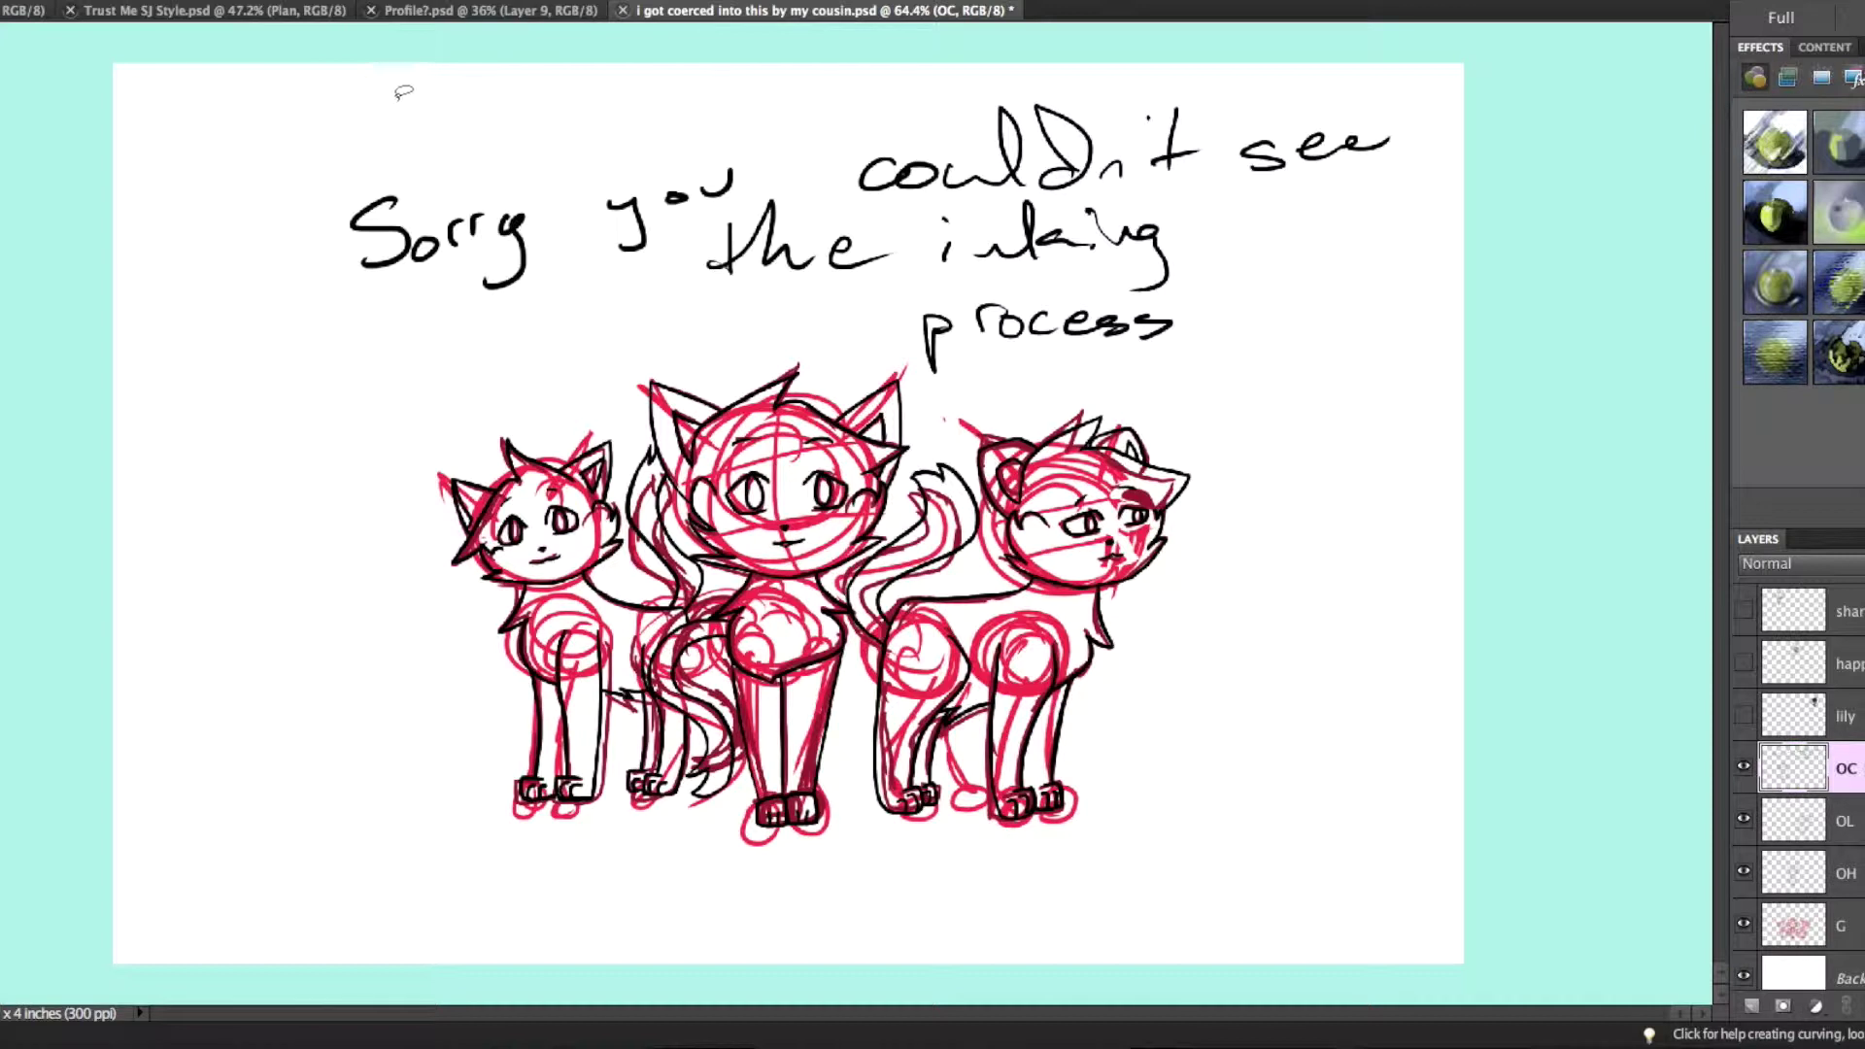
- Clear the handwritten notes above the cats and hide the red sketch layer G
mouse_move(1564, 128)
left_mouse_down()
mouse_move(947, 22)
mouse_move(522, 33)
left_mouse_up()
key("Delete")
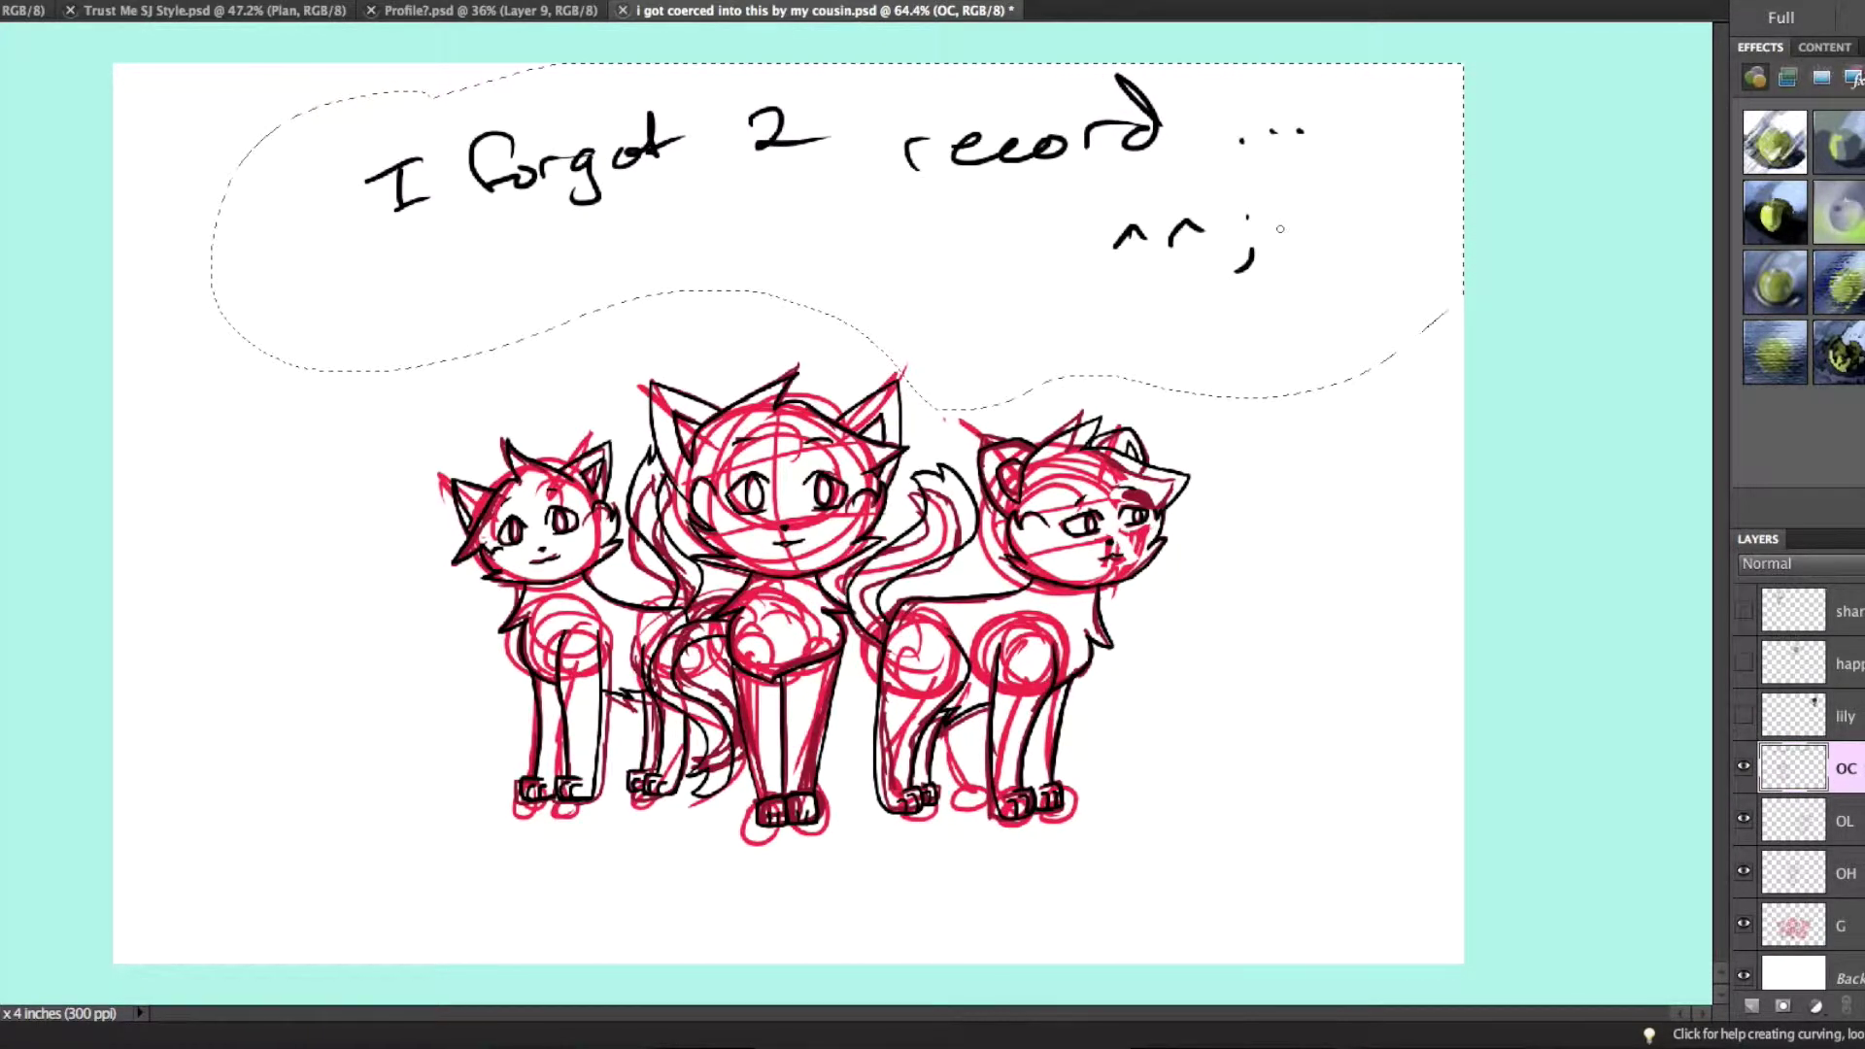
key("Delete")
left_click(1743, 925)
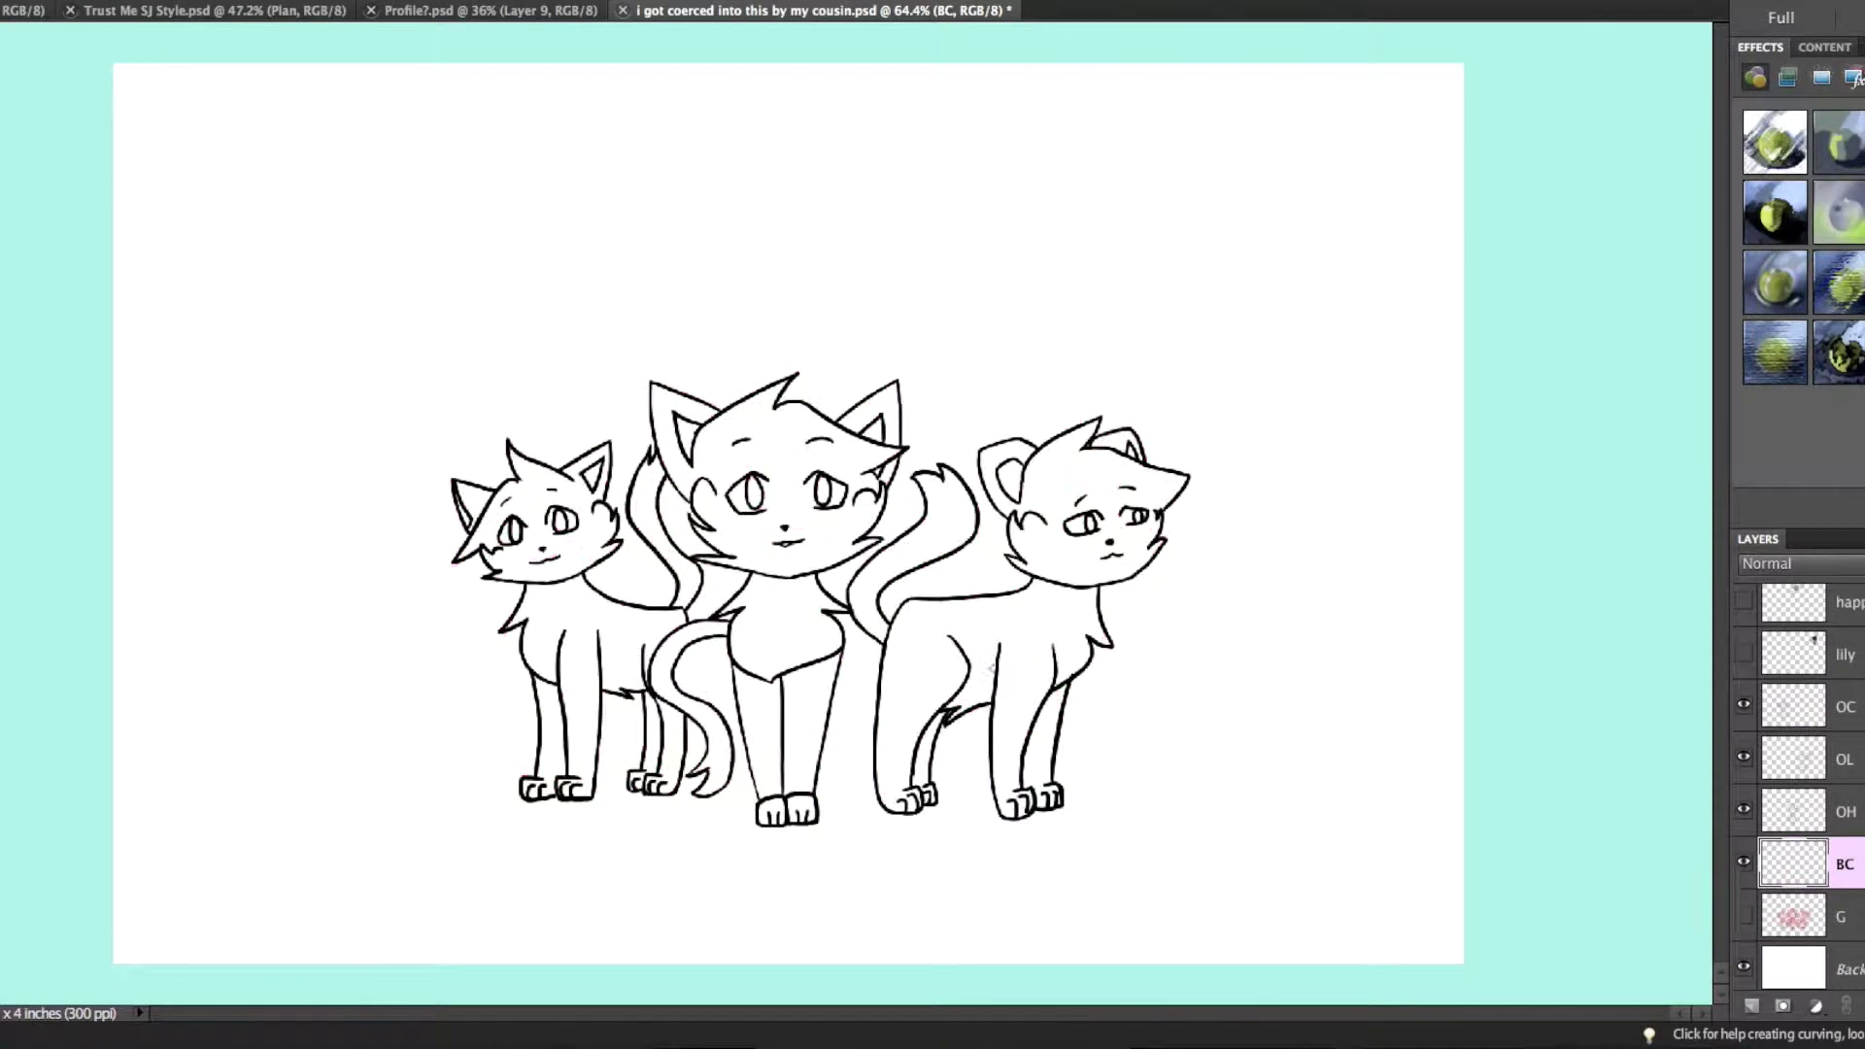
- Show the happy reference layer, sample its blue and paint that colour broadly over the middle cat on layer BC
left_click(1743, 663)
left_click(1797, 664)
left_click(864, 325)
left_click(1168, 198)
left_click(1797, 915)
left_click_drag(777, 826, 631, 291)
- Trim the blue paint to the middle cat's outline by removing everything outside it
left_click(1793, 810, "ctrl")
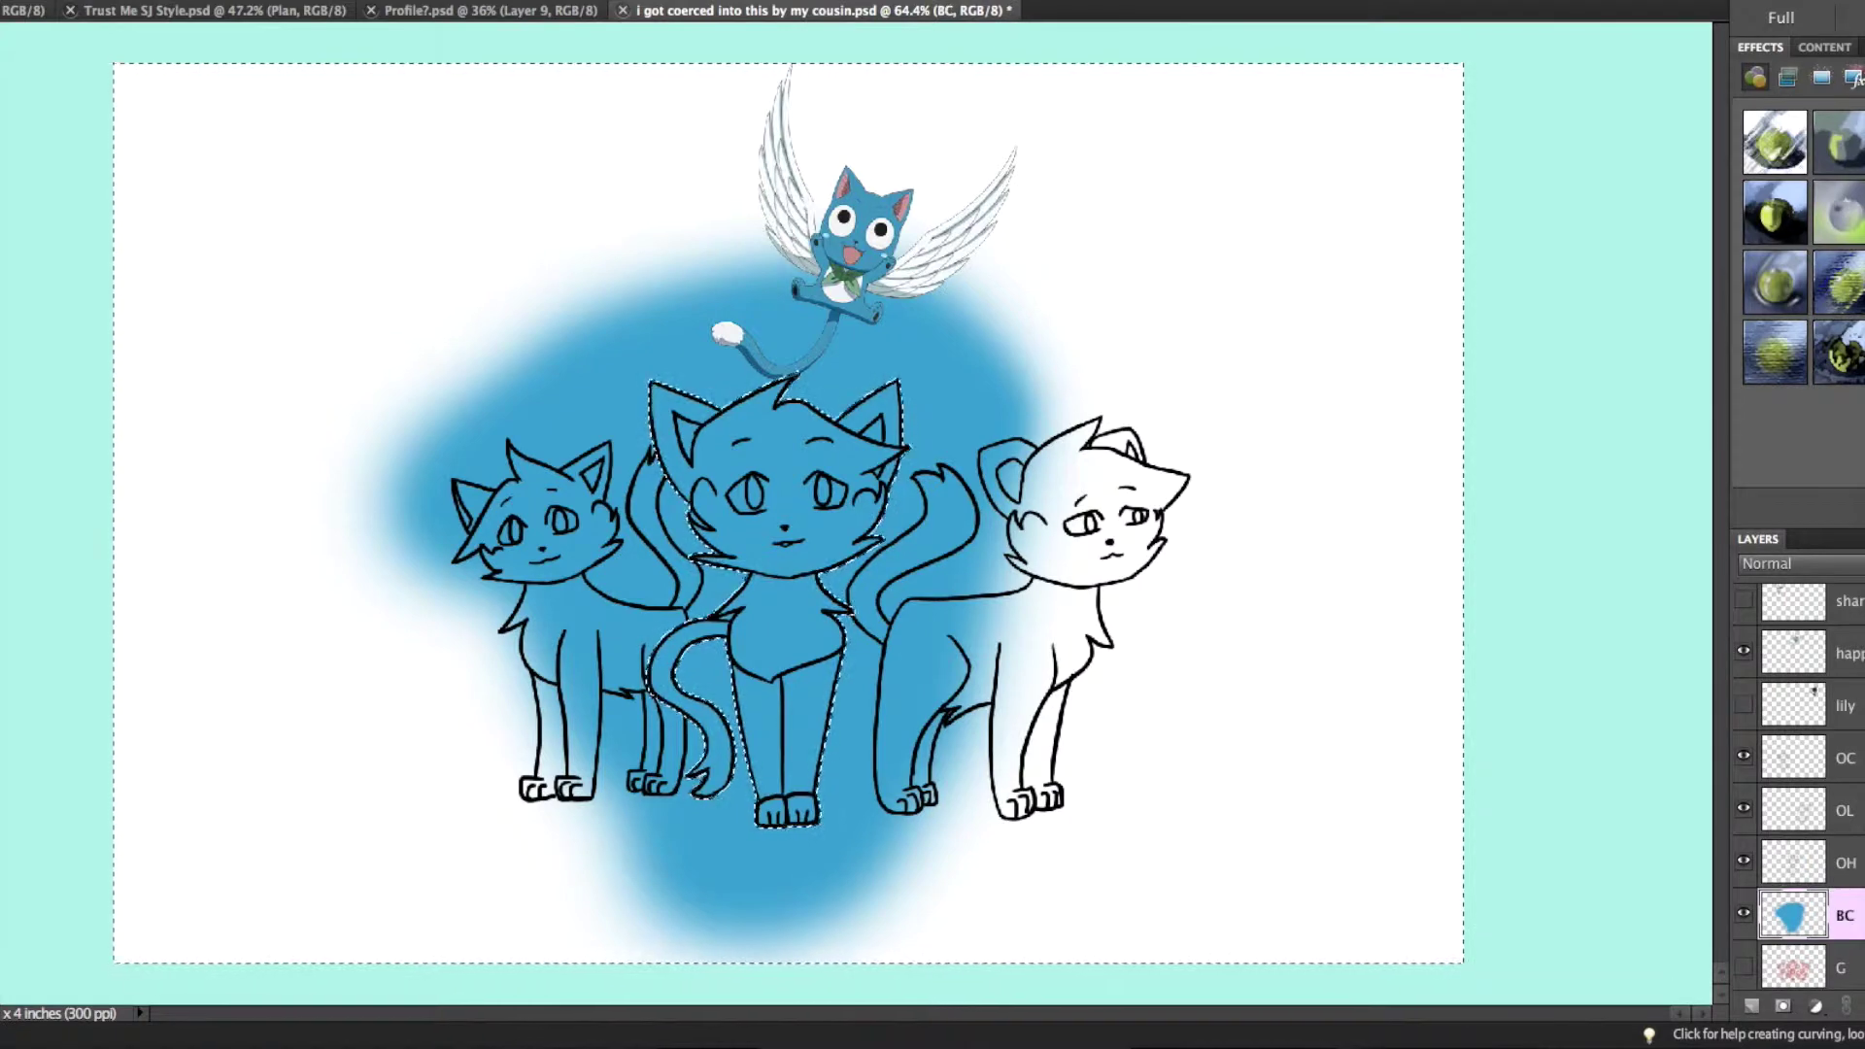
left_click(806, 165)
right_click(854, 625)
left_click_drag(680, 679, 487, 761)
key("ctrl+plus")
right_click(1017, 622)
double_click(1123, 692)
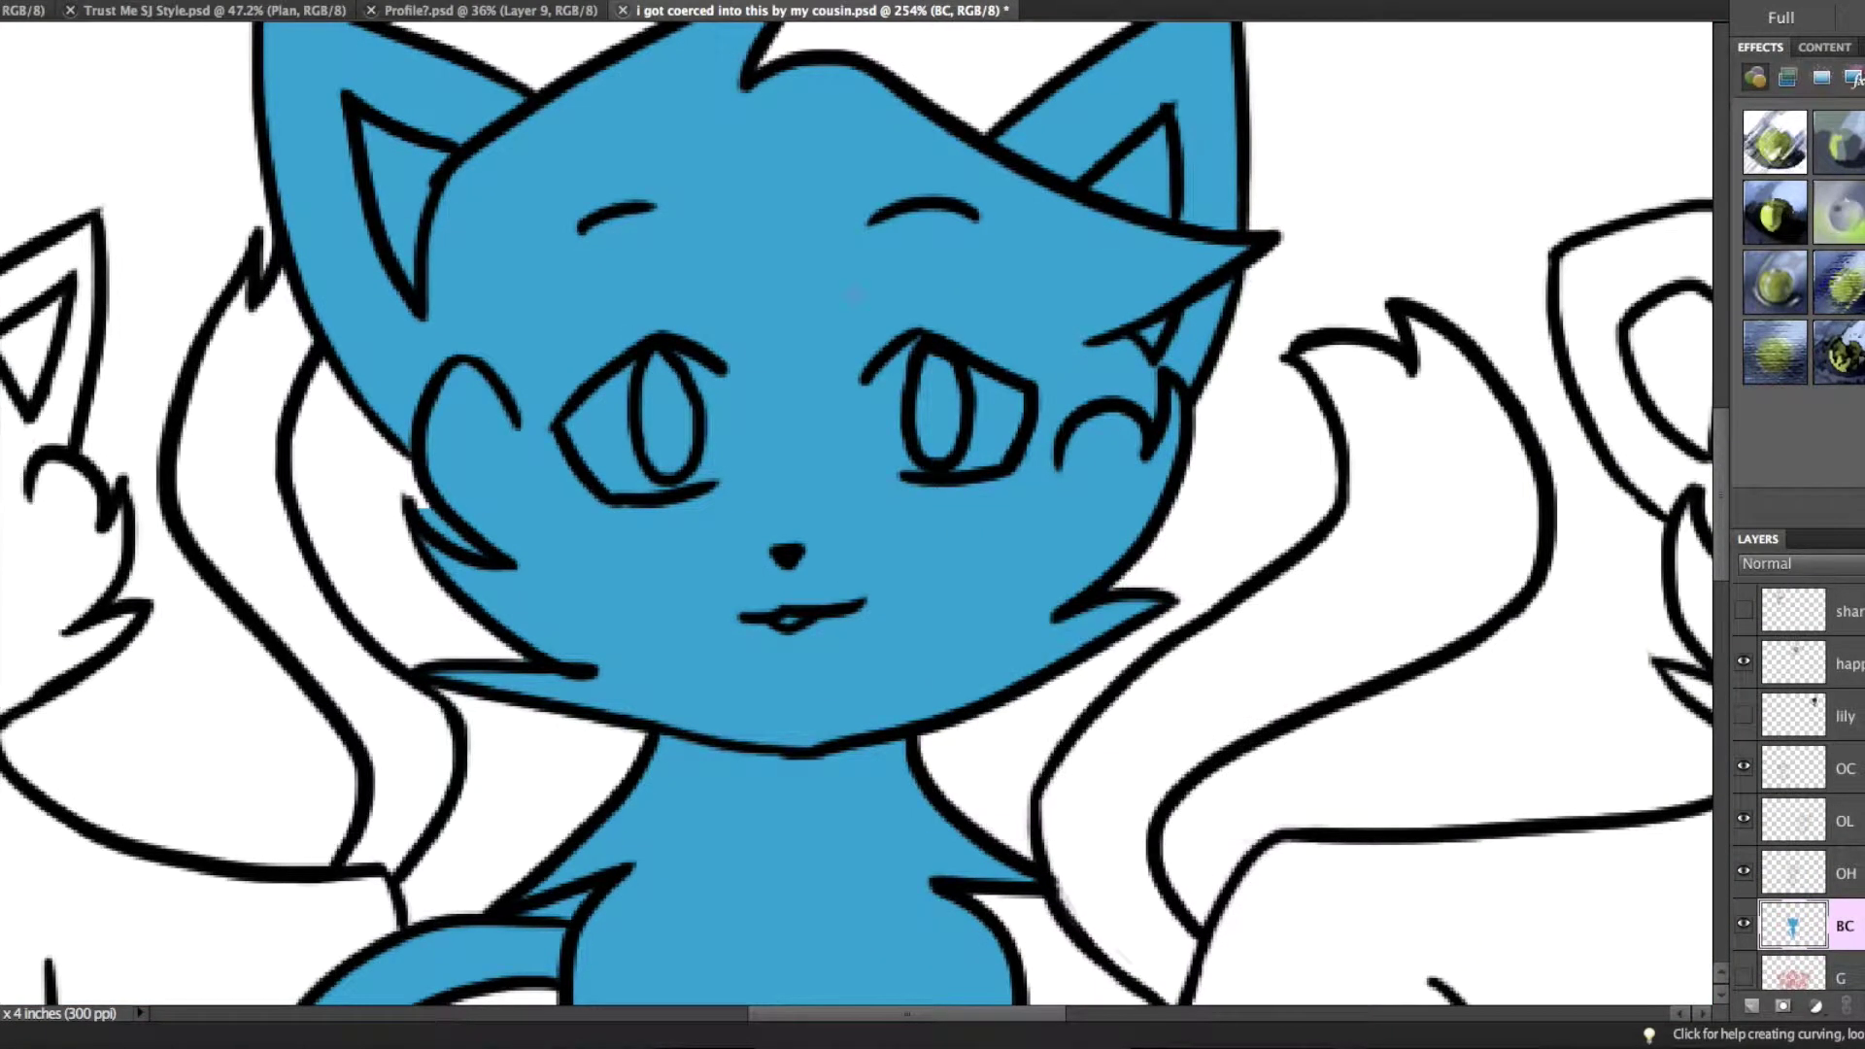
- Rename the blue fill layer as BCH and add a layer named 1 above it
scroll(854, 524, "down", 10)
double_click(1793, 926)
type("BCH")
key("Return")
key("ctrl+shift+n")
key("Return")
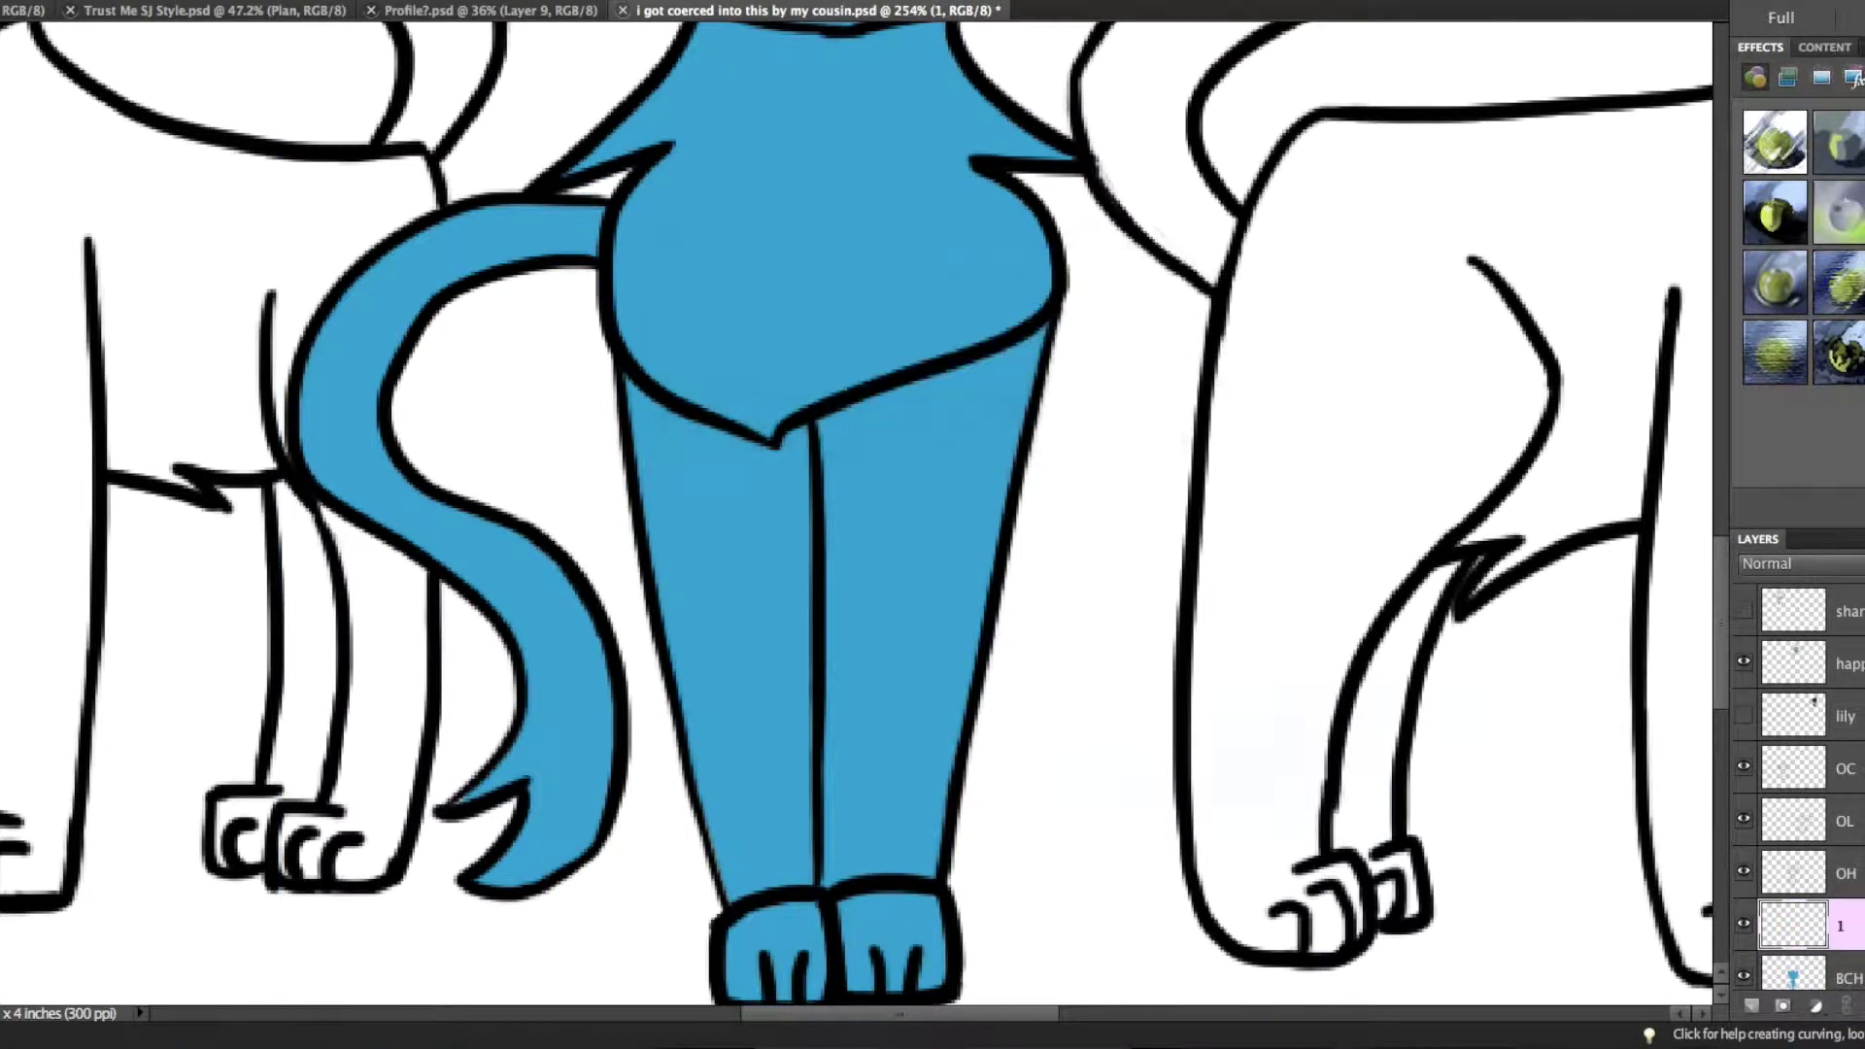
- Clip layer 1 to BCH and paint the middle cat's chest pale bluish white
key("ctrl+v")
left_click(1175, 191)
key("ctrl+z")
mouse_move(564, 233)
left_mouse_down()
mouse_move(700, 160)
mouse_move(874, 195)
mouse_move(521, 408)
mouse_move(640, 533)
left_mouse_up()
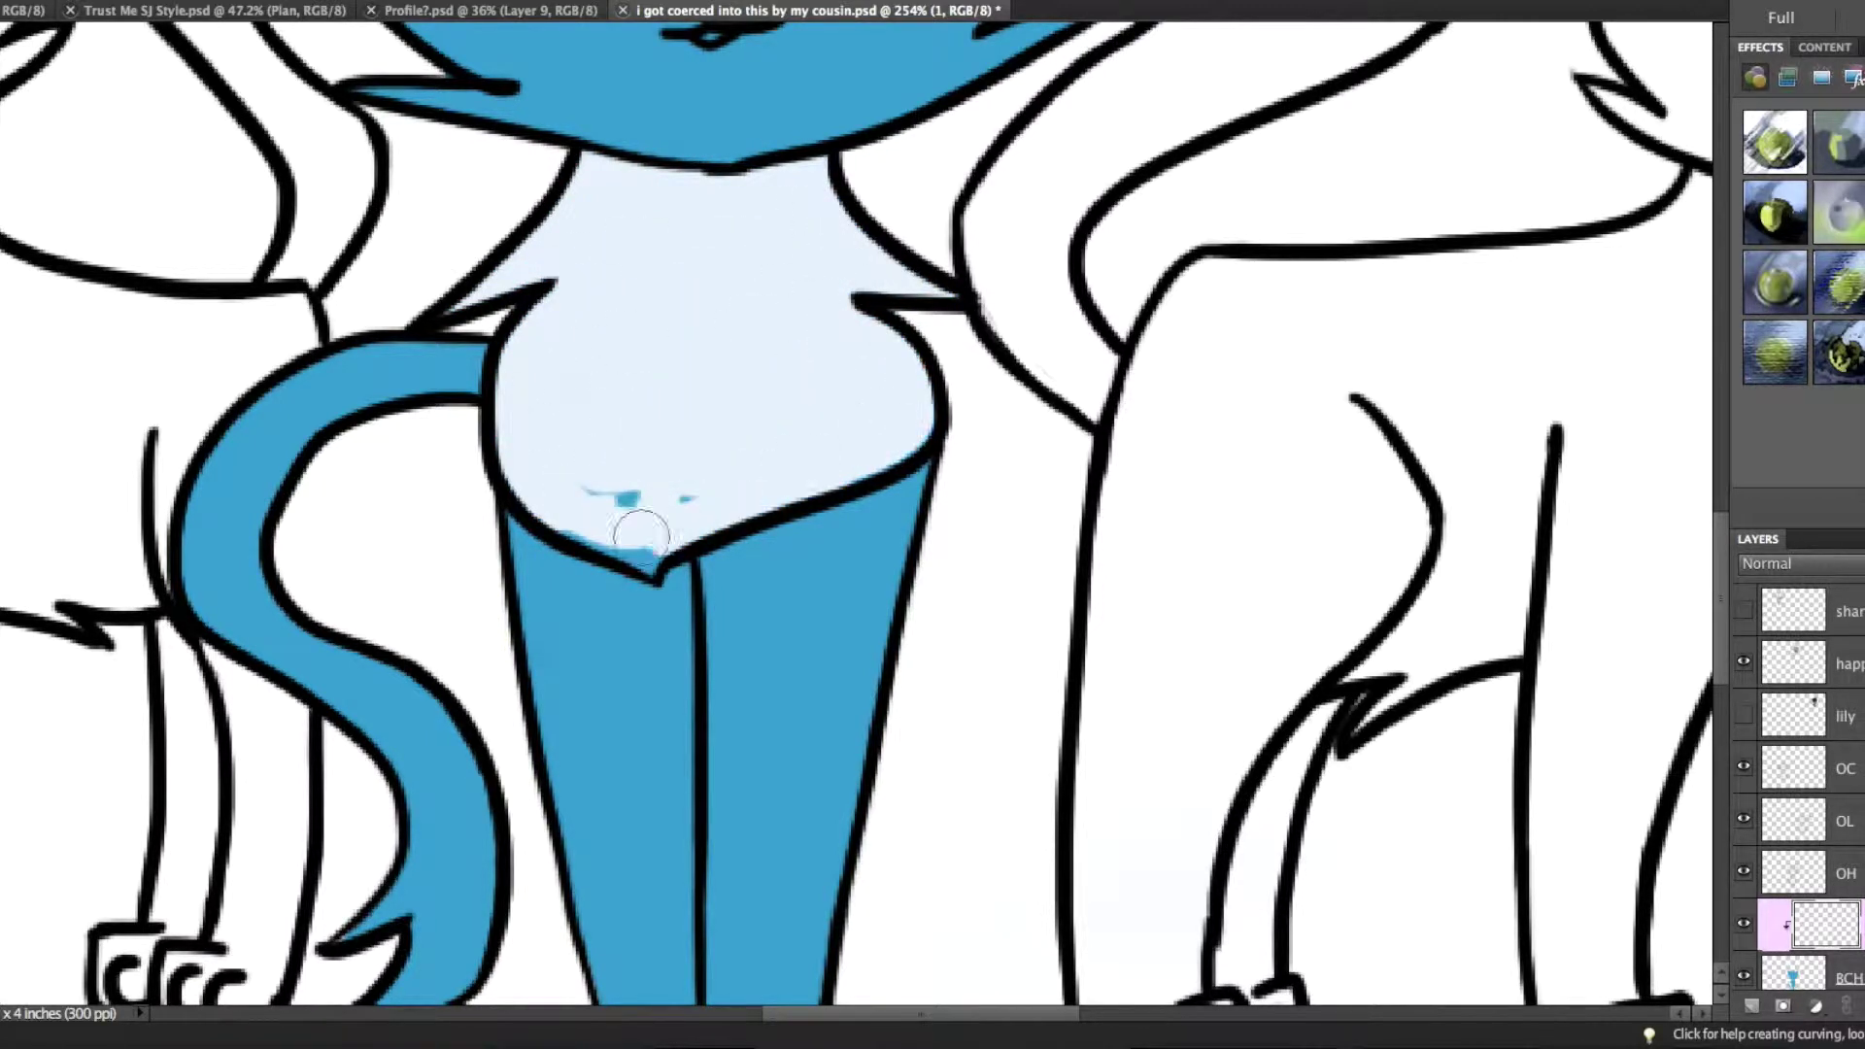
- Paint the blue cat's tail tip pale bluish white with a jagged edge on layer 1
scroll(948, 474, "down", 4)
scroll(948, 474, "left", 2)
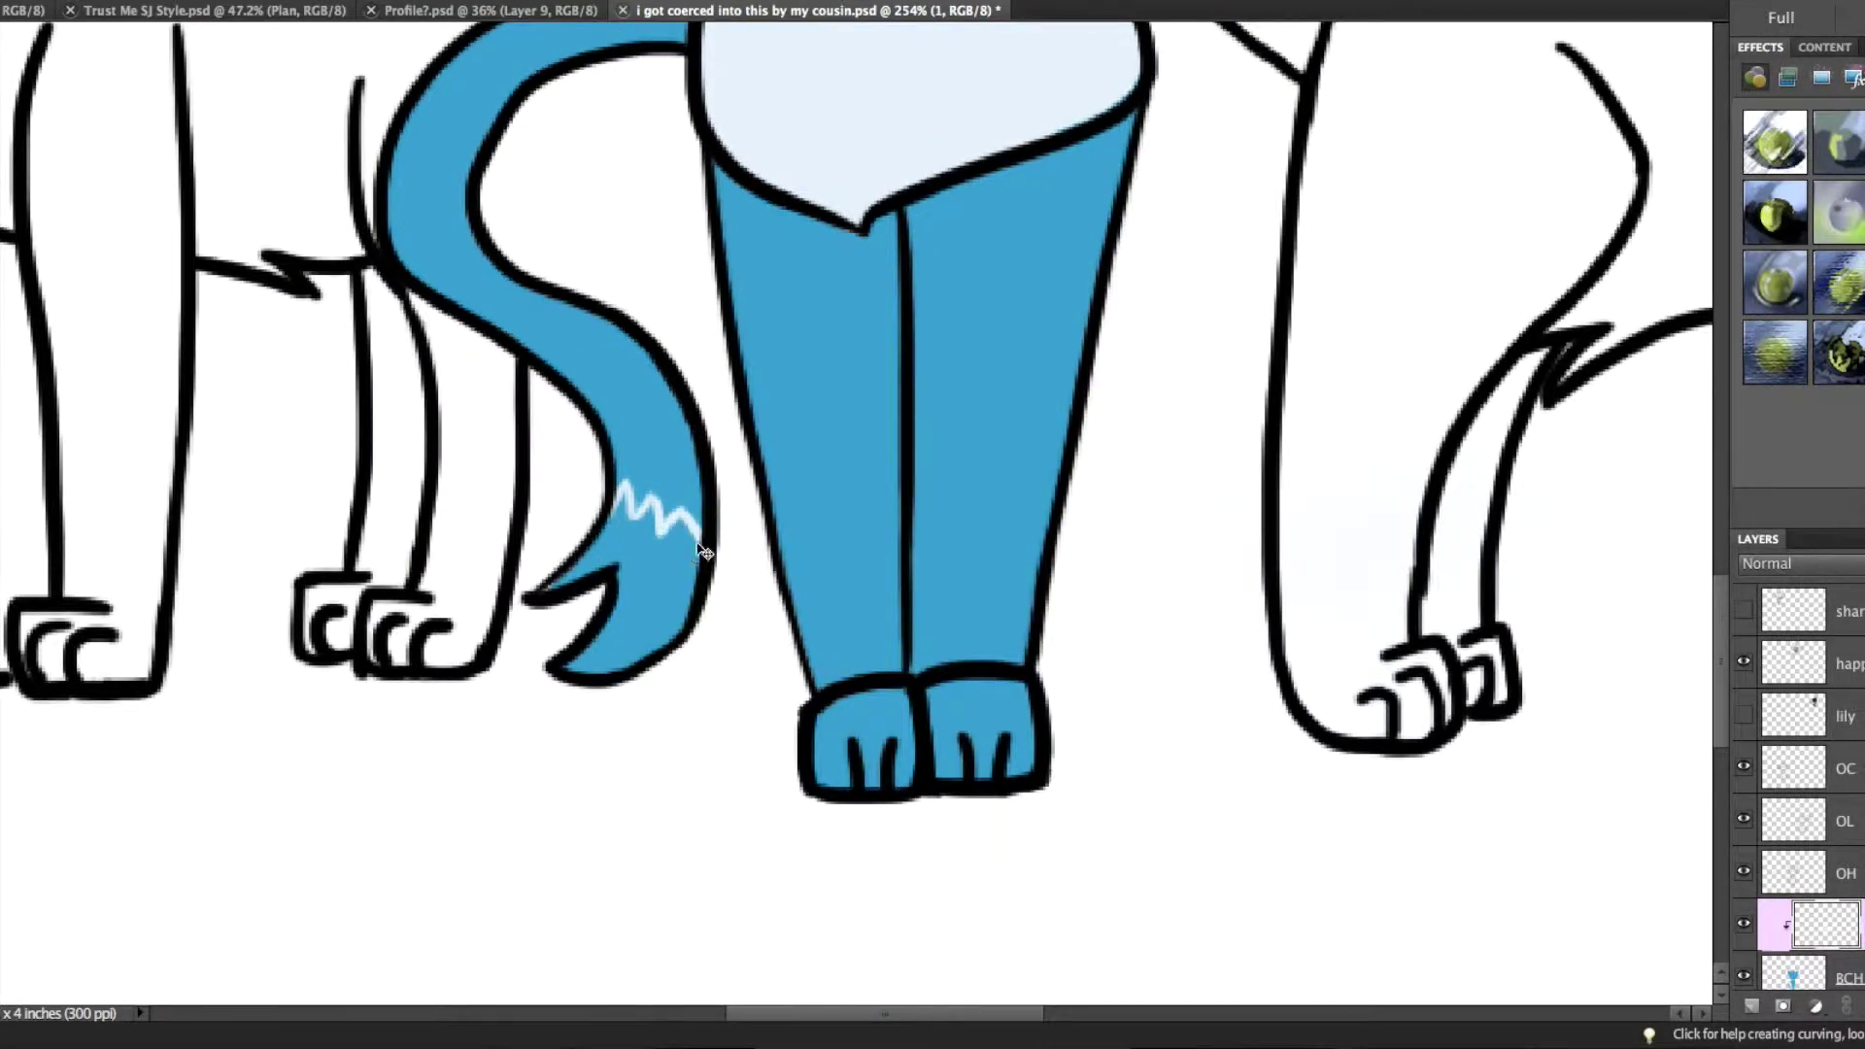
mouse_move(594, 618)
left_mouse_down()
mouse_move(631, 573)
mouse_move(681, 582)
left_mouse_up()
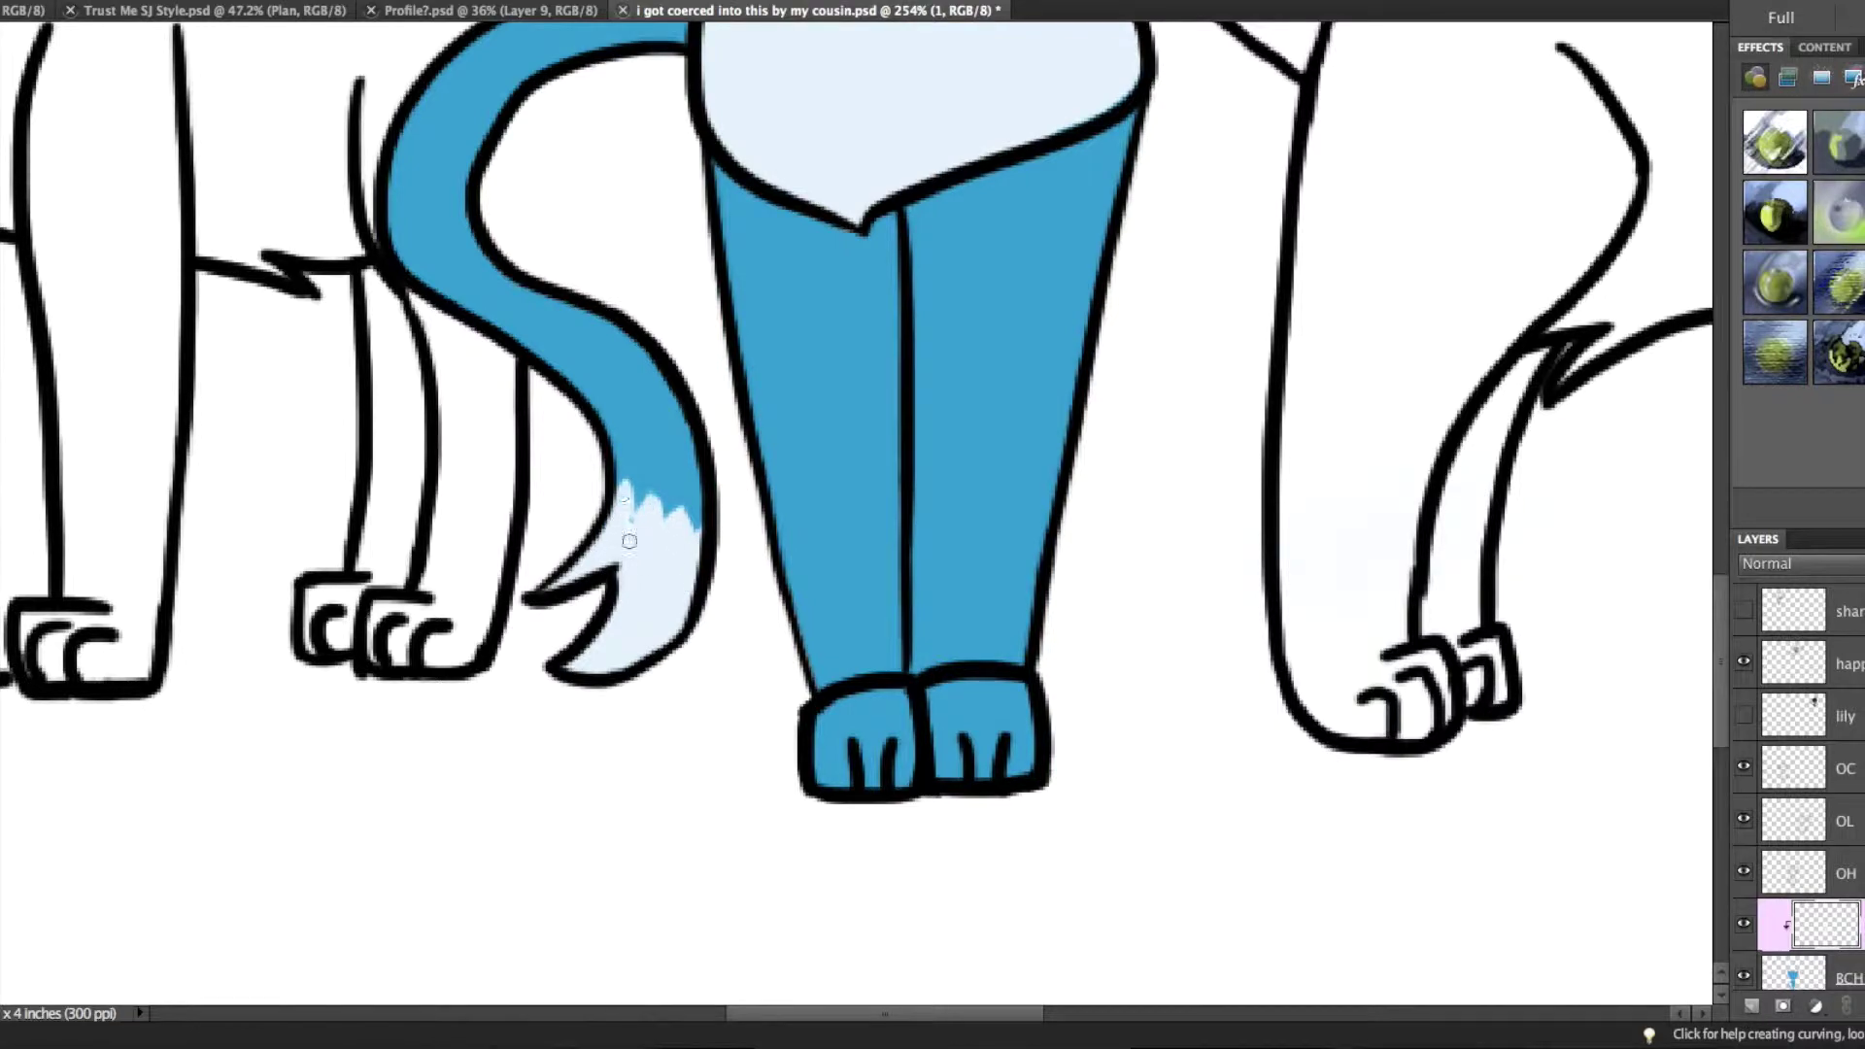
scroll(1751, 782, "down", 3)
left_click(1807, 964)
key("Escape")
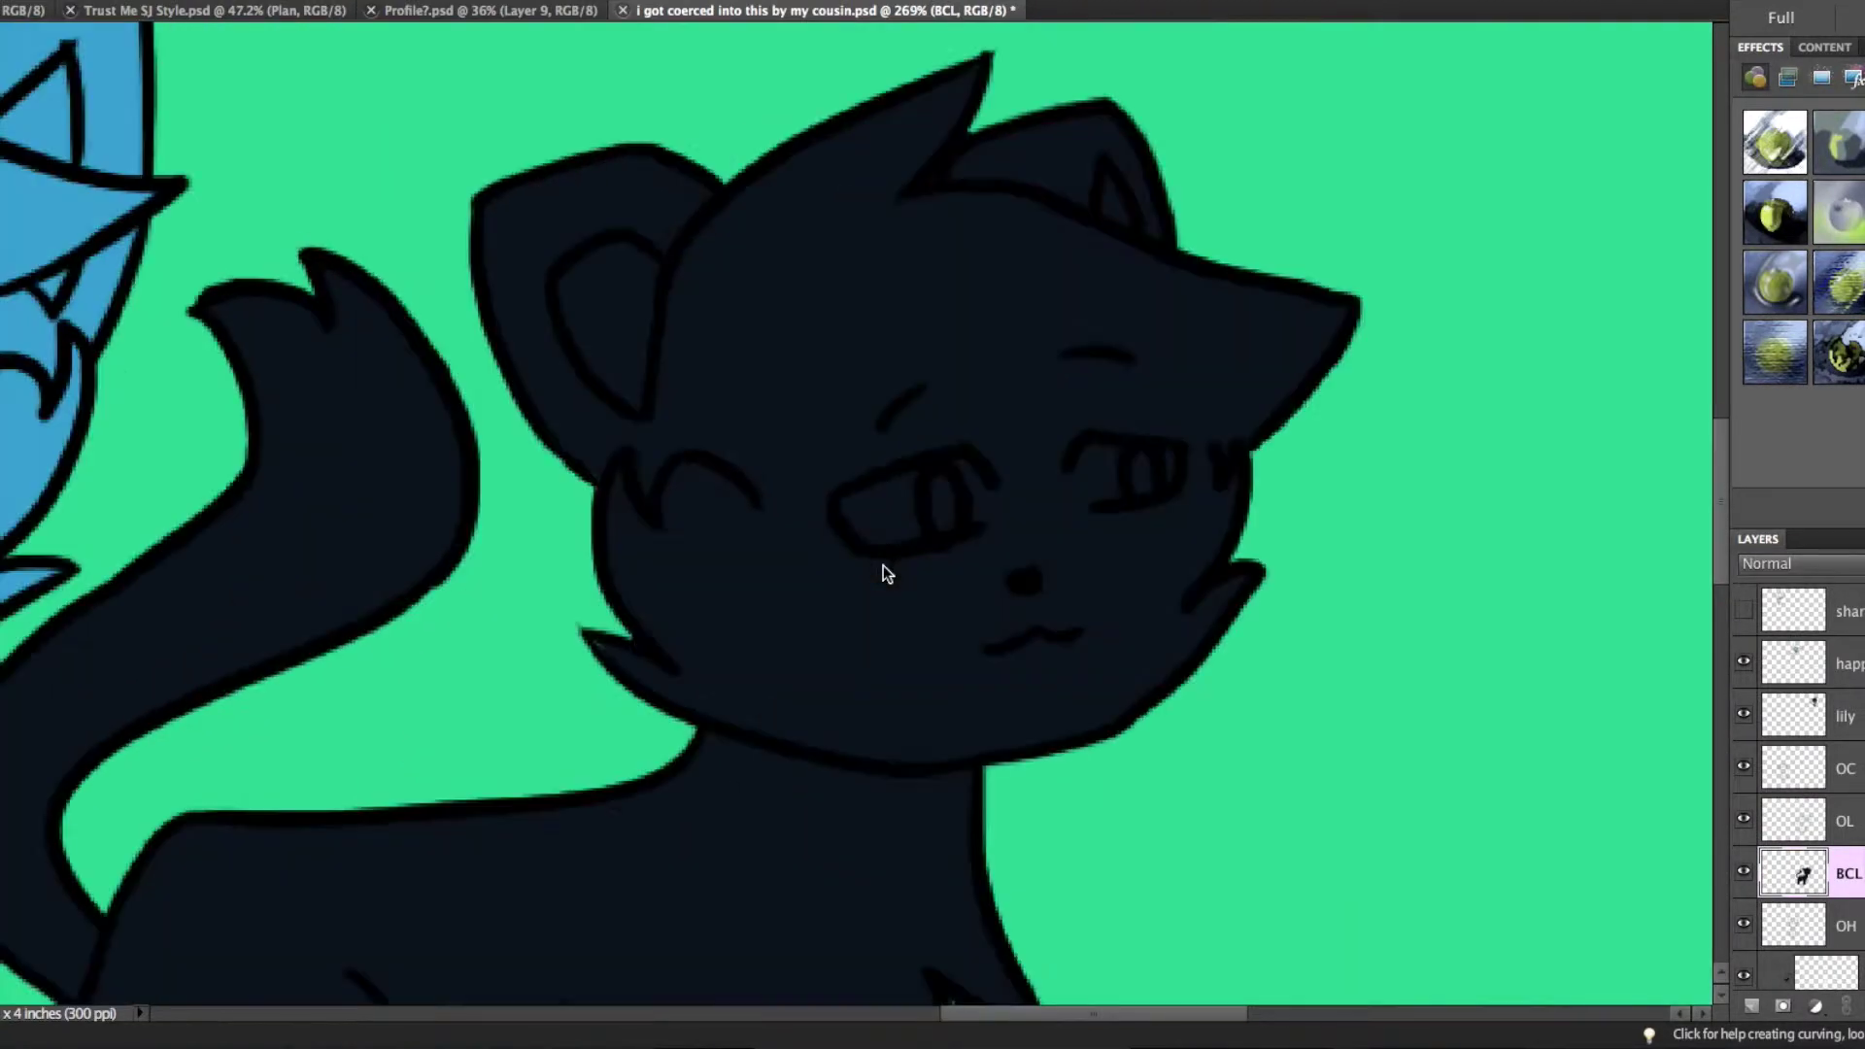
- Paint a white muzzle on the black cat using a layer named 1 clipped to BCL
scroll(883, 574, "down", 10)
scroll(450, 645, "up", 8)
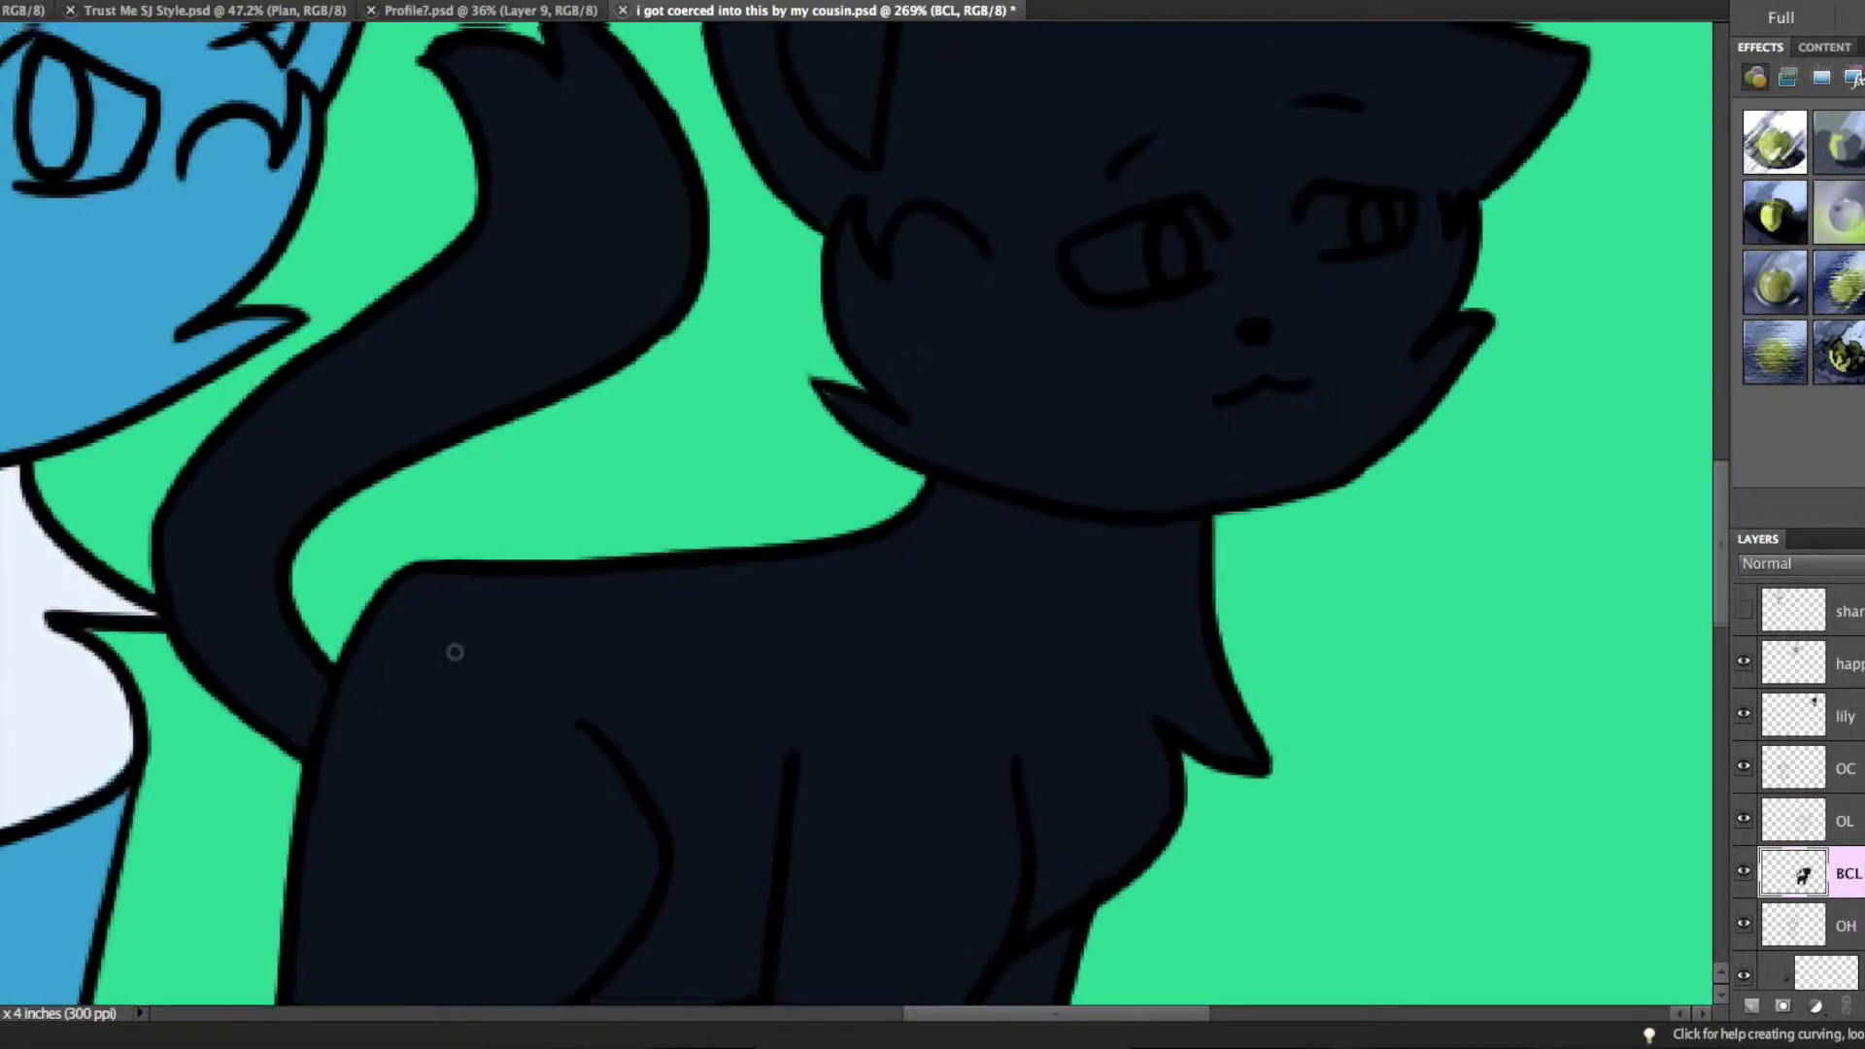
scroll(450, 645, "left", 3)
key("bracketleft")
key("bracketleft")
key("bracketleft")
key("bracketleft")
key("bracketleft")
key("bracketleft")
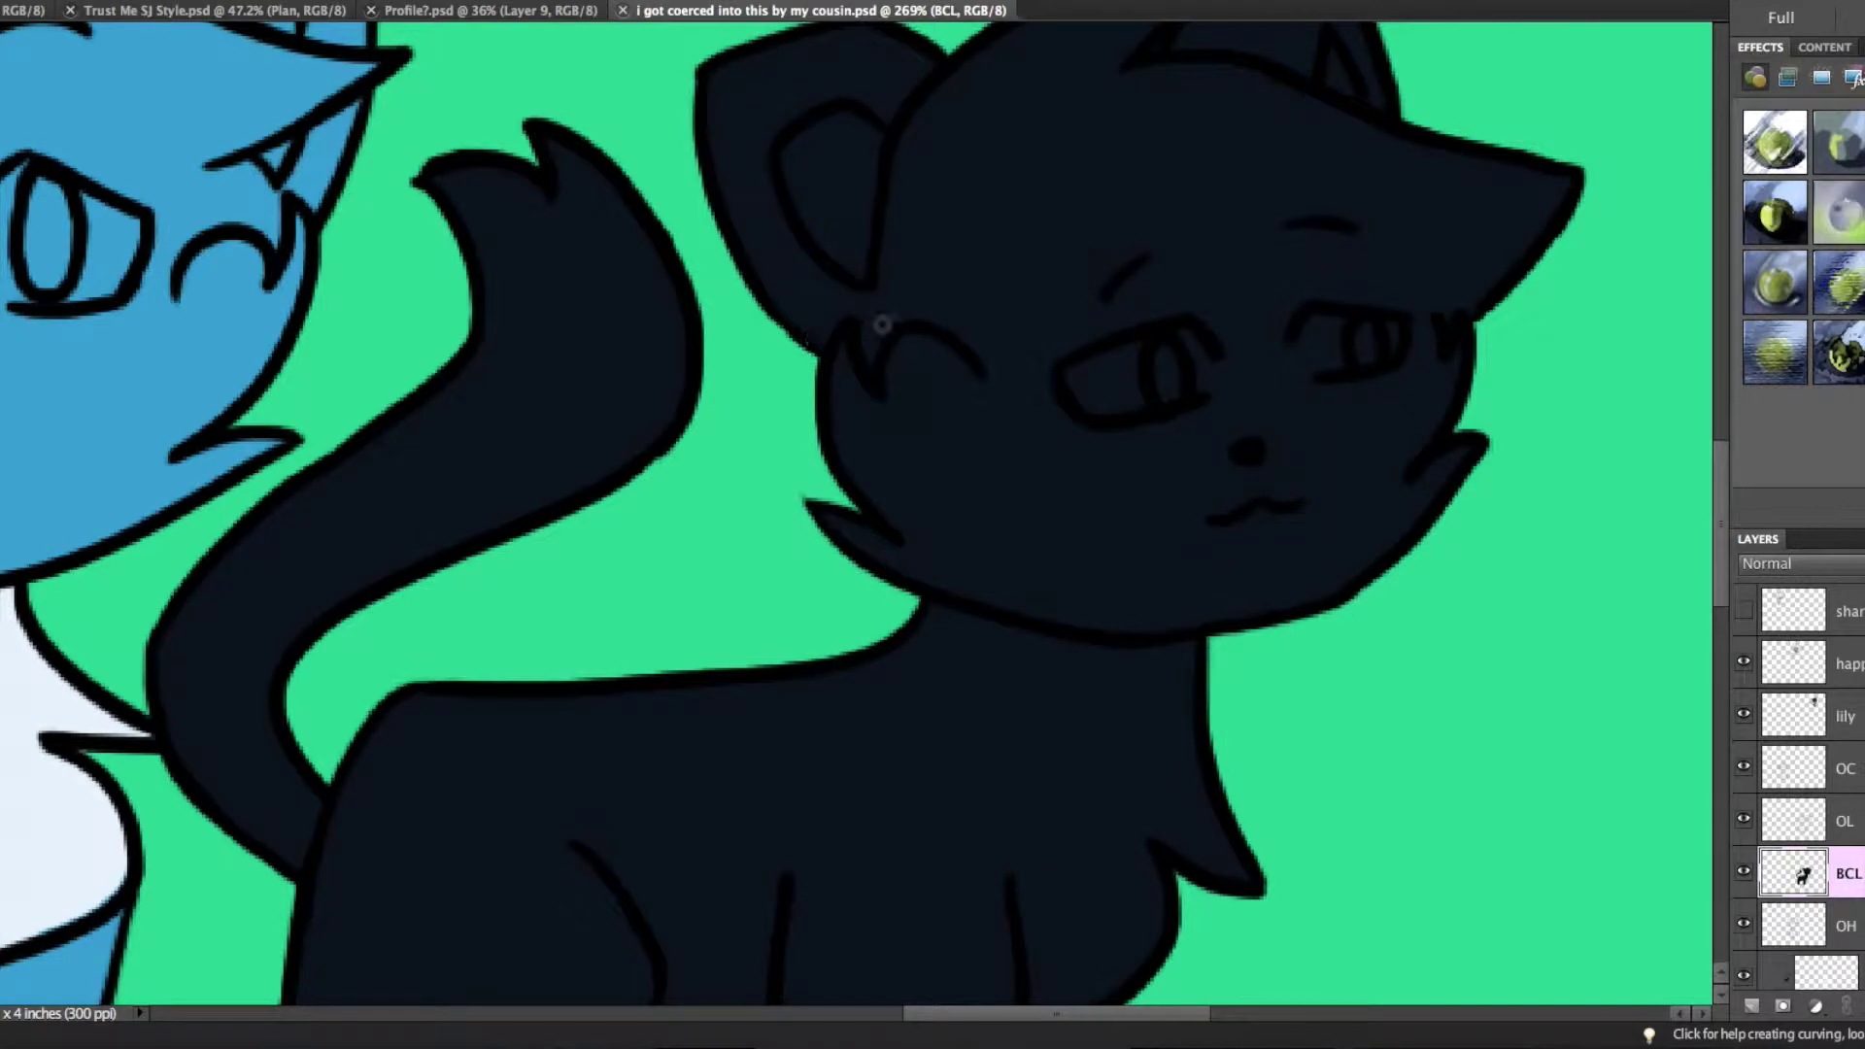
scroll(882, 325, "down", 10)
scroll(550, 680, "up", 10)
scroll(550, 680, "right", 4)
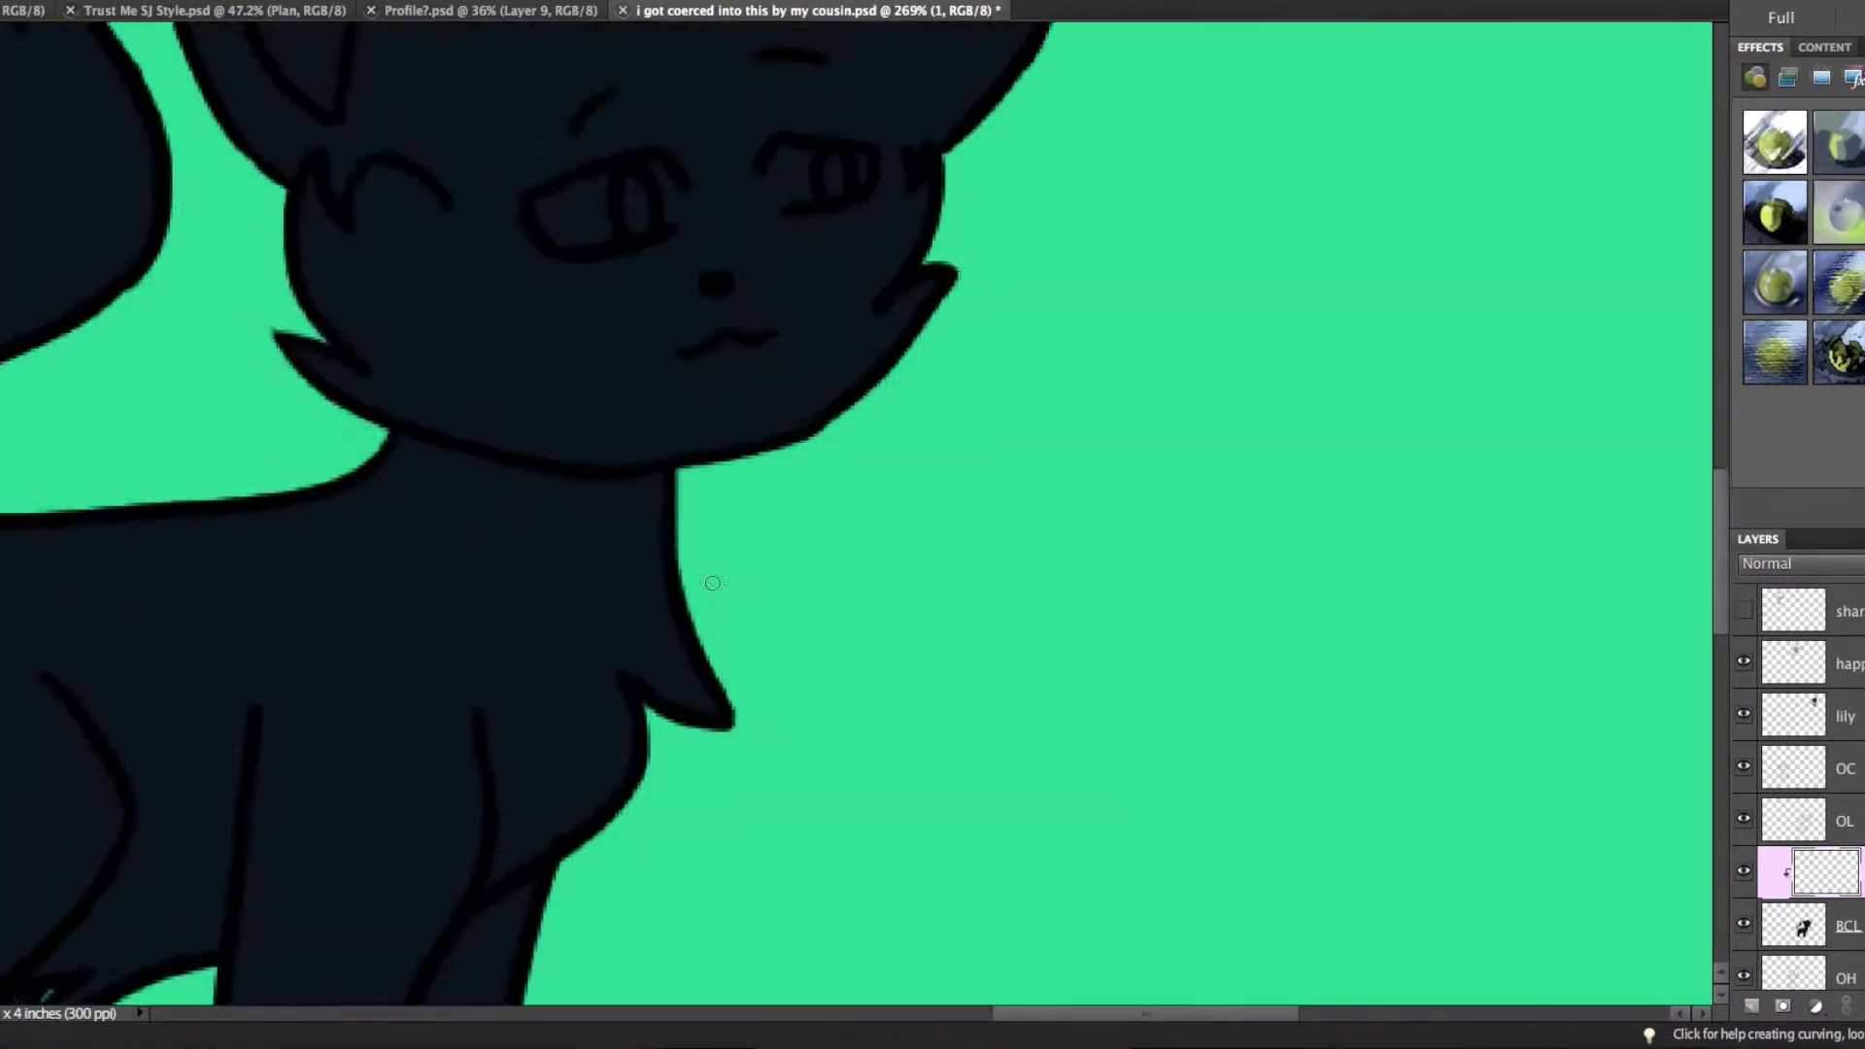
scroll(499, 581, "right", 4)
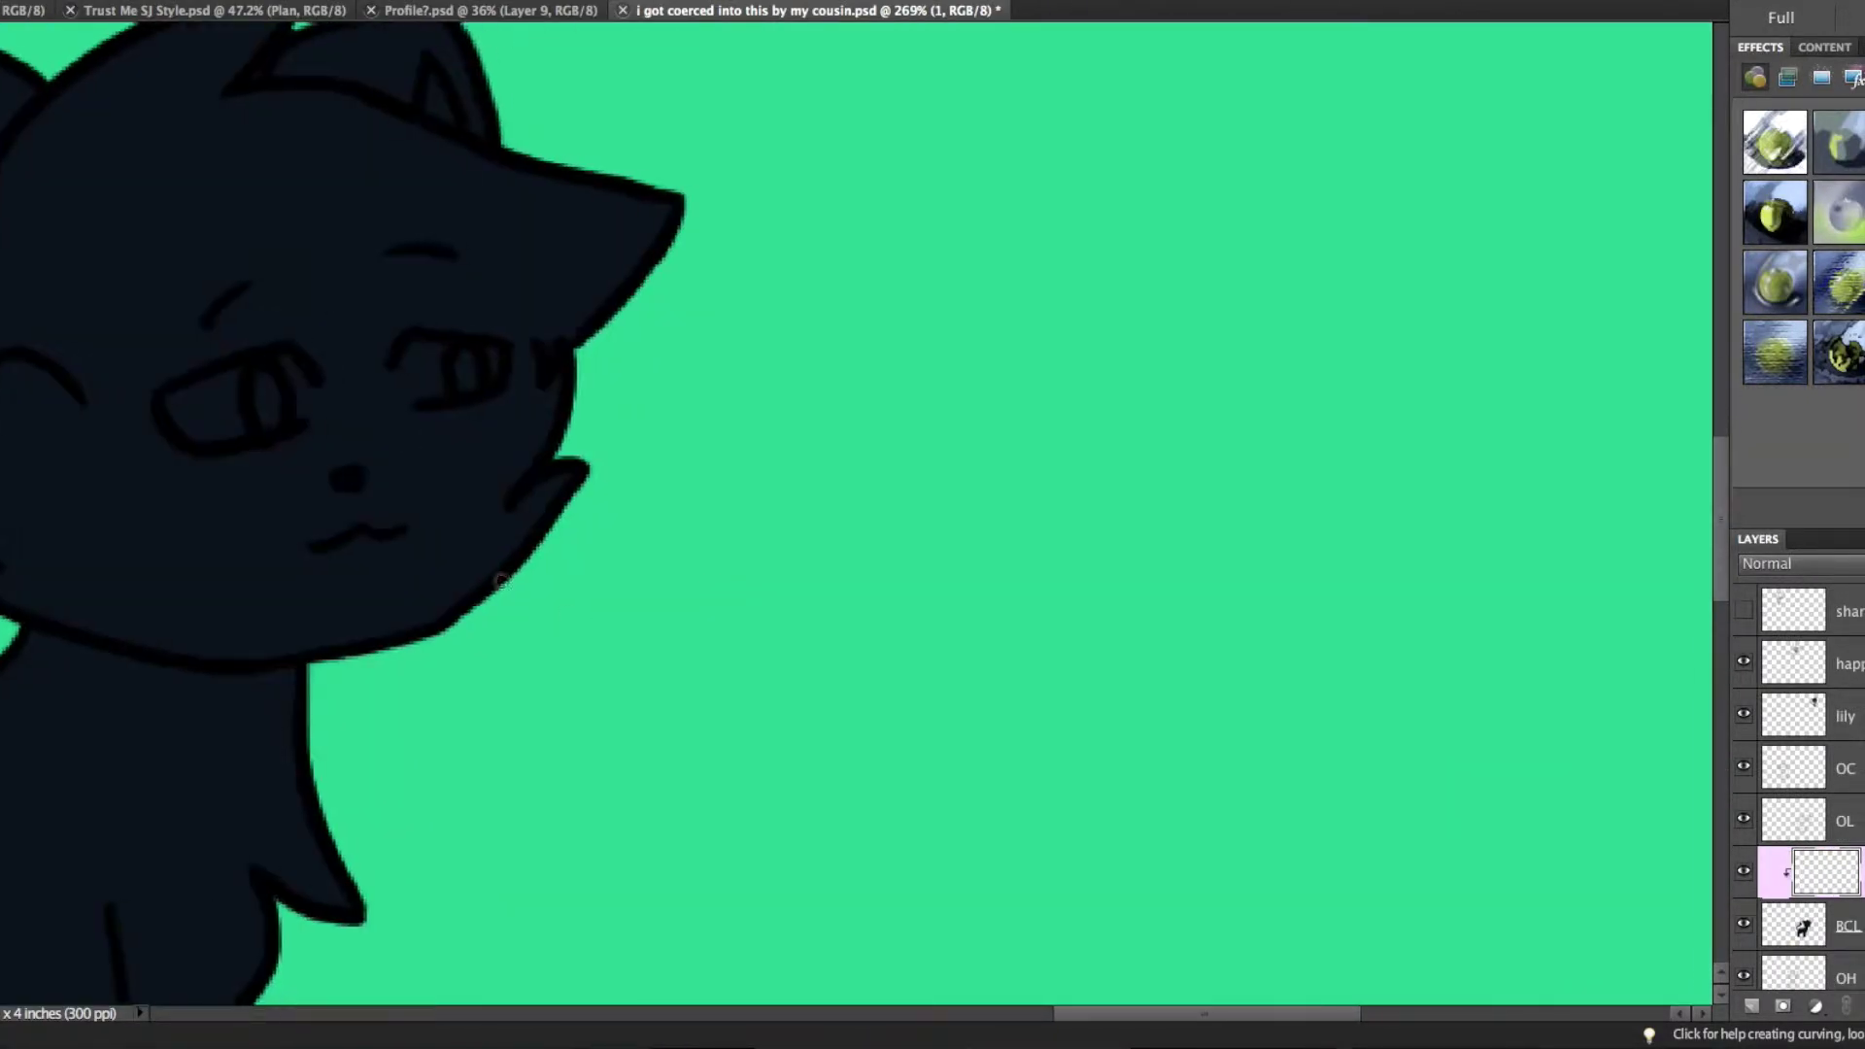
left_click_drag(202, 655, 270, 491)
left_click_drag(407, 469, 459, 610)
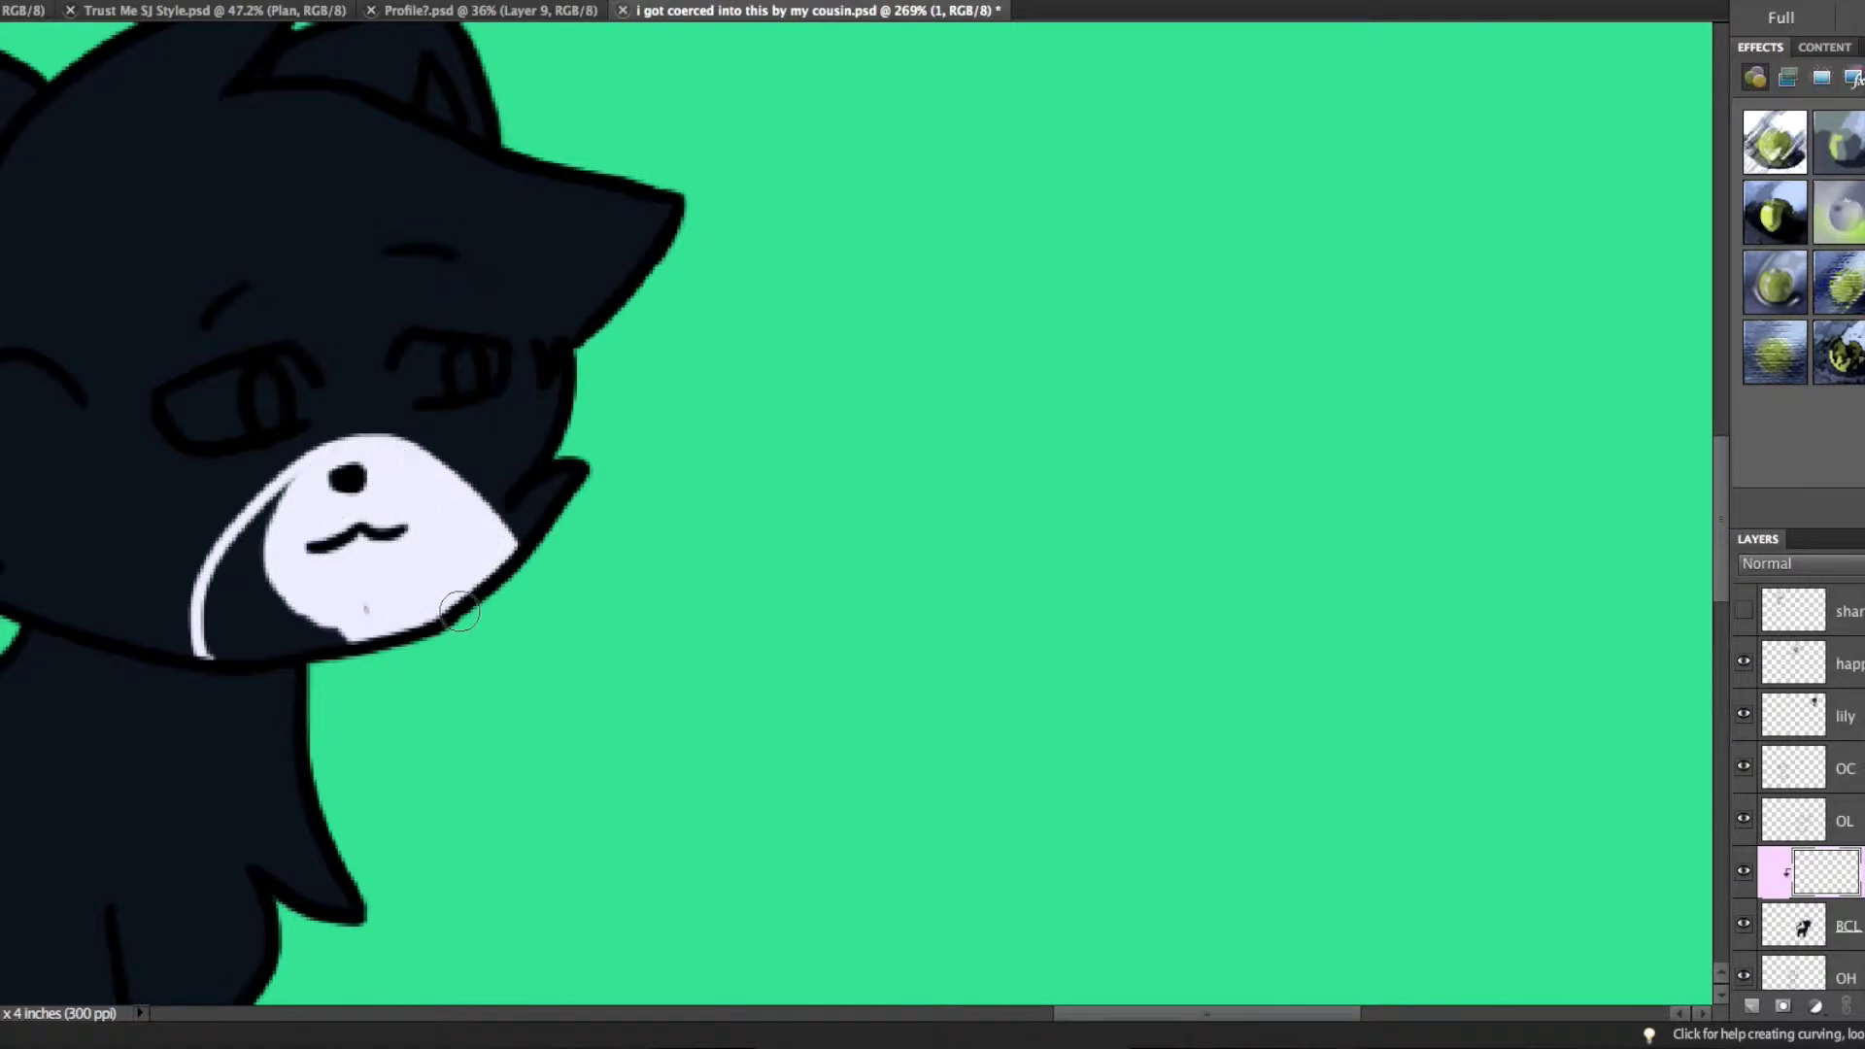
scroll(366, 564, "down", 5)
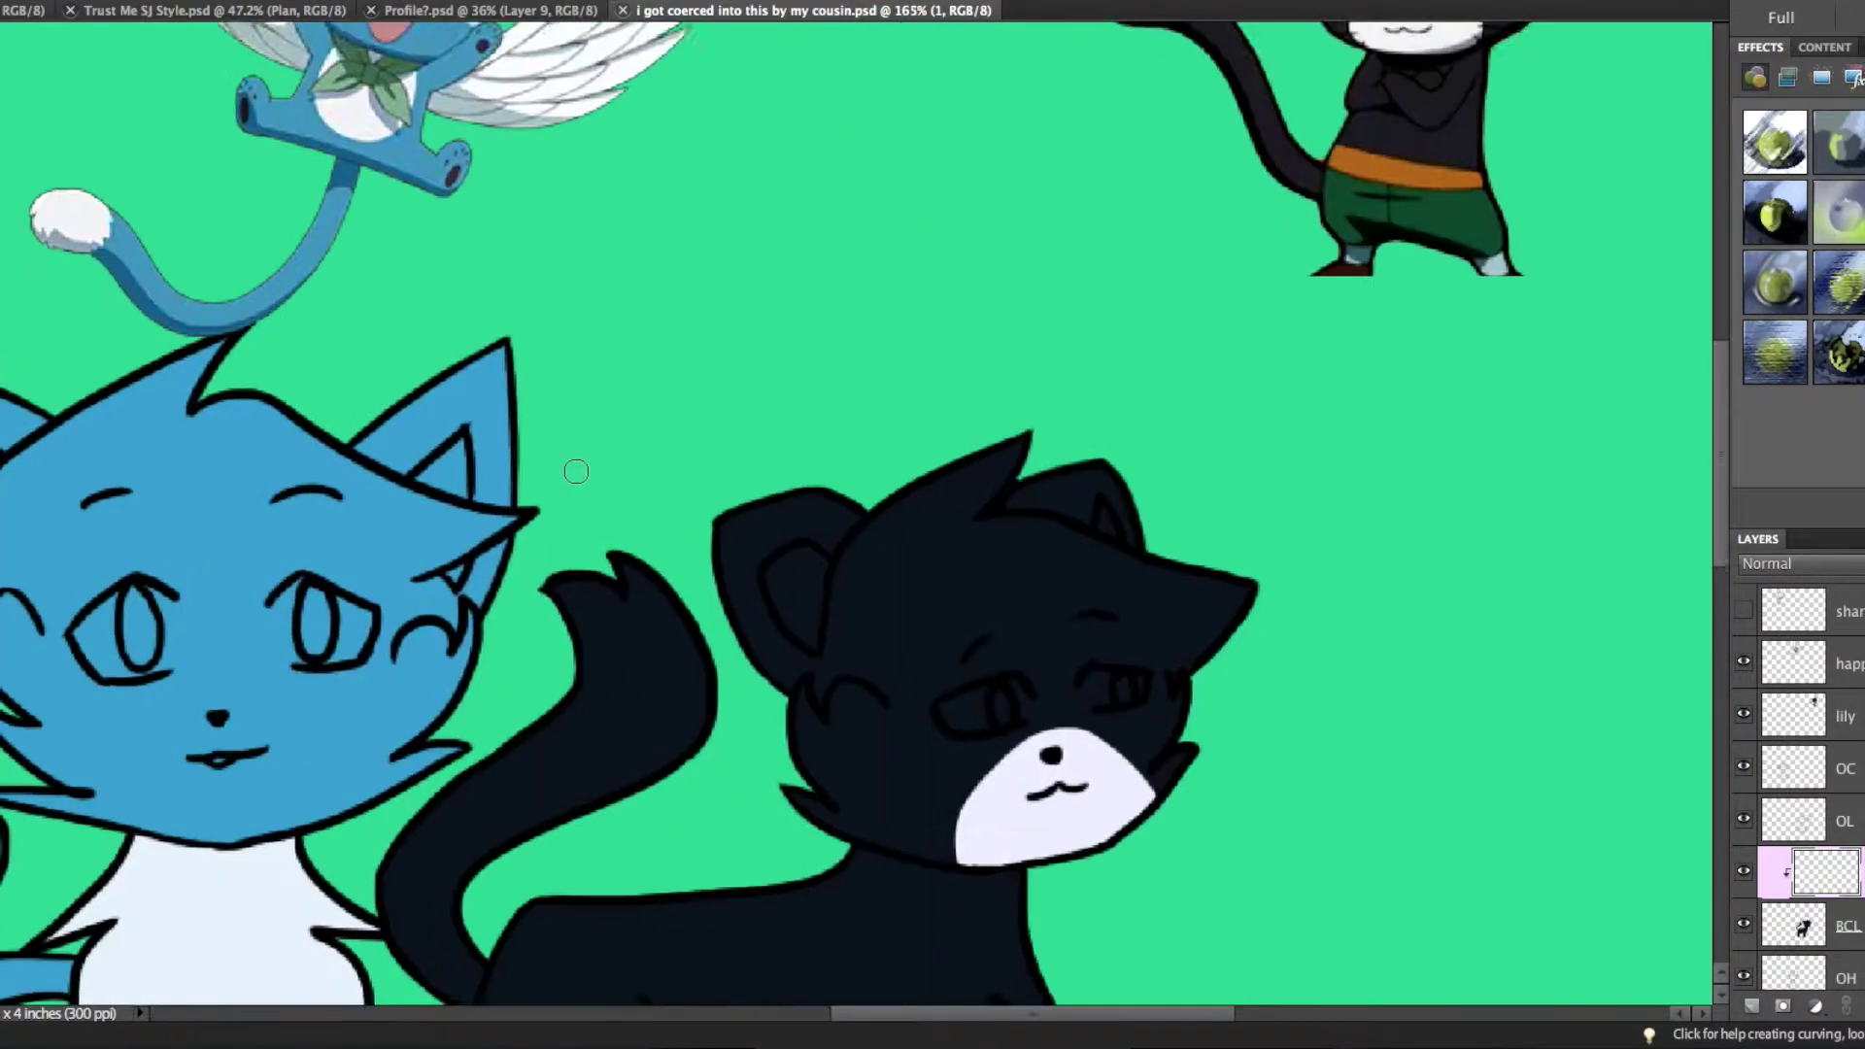
- Add a layer named BCC and place it directly below OC
scroll(576, 471, "down", 5)
left_click(1752, 1005)
double_click(1852, 769)
type("BCC")
key("Return")
key("ctrl+[")
- Paint a pinkish white broadly over the left cat on layer BCC, following the white cat reference
scroll(855, 514, "up", 10)
scroll(855, 515, "left", 10)
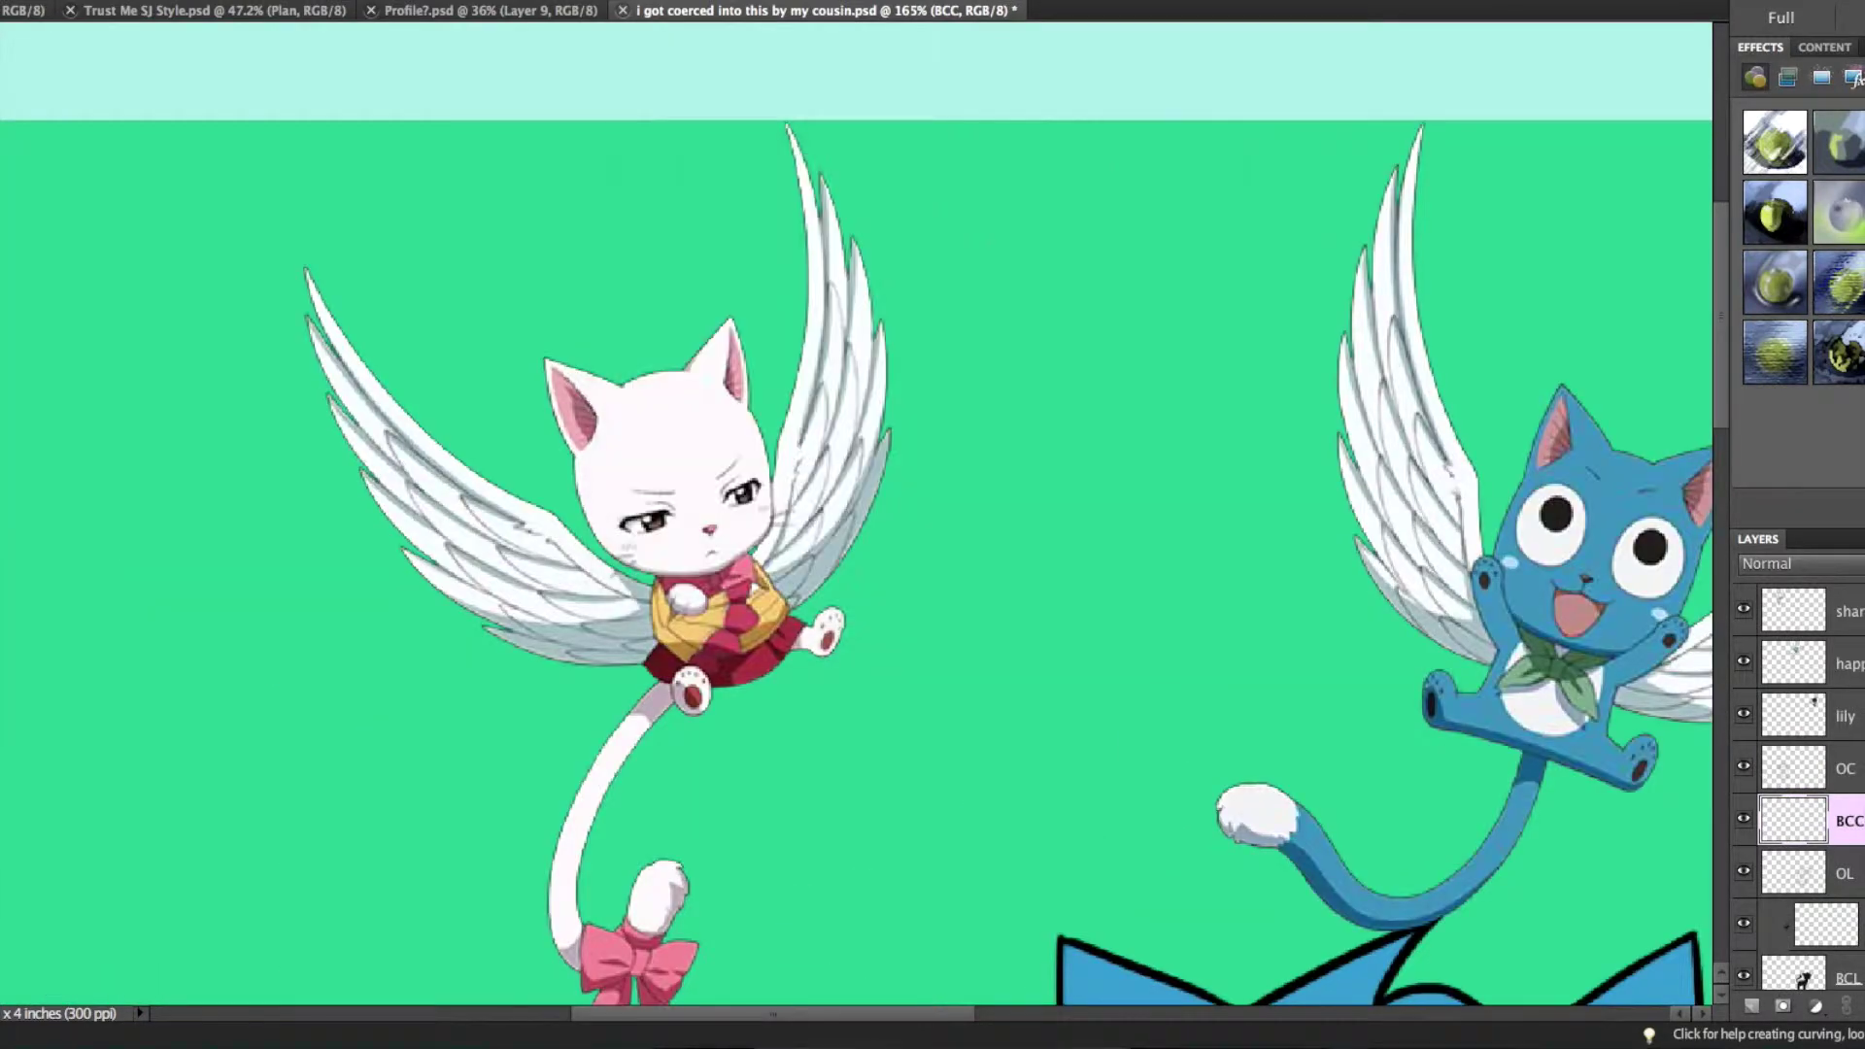
scroll(855, 514, "down", 10)
right_click(972, 601)
left_click(1184, 767)
scroll(855, 515, "down", 5)
key("ctrl+z")
left_click(1796, 872)
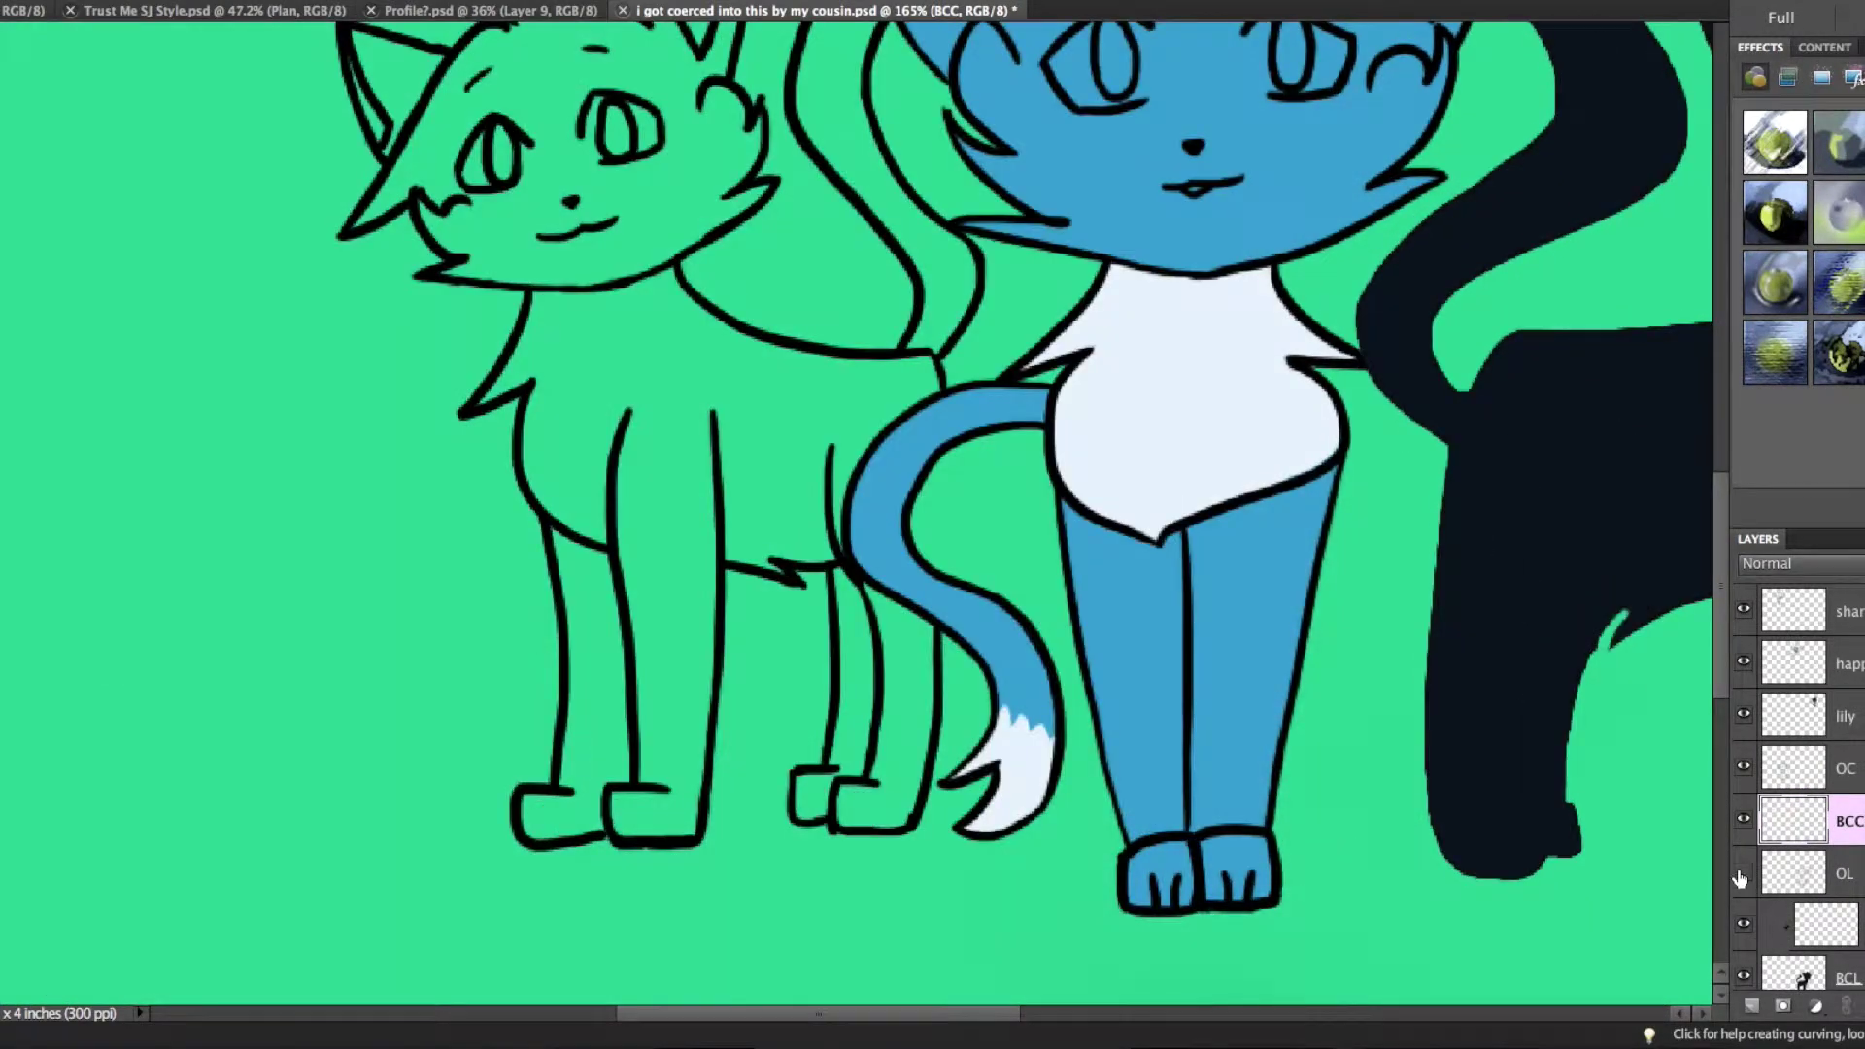
left_click_drag(874, 728, 879, 884)
right_click(889, 670)
left_click(889, 668)
left_click(1845, 768)
left_click(1846, 821)
scroll(763, 835, "down", 4)
mouse_move(622, 437)
left_mouse_down()
mouse_move(763, 835)
mouse_move(583, 485)
left_mouse_up()
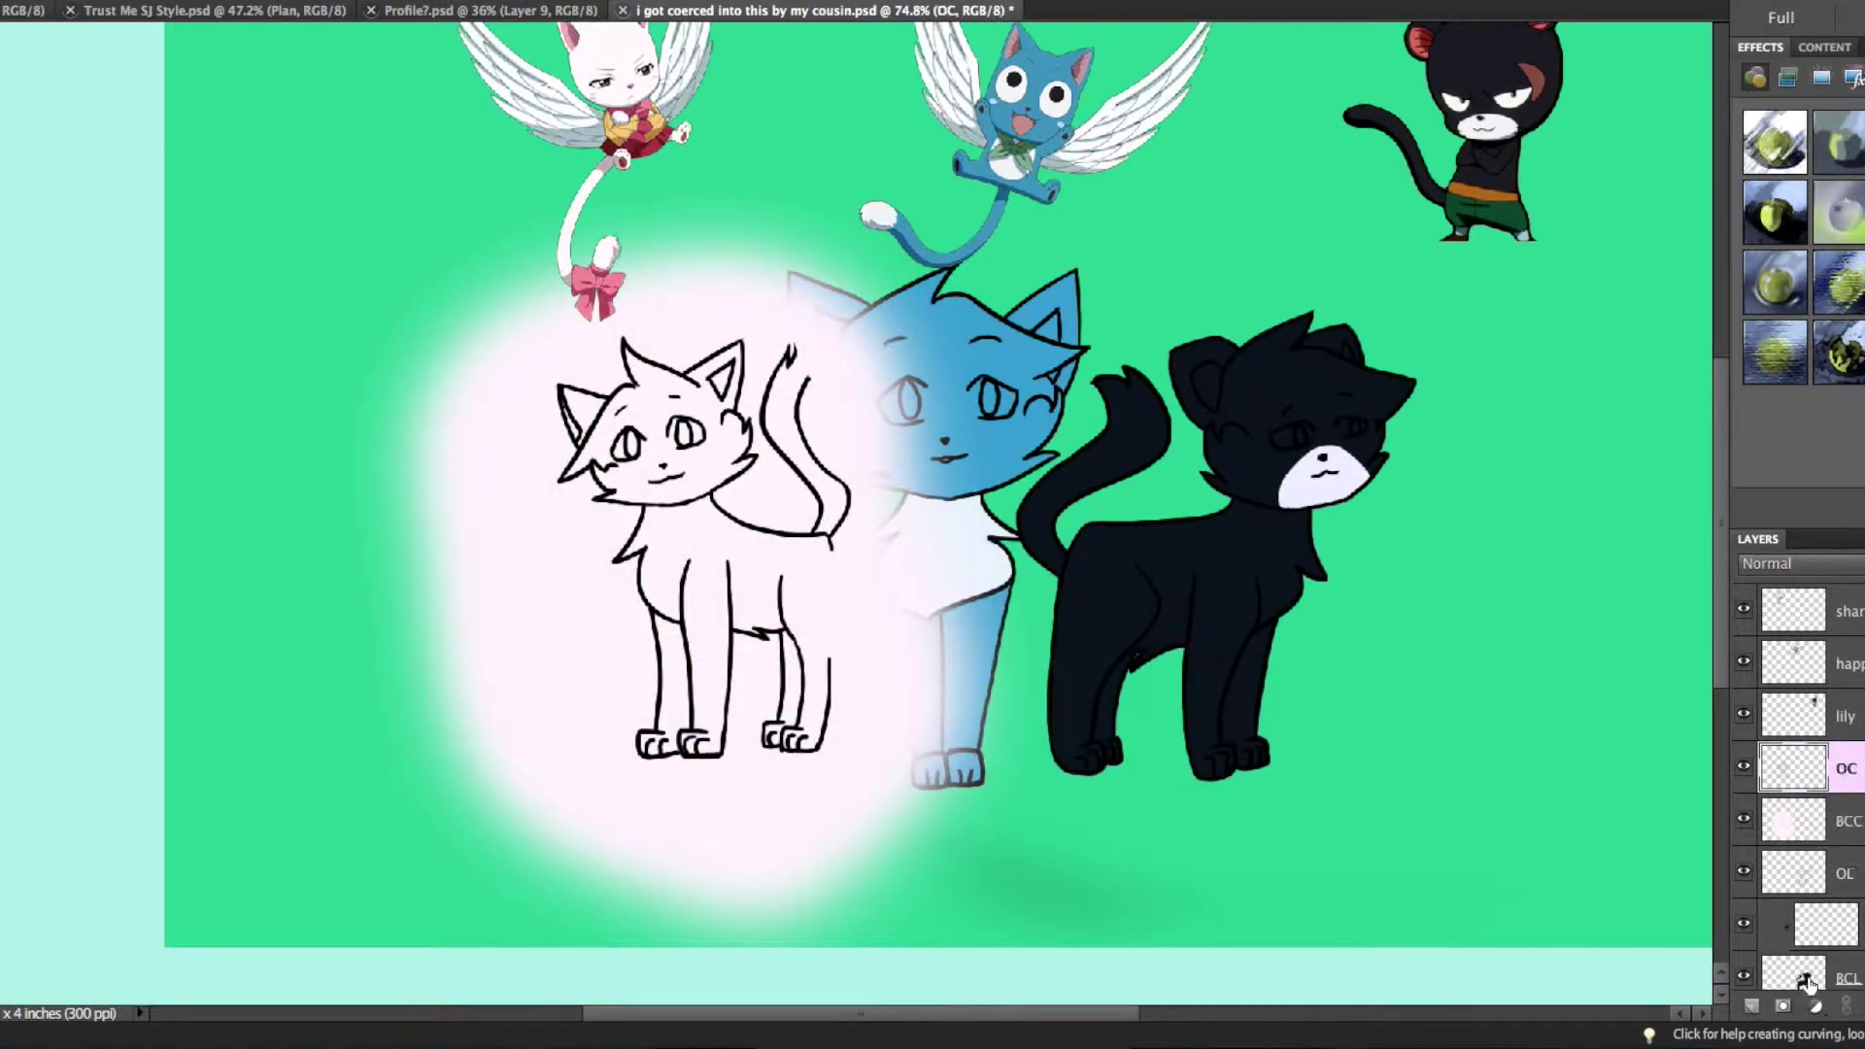
- Draw the left cat's missing tail-tip and hindquarter outlines in dark red on a new layer
key("ctrl+shift+alt+n")
scroll(1066, 469, "up", 5)
right_click(505, 523)
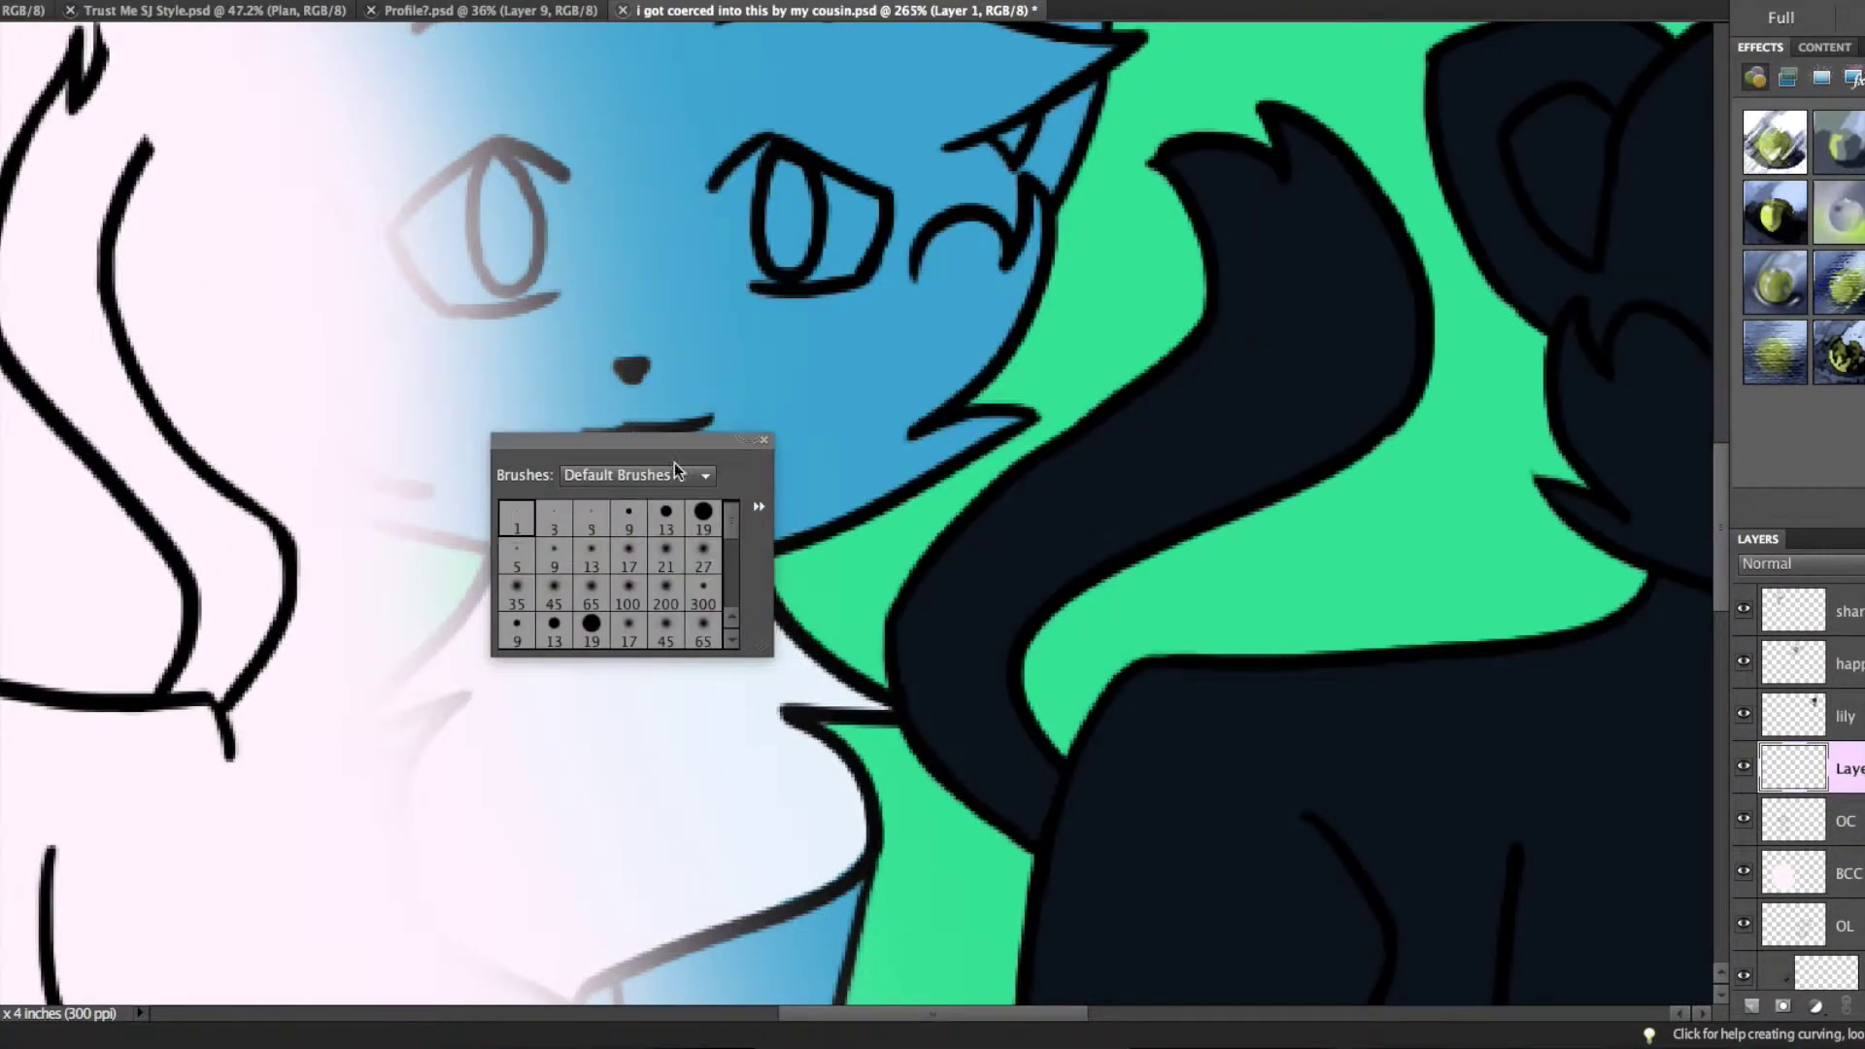
left_click(505, 523)
scroll(505, 523, "up", 3)
right_click(133, 304)
left_click_drag(184, 301, 209, 437)
scroll(832, 265, "left", 5)
mouse_move(814, 180)
left_mouse_down()
mouse_move(832, 265)
mouse_move(824, 824)
left_mouse_up()
scroll(823, 824, "down", 5)
- Merge the dark red strokes into OC and trim the pinkish-white paint to the left cat's outline
key("ctrl+e")
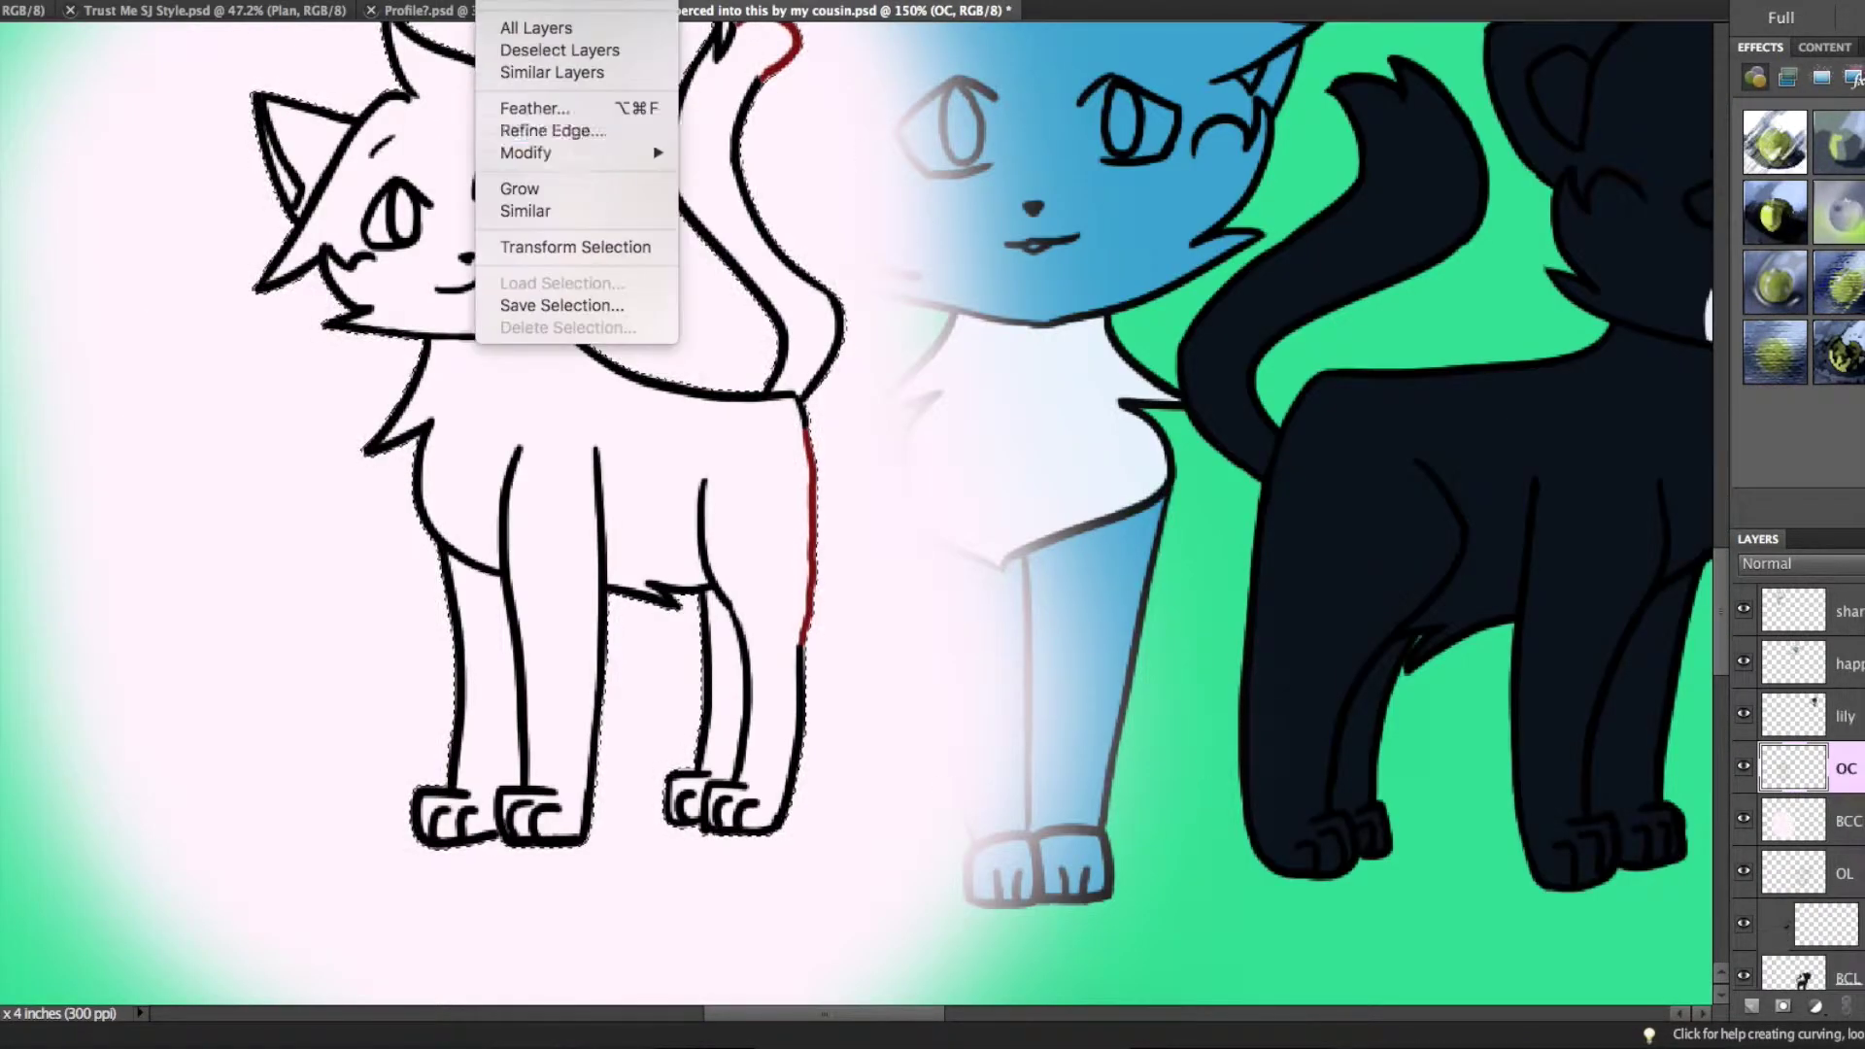
key("Return")
scroll(652, 588, "down", 3)
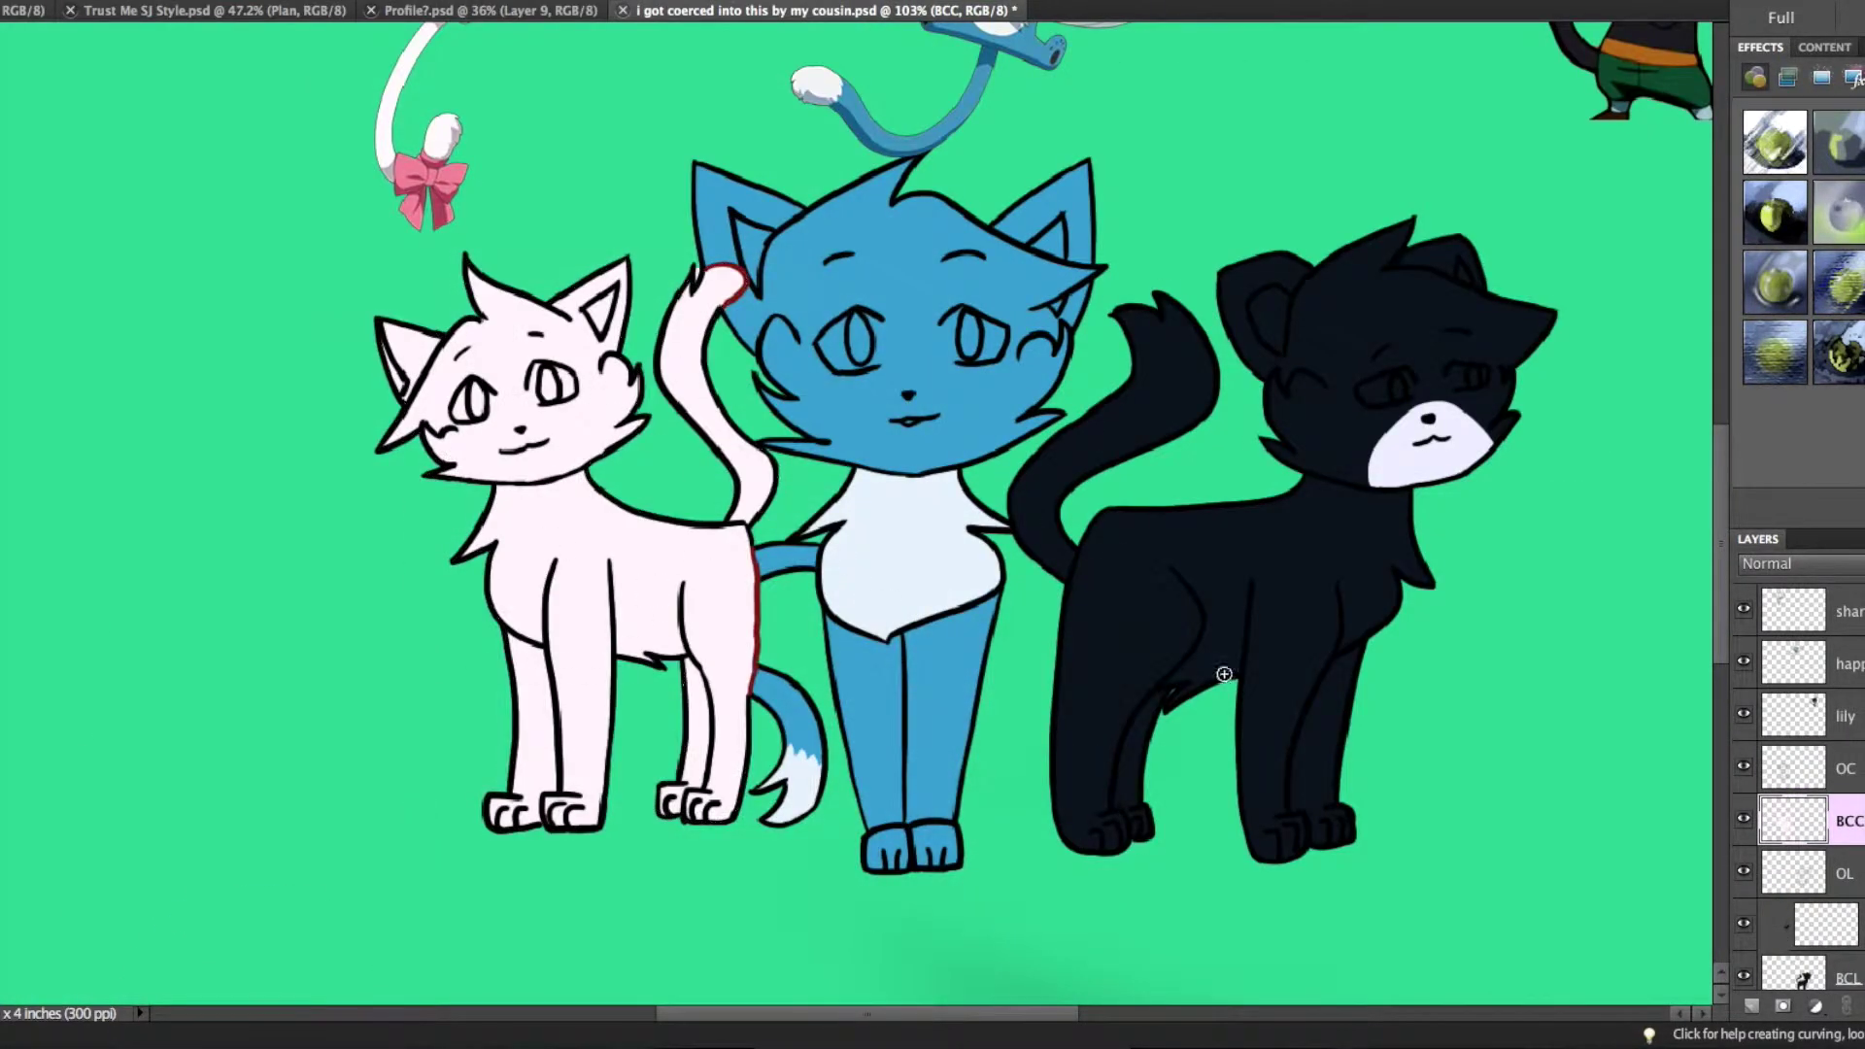
- Erase the dark red guide strokes from OC and tidy the left cat's fill edges on BCC
key("alt+bracketright")
scroll(652, 588, "up", 5)
right_click(696, 603)
key("Escape")
scroll(695, 603, "down", 3)
scroll(540, 274, "up", 6)
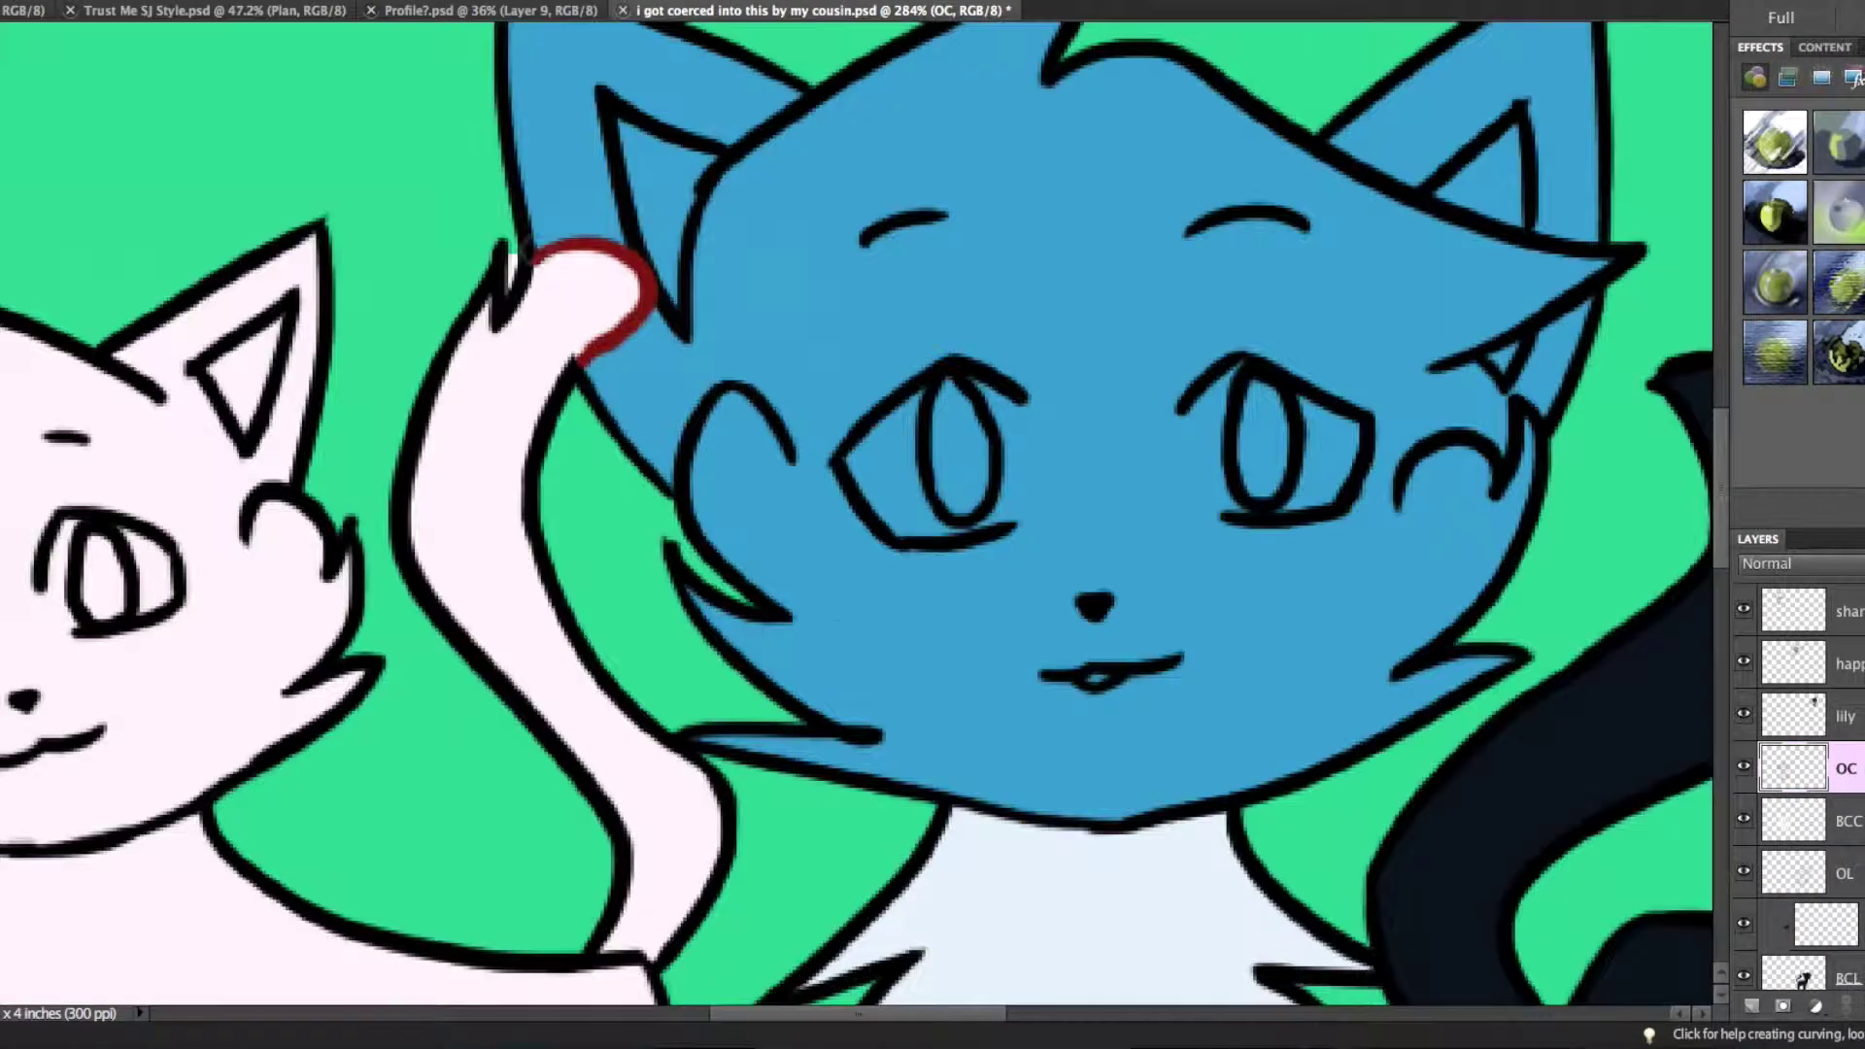
key("alt+bracketleft")
scroll(596, 350, "down", 3)
right_click(667, 616)
key("Escape")
scroll(566, 191, "down", 3)
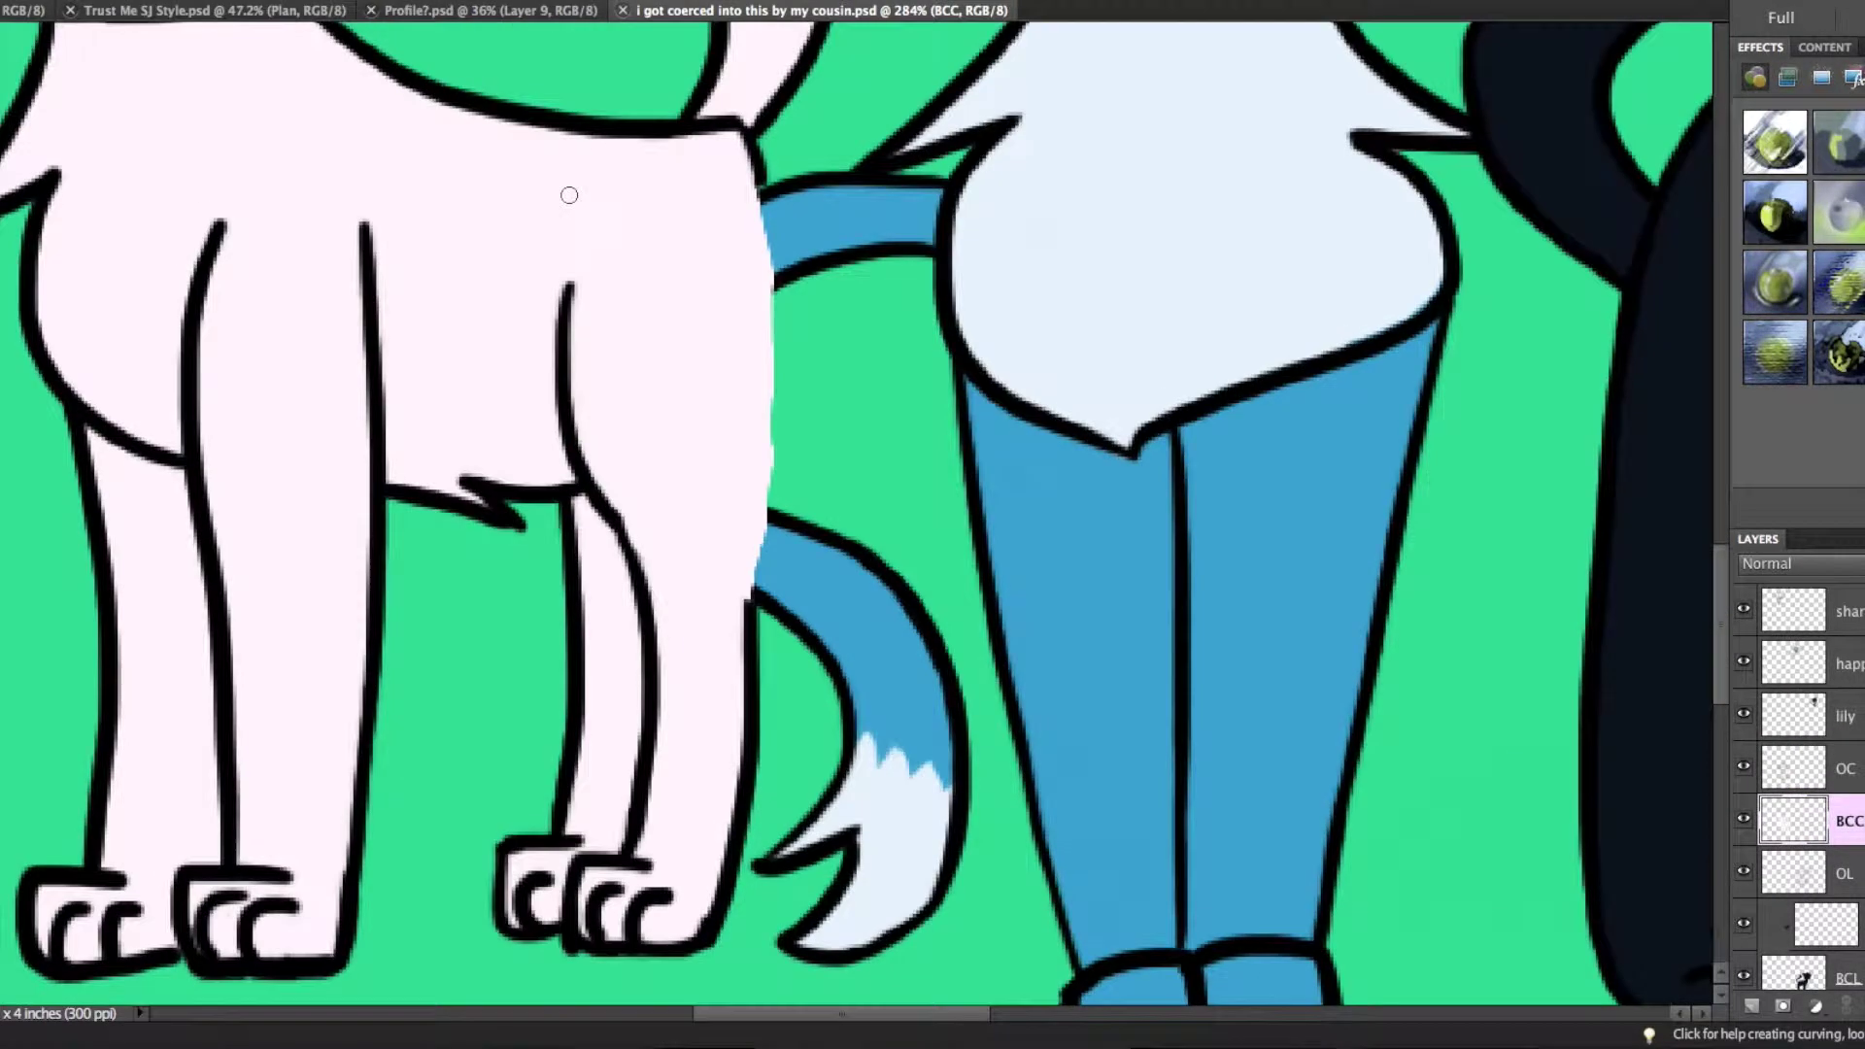
- Move the blue cat's layers OH, 1 and BCH above the left cat's OC and BCC layers
scroll(567, 191, "up", 3)
scroll(573, 199, "down", 3)
key("alt+bracketleft")
key("alt+bracketleft")
key("alt+bracketleft")
key("alt+bracketleft")
key("alt+bracketleft")
key("alt+bracketleft")
key("alt+shift+bracketright")
key("alt+shift+bracketright")
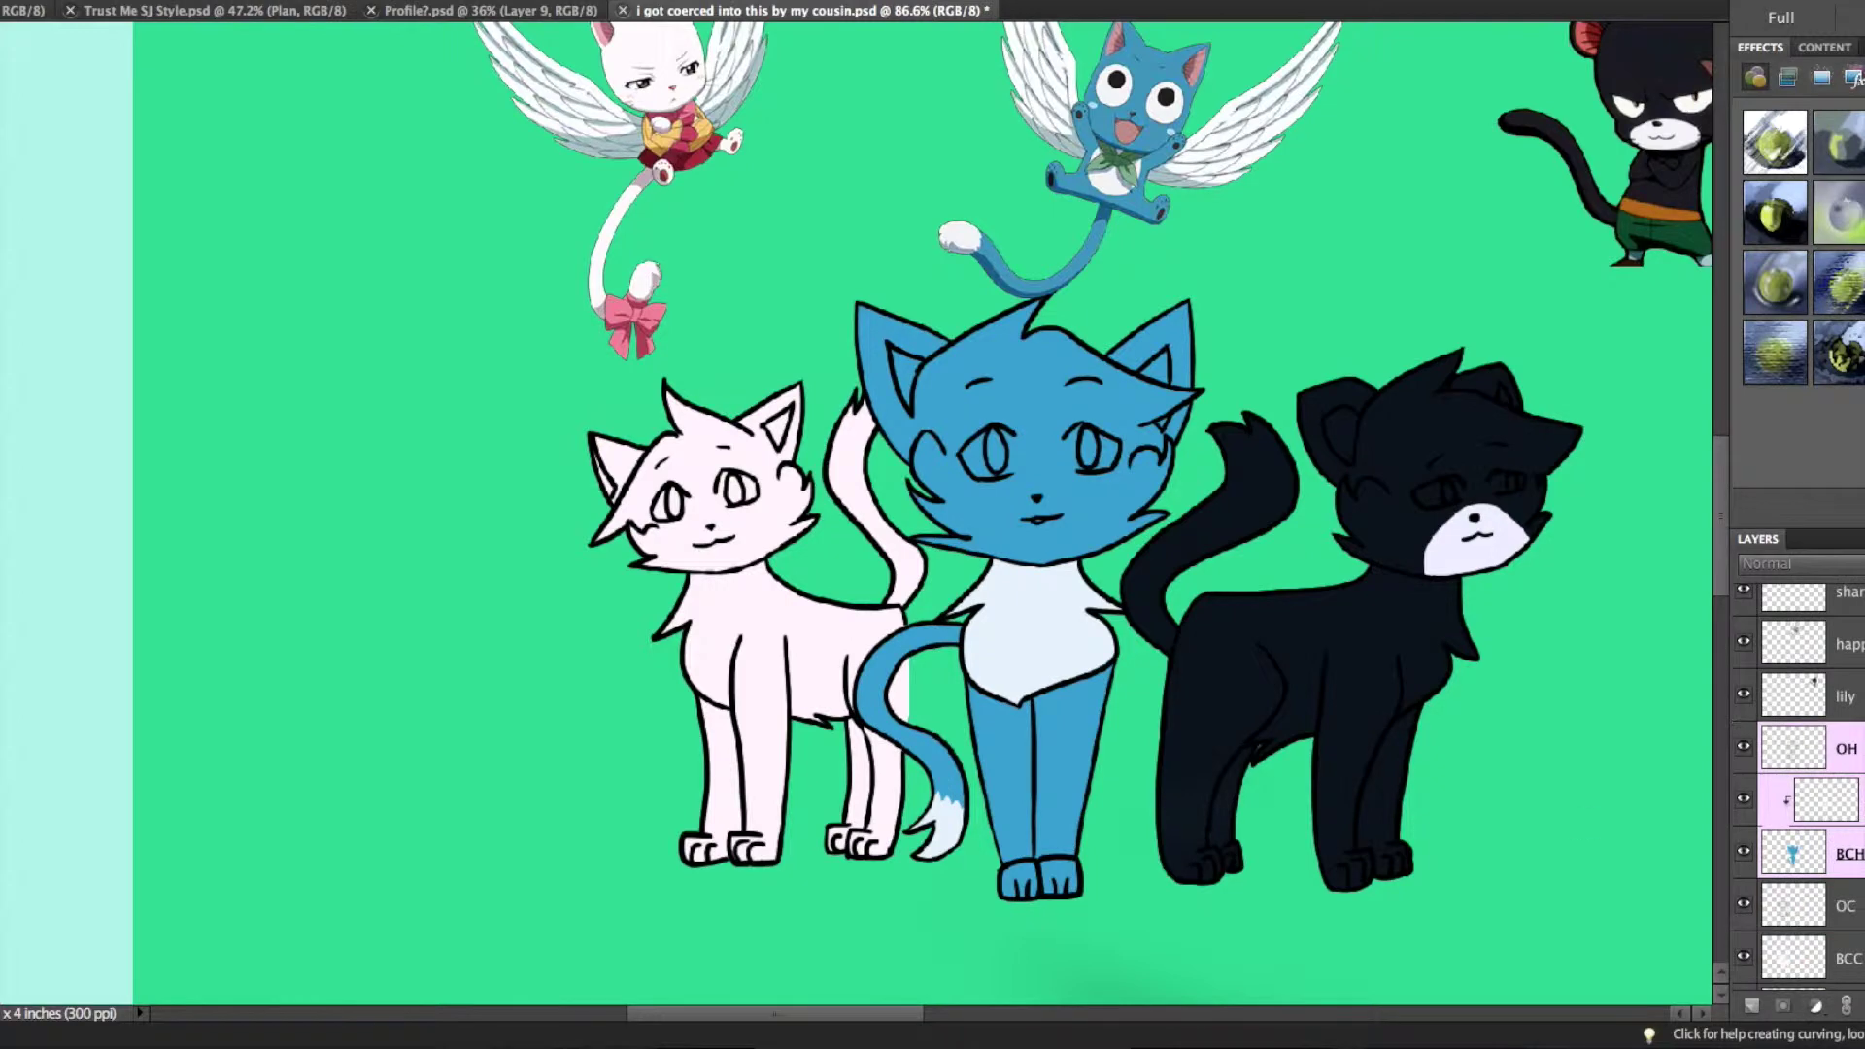
- Draw the left cat's missing hindquarter line in black on OC inside the blue tail's curve and adjust it by transforming
scroll(1075, 725, "up", 6)
key("alt+bracketleft")
right_click(499, 560)
key("Escape")
mouse_move(448, 563)
left_mouse_down()
mouse_move(467, 698)
mouse_move(445, 772)
left_mouse_up()
left_click_drag(470, 504, 515, 756)
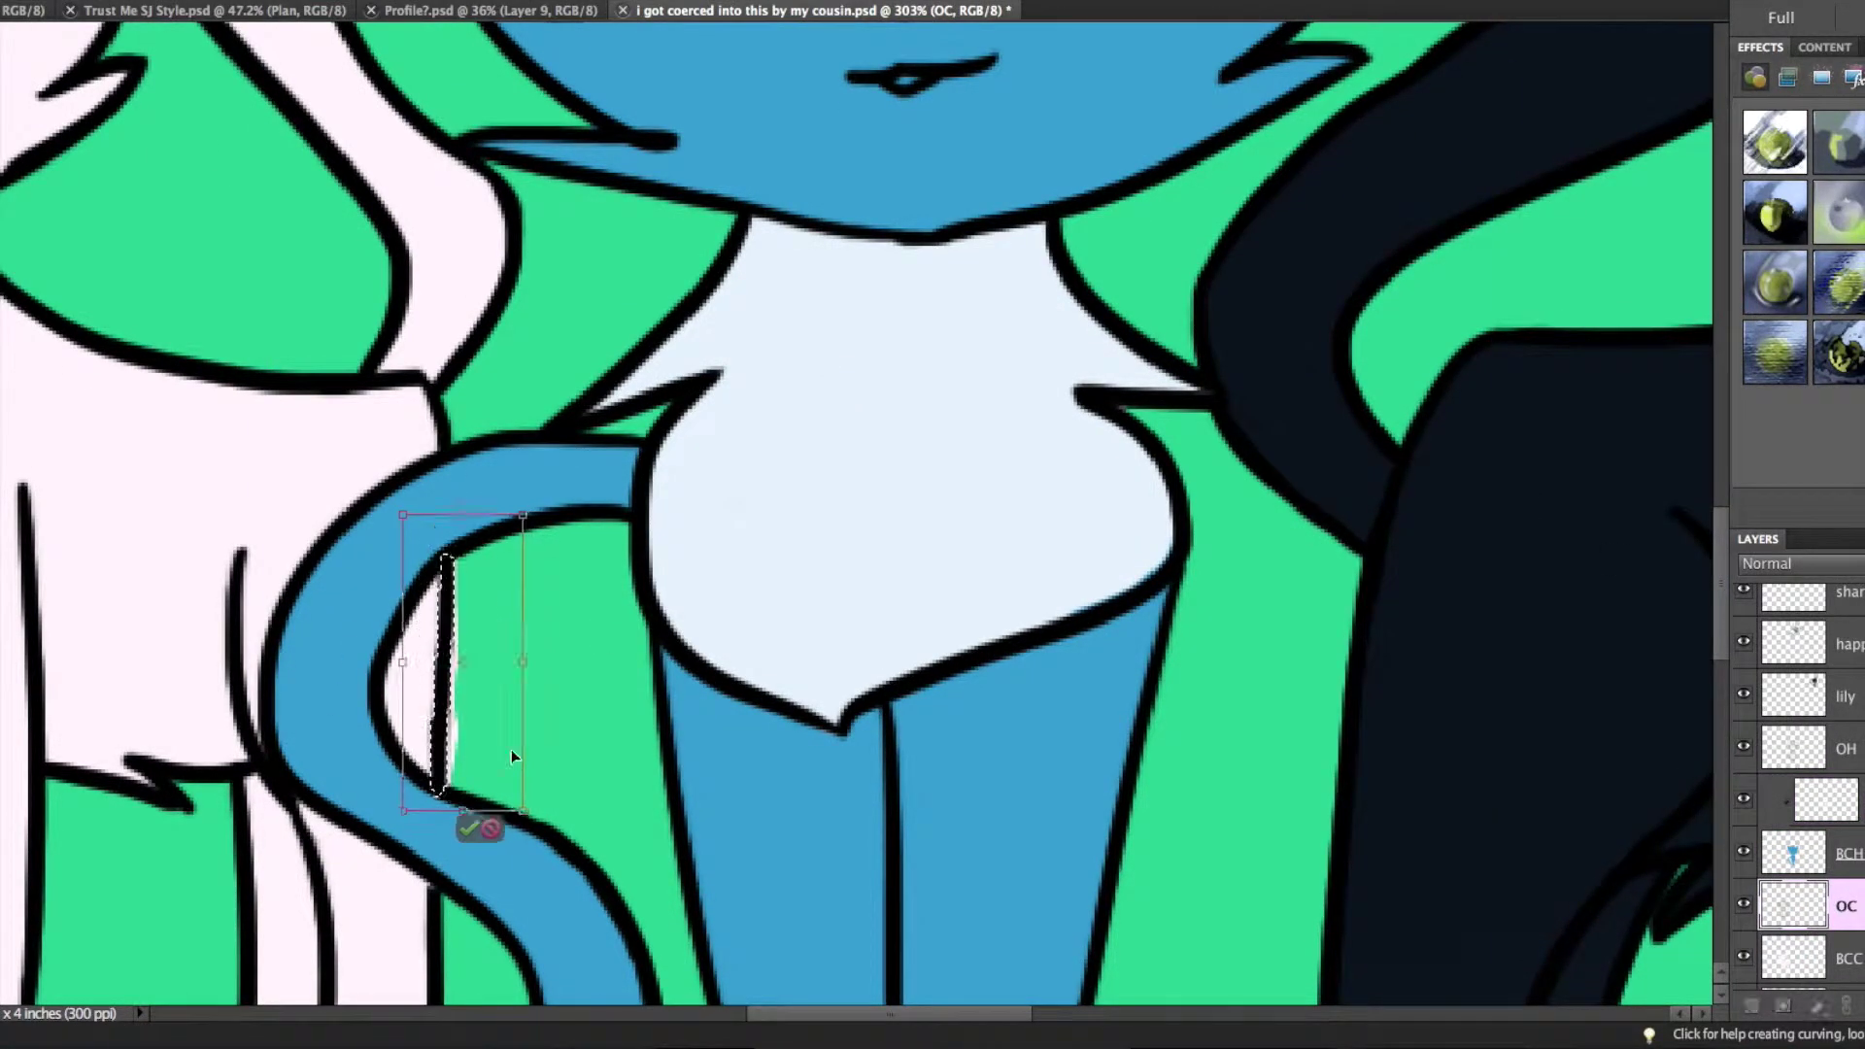
- Remove the left cat's excess fill beside the new hindquarter line on BCC and save the file
scroll(437, 889, "up", 10)
scroll(671, 291, "down", 15)
key("alt+bracketleft")
scroll(671, 291, "left", 5)
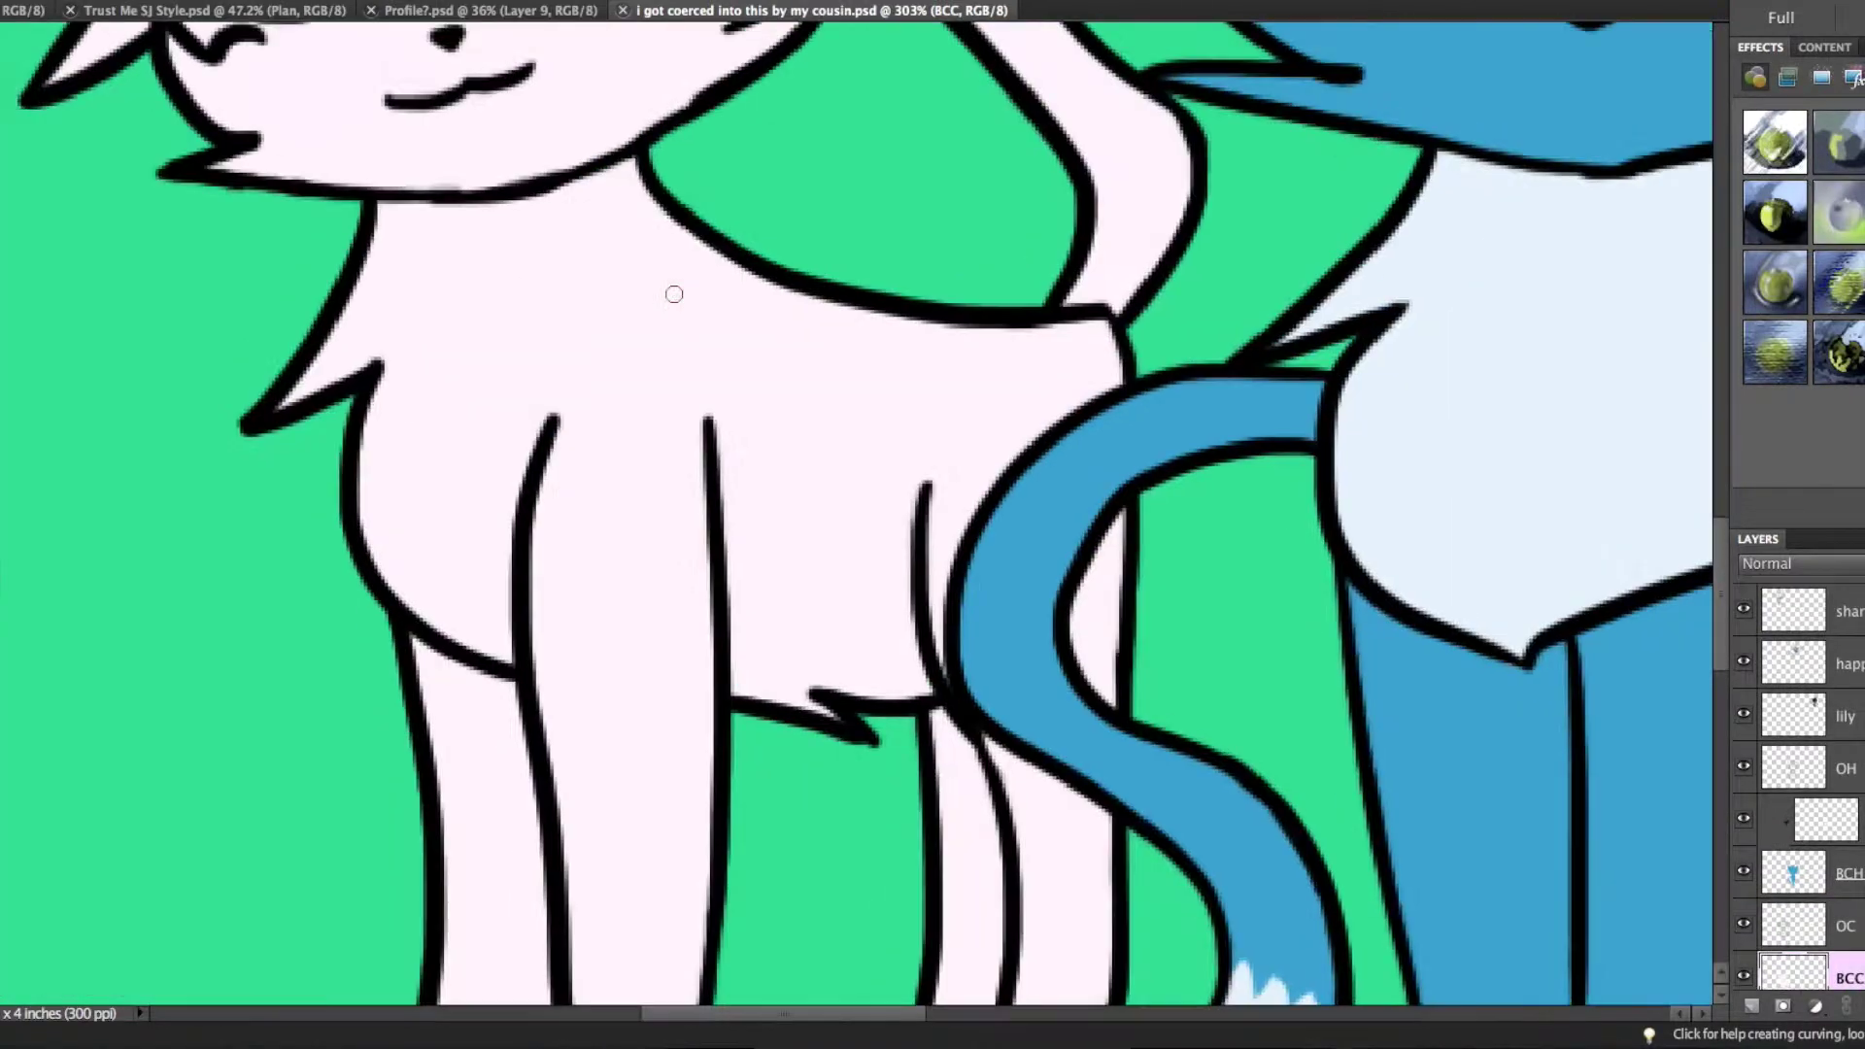
key("ctrl+s")
key("ctrl+0")
scroll(675, 293, "up", 5)
scroll(675, 293, "down", 4)
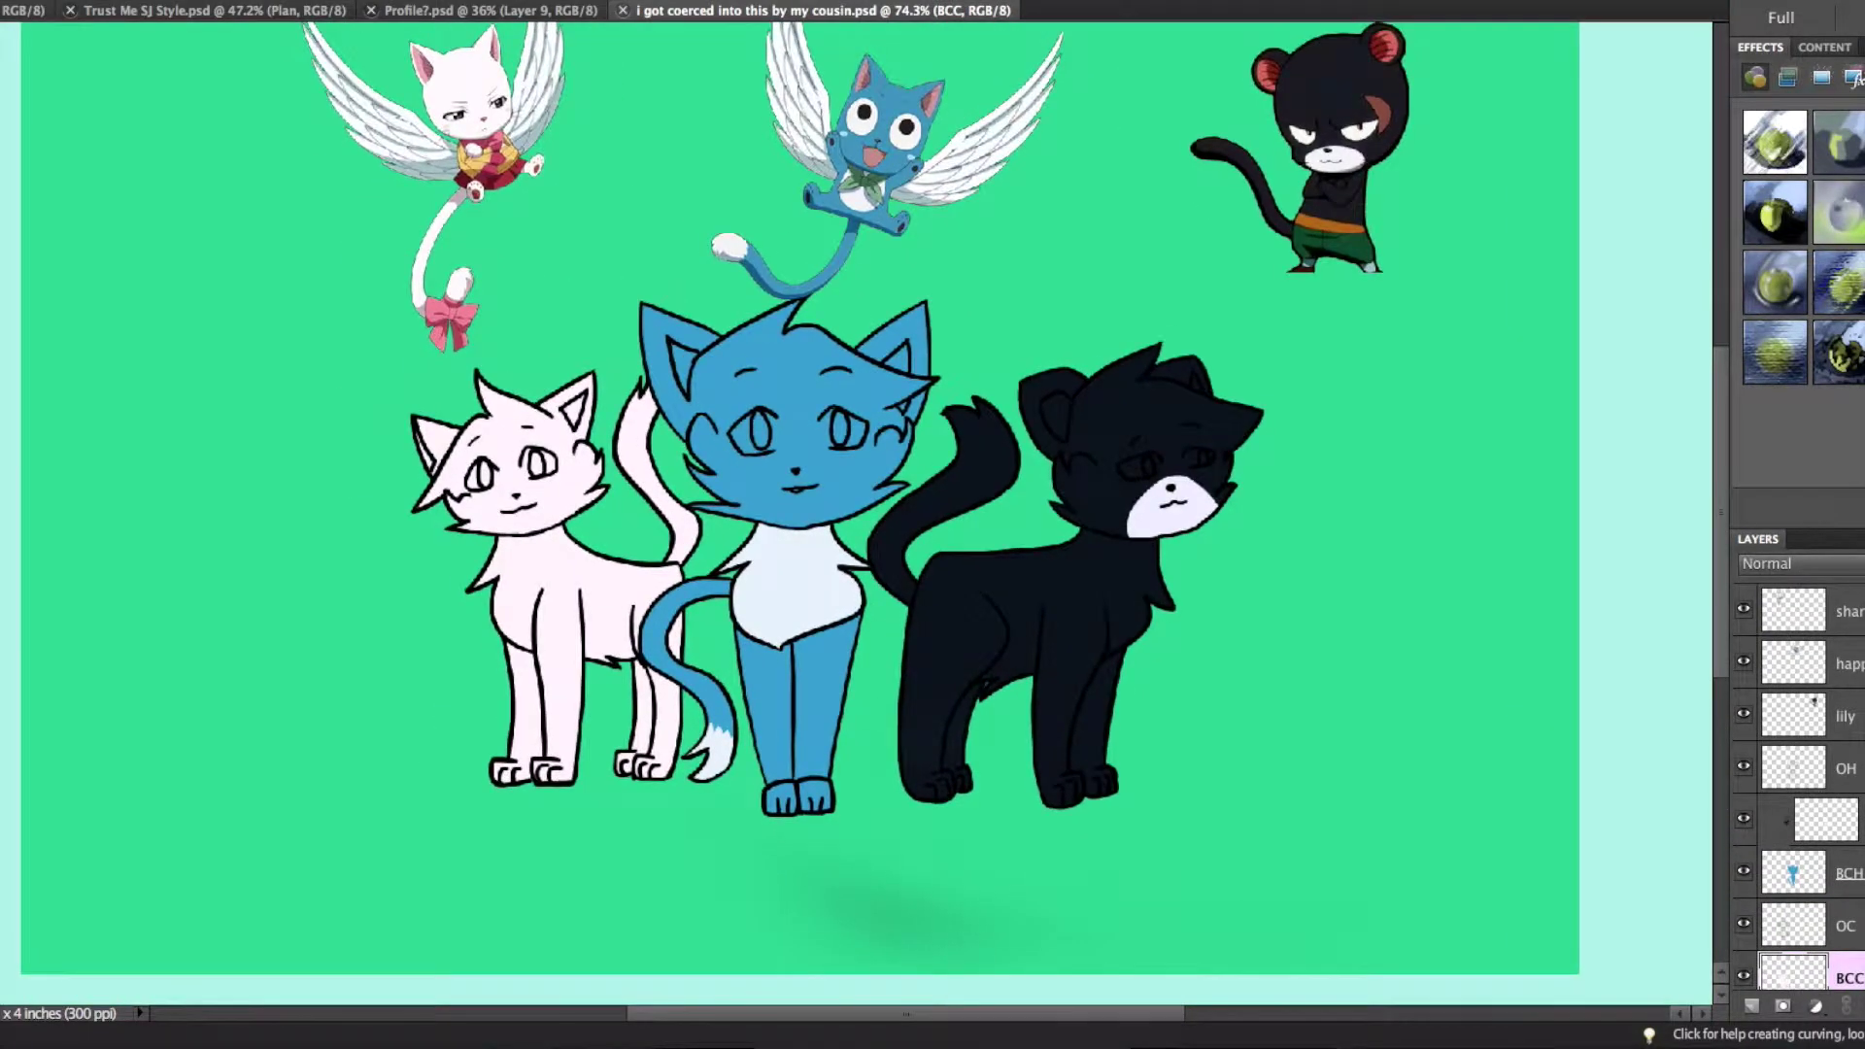
- Add a layer named 2 clipped to BCL and paint the black cat's inner ears with red d85755
key("ctrl+shift+alt+n")
key("ctrl+alt+g")
scroll(1169, 664, "up", 5)
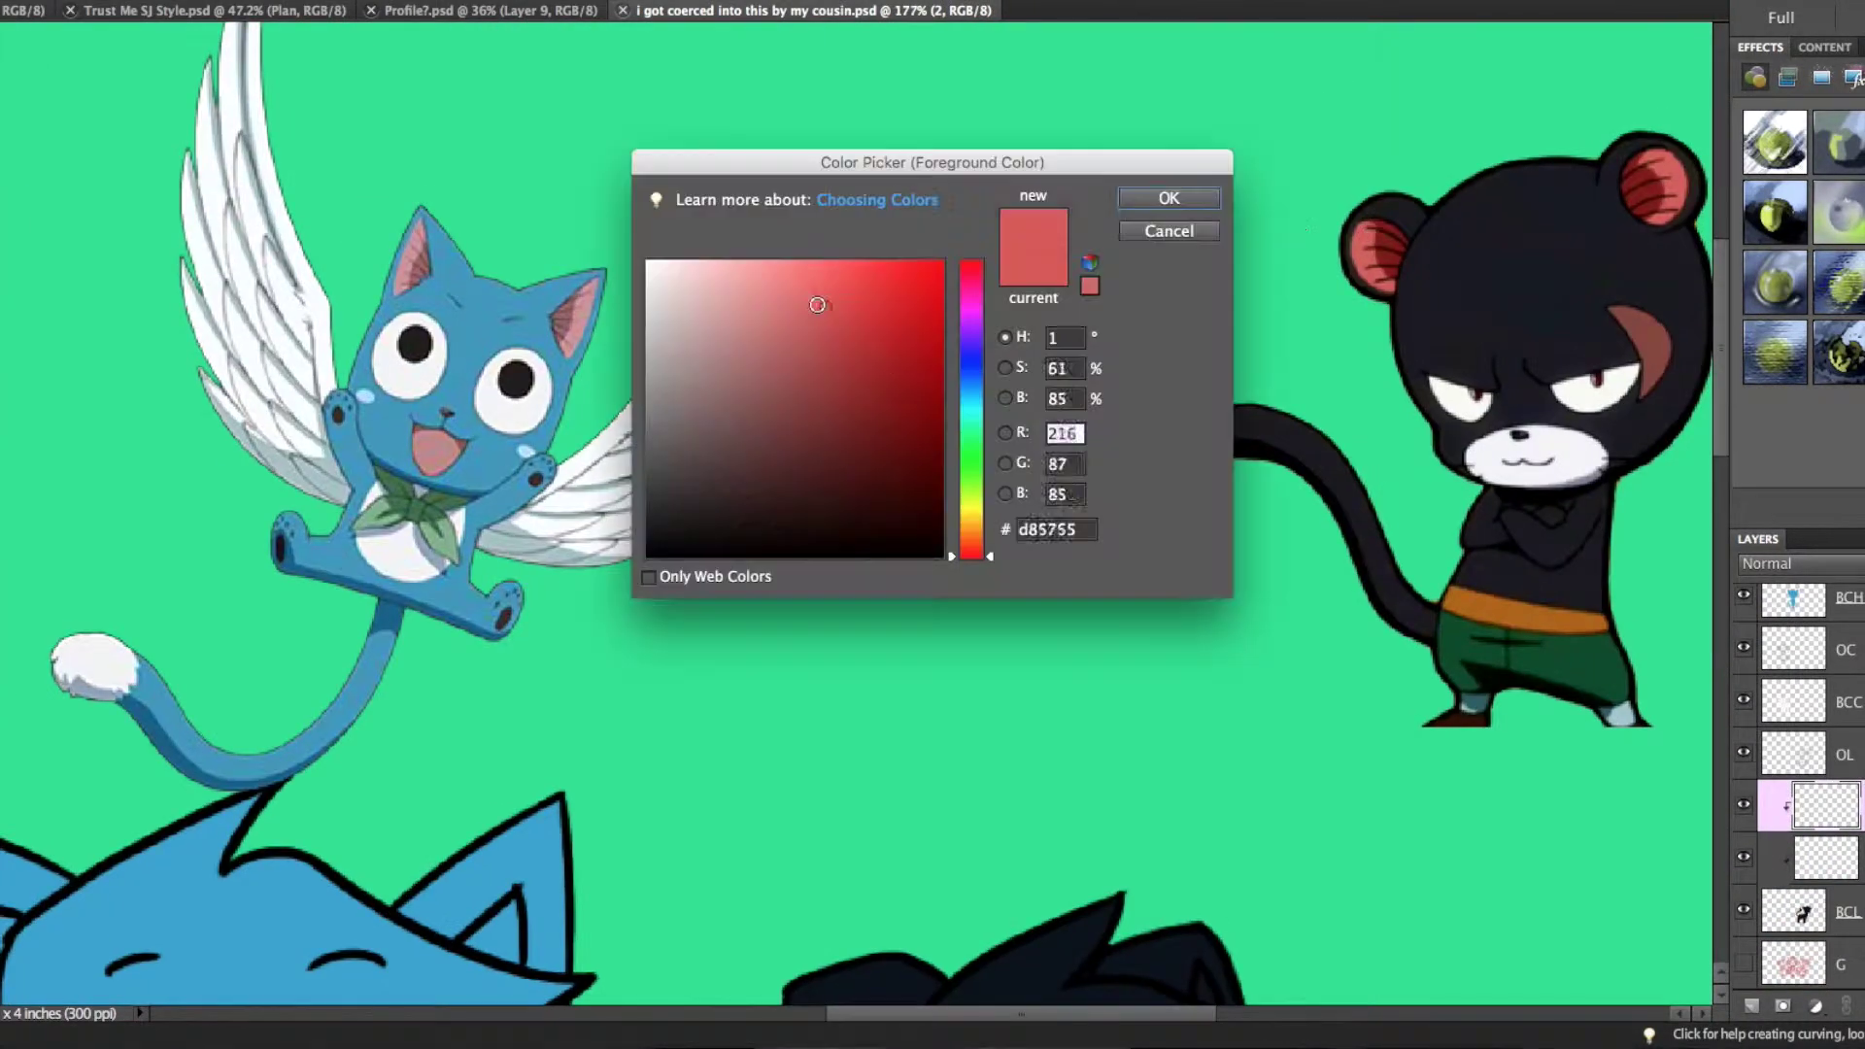
key("Escape")
scroll(599, 401, "up", 3)
mouse_move(600, 401)
left_mouse_down()
mouse_move(524, 506)
mouse_move(518, 445)
left_mouse_up()
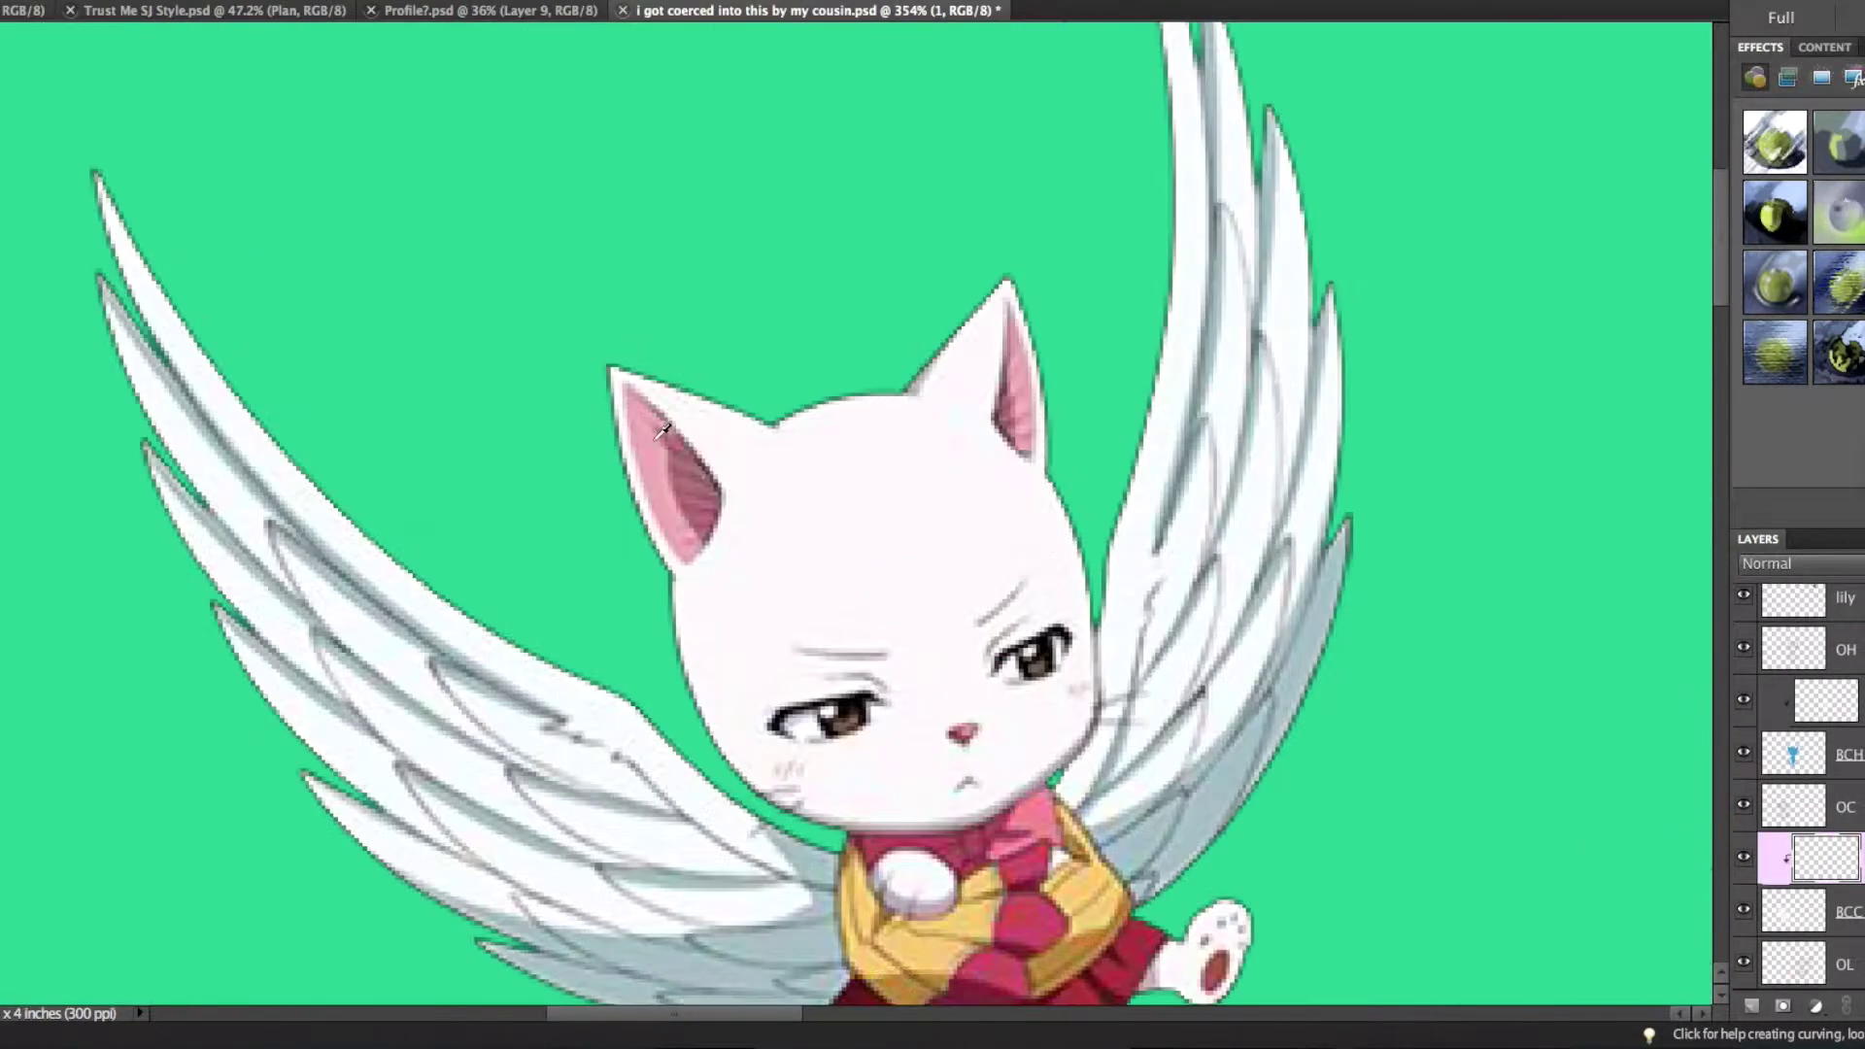
- Paint the inner ears of the white and blue cats pink on layers clipped to their fills
key("Return")
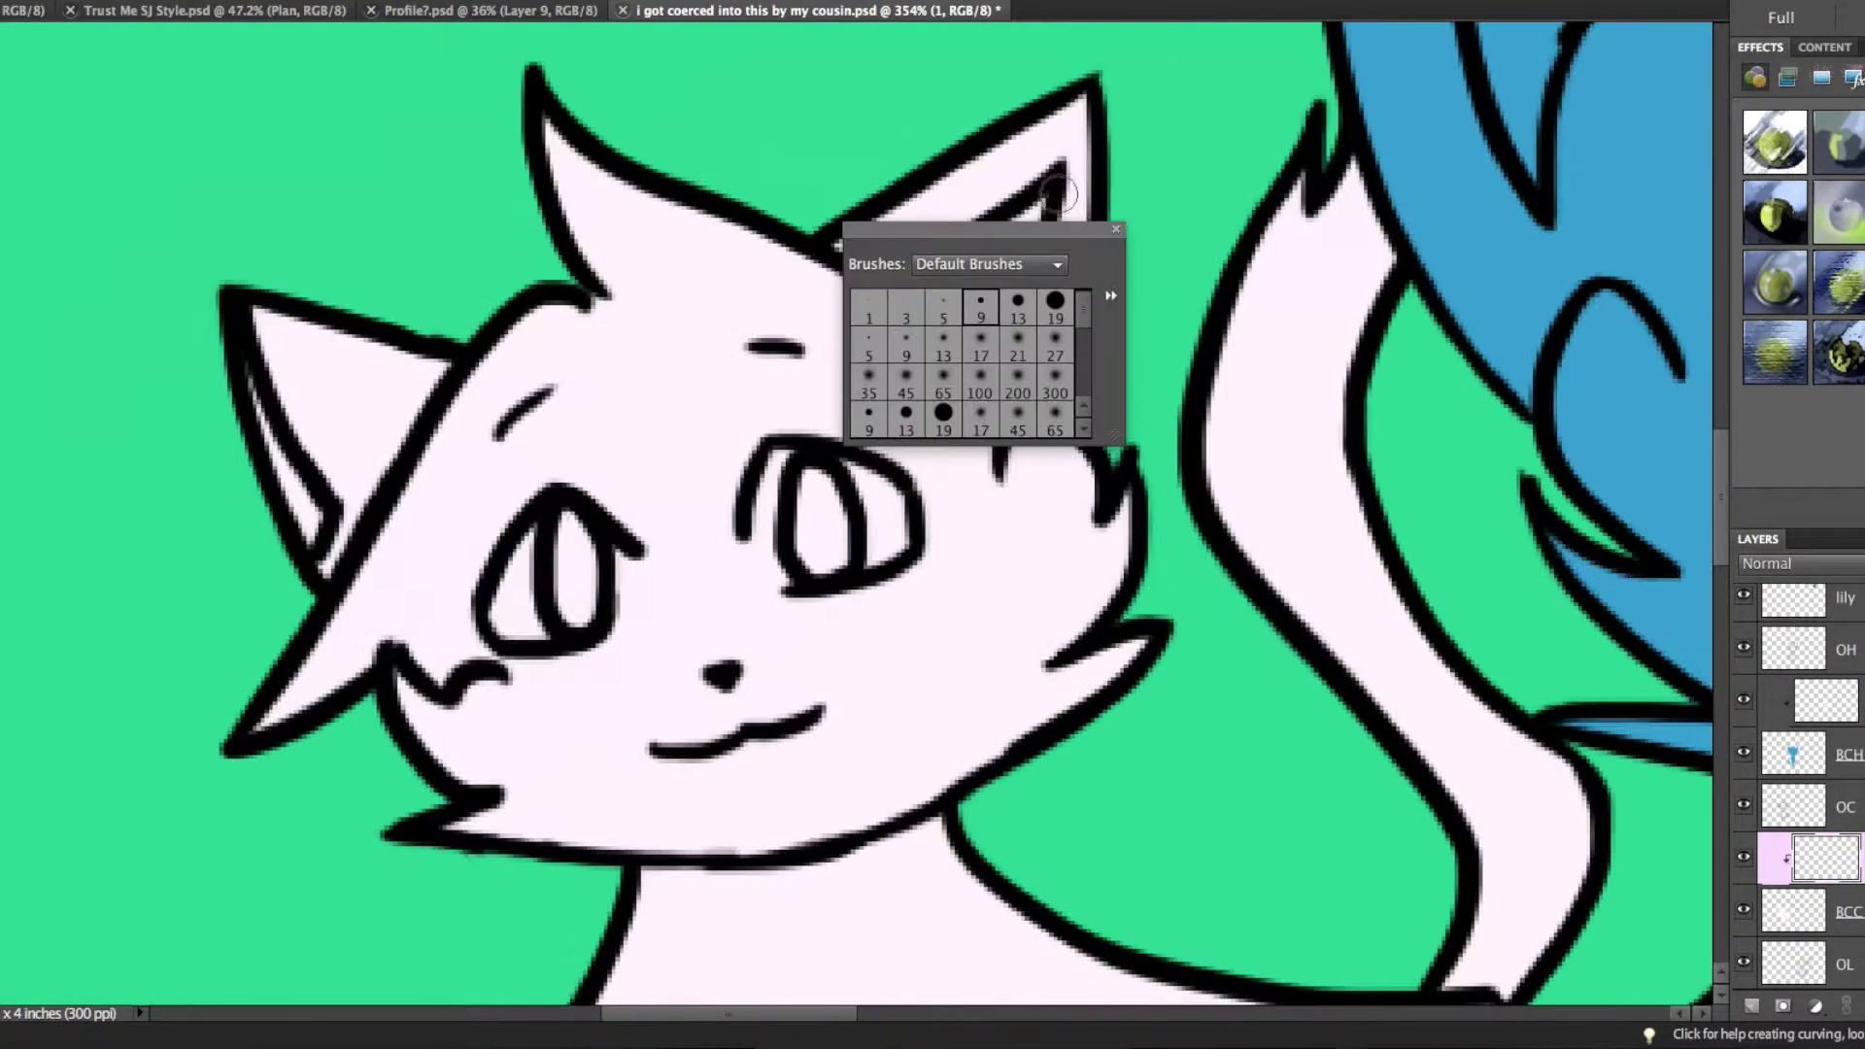
left_click_drag(981, 311, 1028, 258)
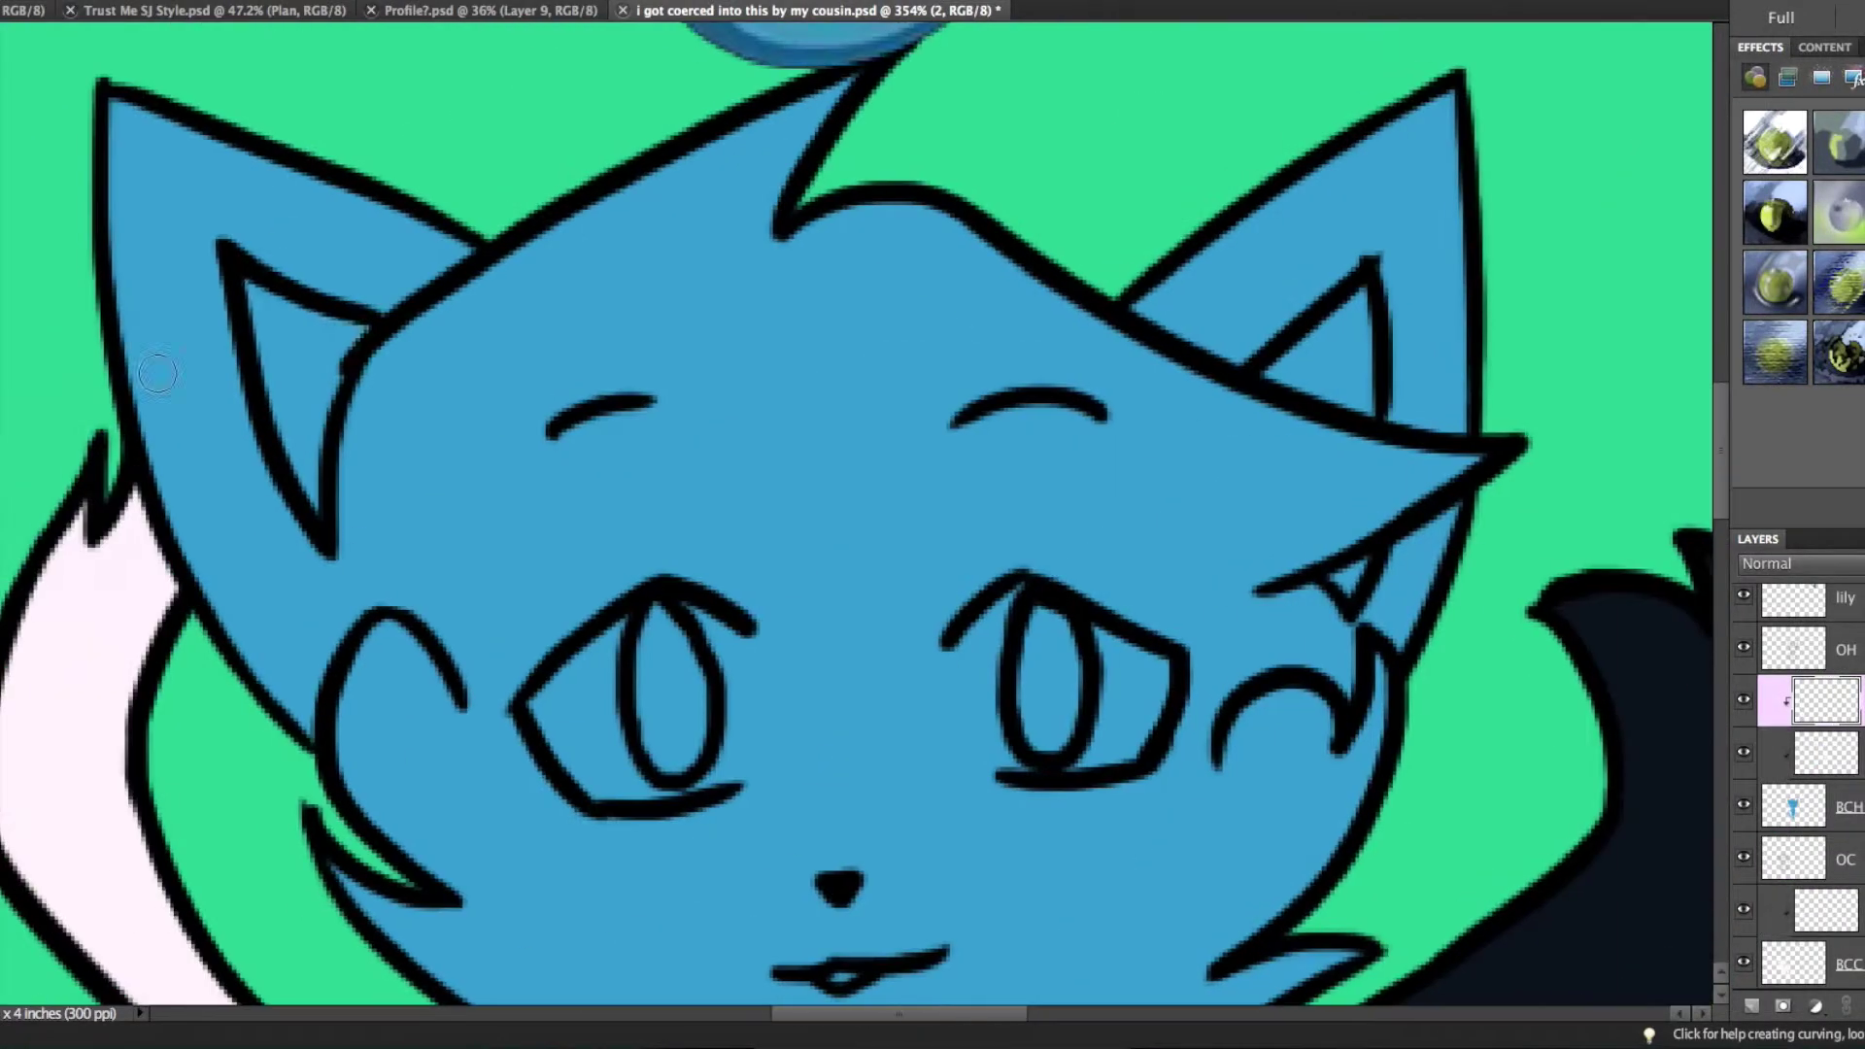
left_click_drag(255, 291, 315, 403)
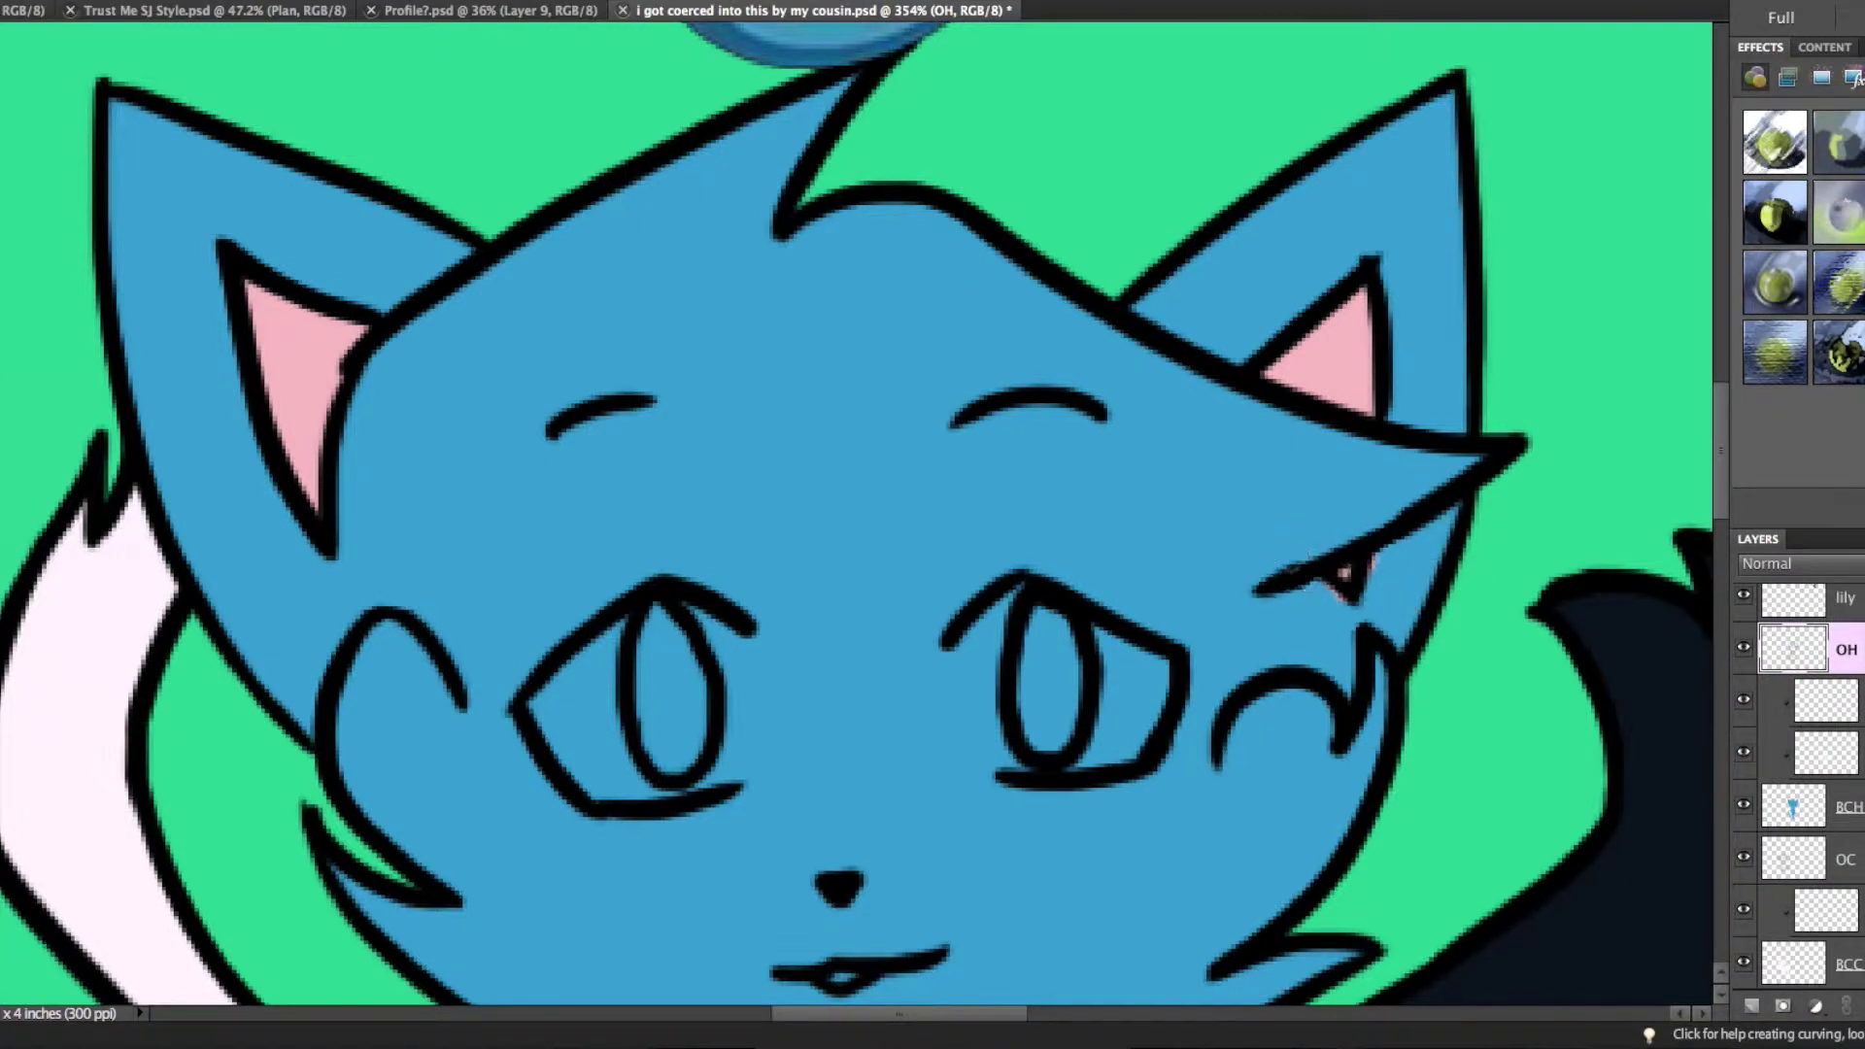
- Erase the leftover hind-leg outlines beside the blue cat's front legs on OH and save the file
key("ctrl+shift+alt+n")
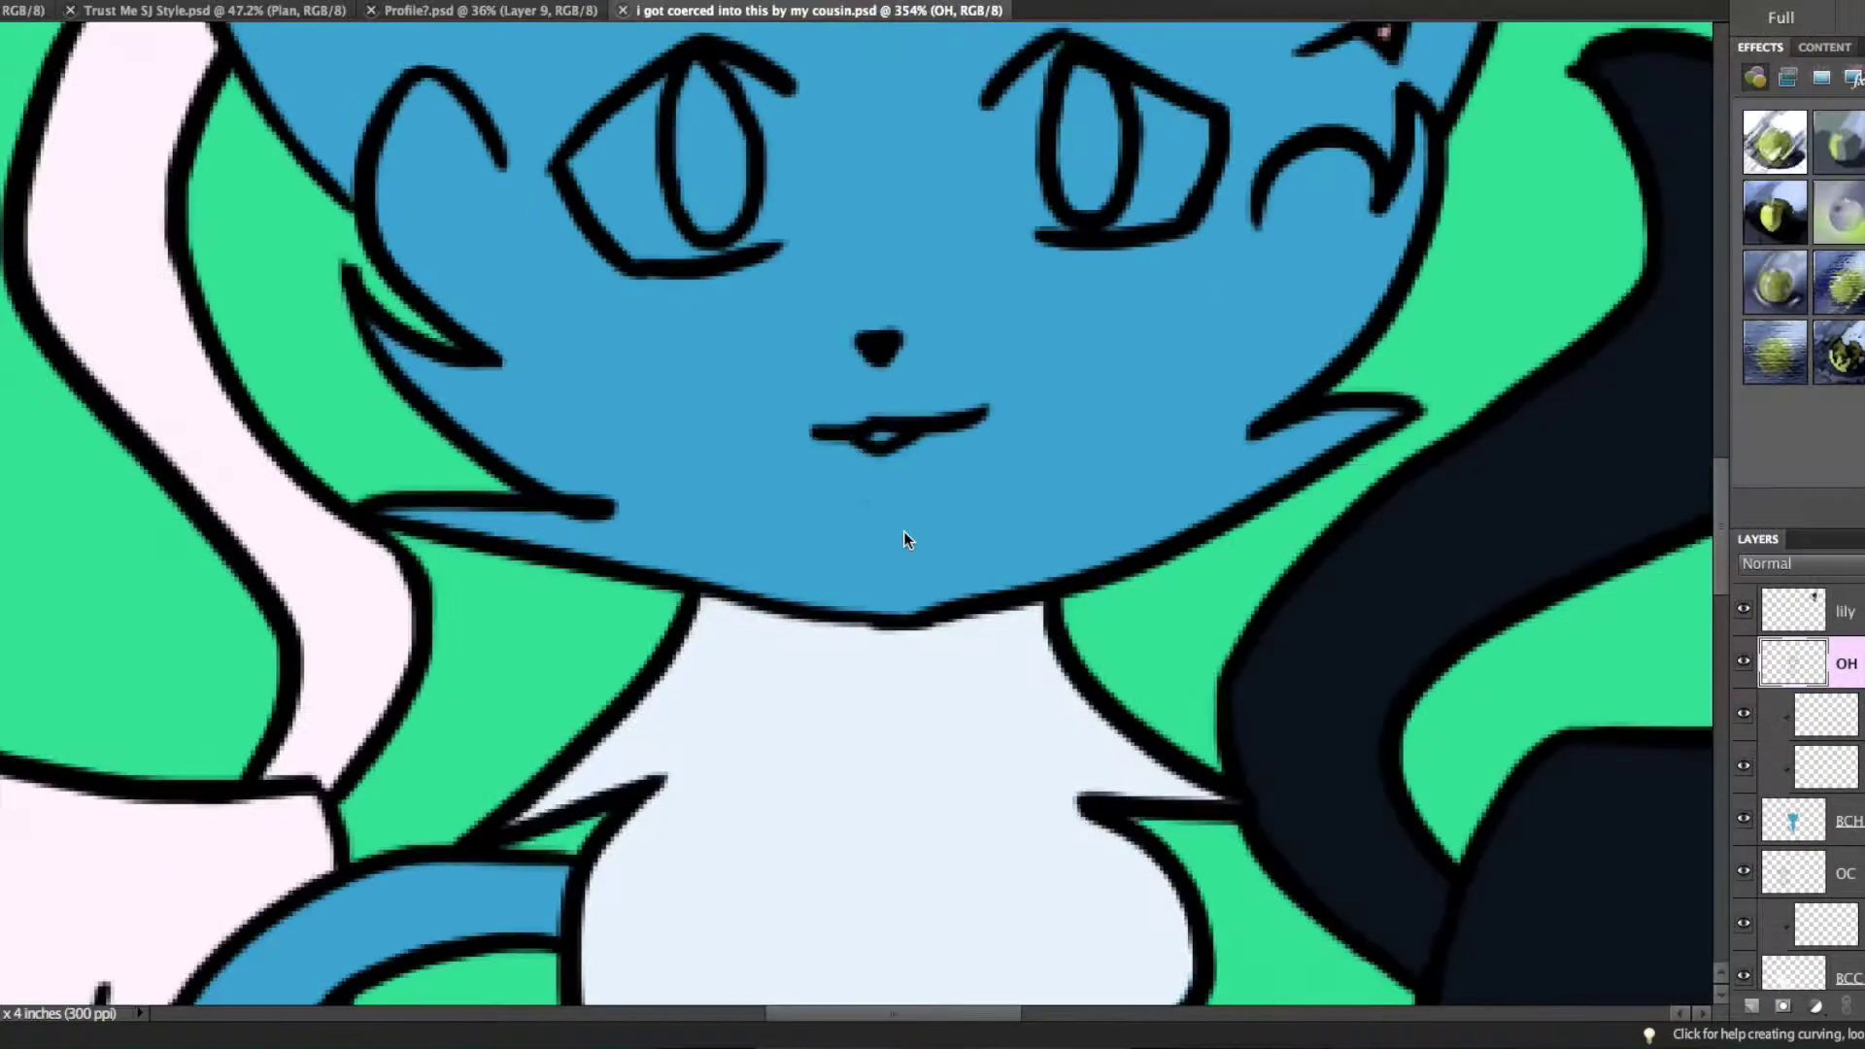
scroll(903, 532, "down", 5)
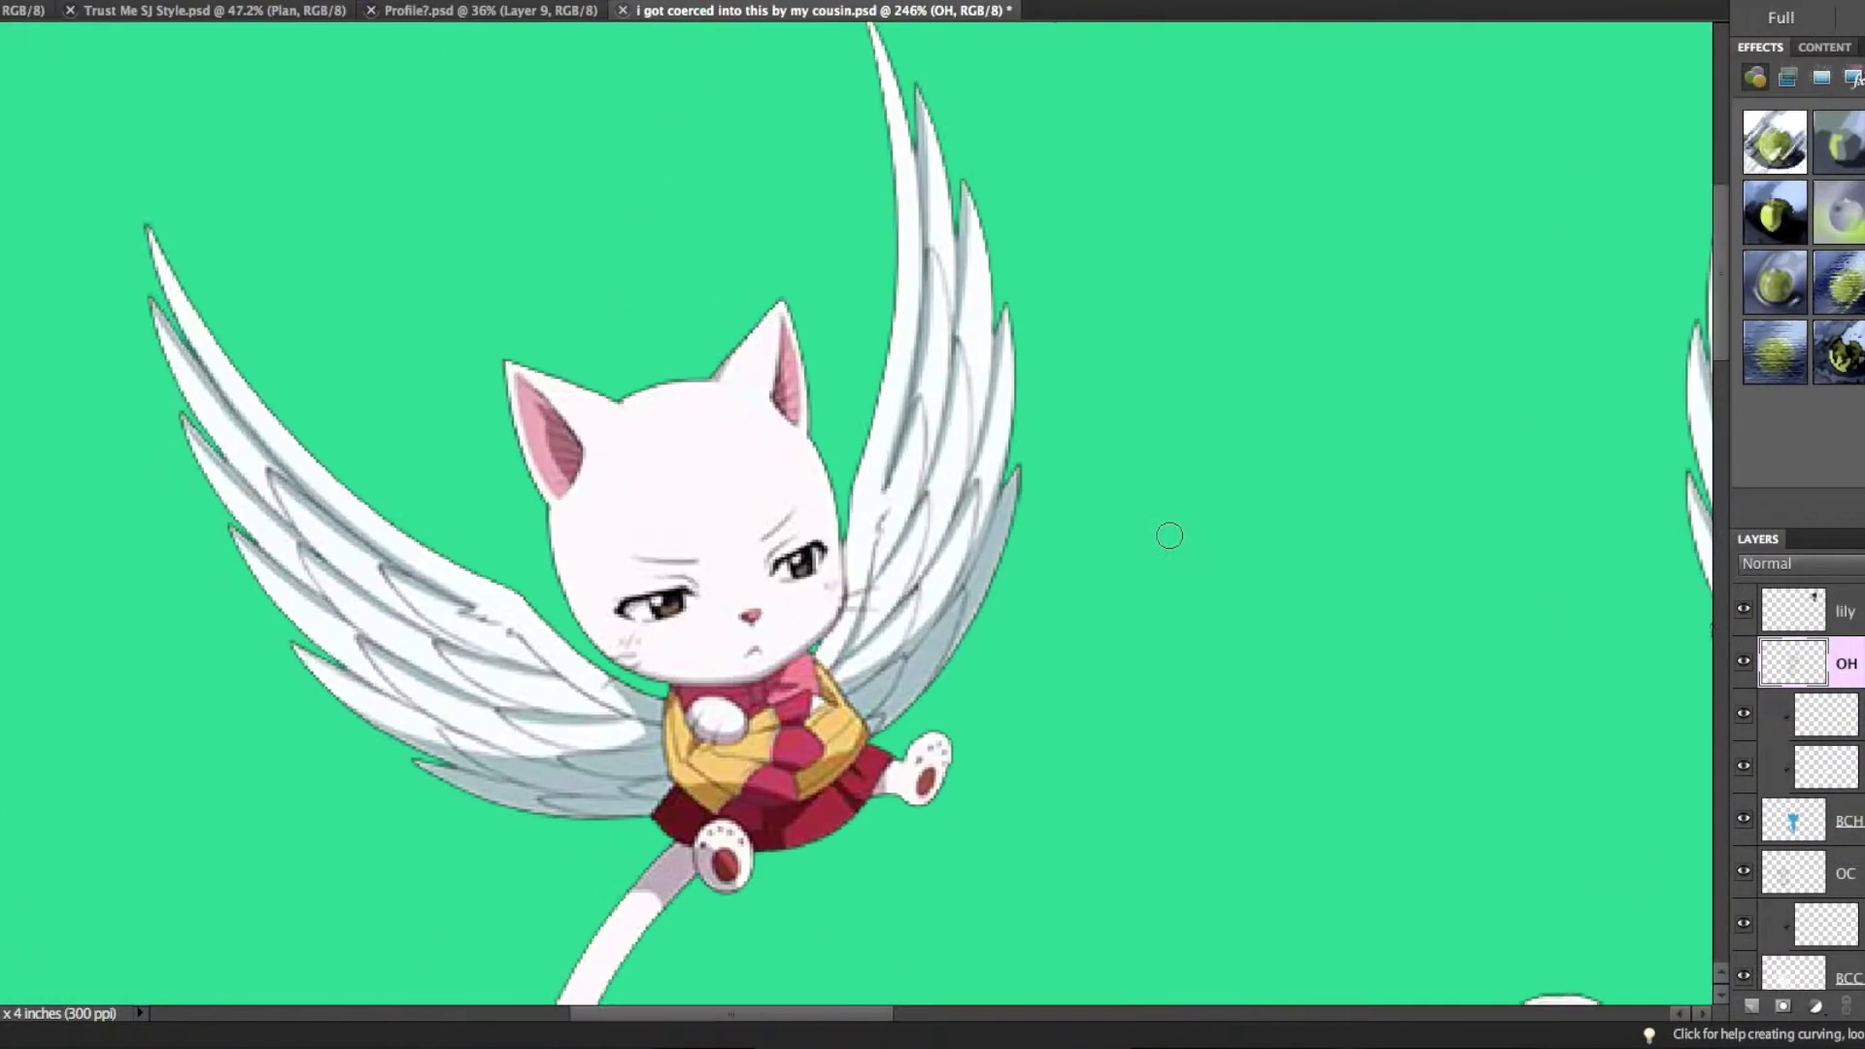
scroll(1170, 535, "down", 5)
scroll(1169, 529, "up", 5)
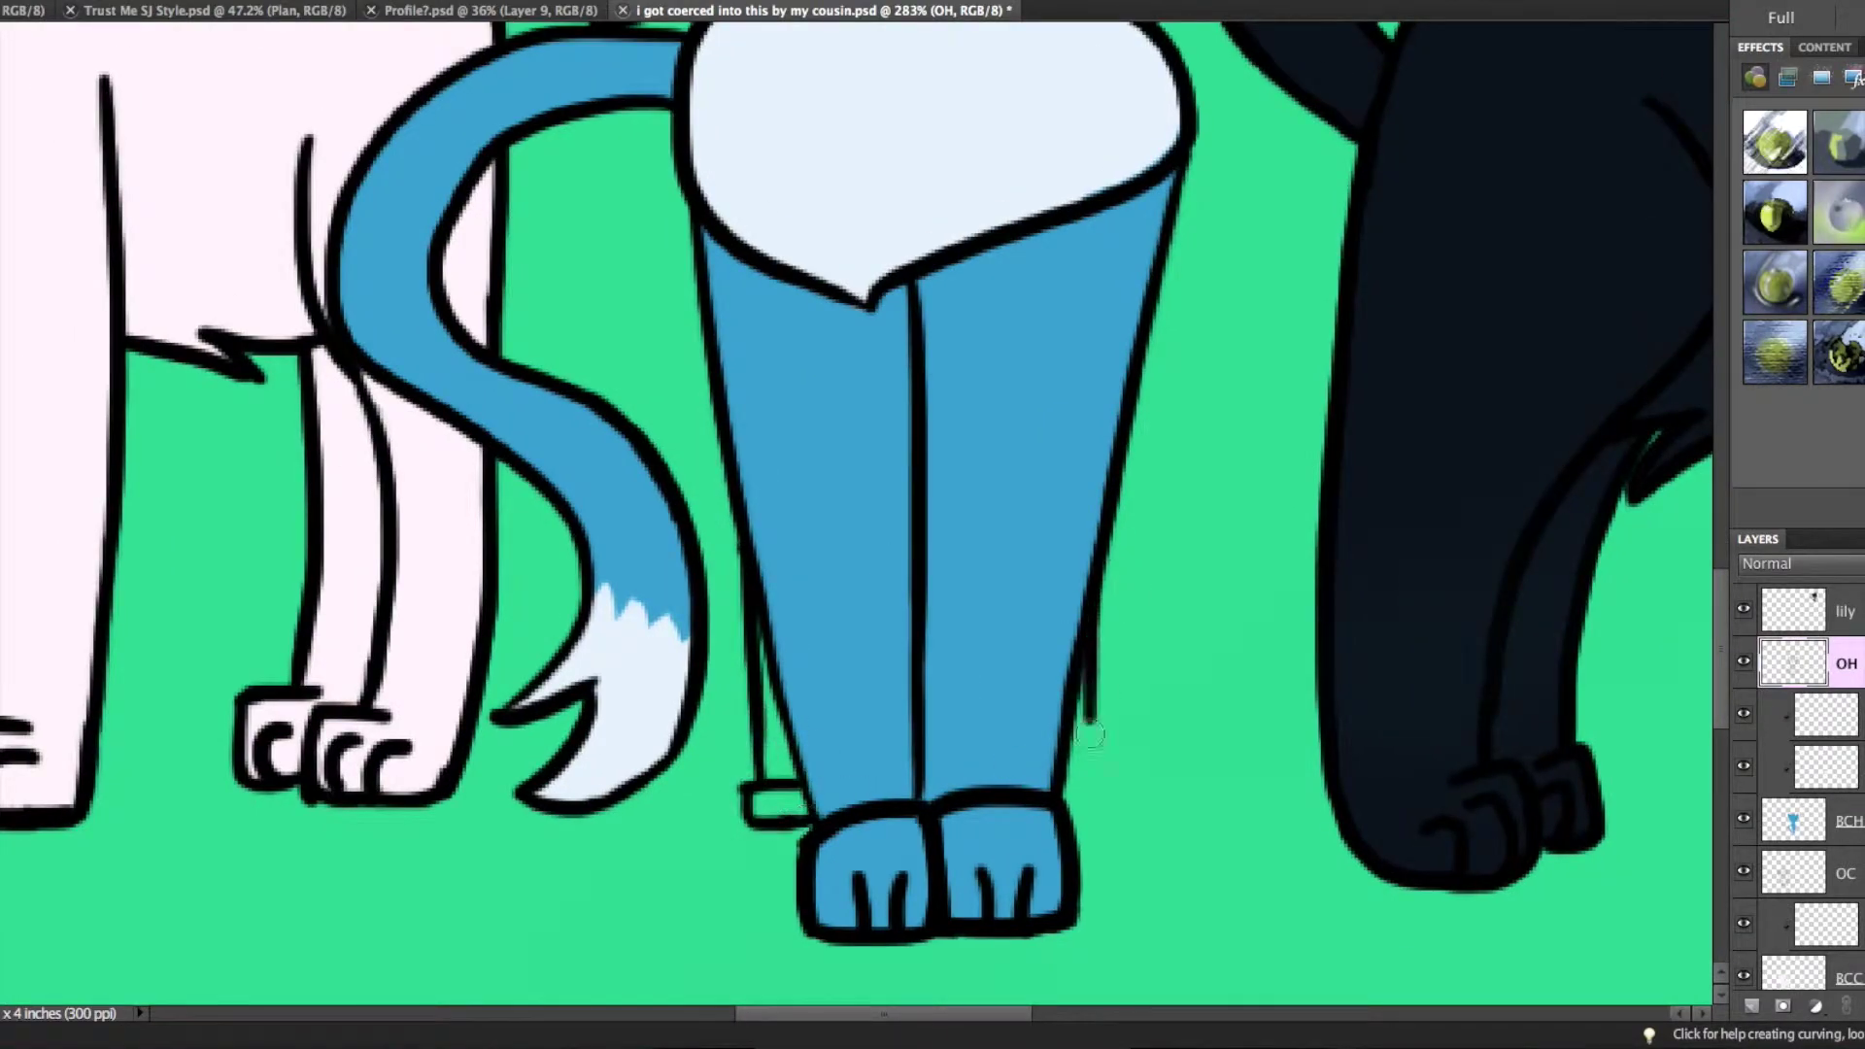
scroll(1097, 777, "down", 5)
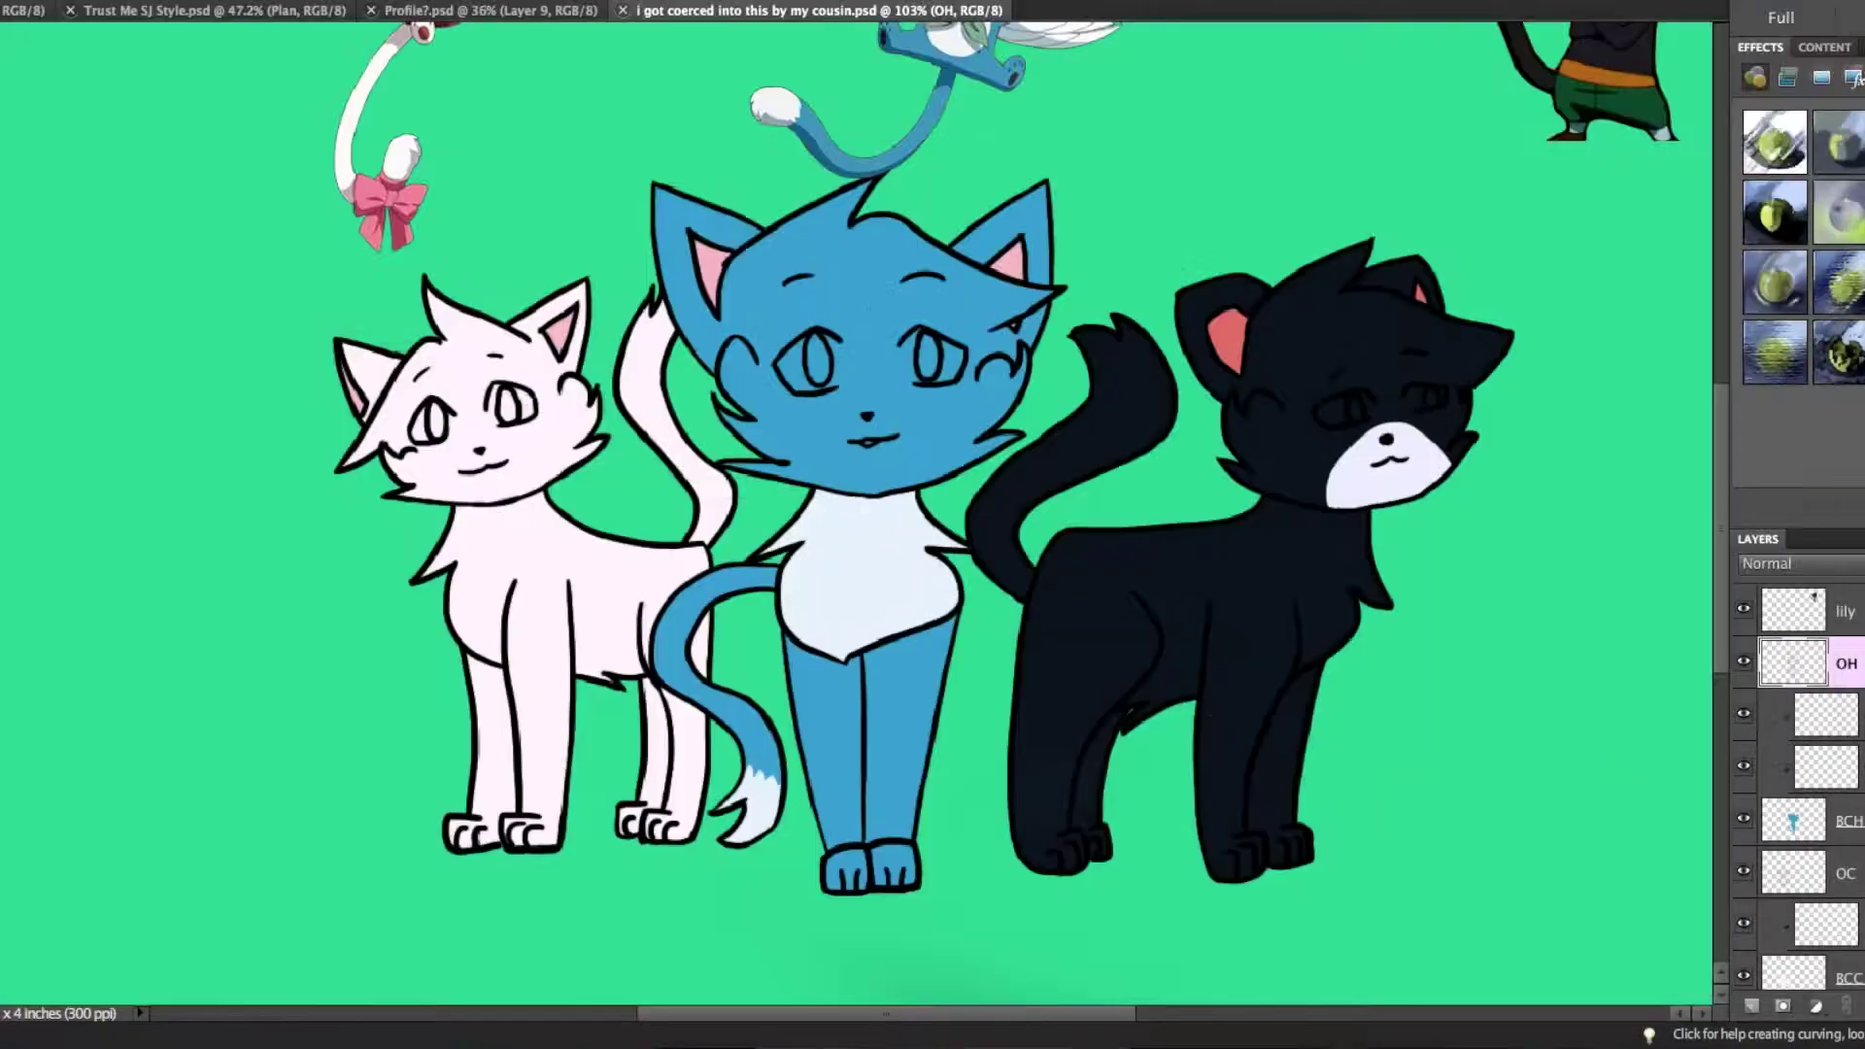
scroll(688, 533, "up", 4)
scroll(689, 533, "down", 6)
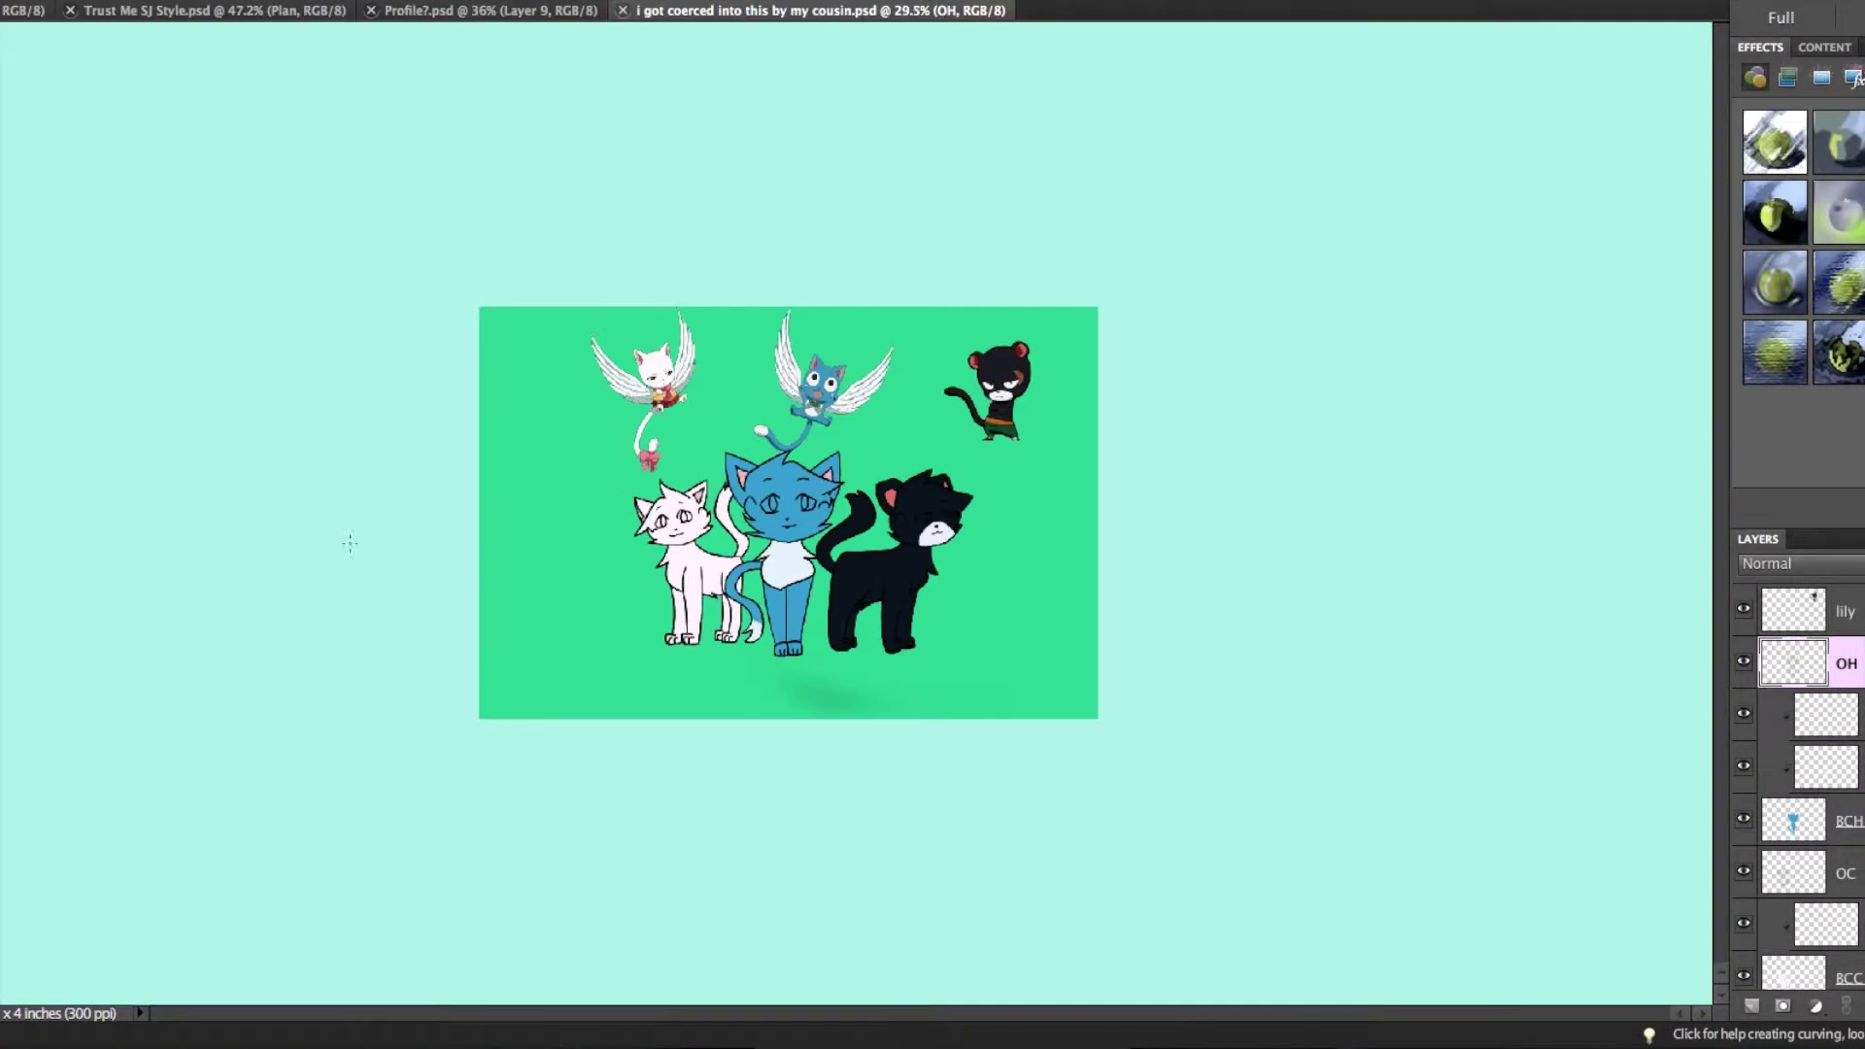
- Add a layer named EW above the black cat's clipped layers and paint the whites of both its eyes
right_click(1224, 700)
left_click(1224, 691)
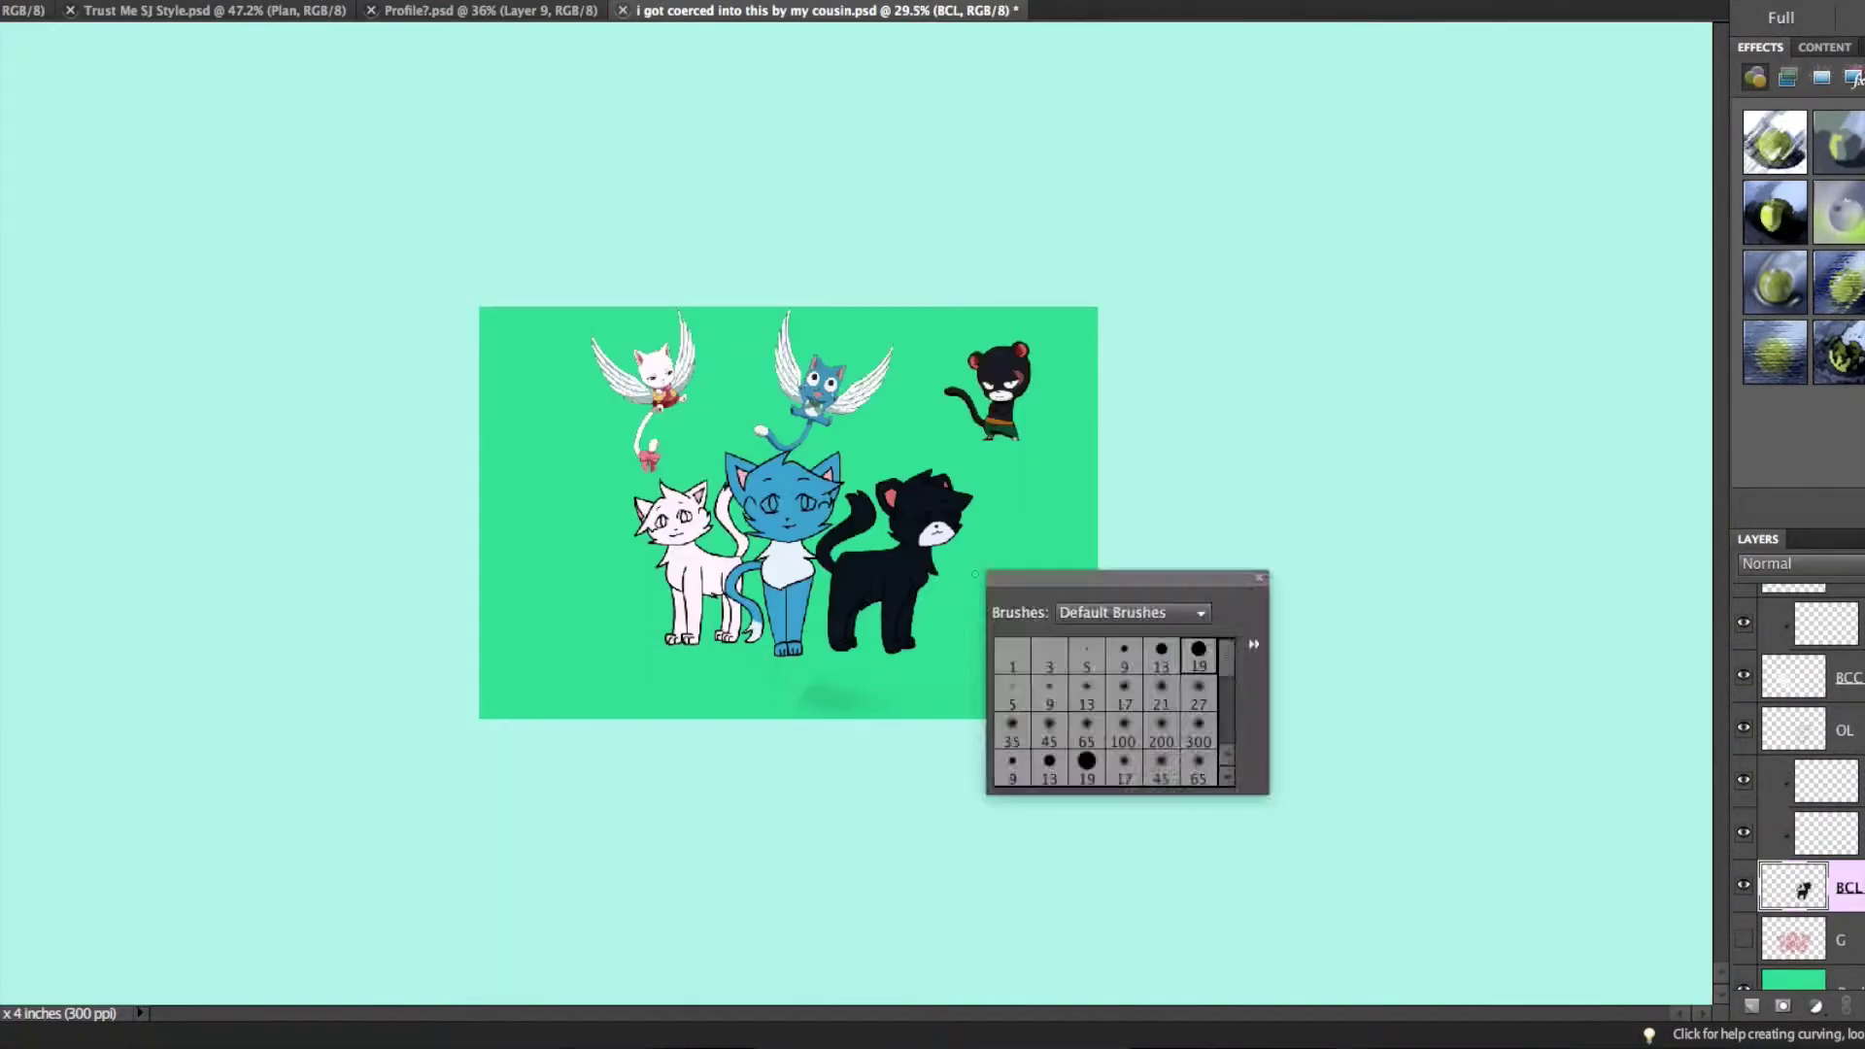
scroll(821, 724, "up", 4)
left_click(1845, 791)
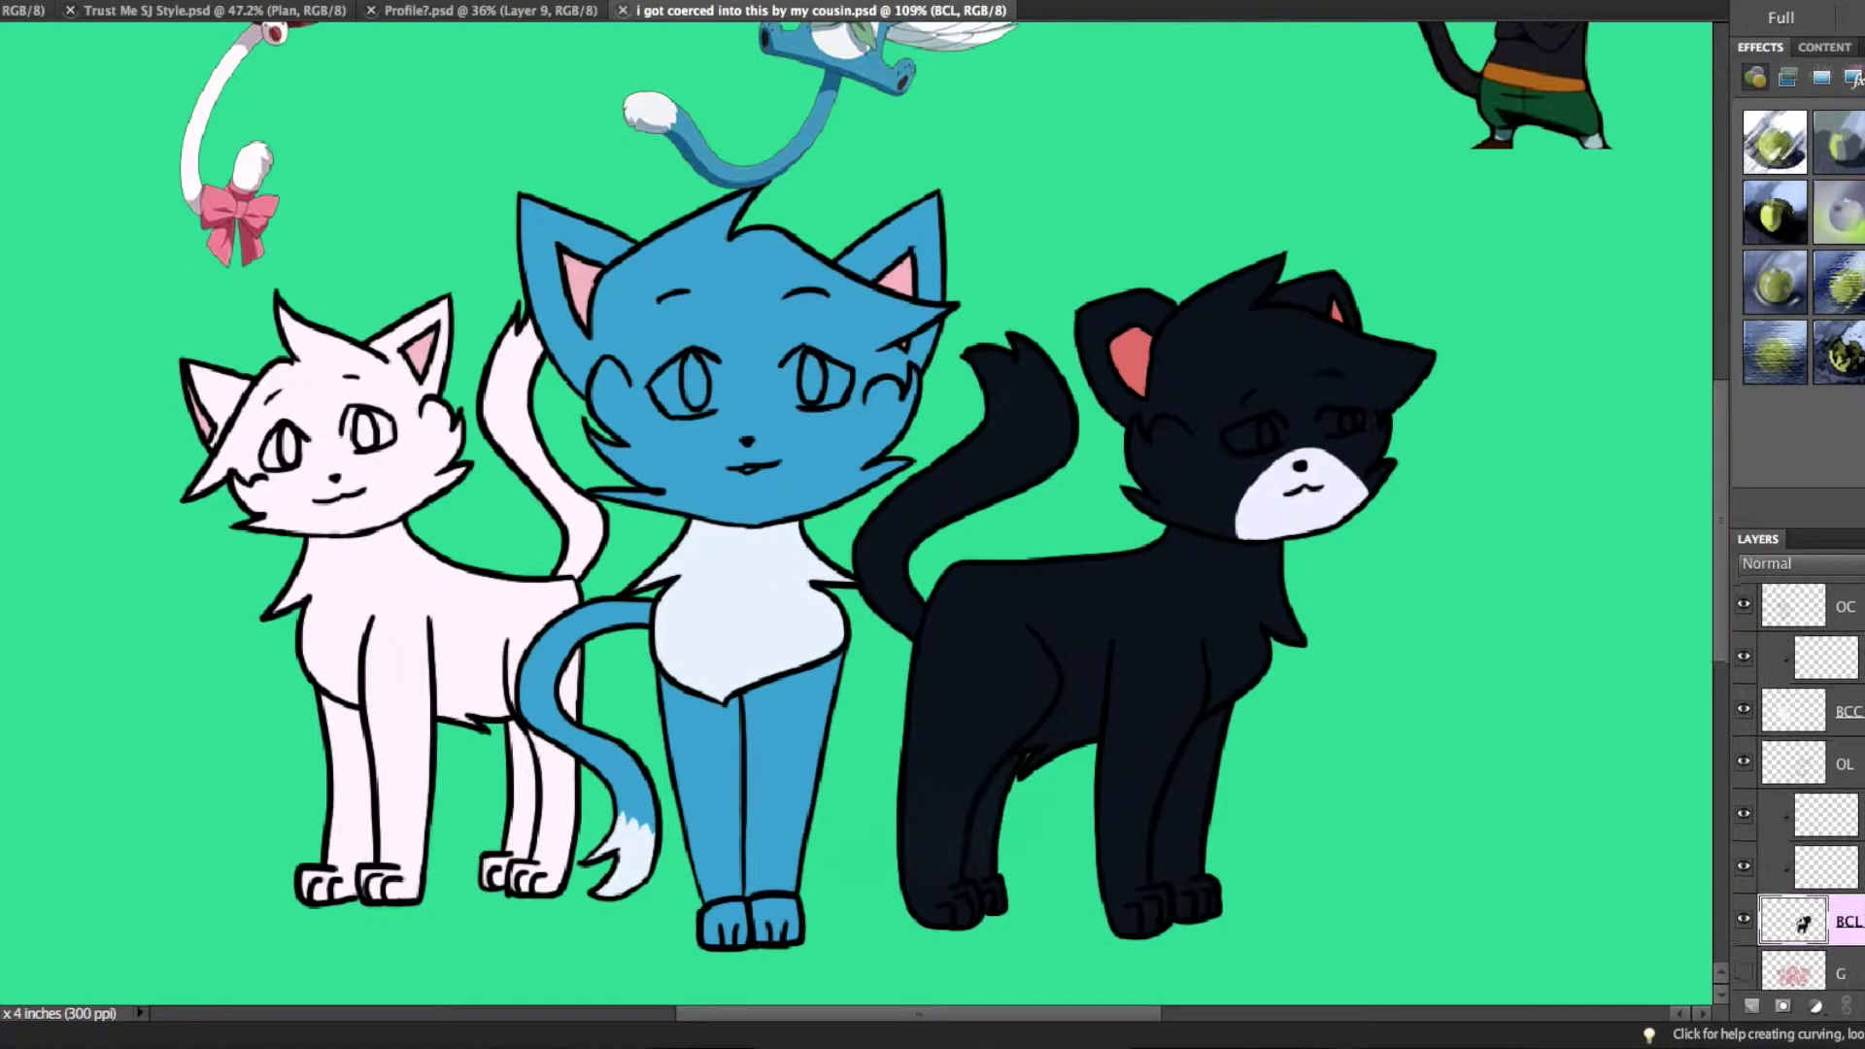
scroll(874, 525, "up", 3)
left_click(553, 854)
key("Return")
right_click(950, 656)
left_click(950, 657)
scroll(1090, 579, "up", 4)
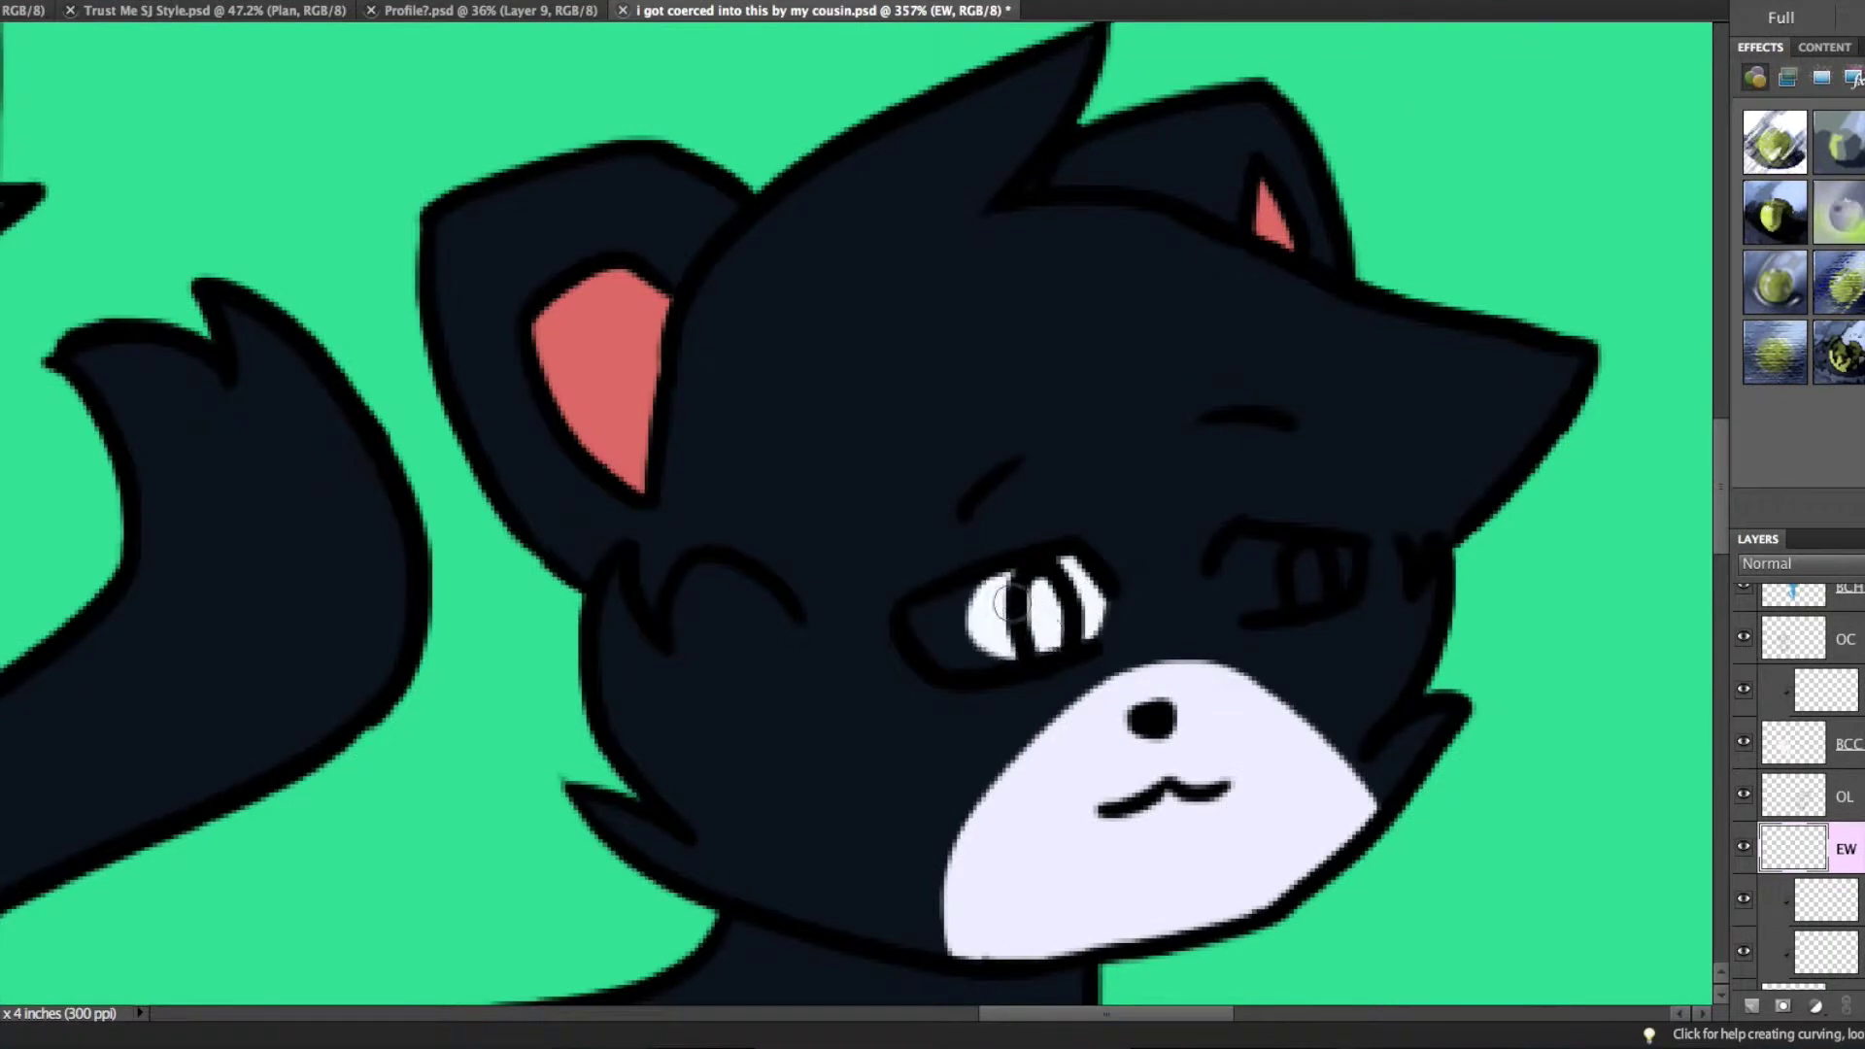
scroll(1206, 546, "down", 3)
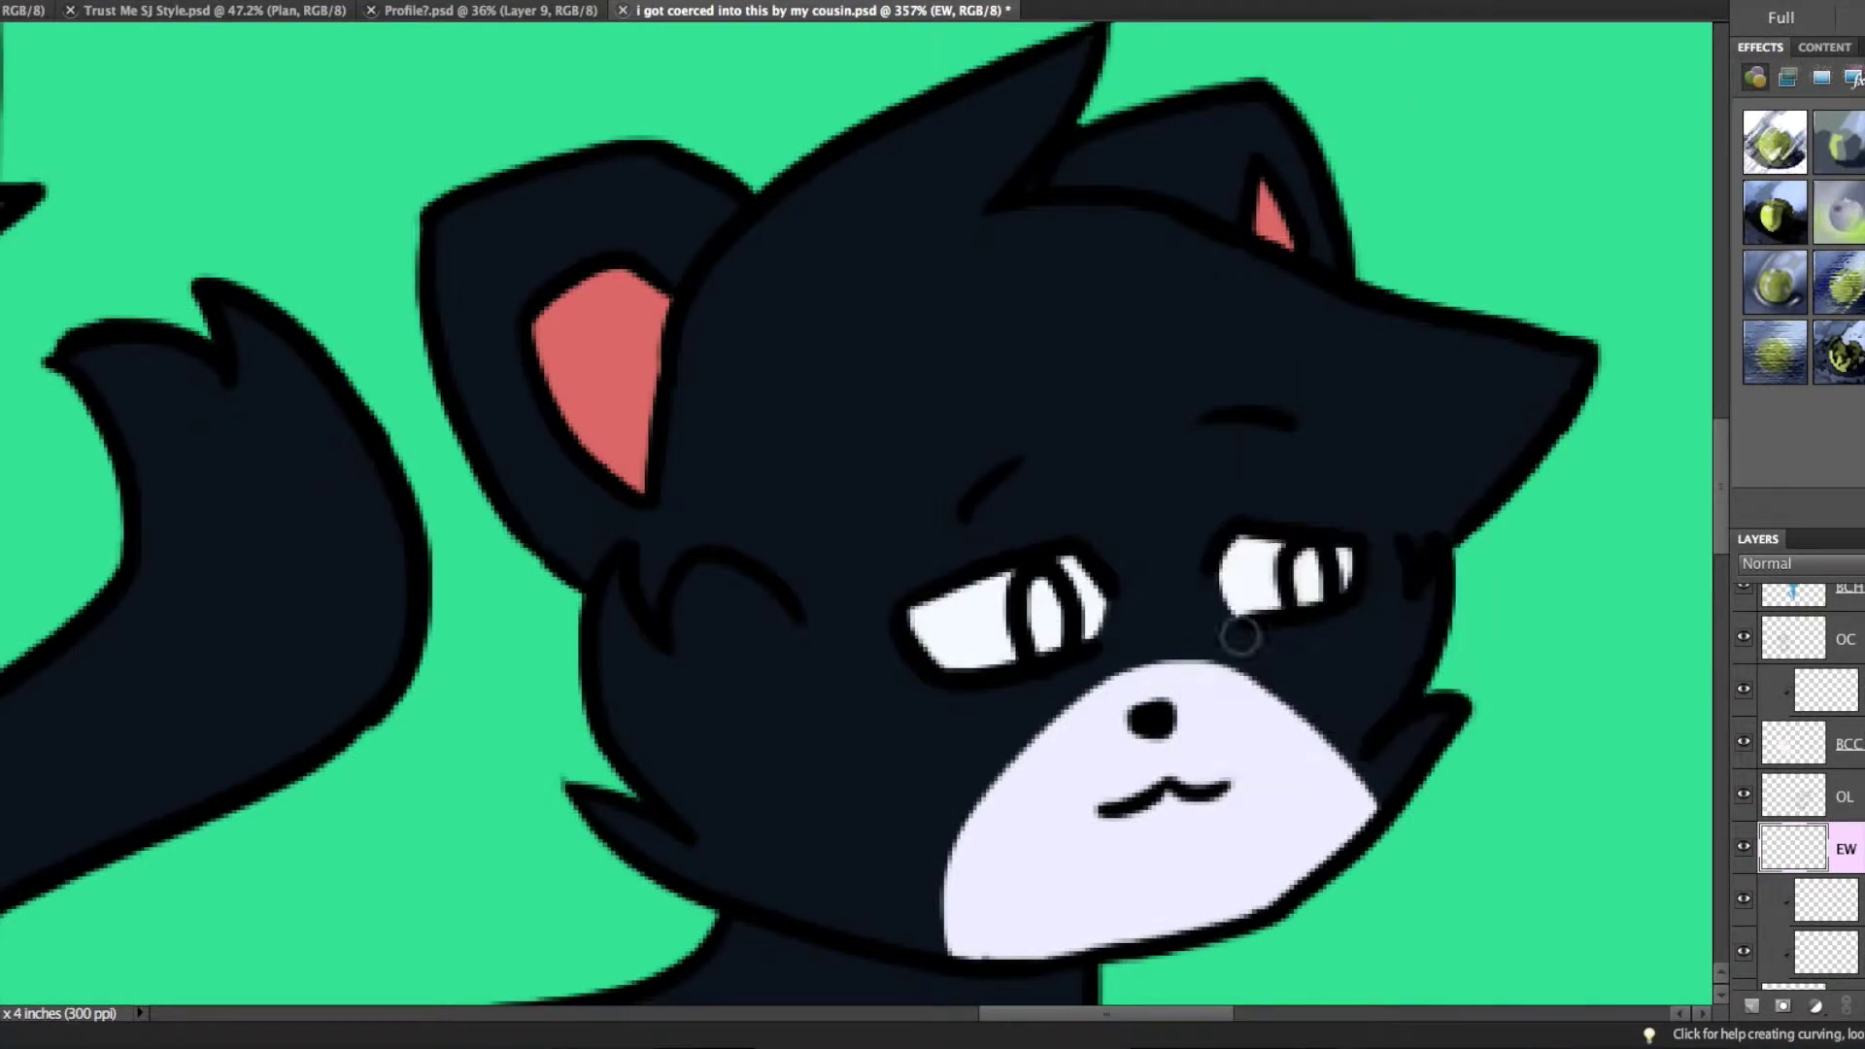
- Add a layer named EW above the white cat's clipped layer and paint its eye whites while the BCC fill is hidden
scroll(1548, 395, "up", 3)
scroll(1405, 894, "left", 10)
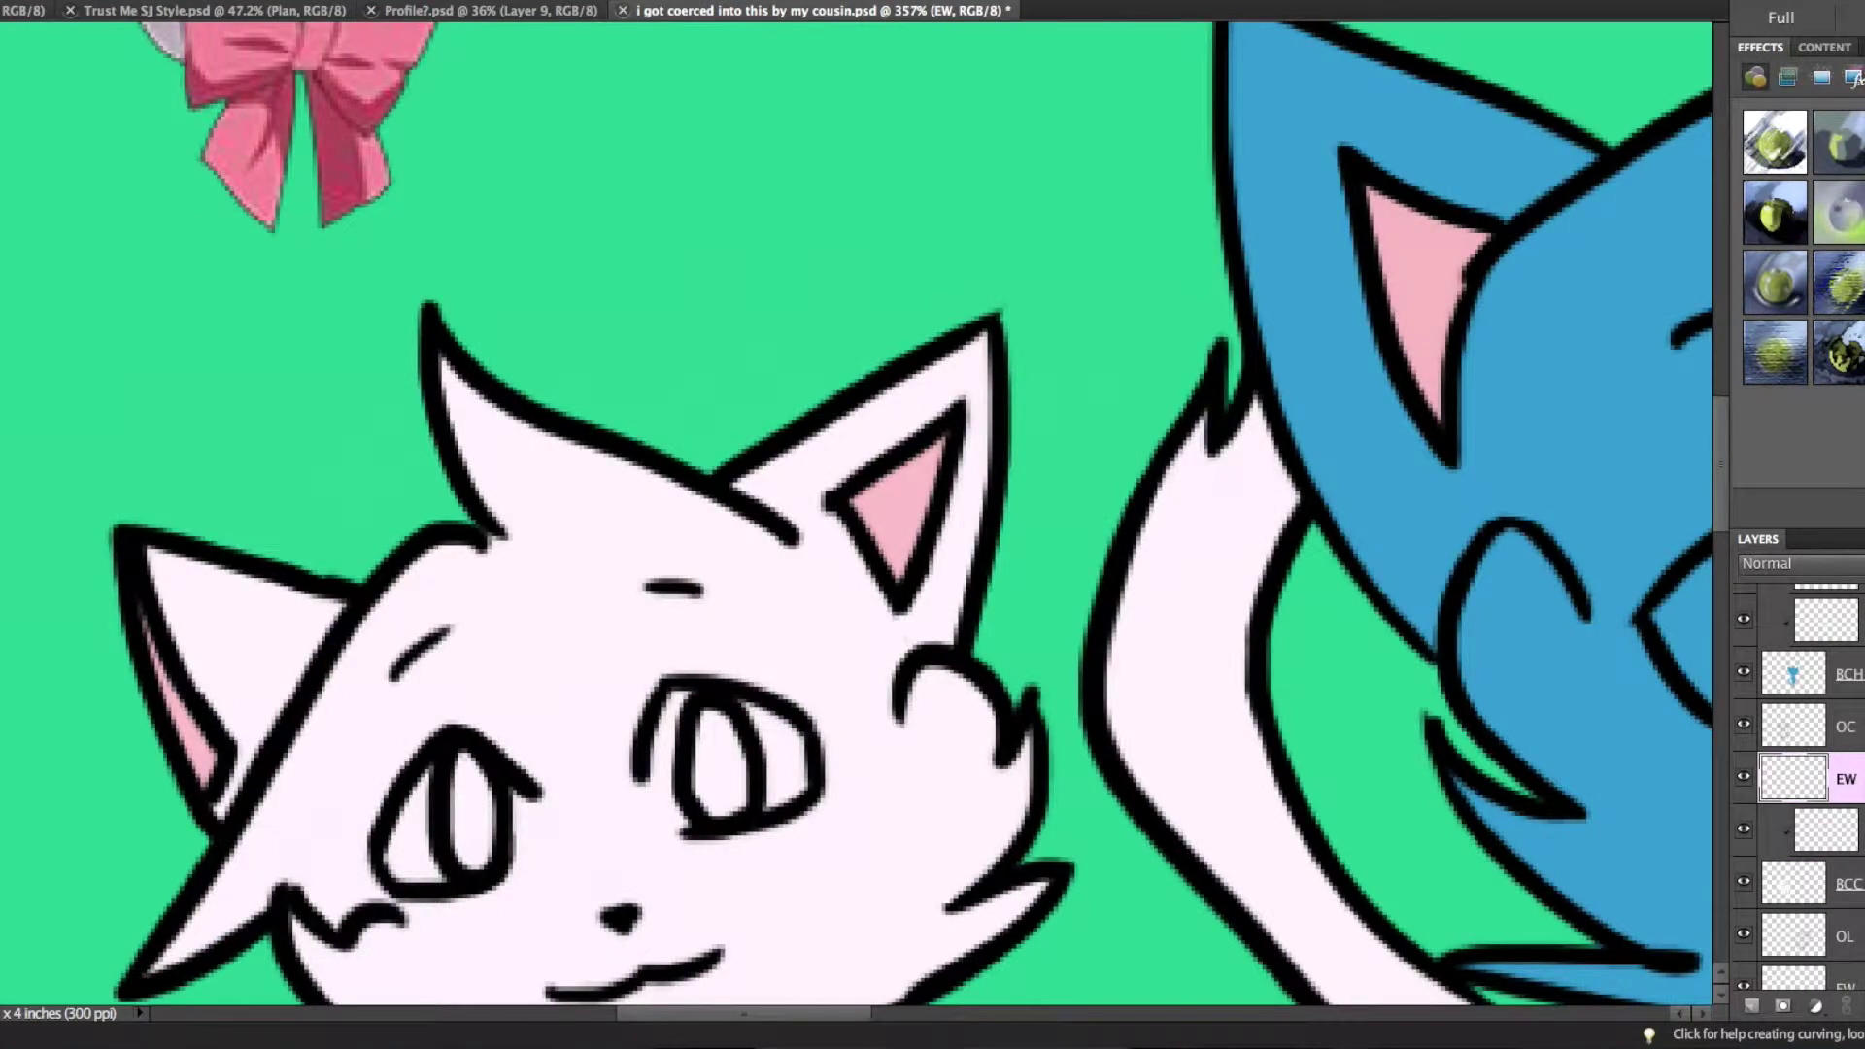
left_click(430, 792)
key("Return")
left_click(1744, 881)
left_click_drag(457, 777, 513, 825)
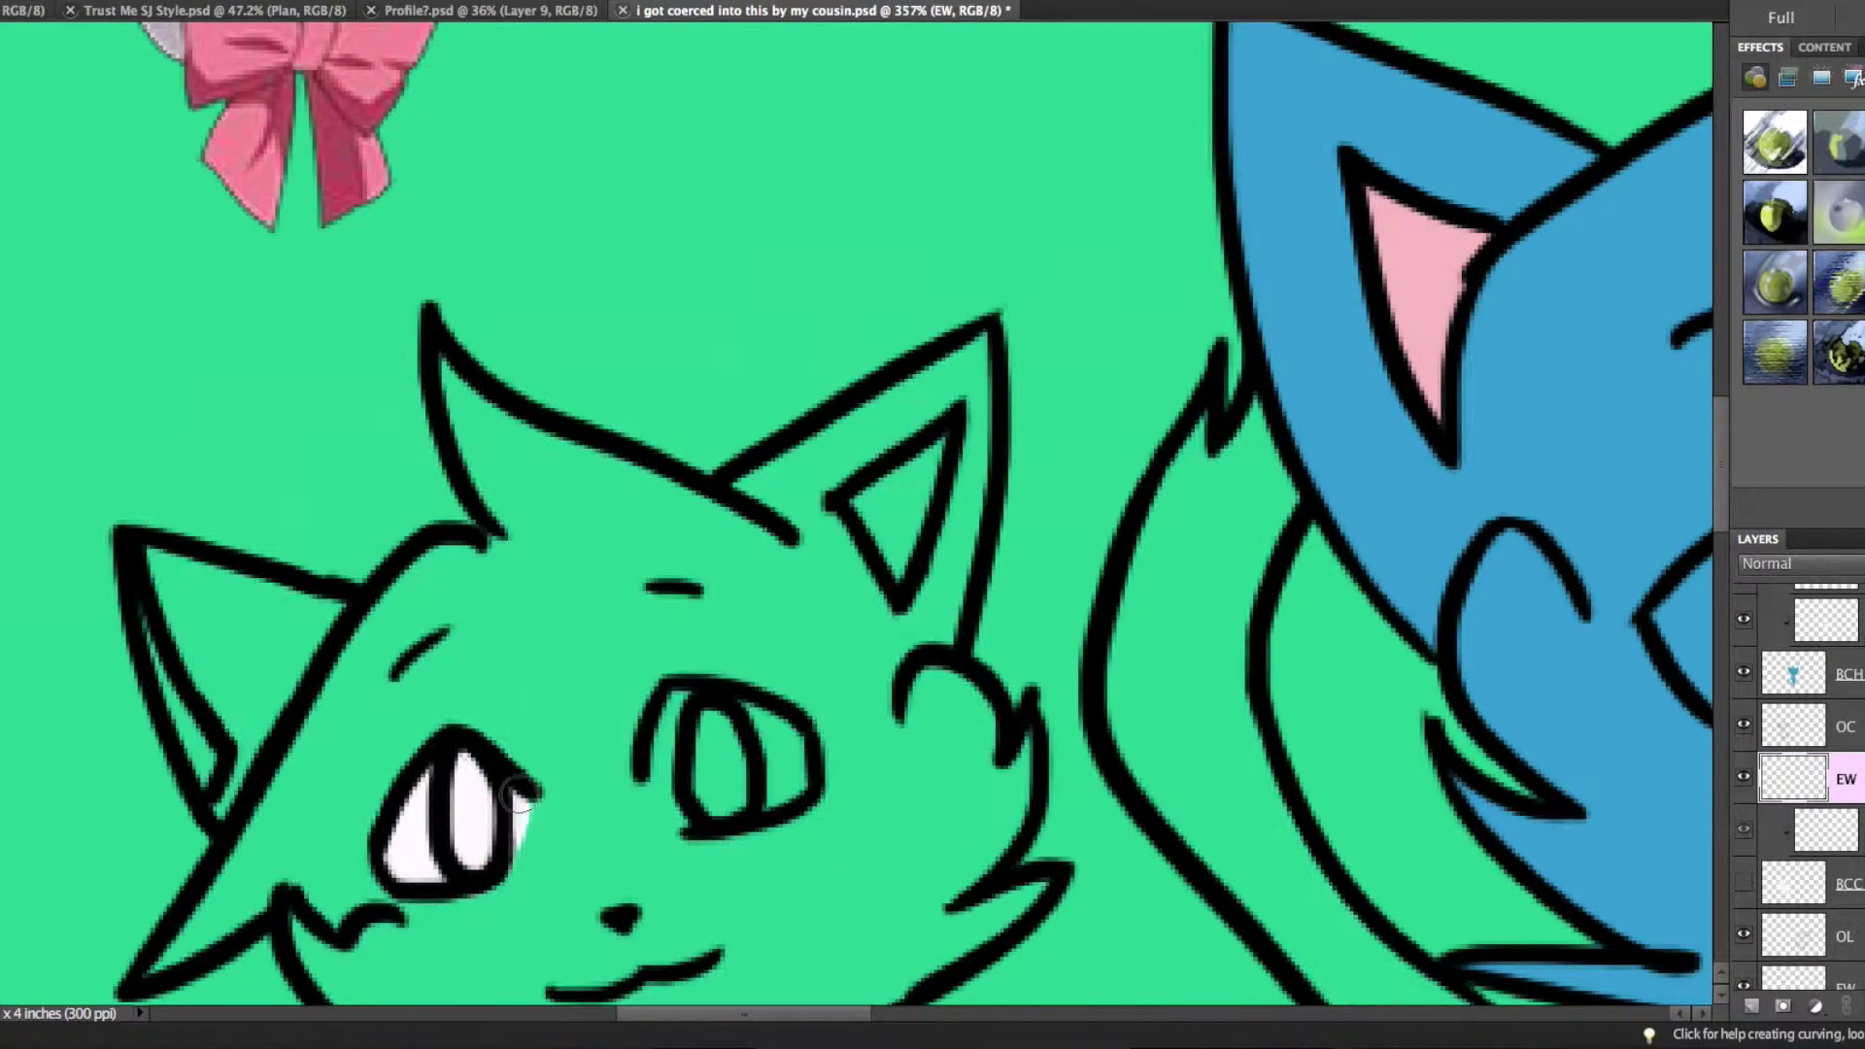
left_click_drag(656, 746, 717, 761)
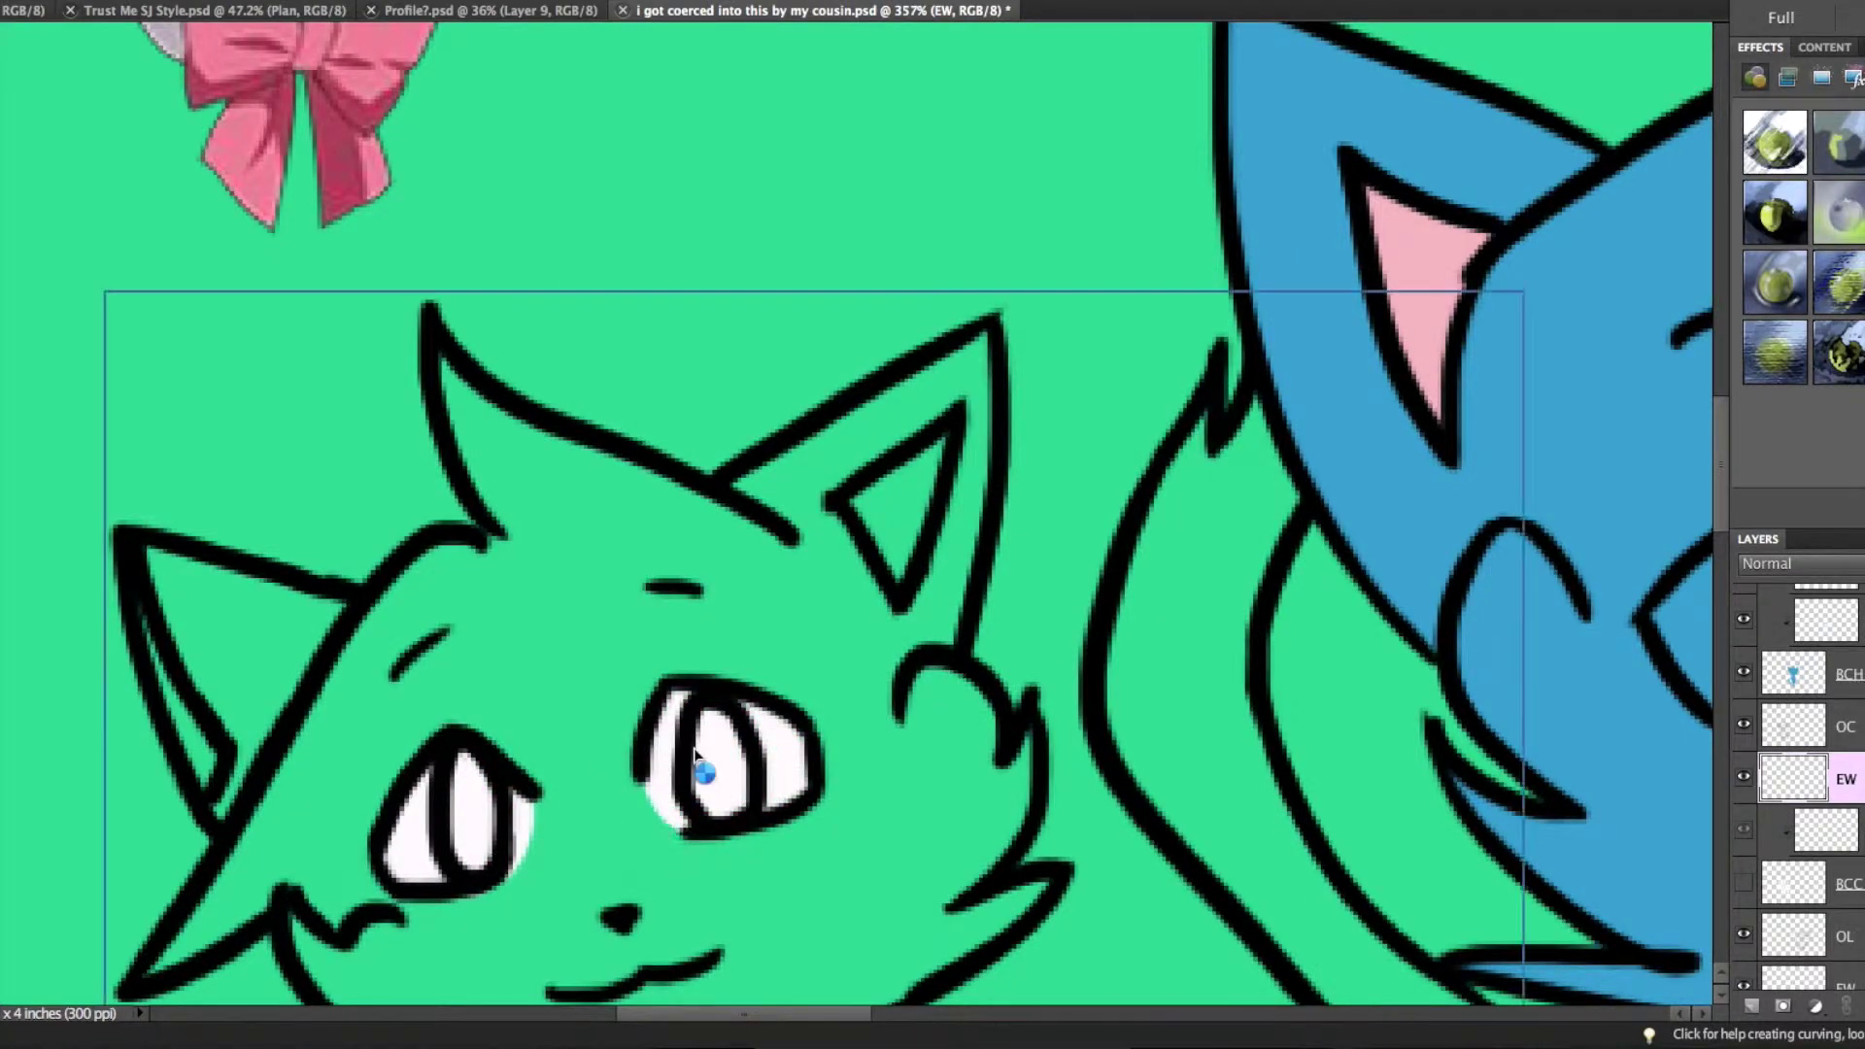
- Paint the blue cat's eye whites on a layer named EW above its clipped layers and its mouth opening pink on layer 2
key("ctrl+shift+n")
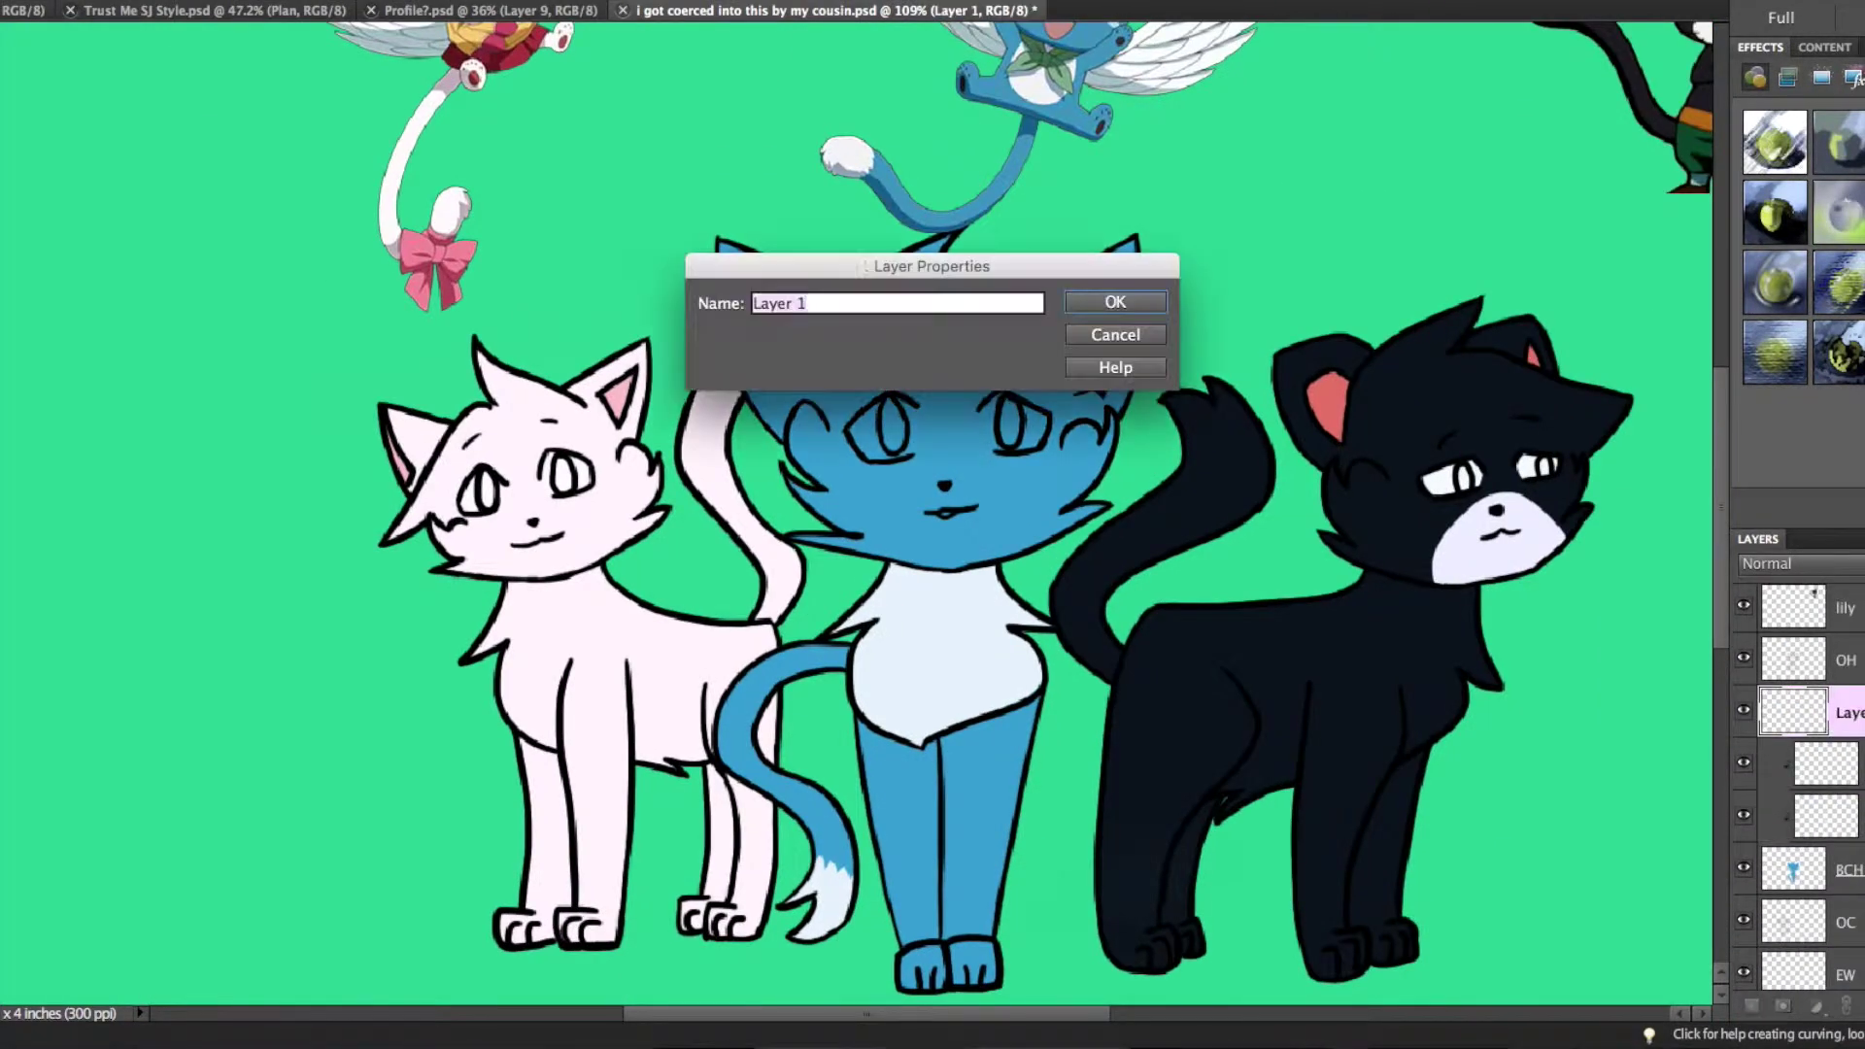
key("Return")
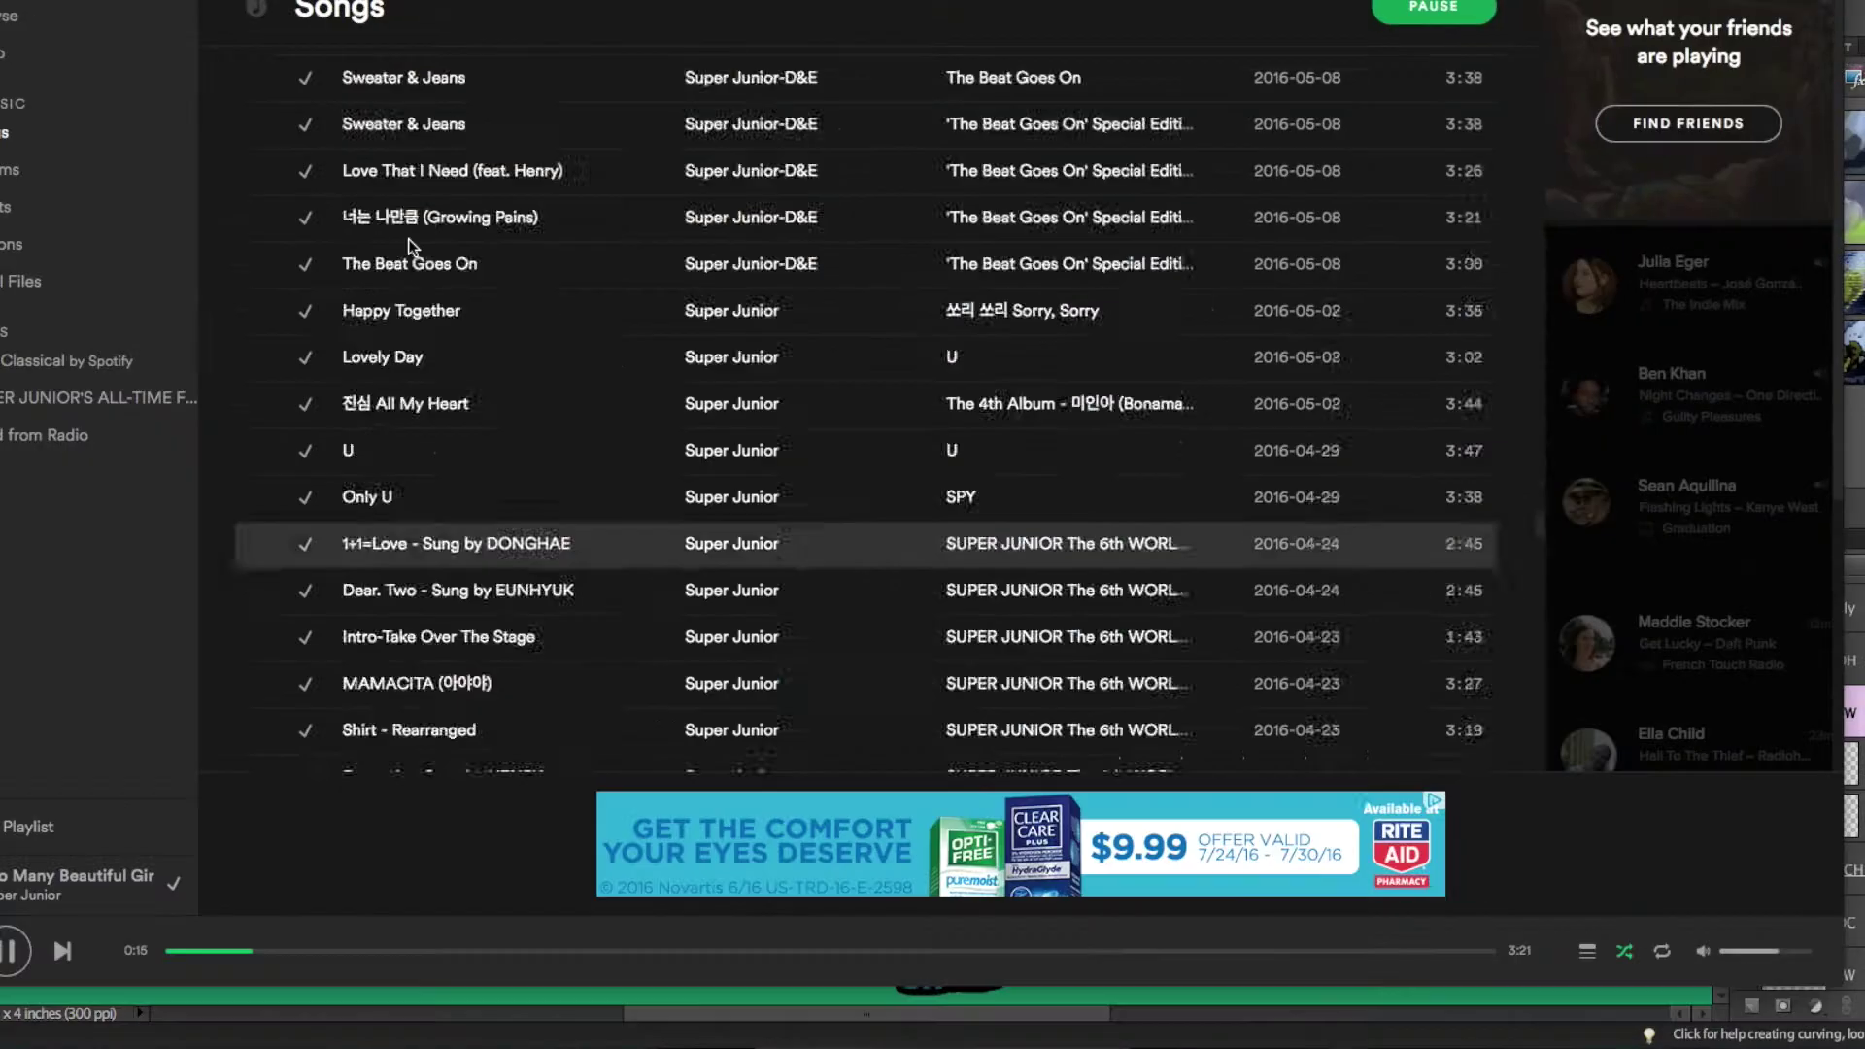
scroll(408, 237, "down", 5)
scroll(408, 243, "down", 5)
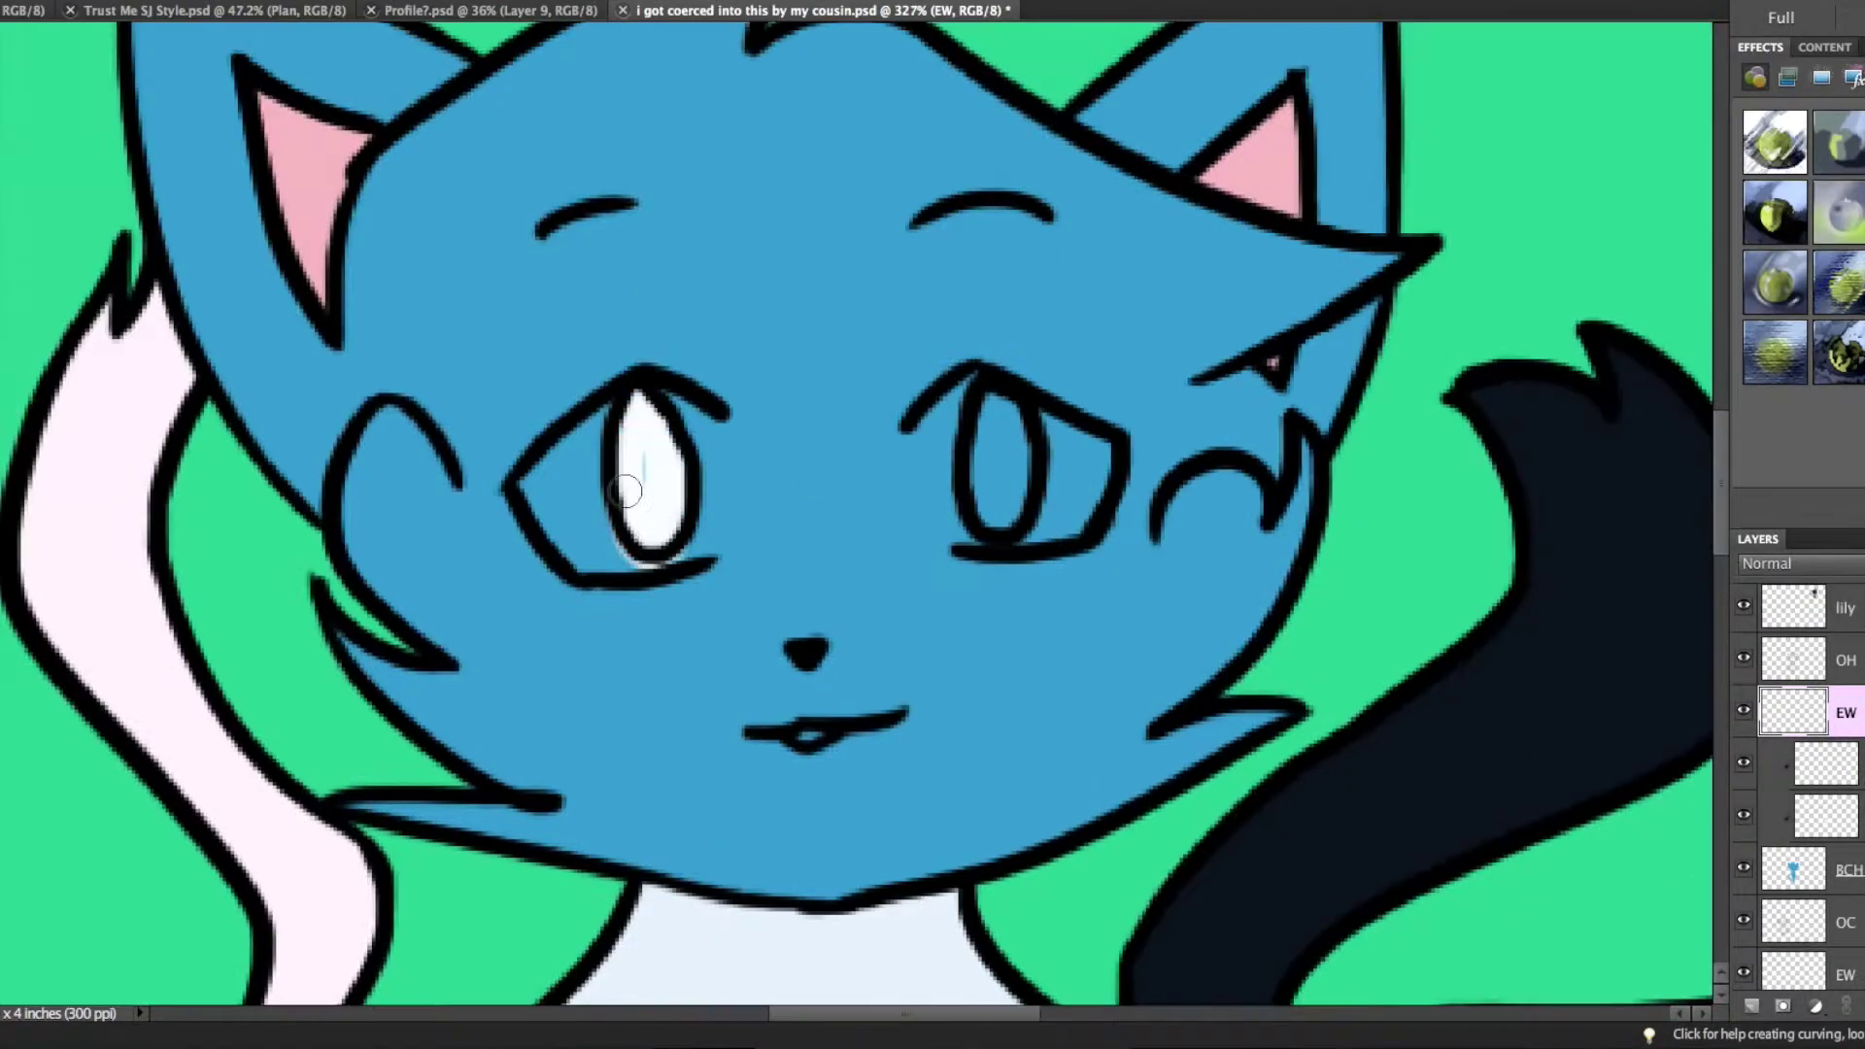
mouse_move(688, 555)
left_mouse_down()
mouse_move(590, 427)
mouse_move(540, 503)
left_mouse_up()
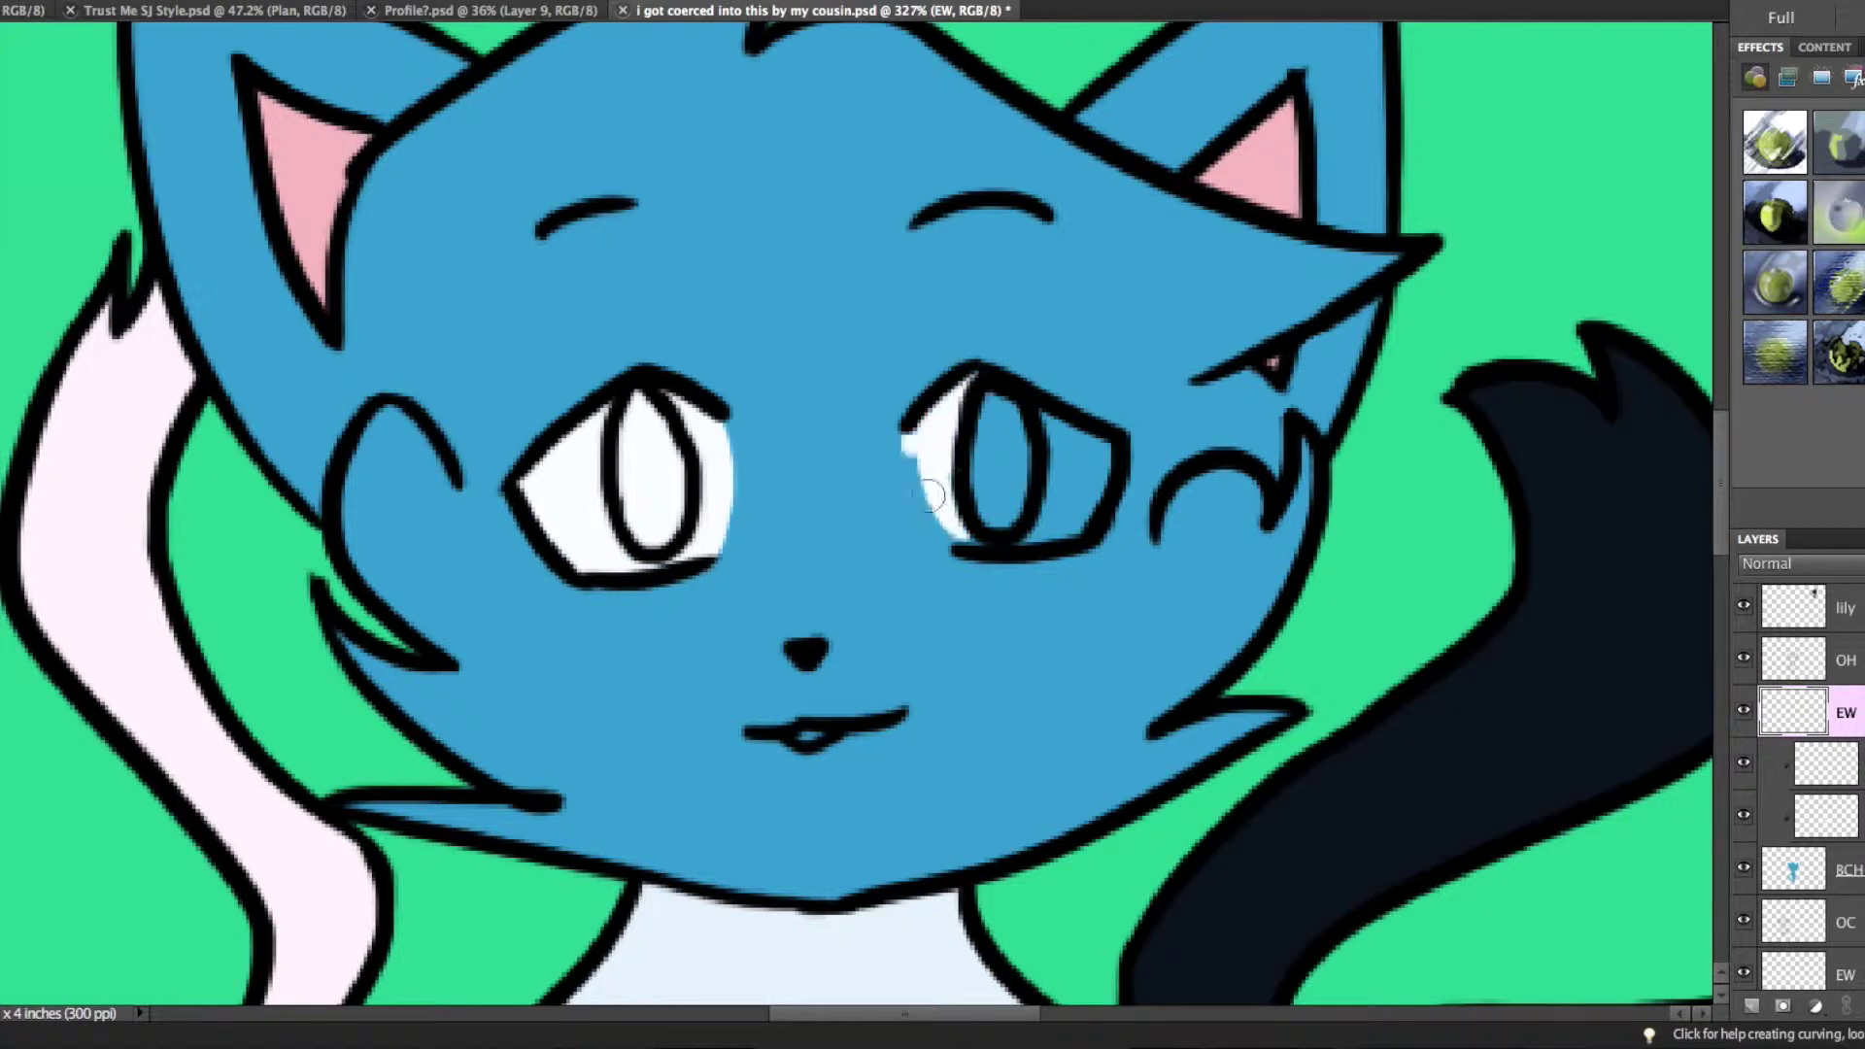
left_click_drag(1025, 452, 1079, 447)
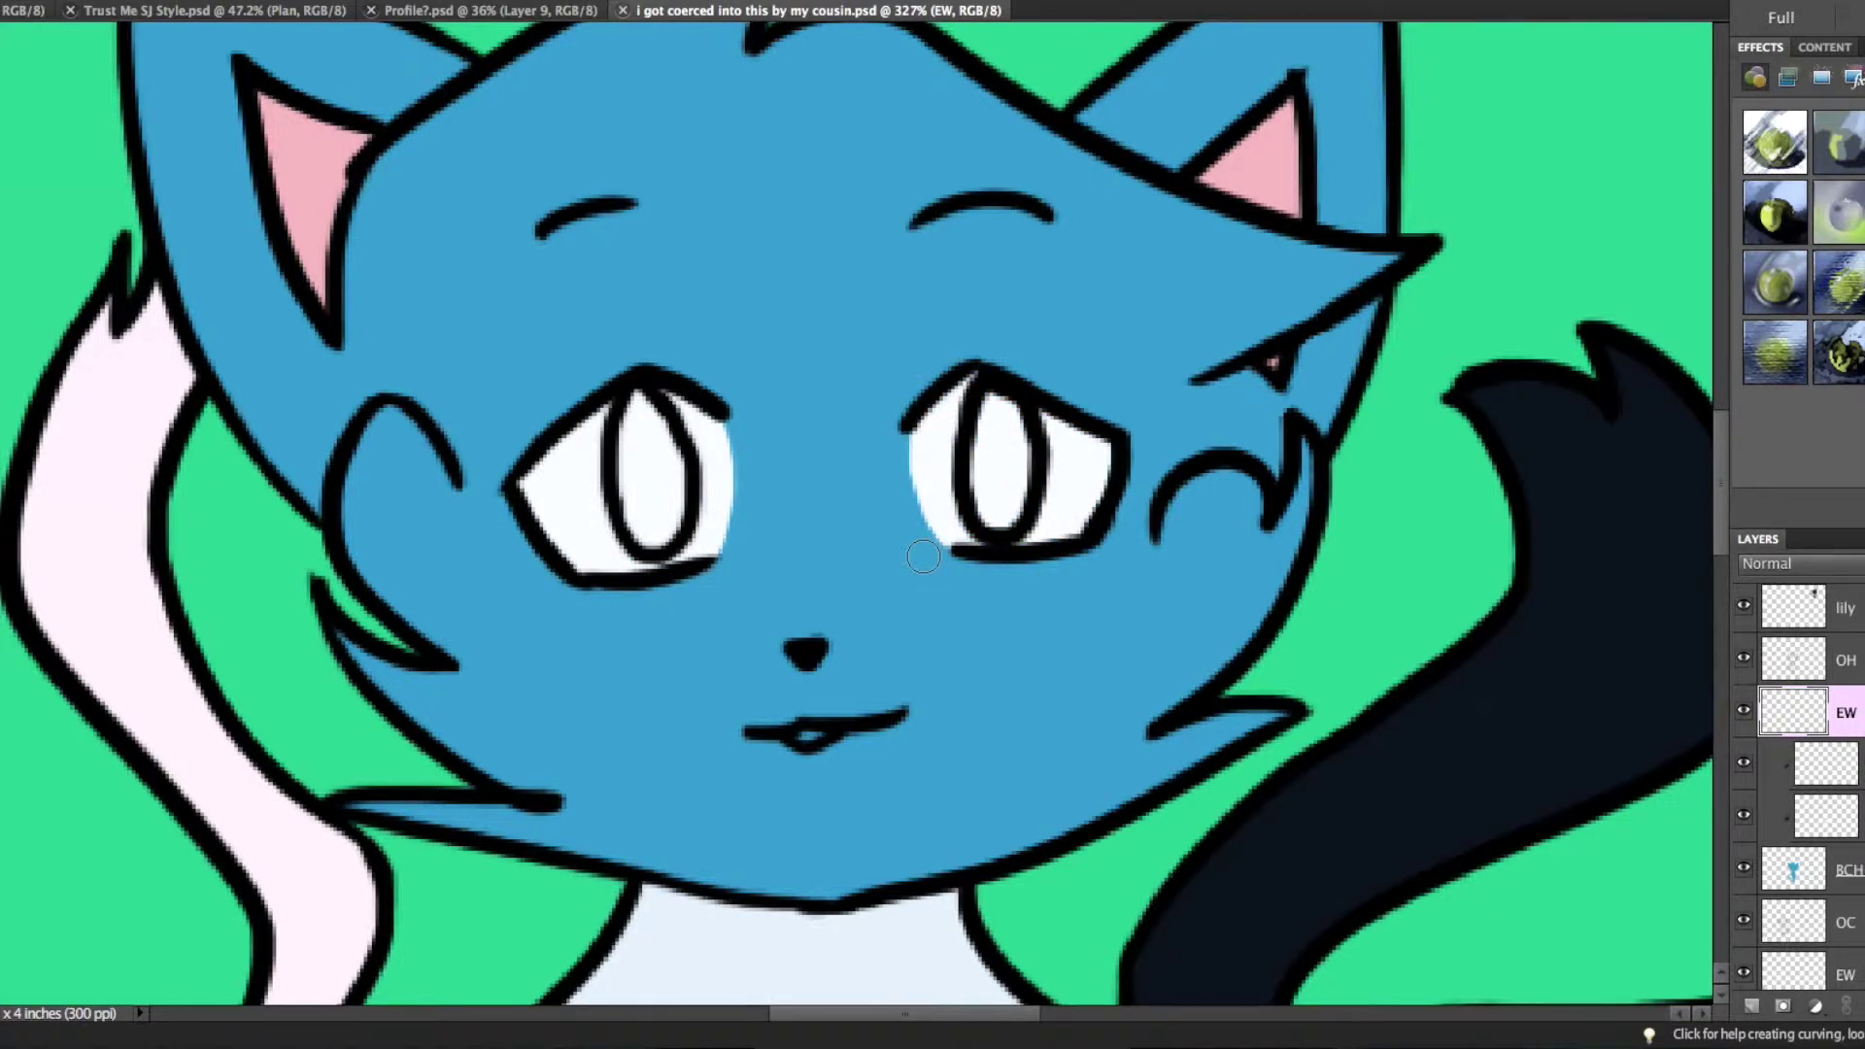
key("ctrl+0")
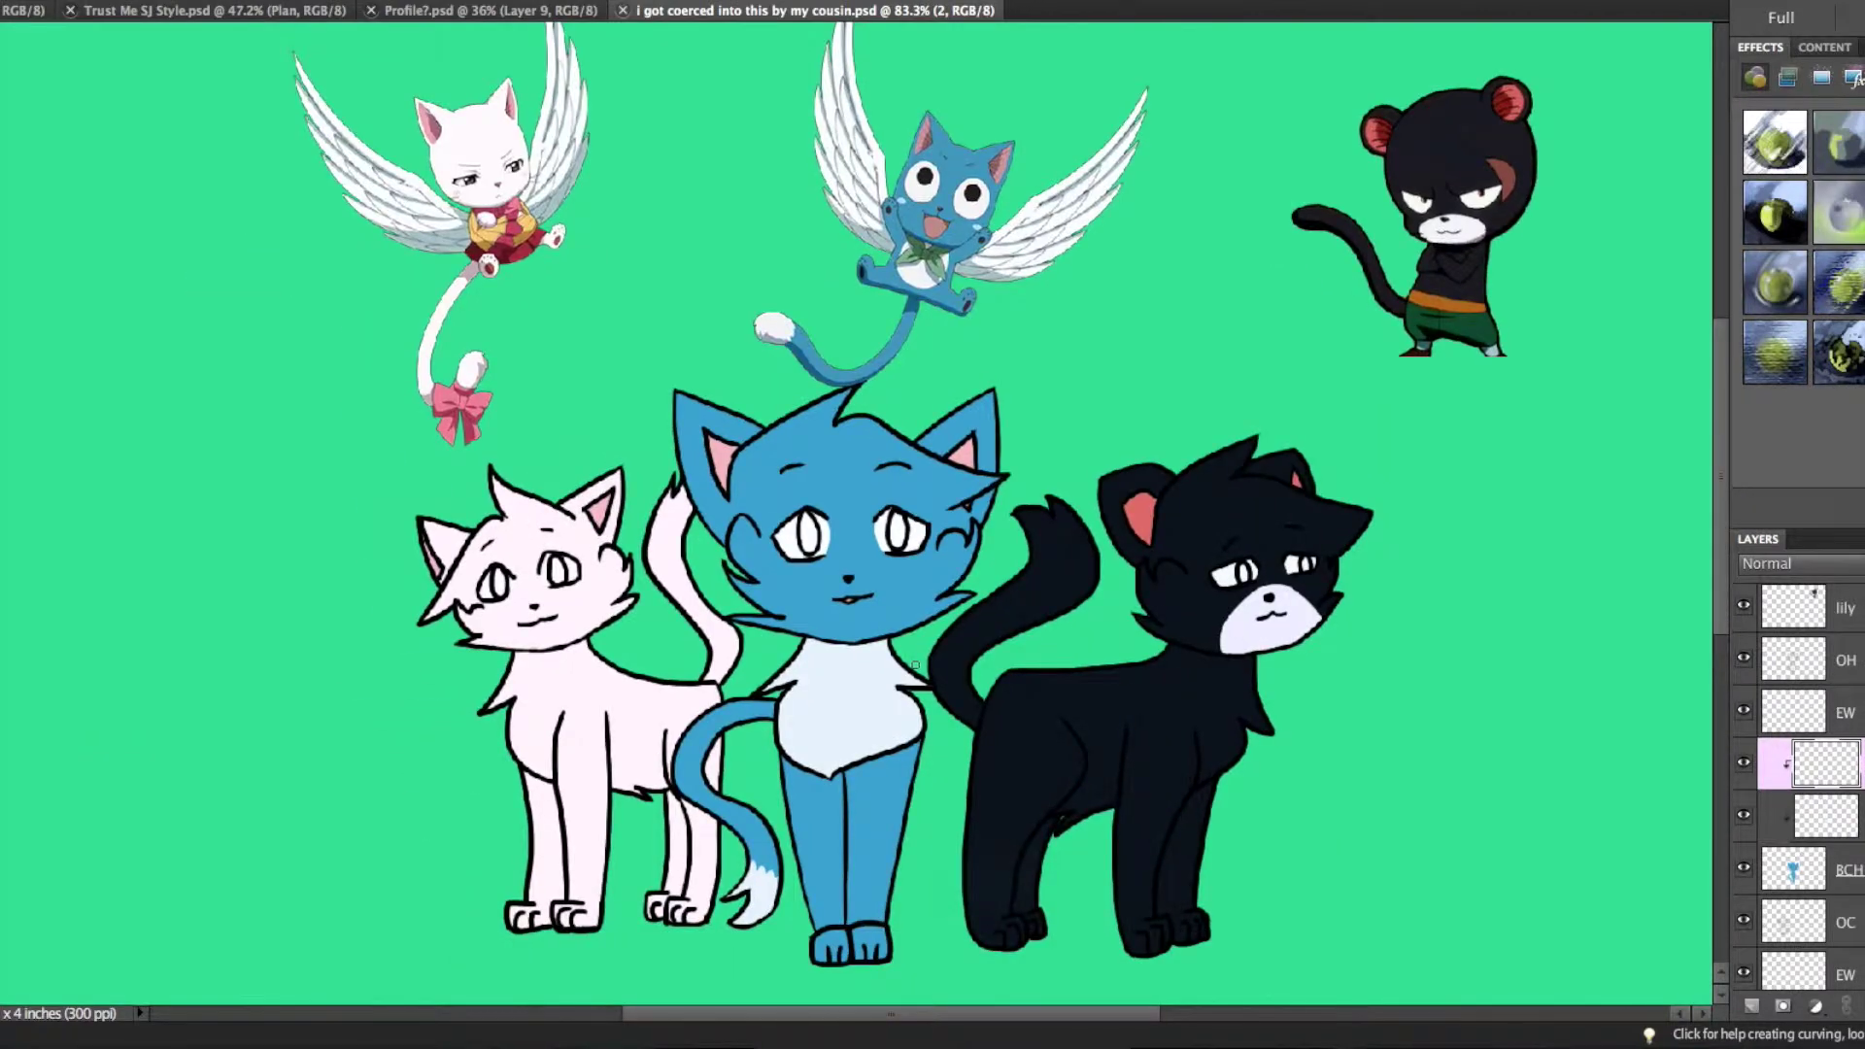
- Add a layer named EC above the blue cat's EW layer and paint both irises dark brown
scroll(915, 665, "up", 5)
key("ctrl+shift+n")
type("EC")
key("Return")
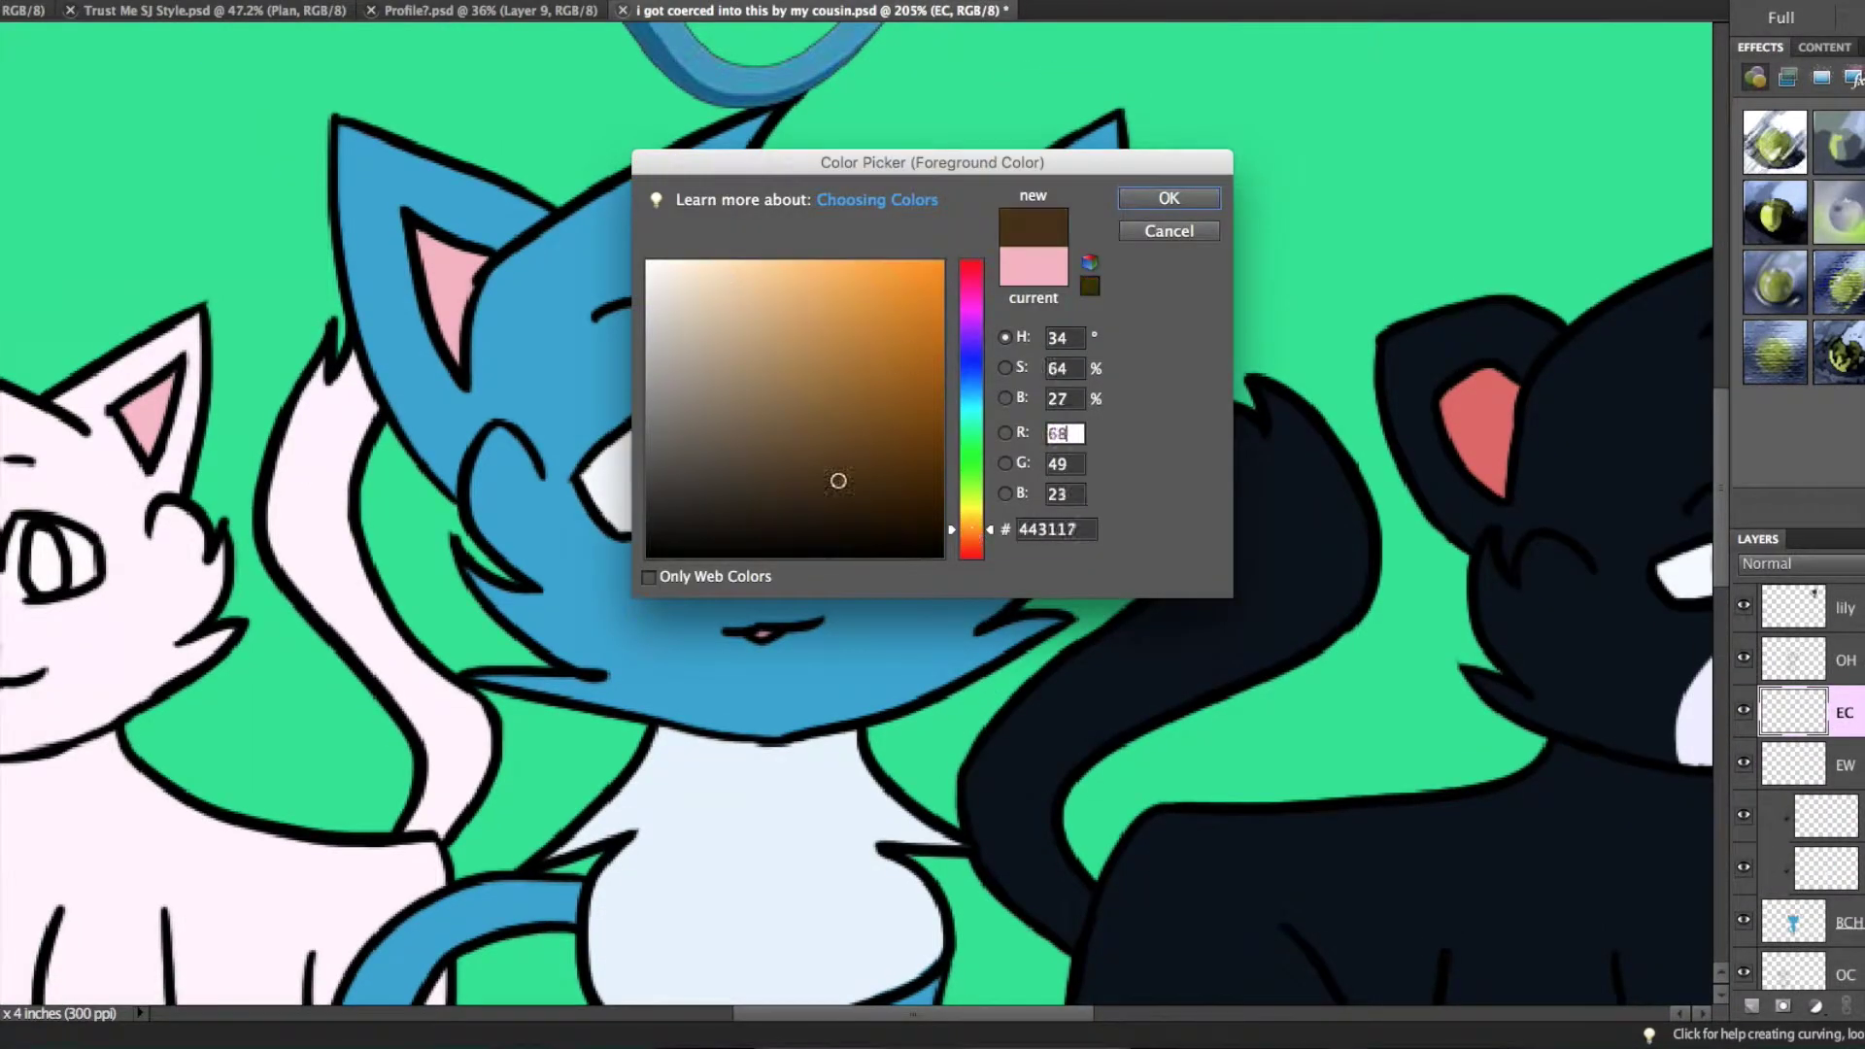
left_click(1169, 200)
left_click_drag(880, 420, 882, 485)
scroll(798, 471, "up", 3)
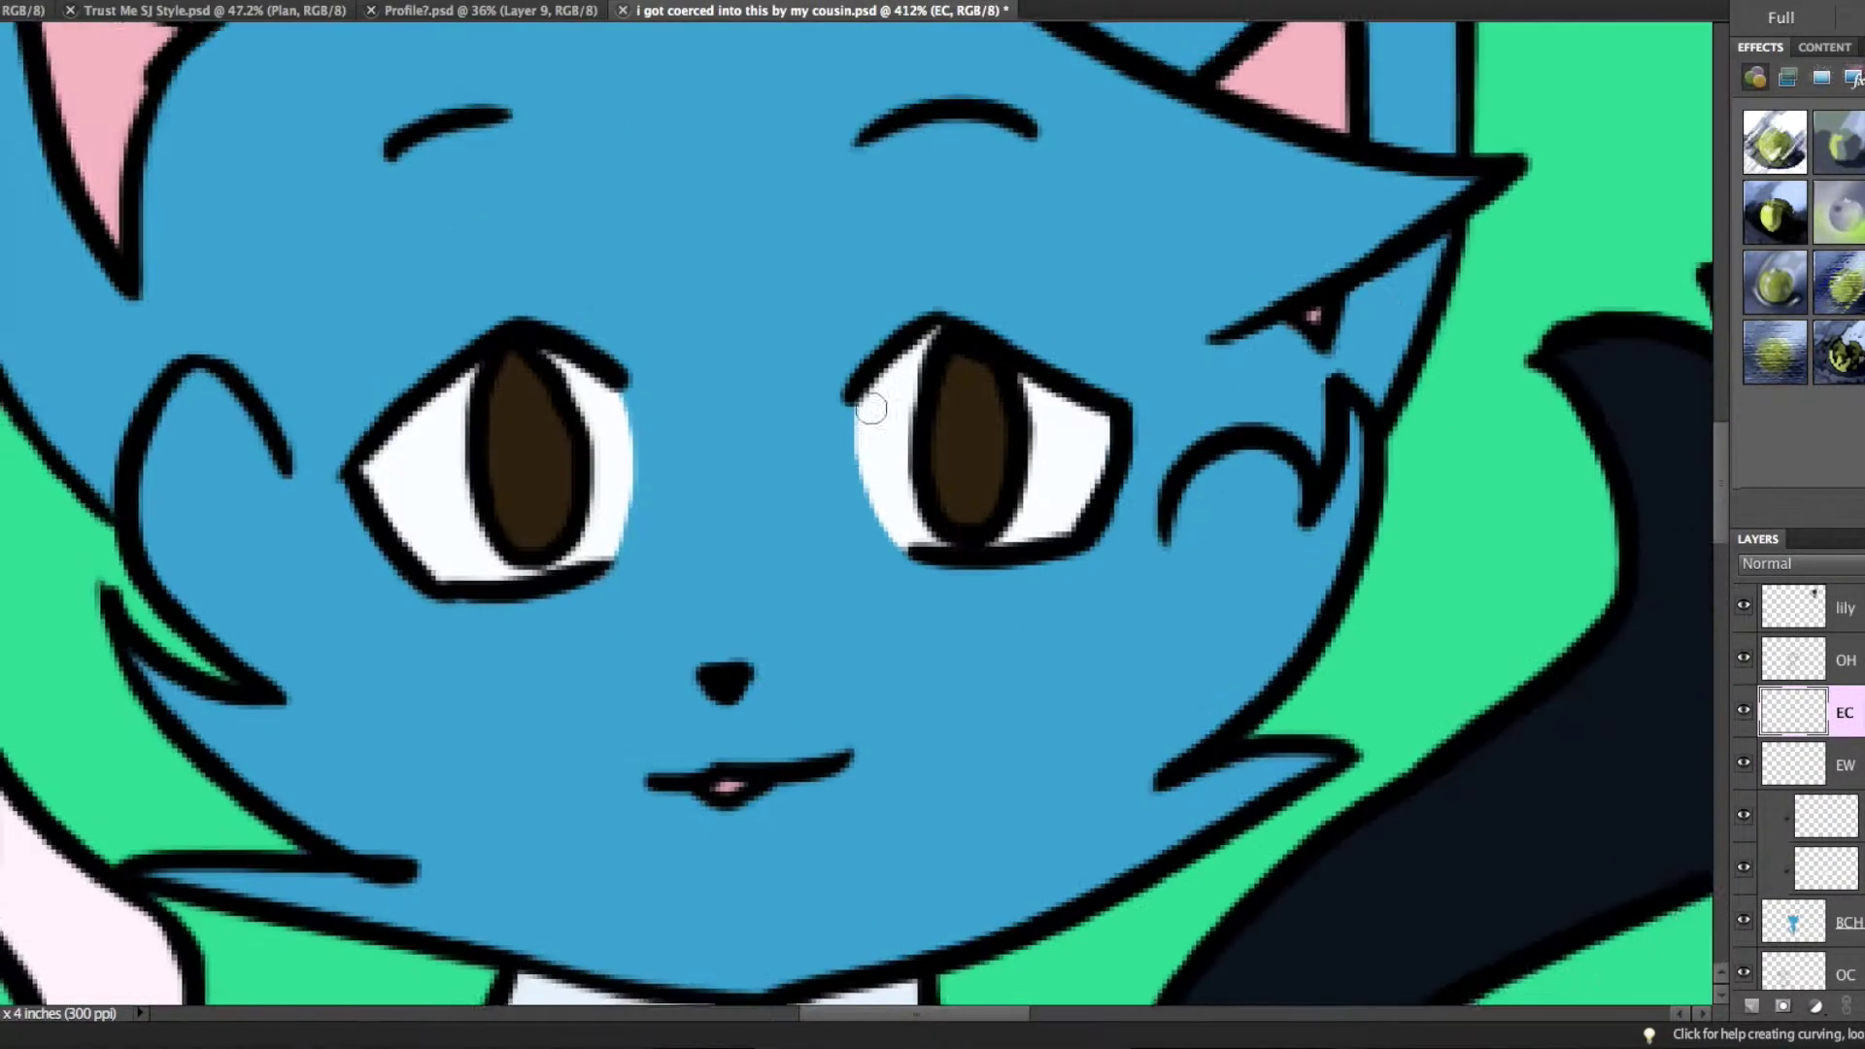
- Add a layer clipped to EC and shade the upper part of the blue cat's left iris in near-black
key("ctrl+shift+alt+n")
left_click(166, 108)
key("ctrl+alt+g")
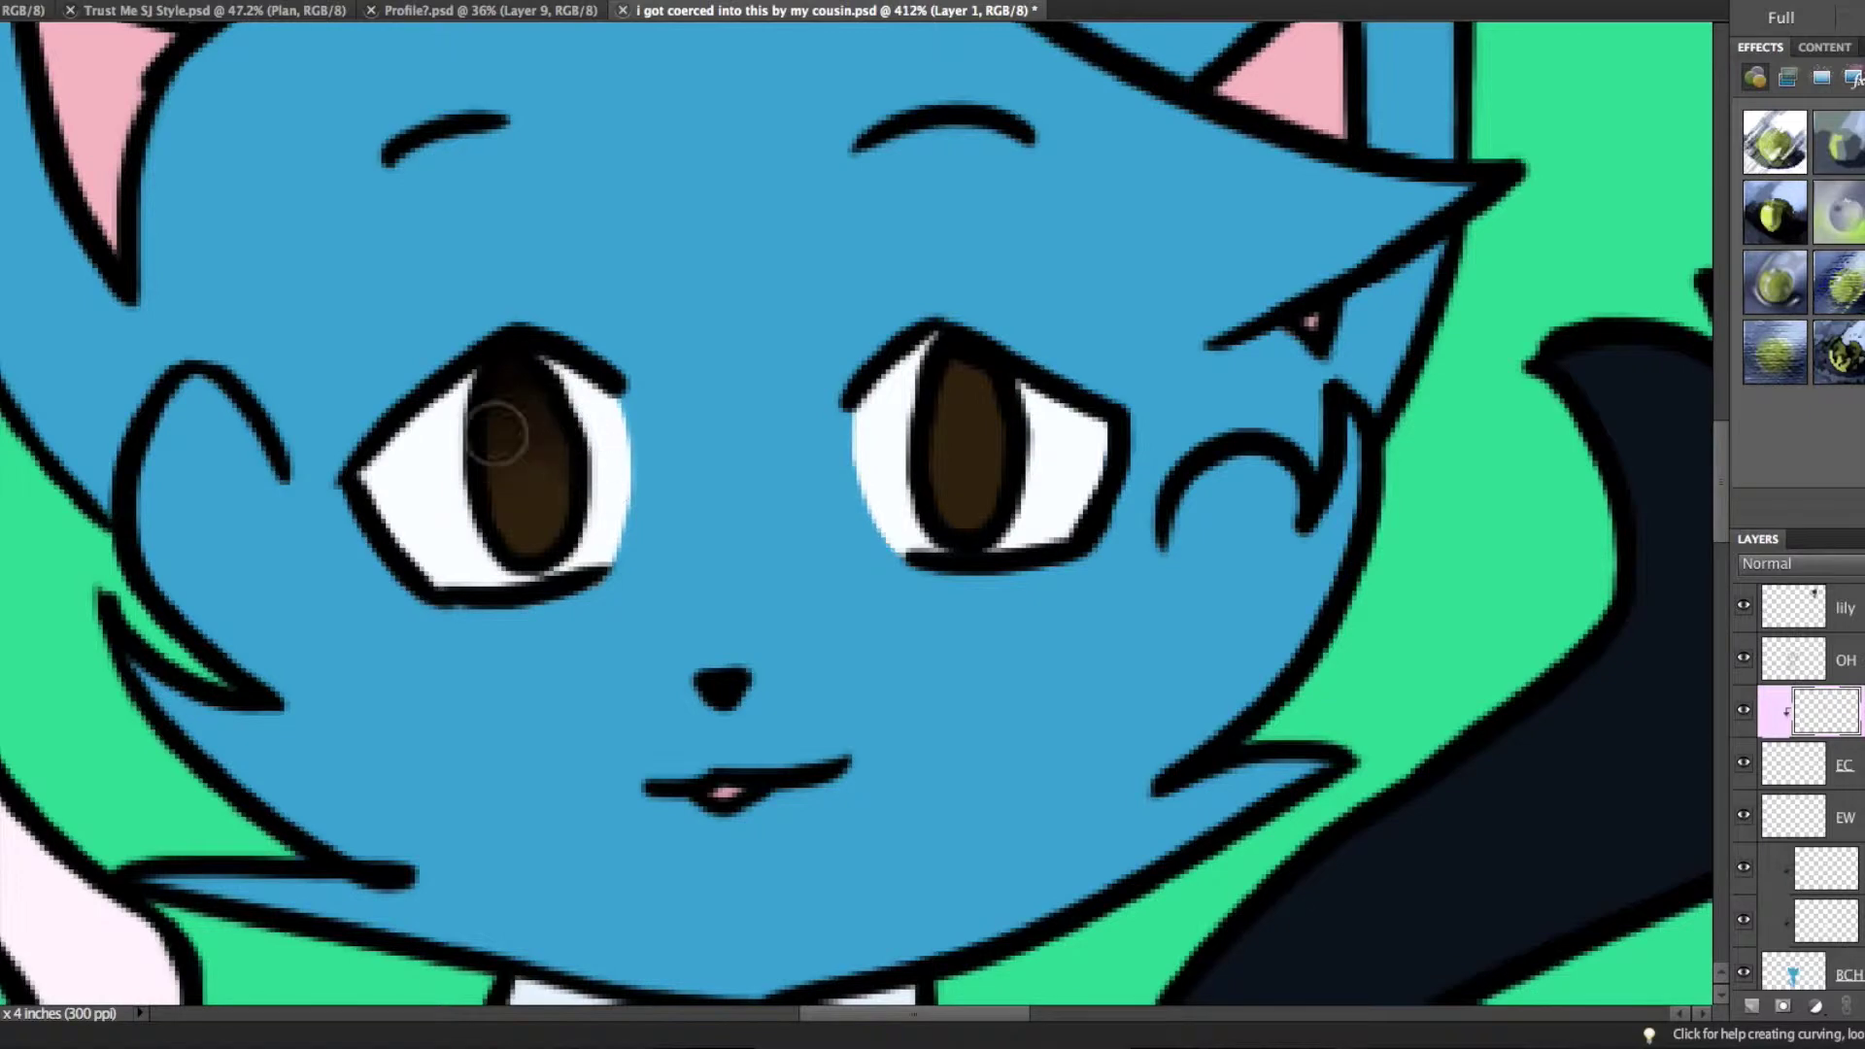
scroll(500, 427, "down", 6)
- Paint an eba954 orange glow at the base of the blue cat's left iris on a new clipped layer in Screen mode
scroll(583, 444, "up", 6)
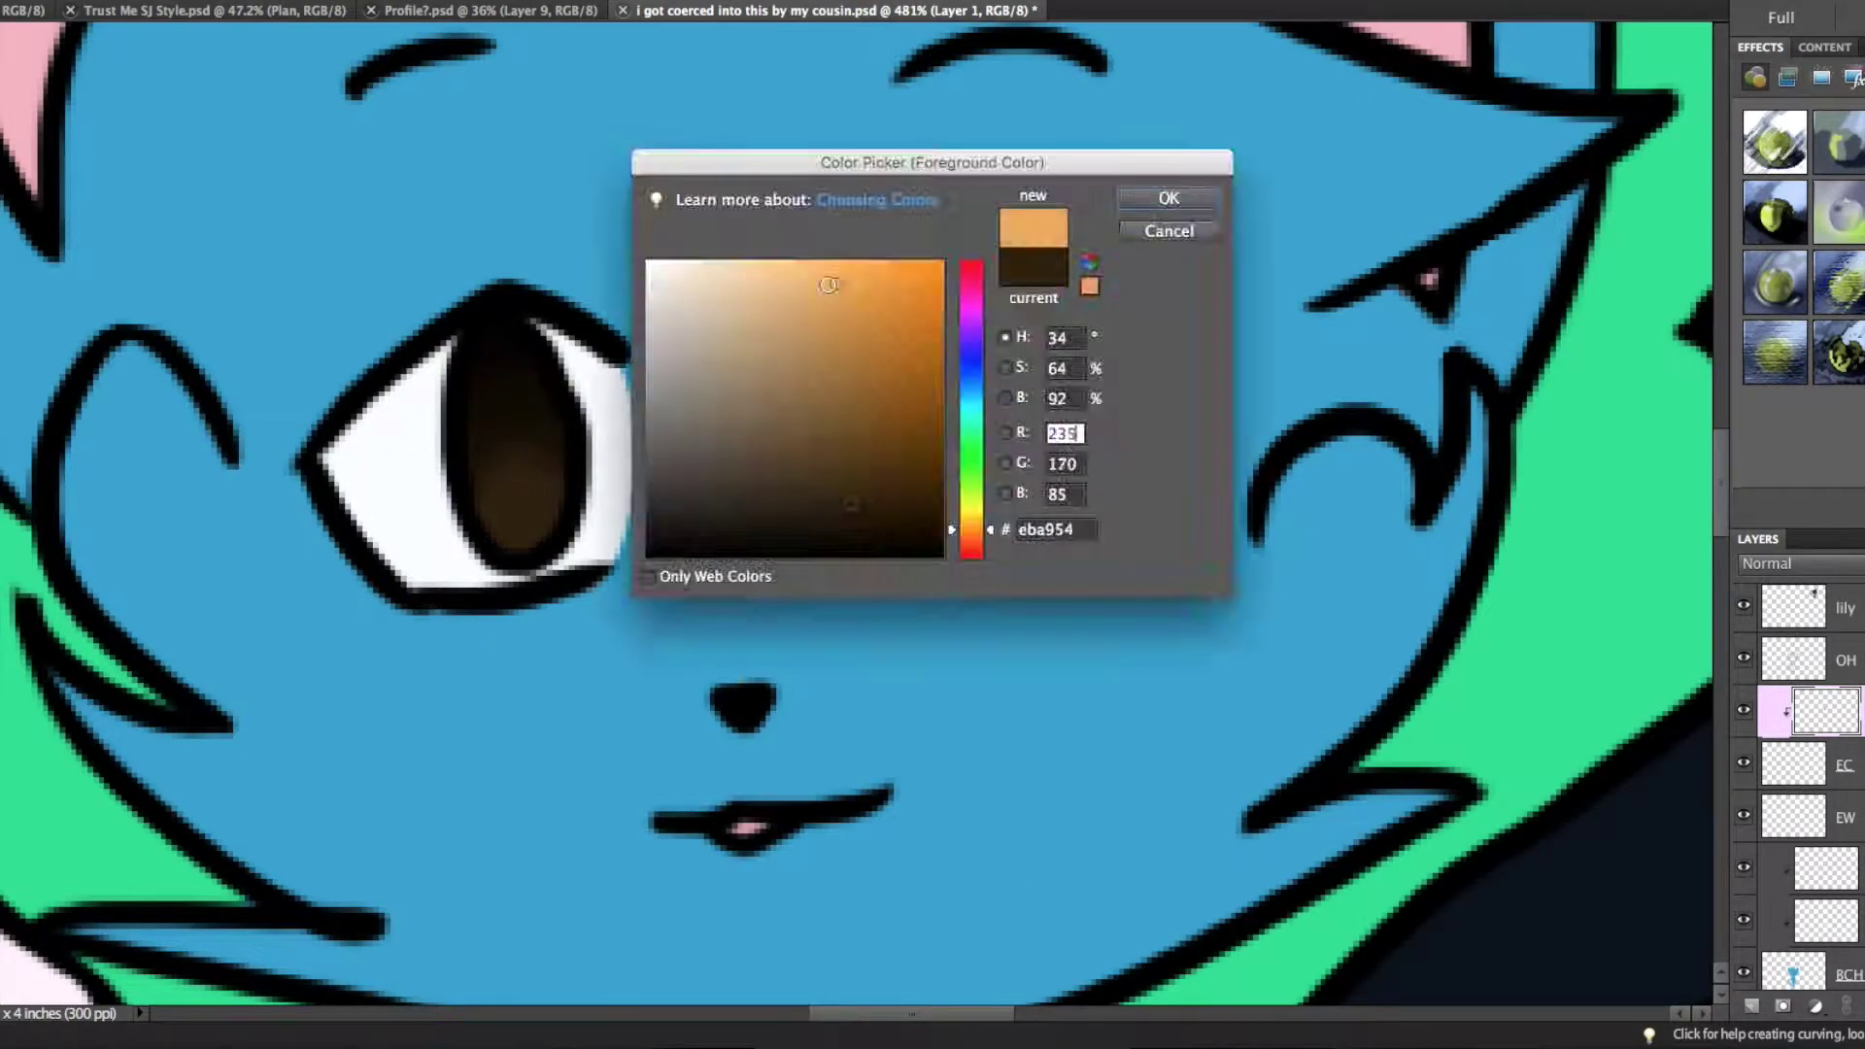
key("Return")
key("ctrl+shift+alt+n")
right_click(821, 597)
left_click(160, 145)
key("ctrl+alt+g")
left_click(532, 527)
key("shift+alt+s")
scroll(532, 527, "down", 4)
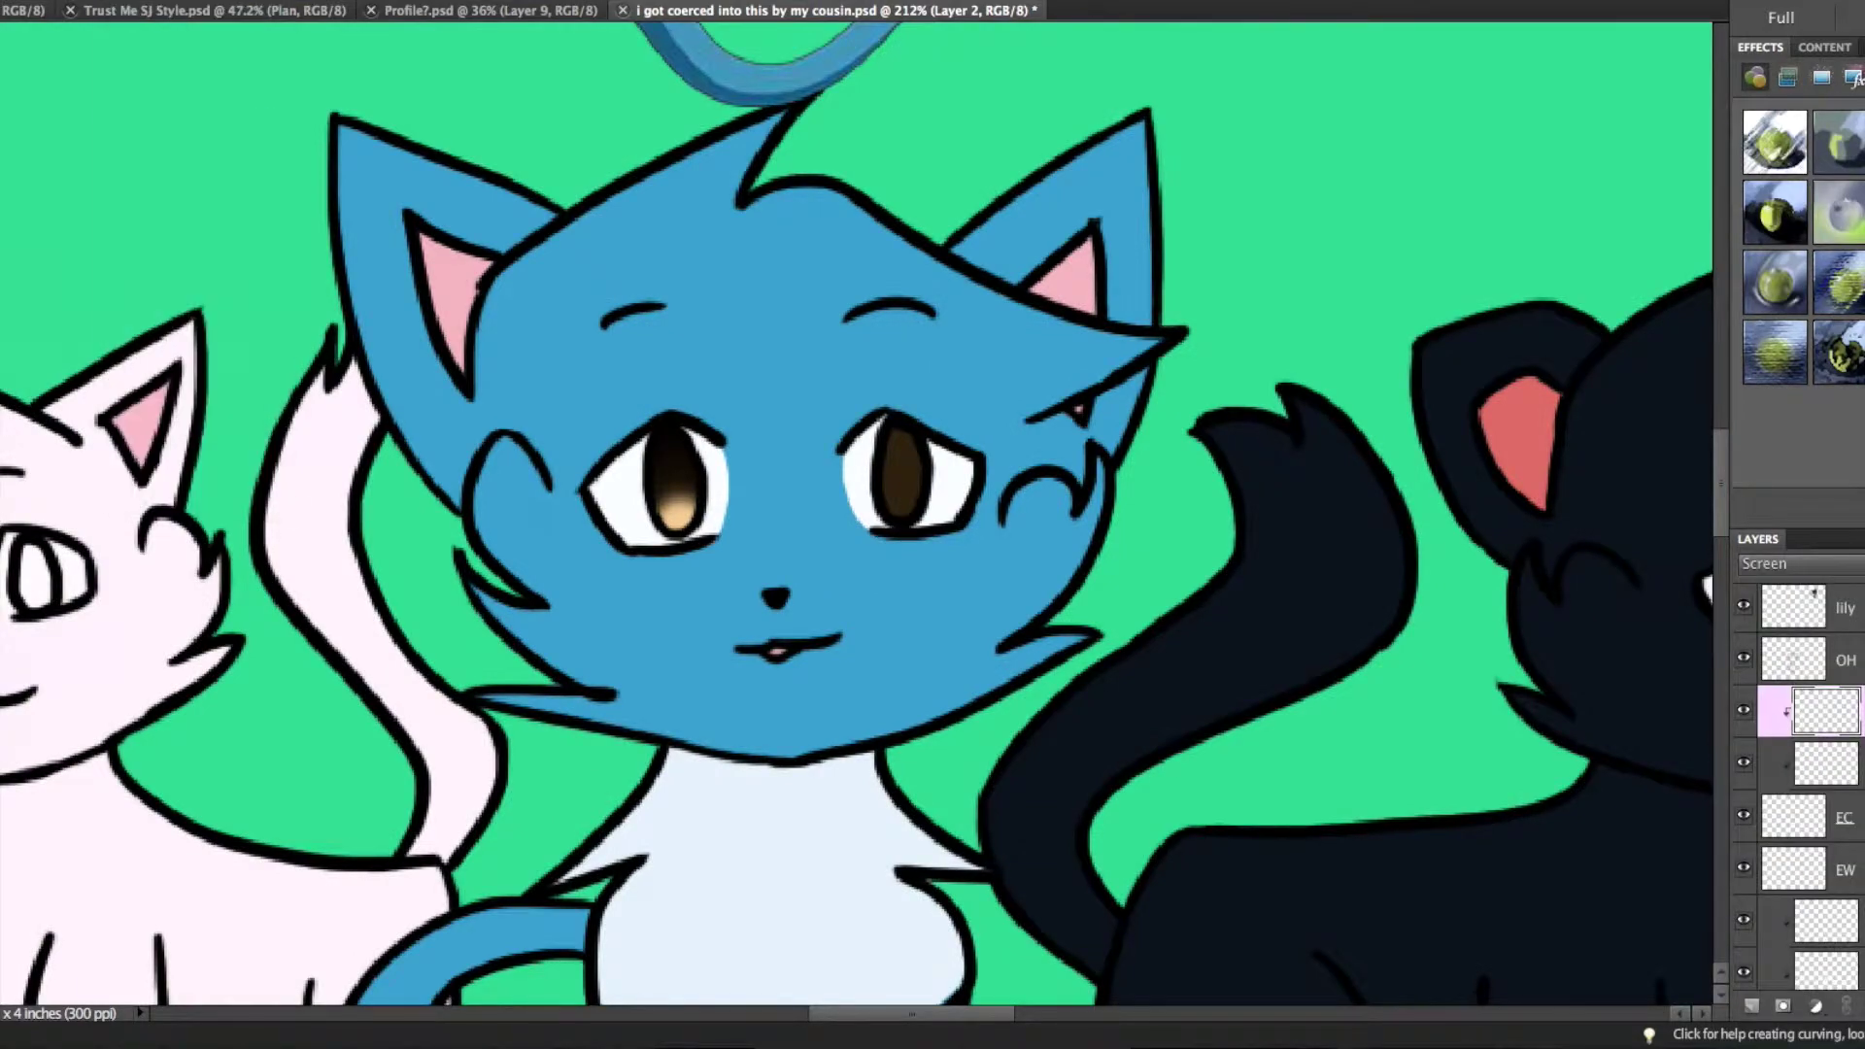
- Add a third clipped layer above the iris shading and try light vertical streaks in the blue cat's left iris
scroll(1030, 510, "up", 3)
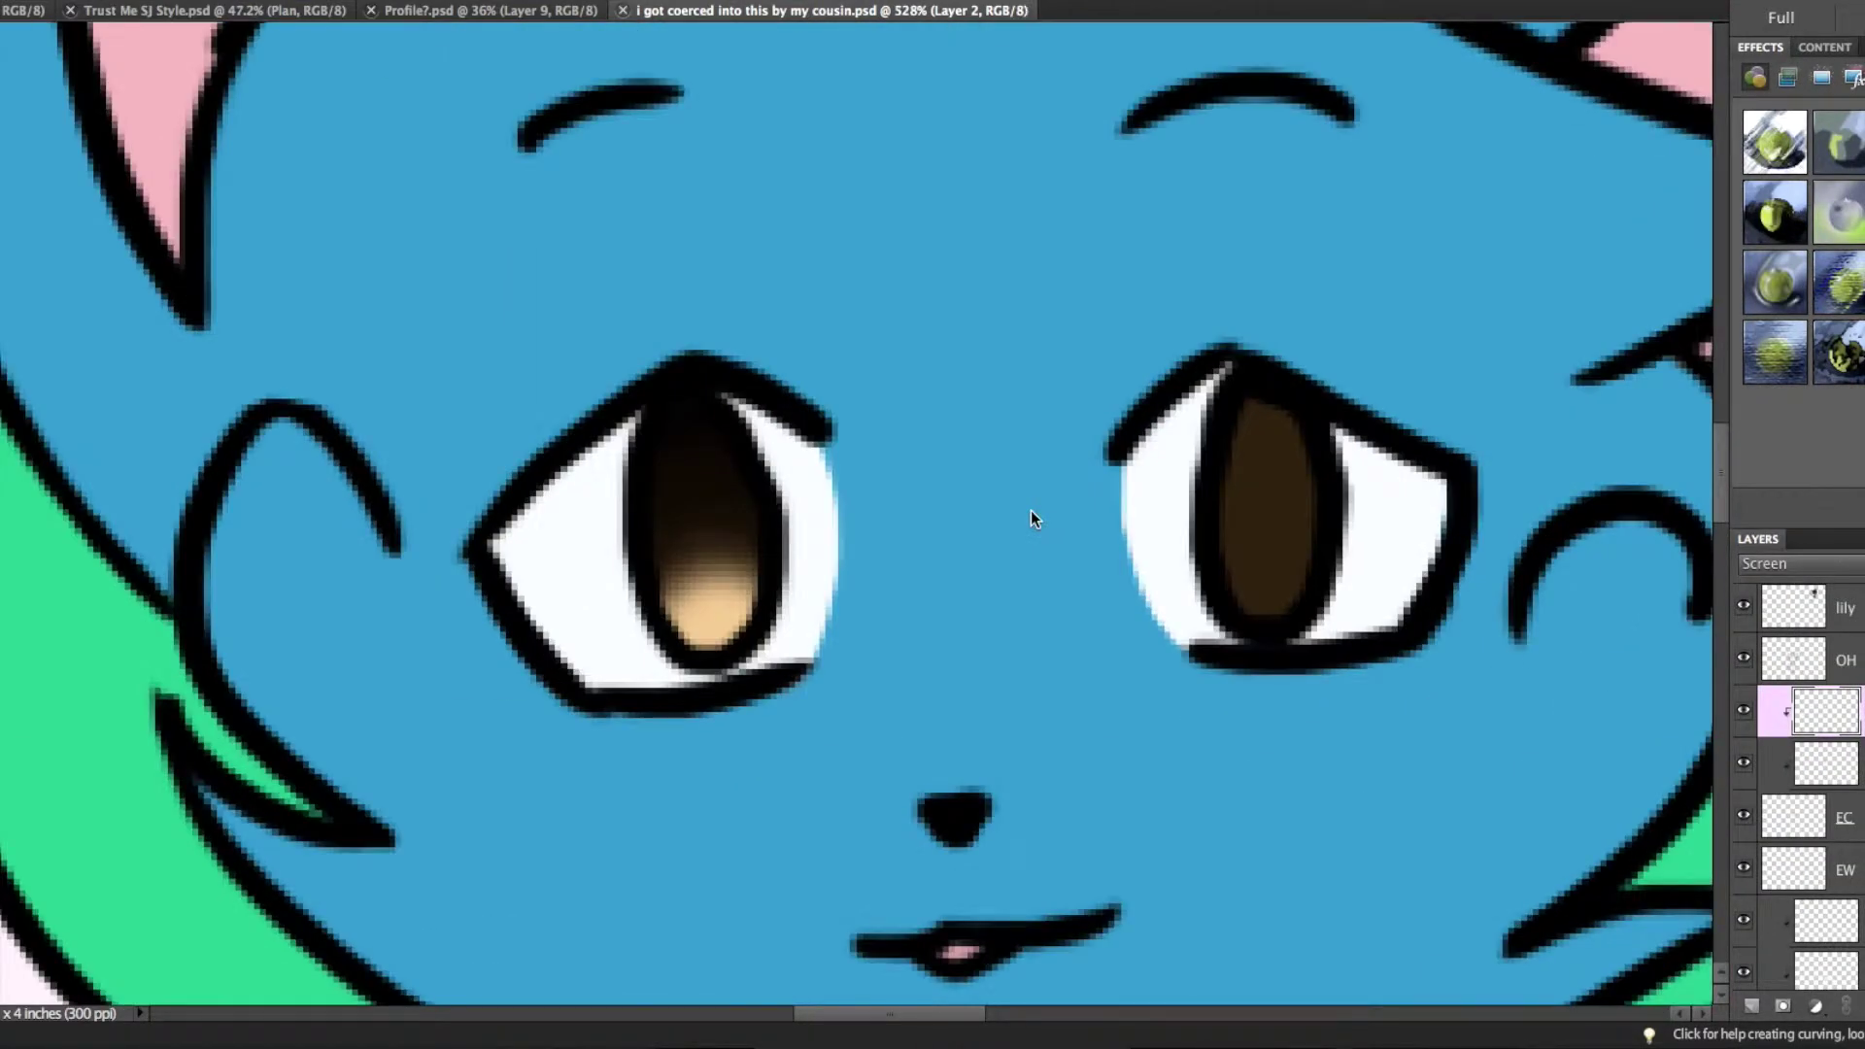
scroll(1032, 515, "down", 7)
scroll(787, 500, "up", 8)
right_click(569, 544)
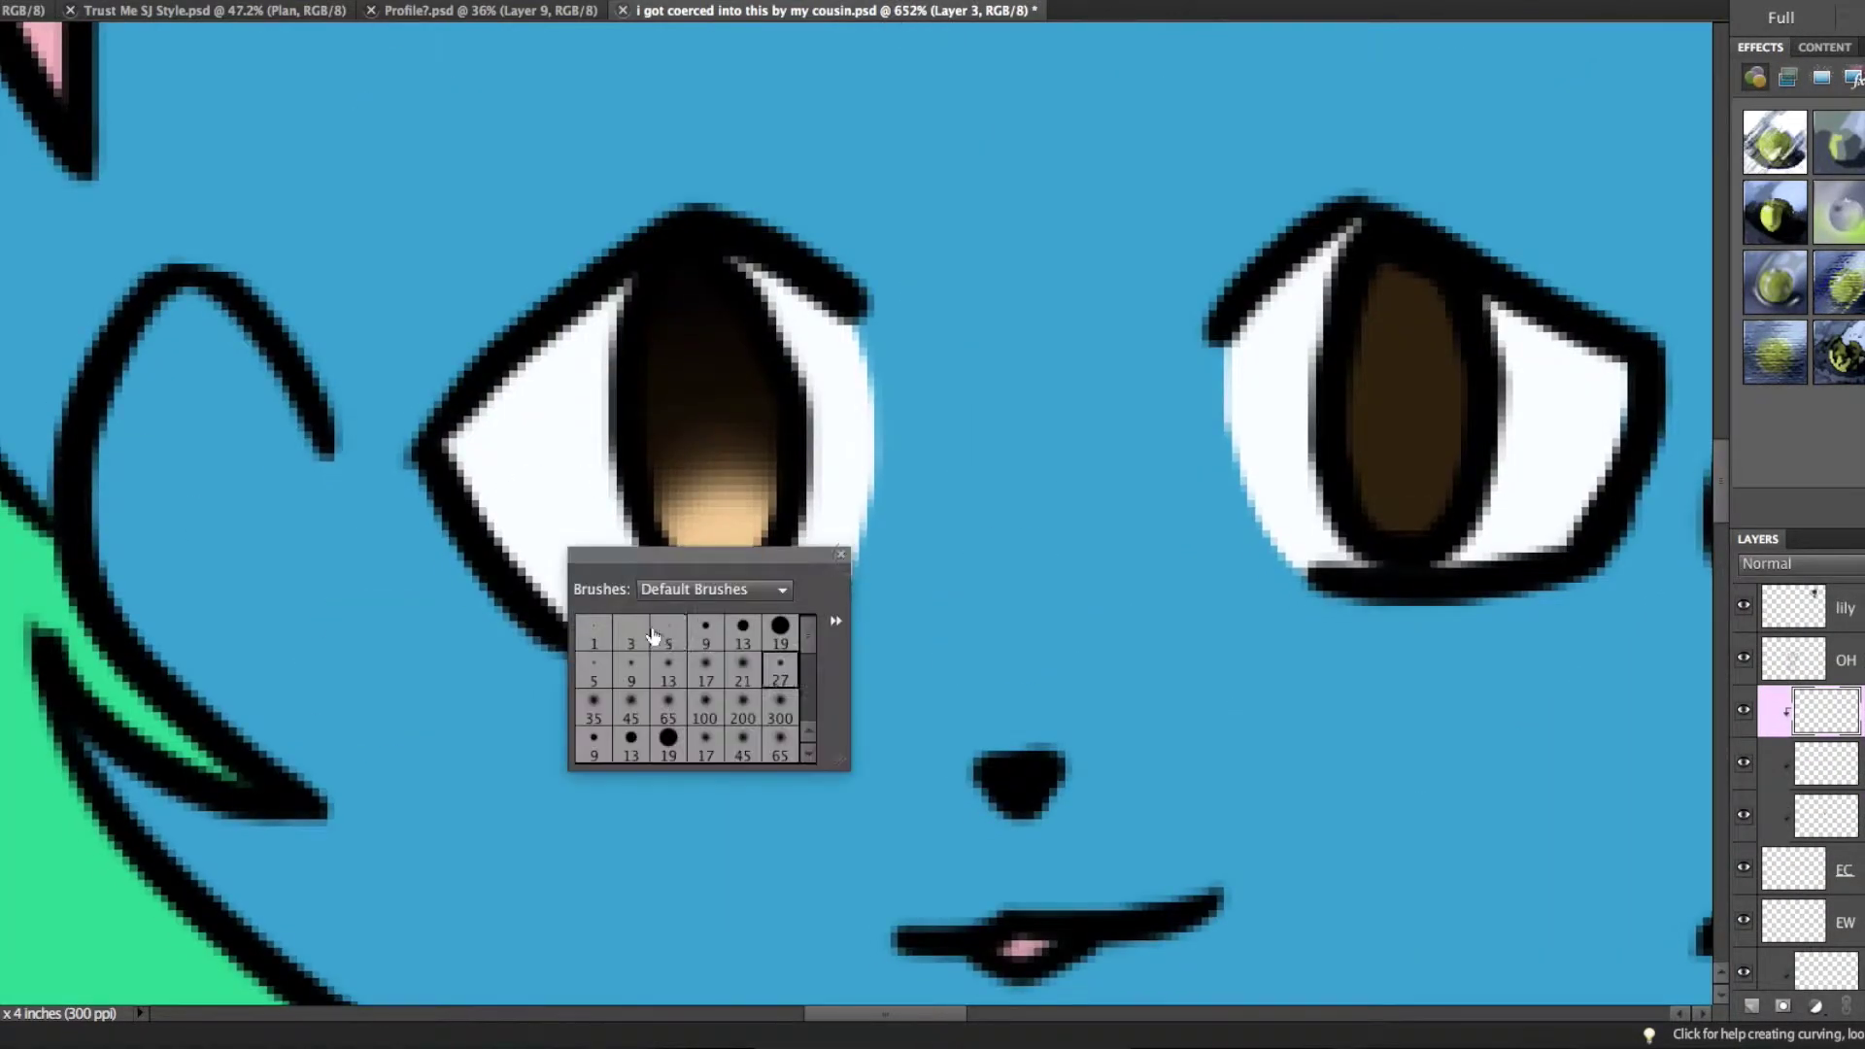
key("Escape")
key("ctrl+shift+alt+n")
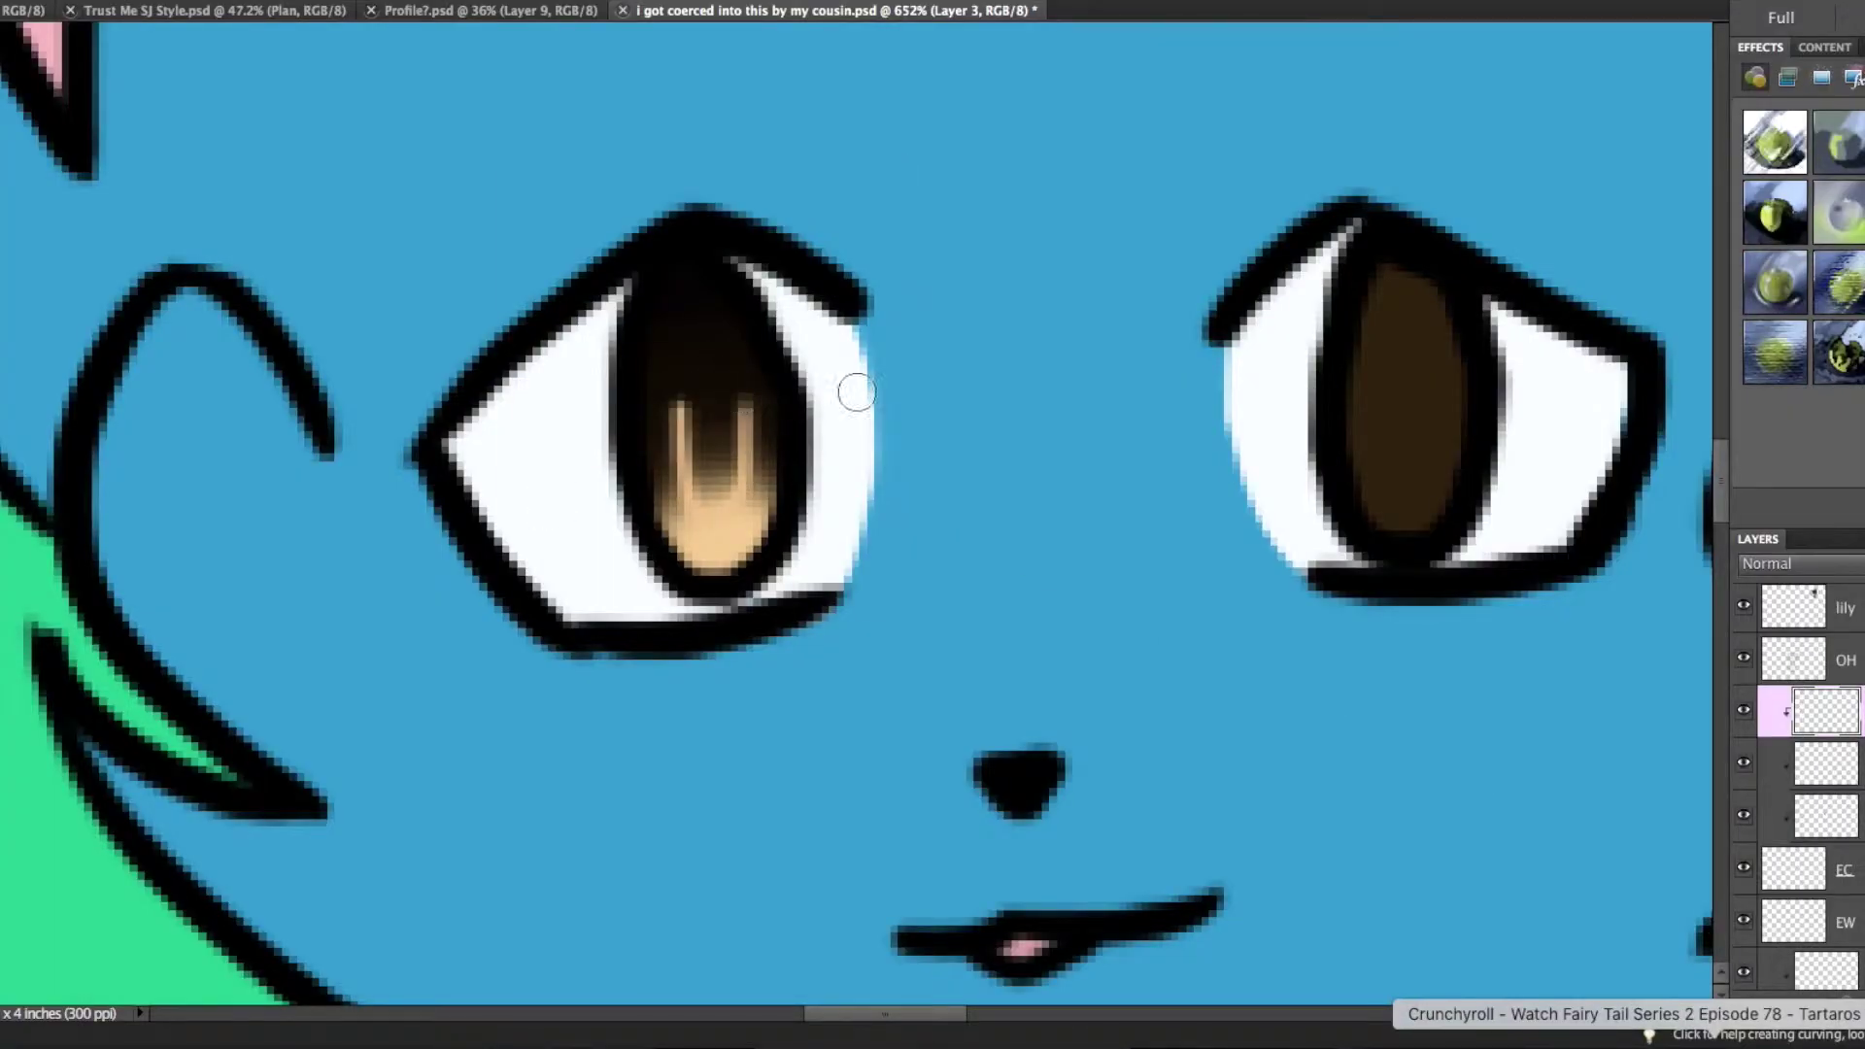
scroll(743, 396, "down", 8)
- Set the newest clipped layer to Screen and transform a brighter glow at the base of the left iris
scroll(644, 469, "up", 7)
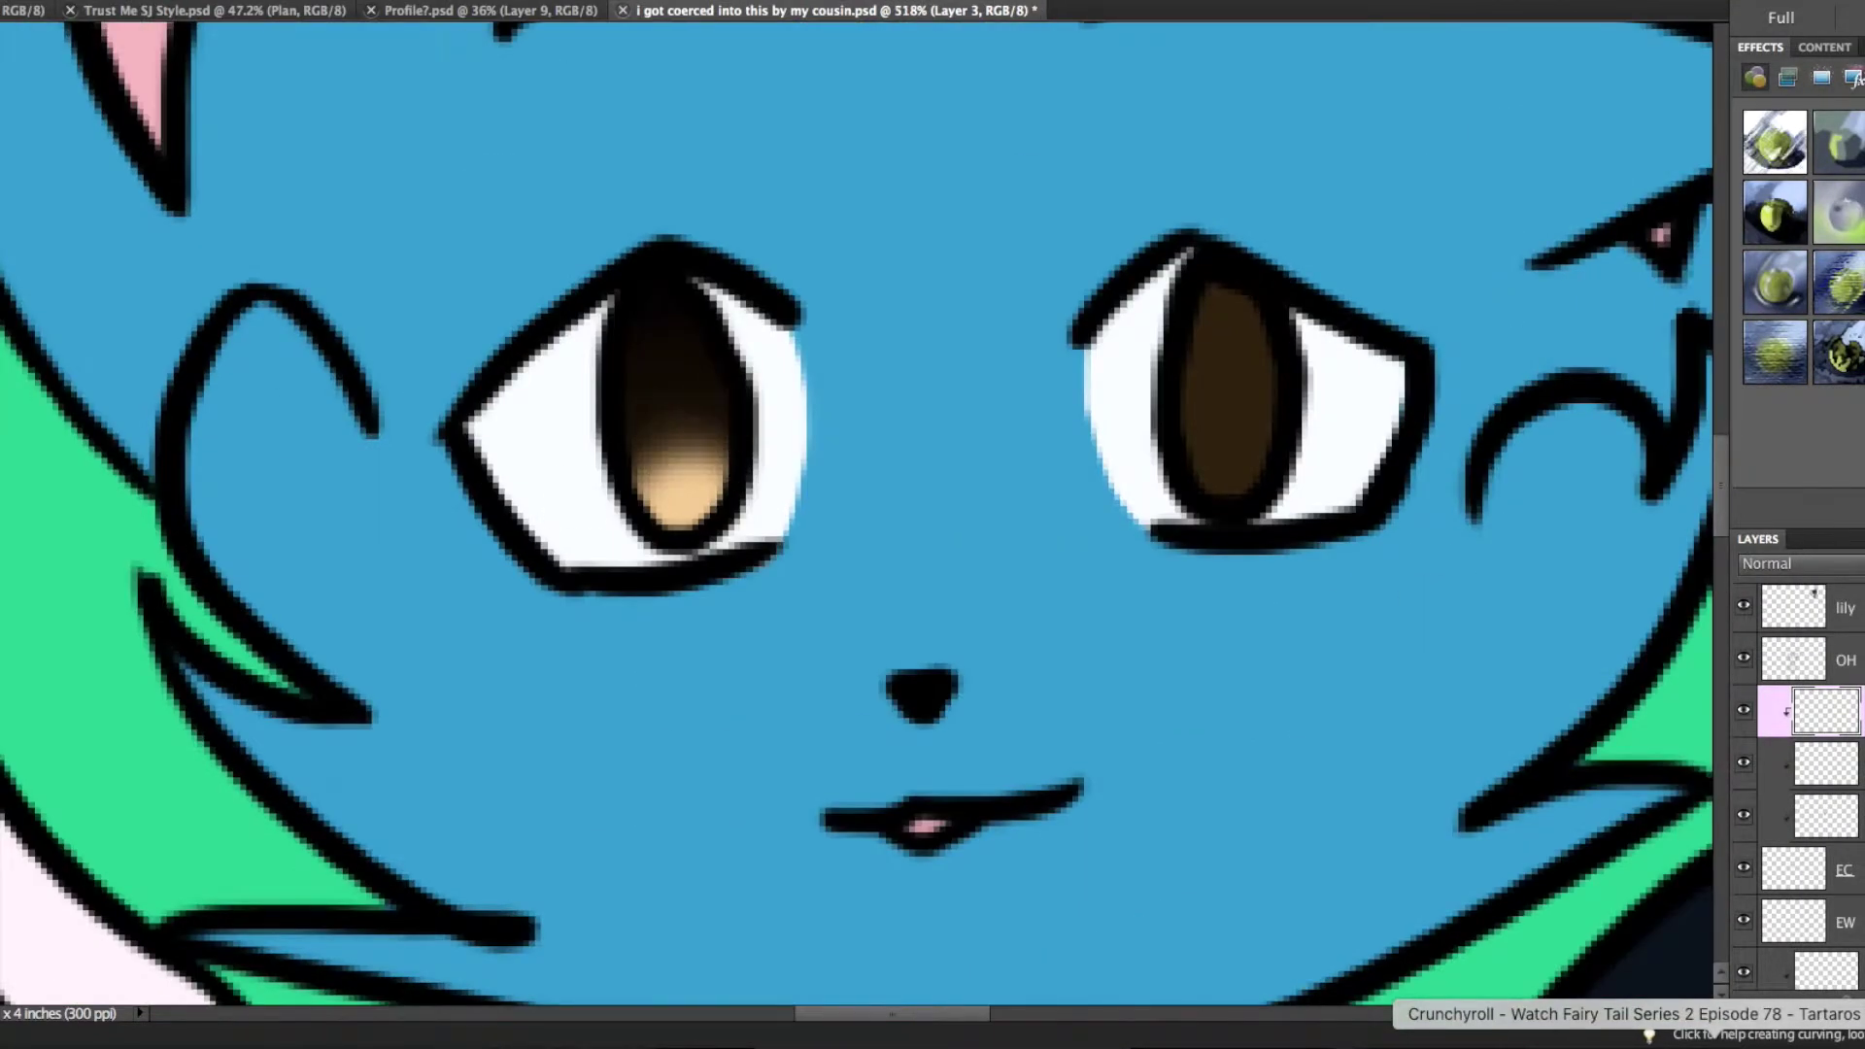
left_click(1797, 563)
left_click(1801, 752)
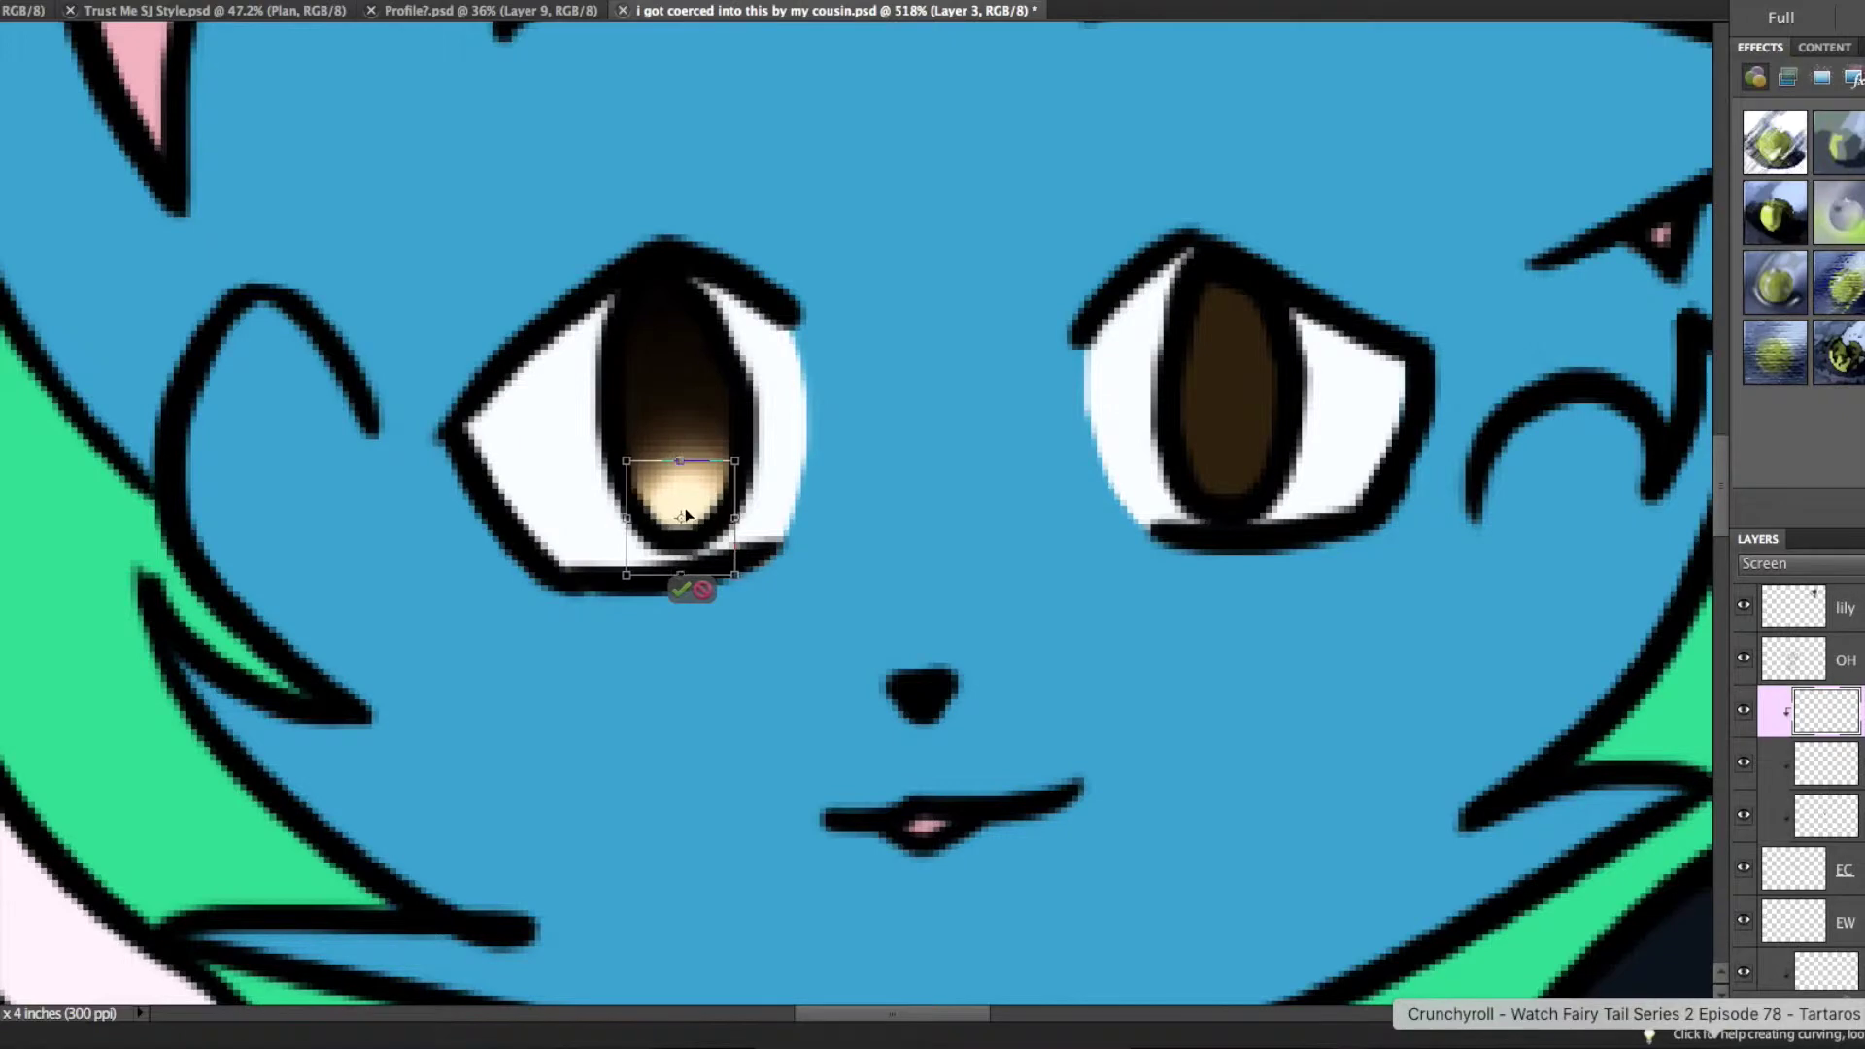
scroll(685, 532, "down", 8)
scroll(641, 466, "up", 7)
- Paint white highlights over the blue cat's left eye with a hard 9 px brush on a new layer above OH
key("ctrl+shift+alt+n")
left_click(1127, 204)
right_click(646, 388)
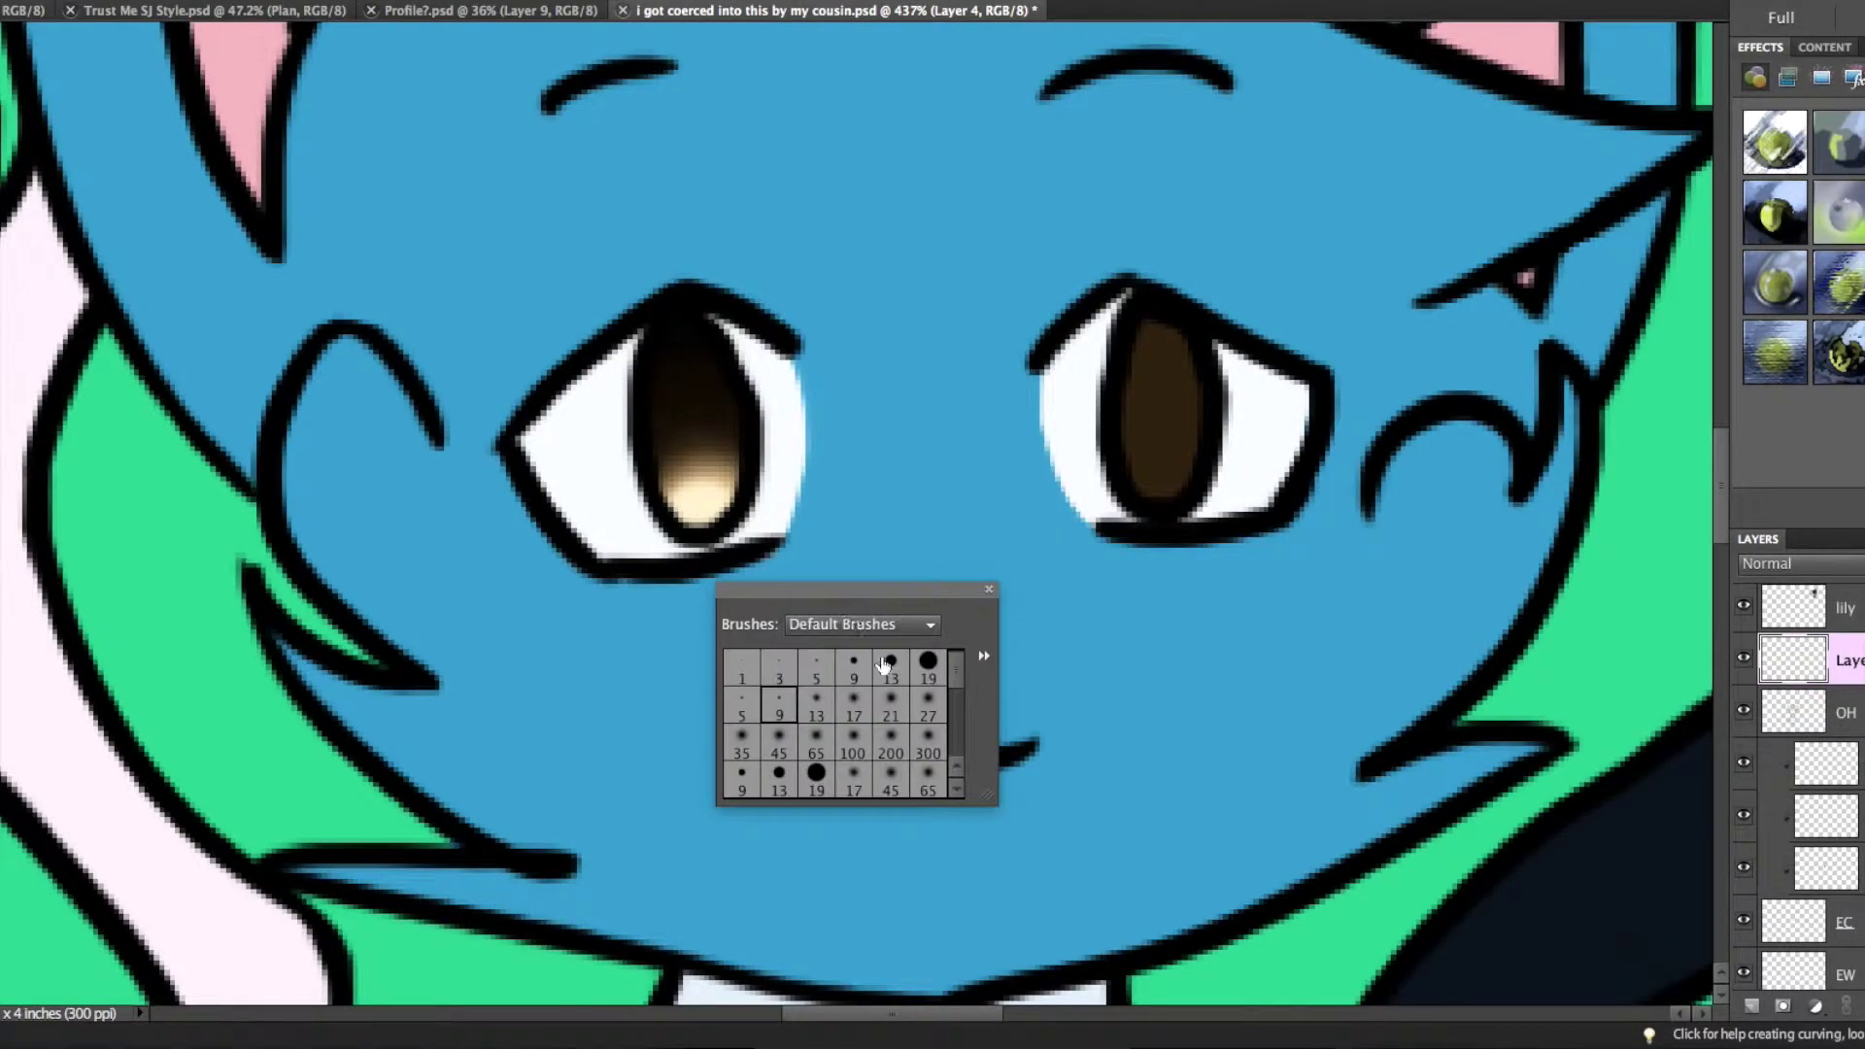
double_click(855, 667)
scroll(707, 464, "down", 5)
scroll(843, 464, "up", 4)
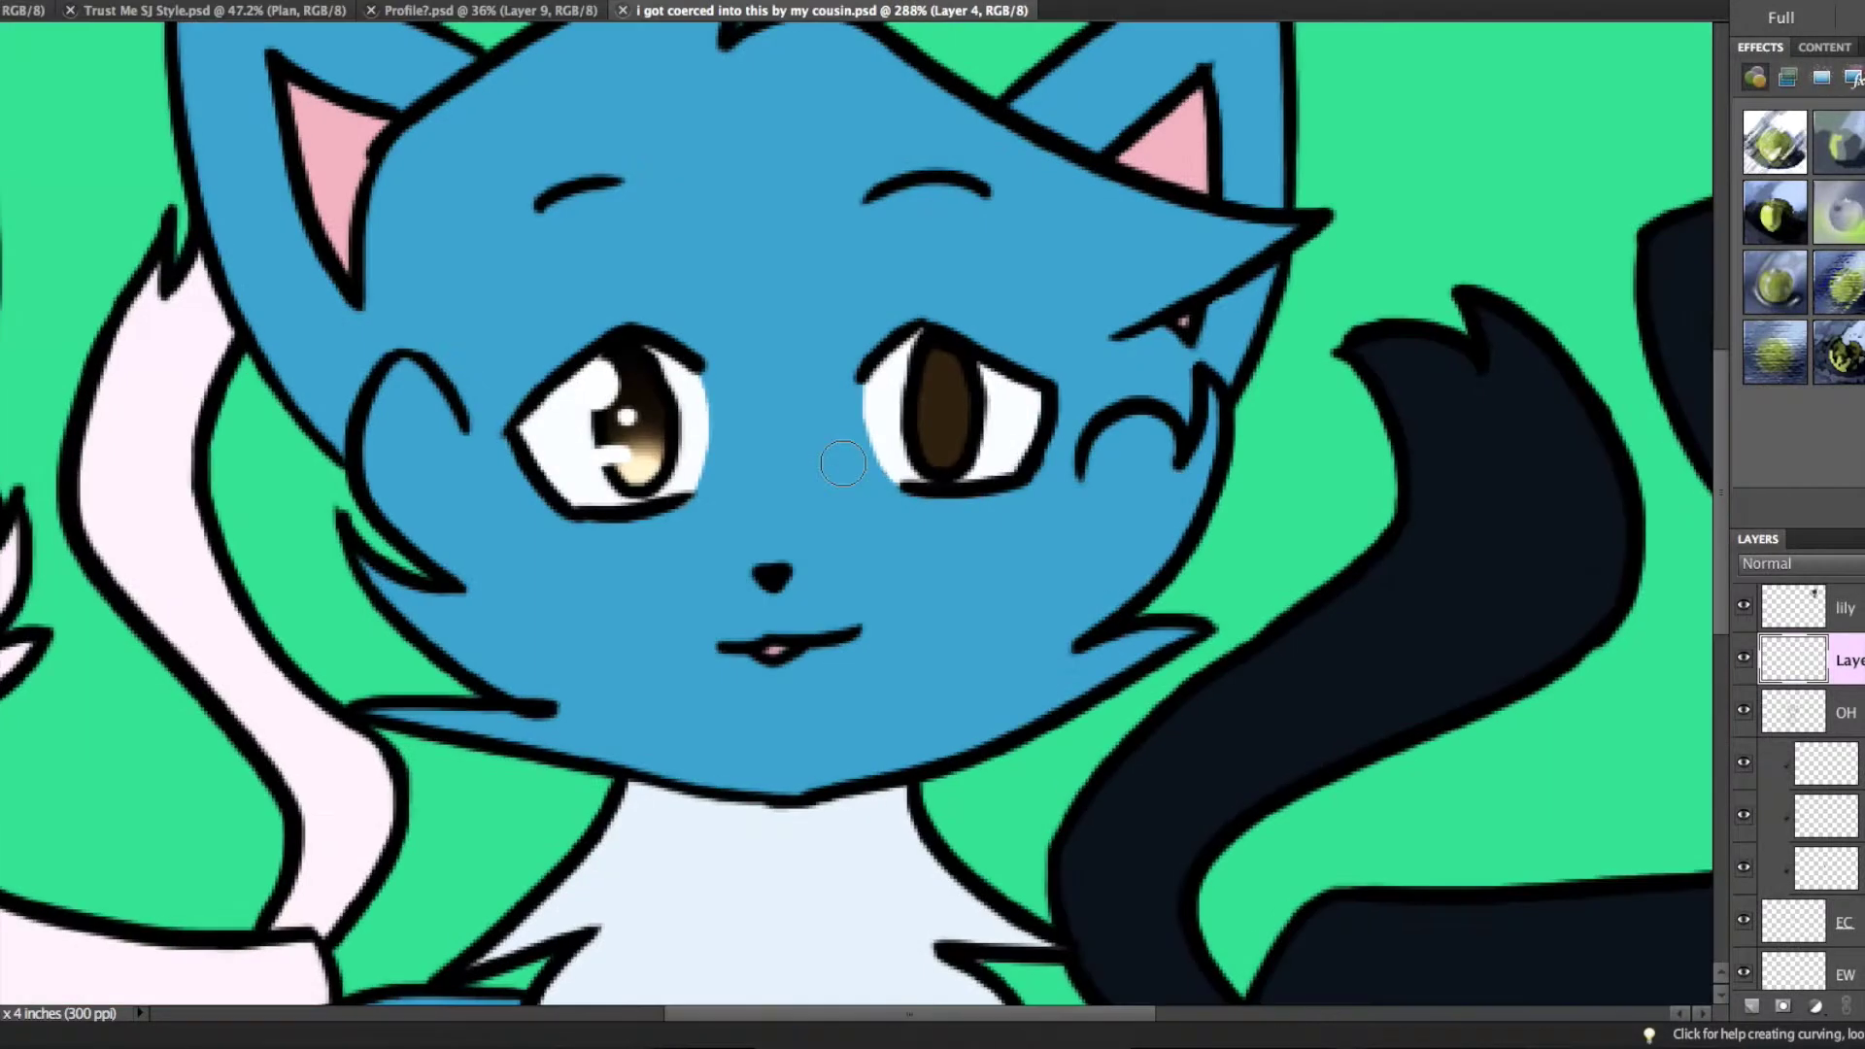
- Name the highlight layer H, duplicate the left iris shading and move the copy onto the blue cat's right iris
scroll(790, 513, "up", 3)
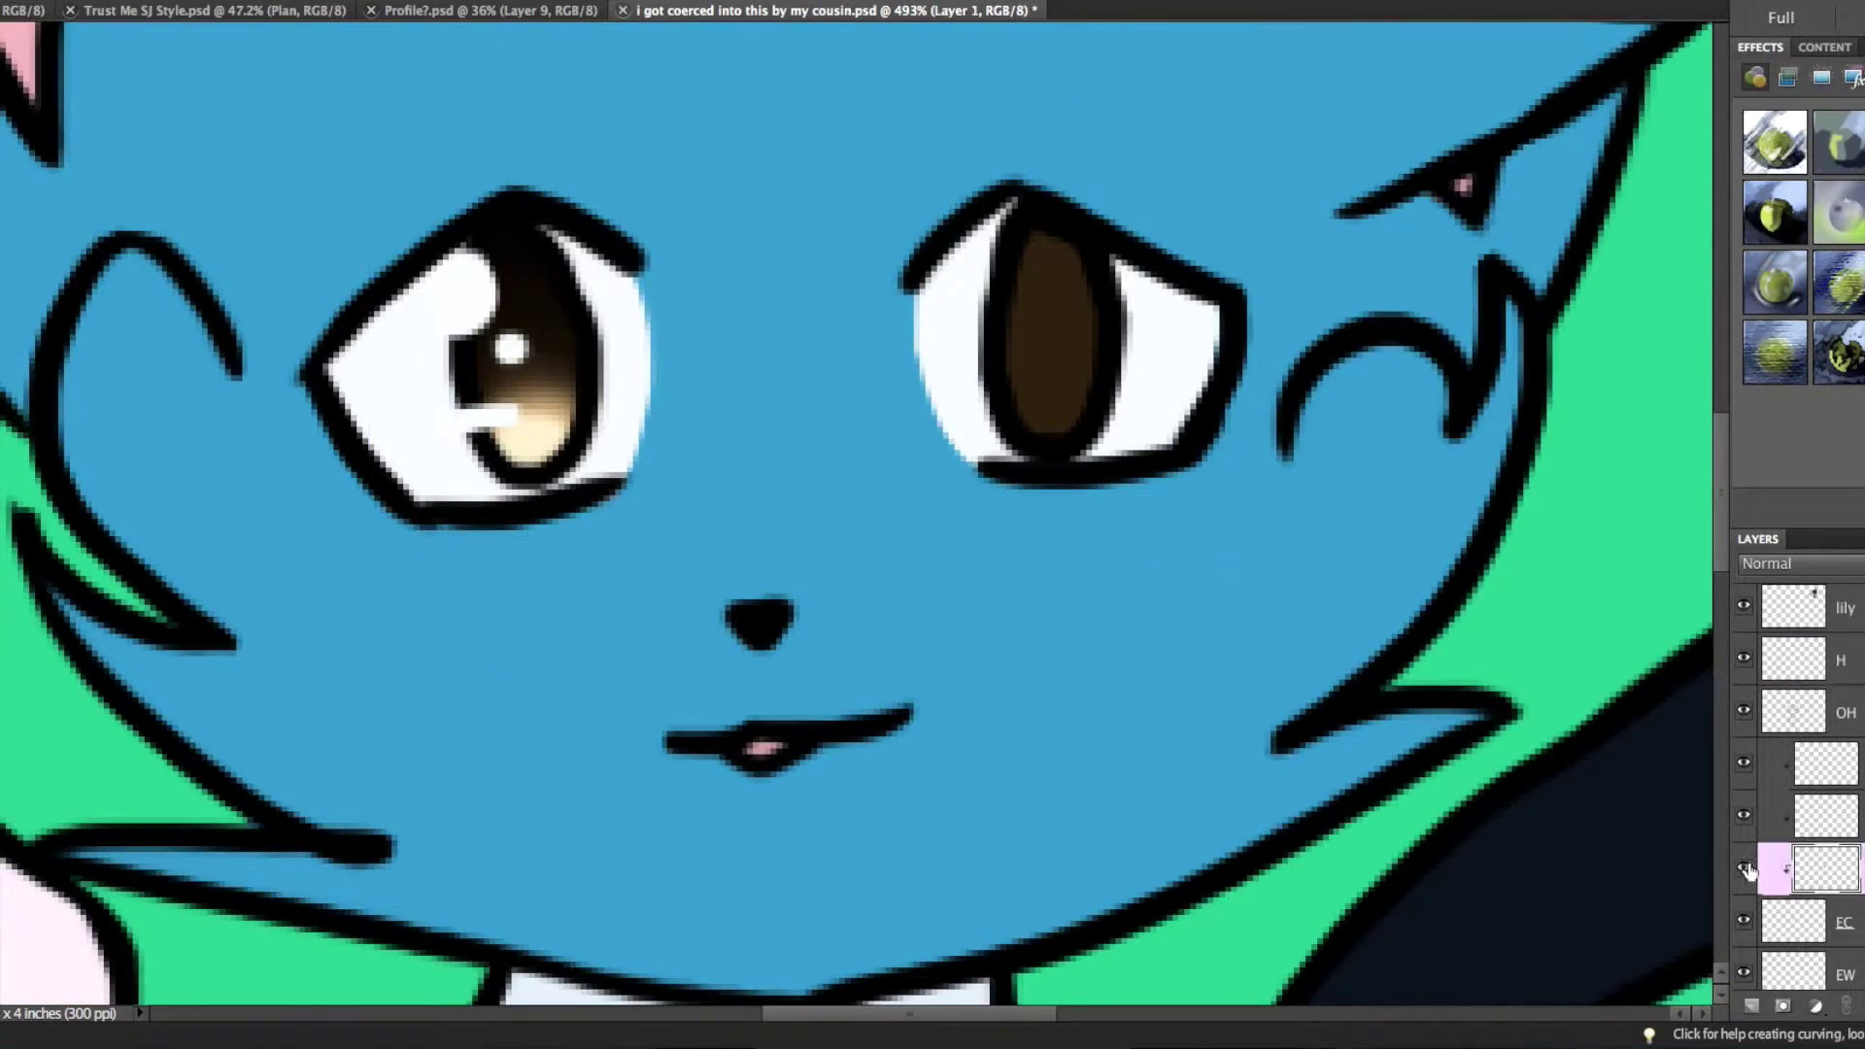
left_click(1788, 763)
left_click_drag(883, 307, 779, 405)
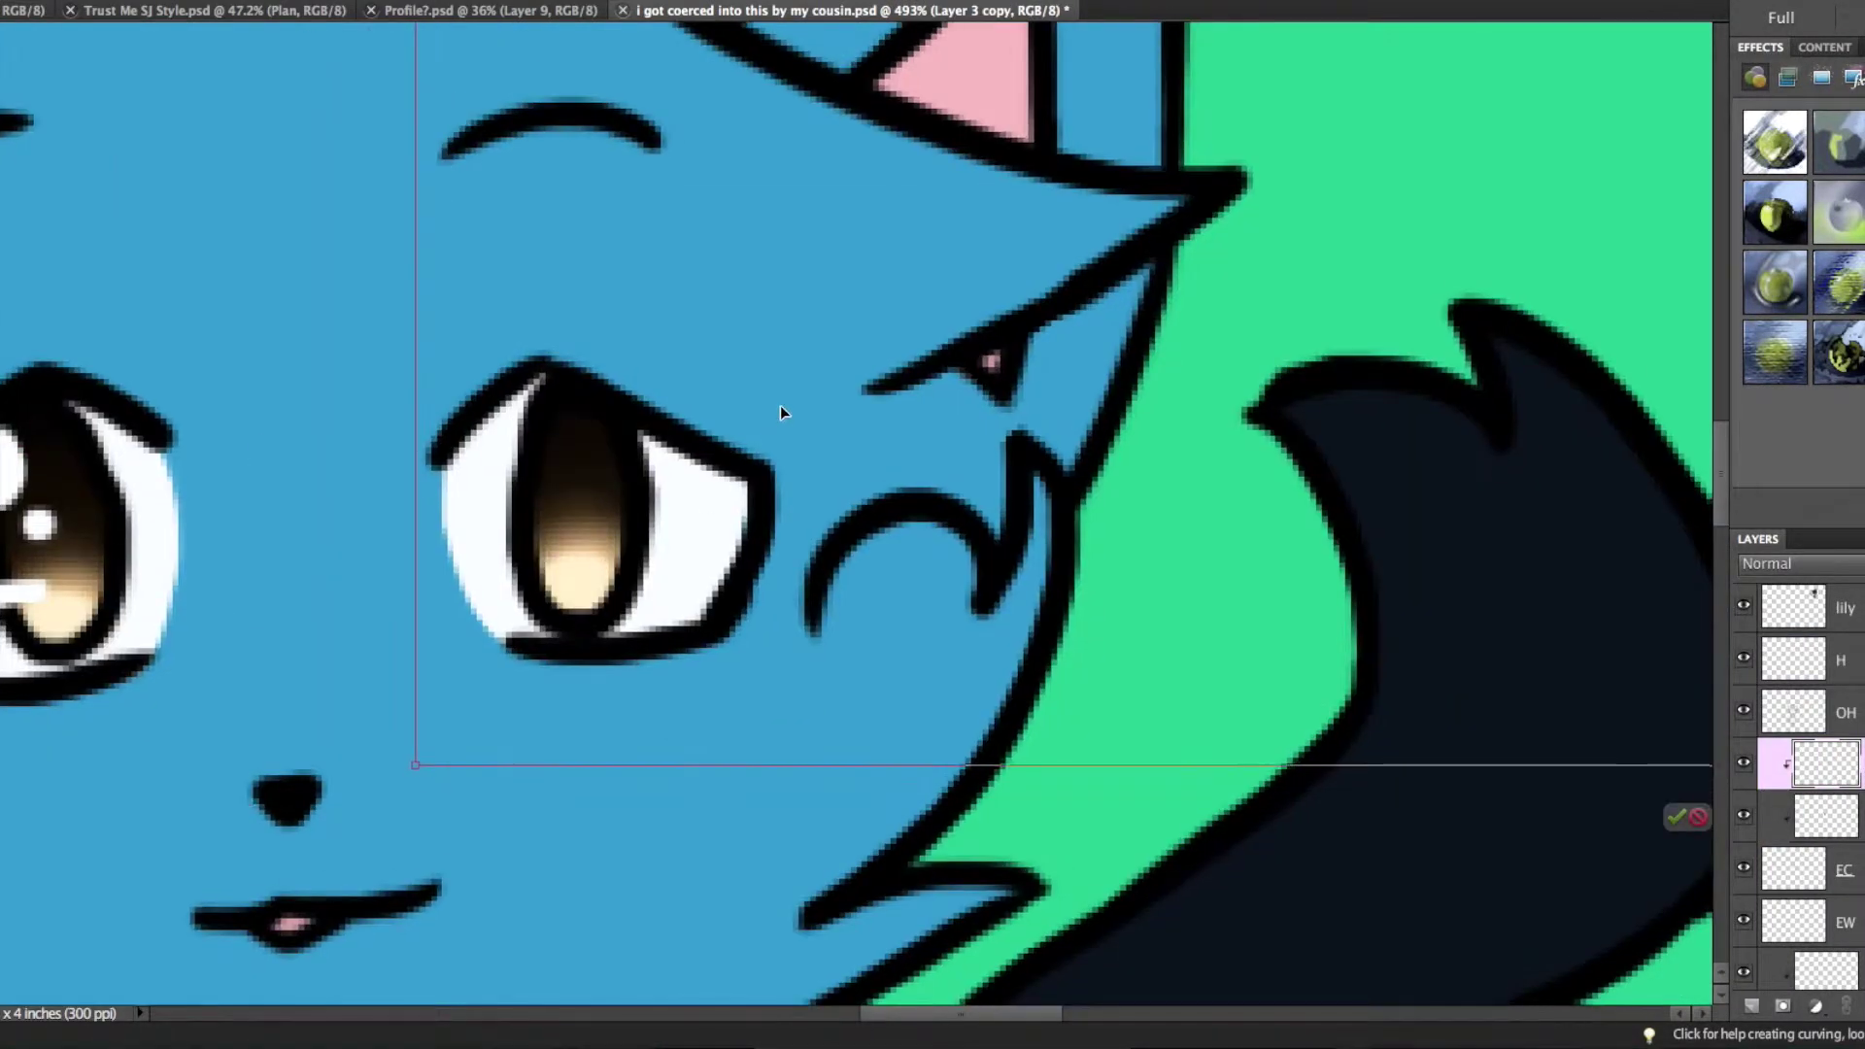
- Paint white highlights over the blue cat's right eye on H and save the file
key("alt+bracketright")
key("alt+bracketright")
key("b")
key("ctrl+z")
left_click(612, 464)
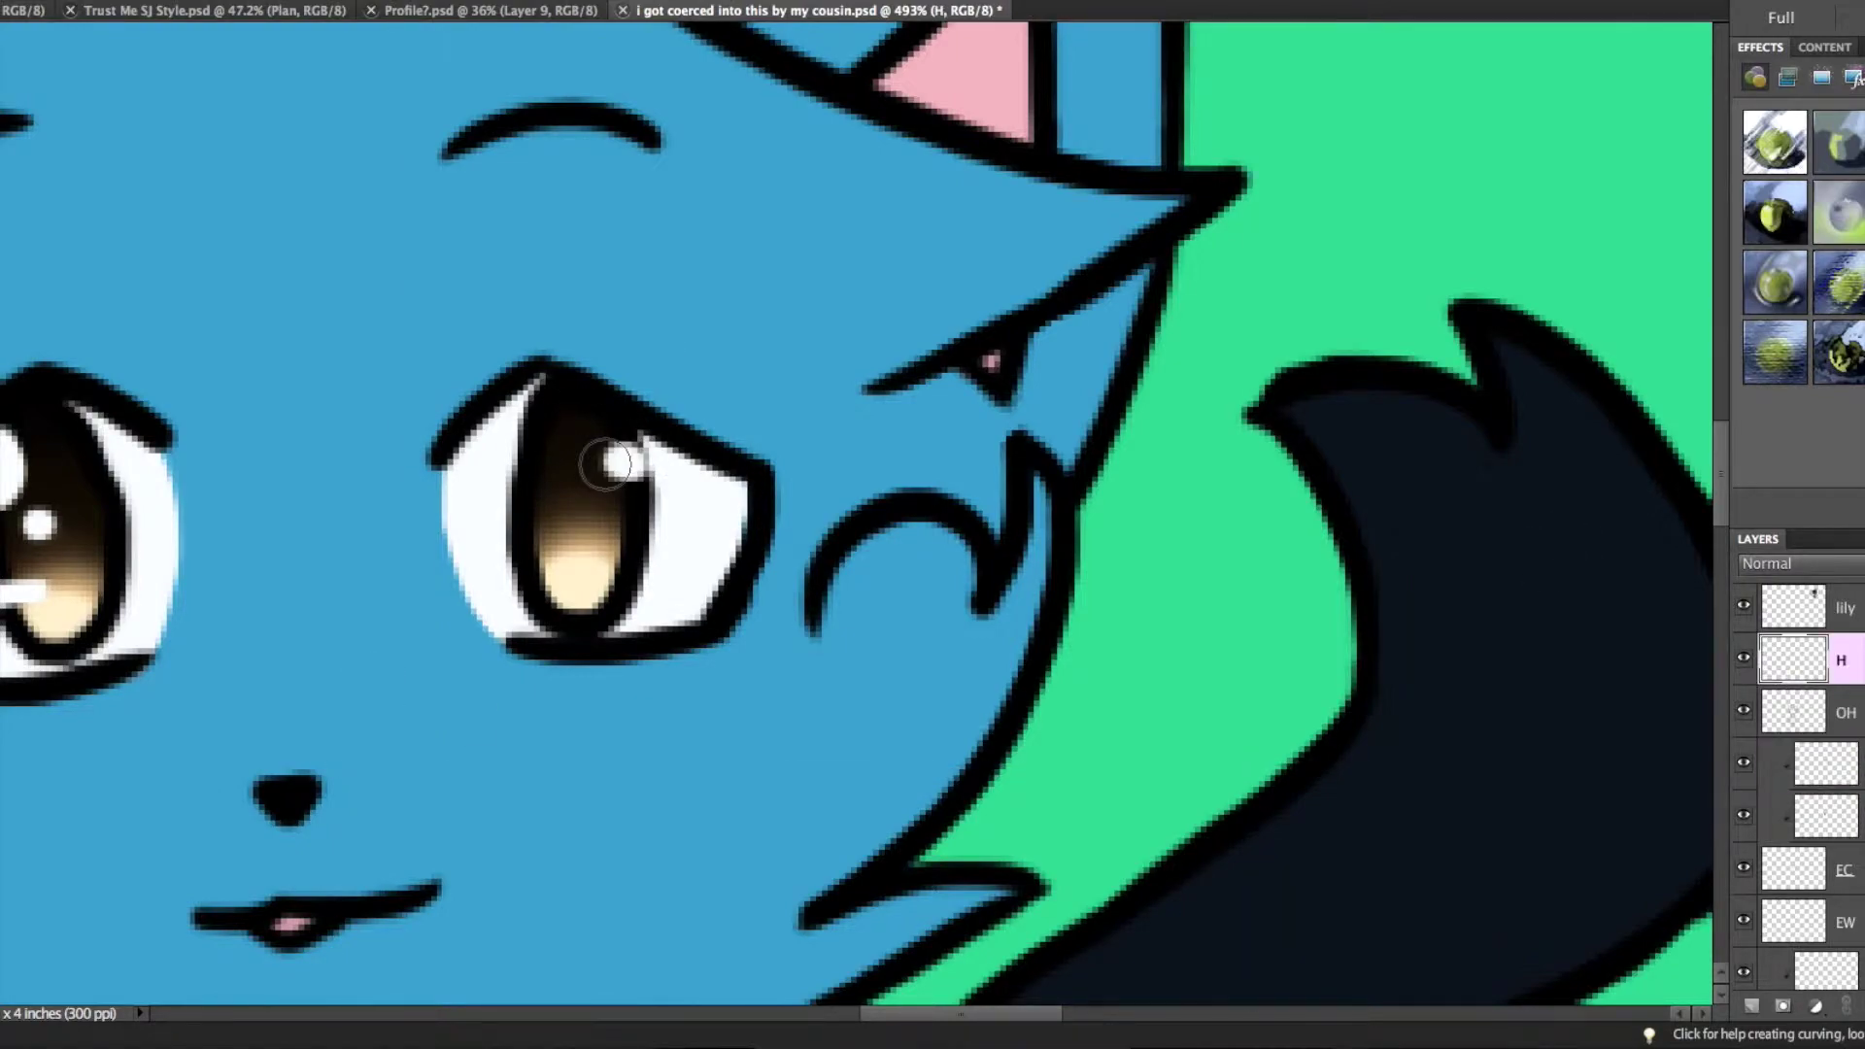
scroll(646, 568, "down", 6)
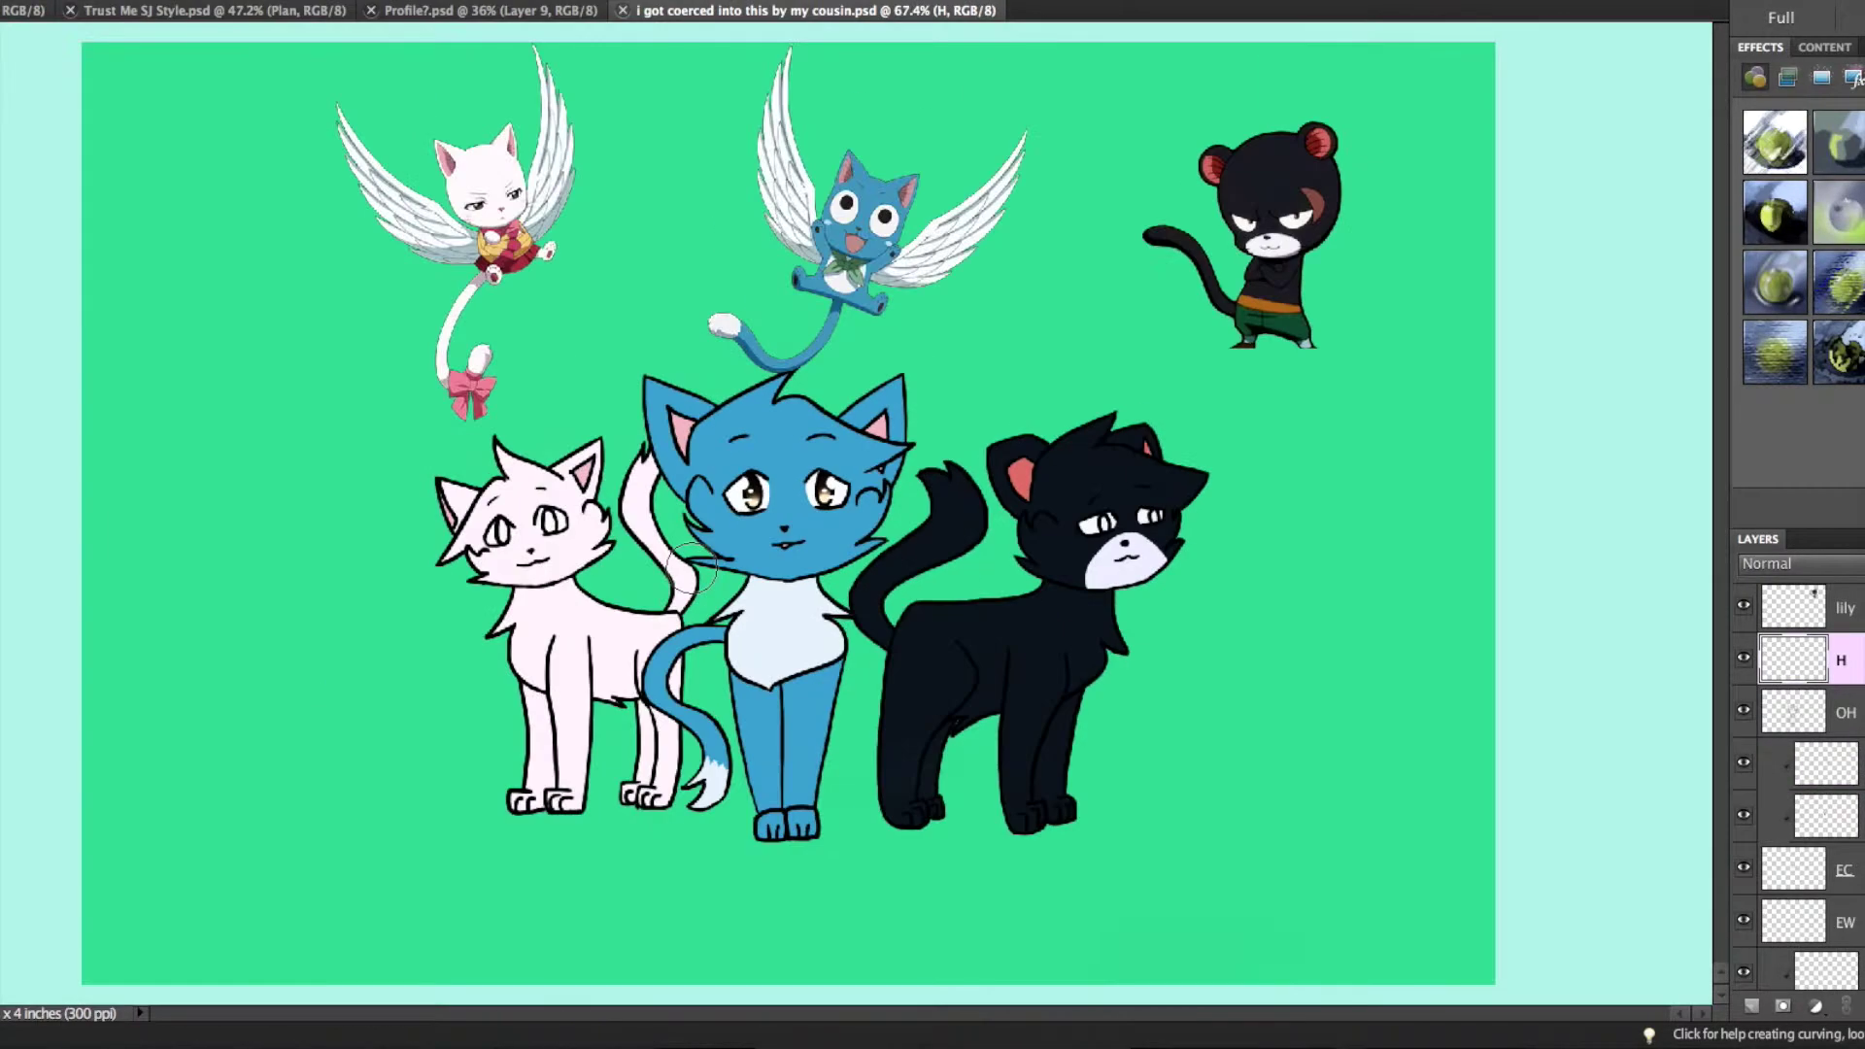
- Fill both of the black cat's irises with dark red on its EC layer
scroll(747, 513, "up", 4)
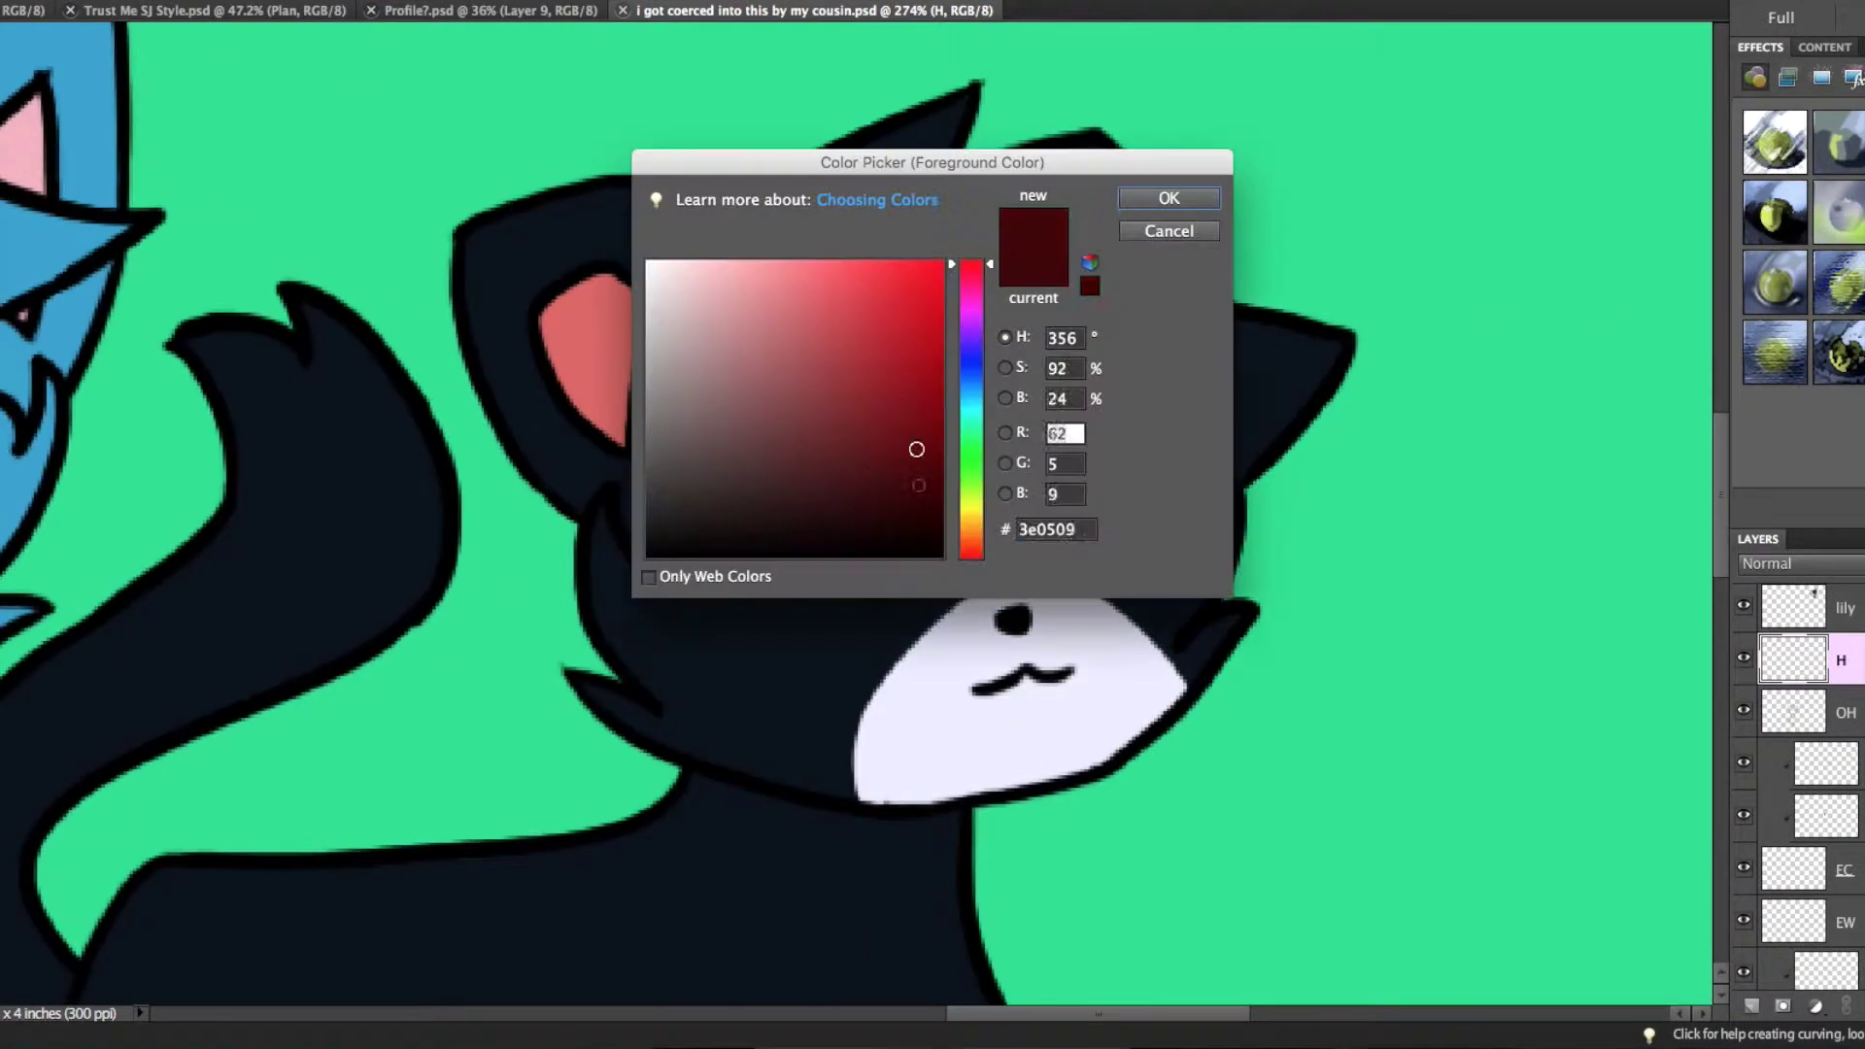
left_click(1169, 198)
left_click(1845, 716)
scroll(1141, 505, "up", 3)
- Add a clipped layer above the black cat's EC layer and shade the upper part of the left iris black
key("ctrl+shift+alt+n")
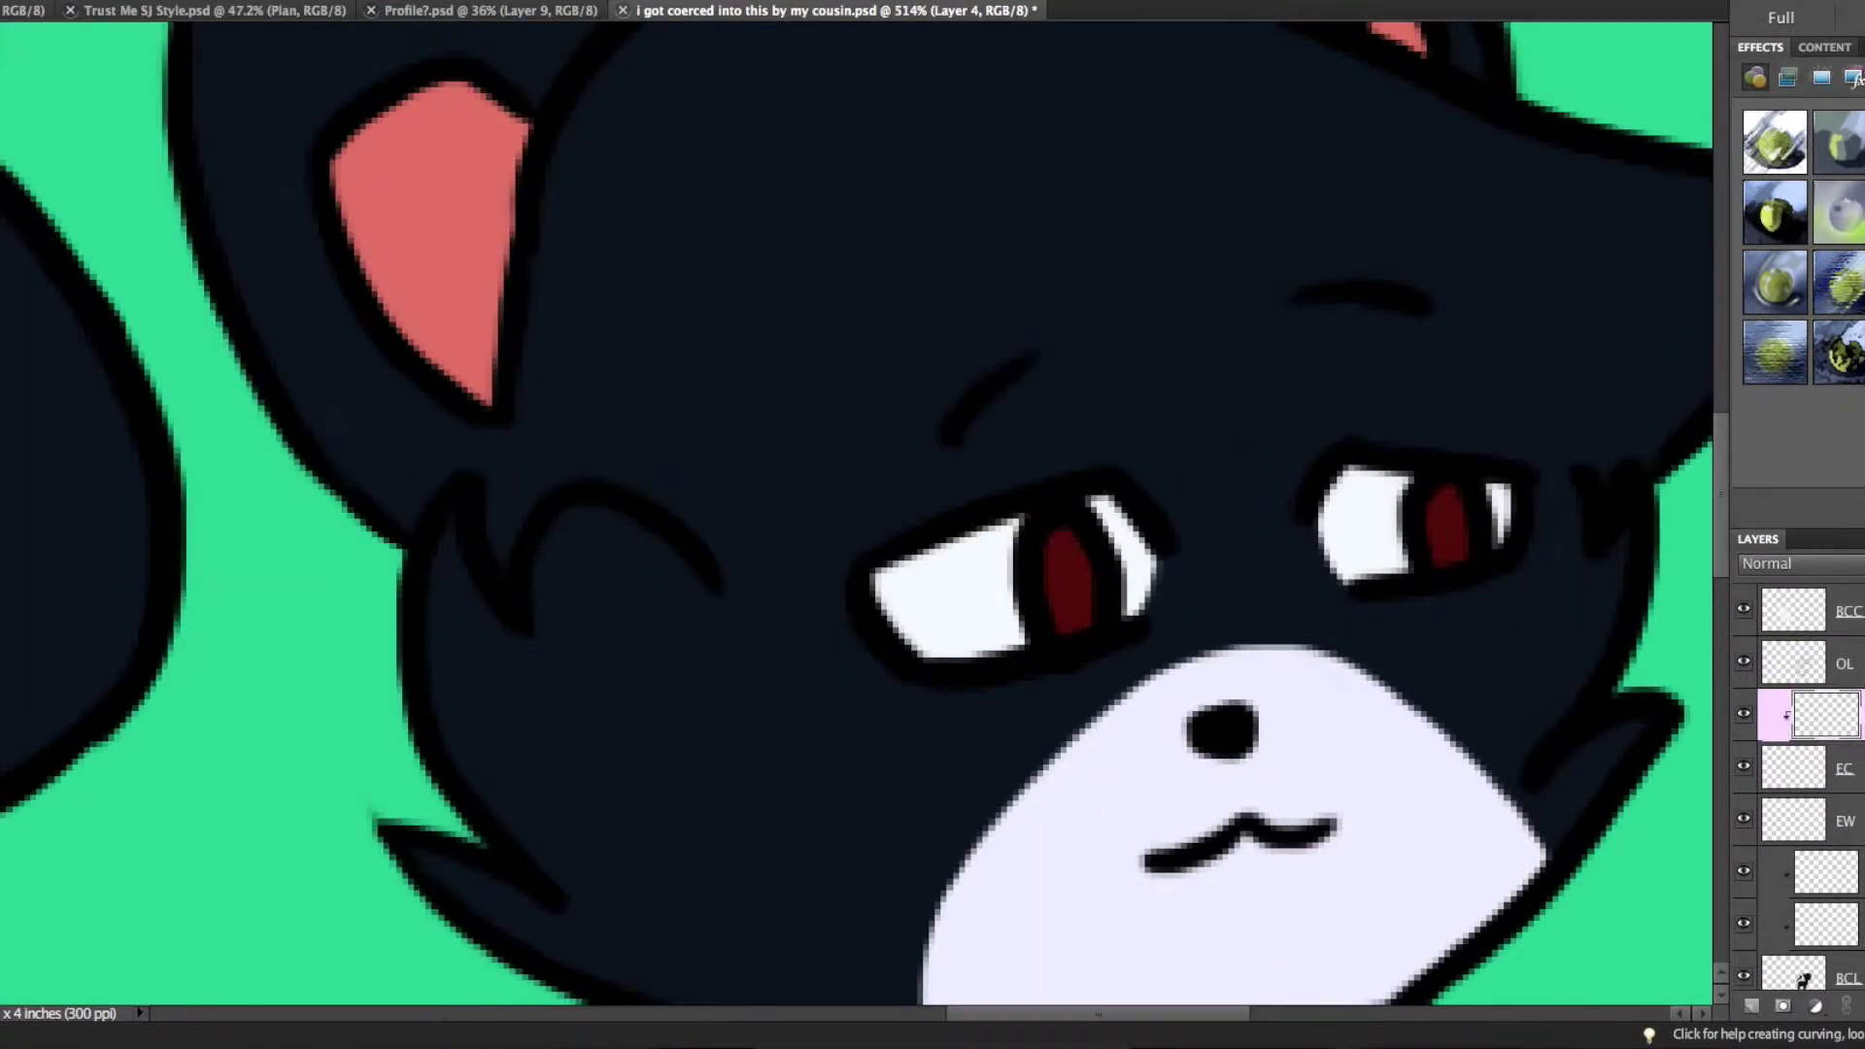
key("super+Tab")
scroll(626, 398, "up", 15)
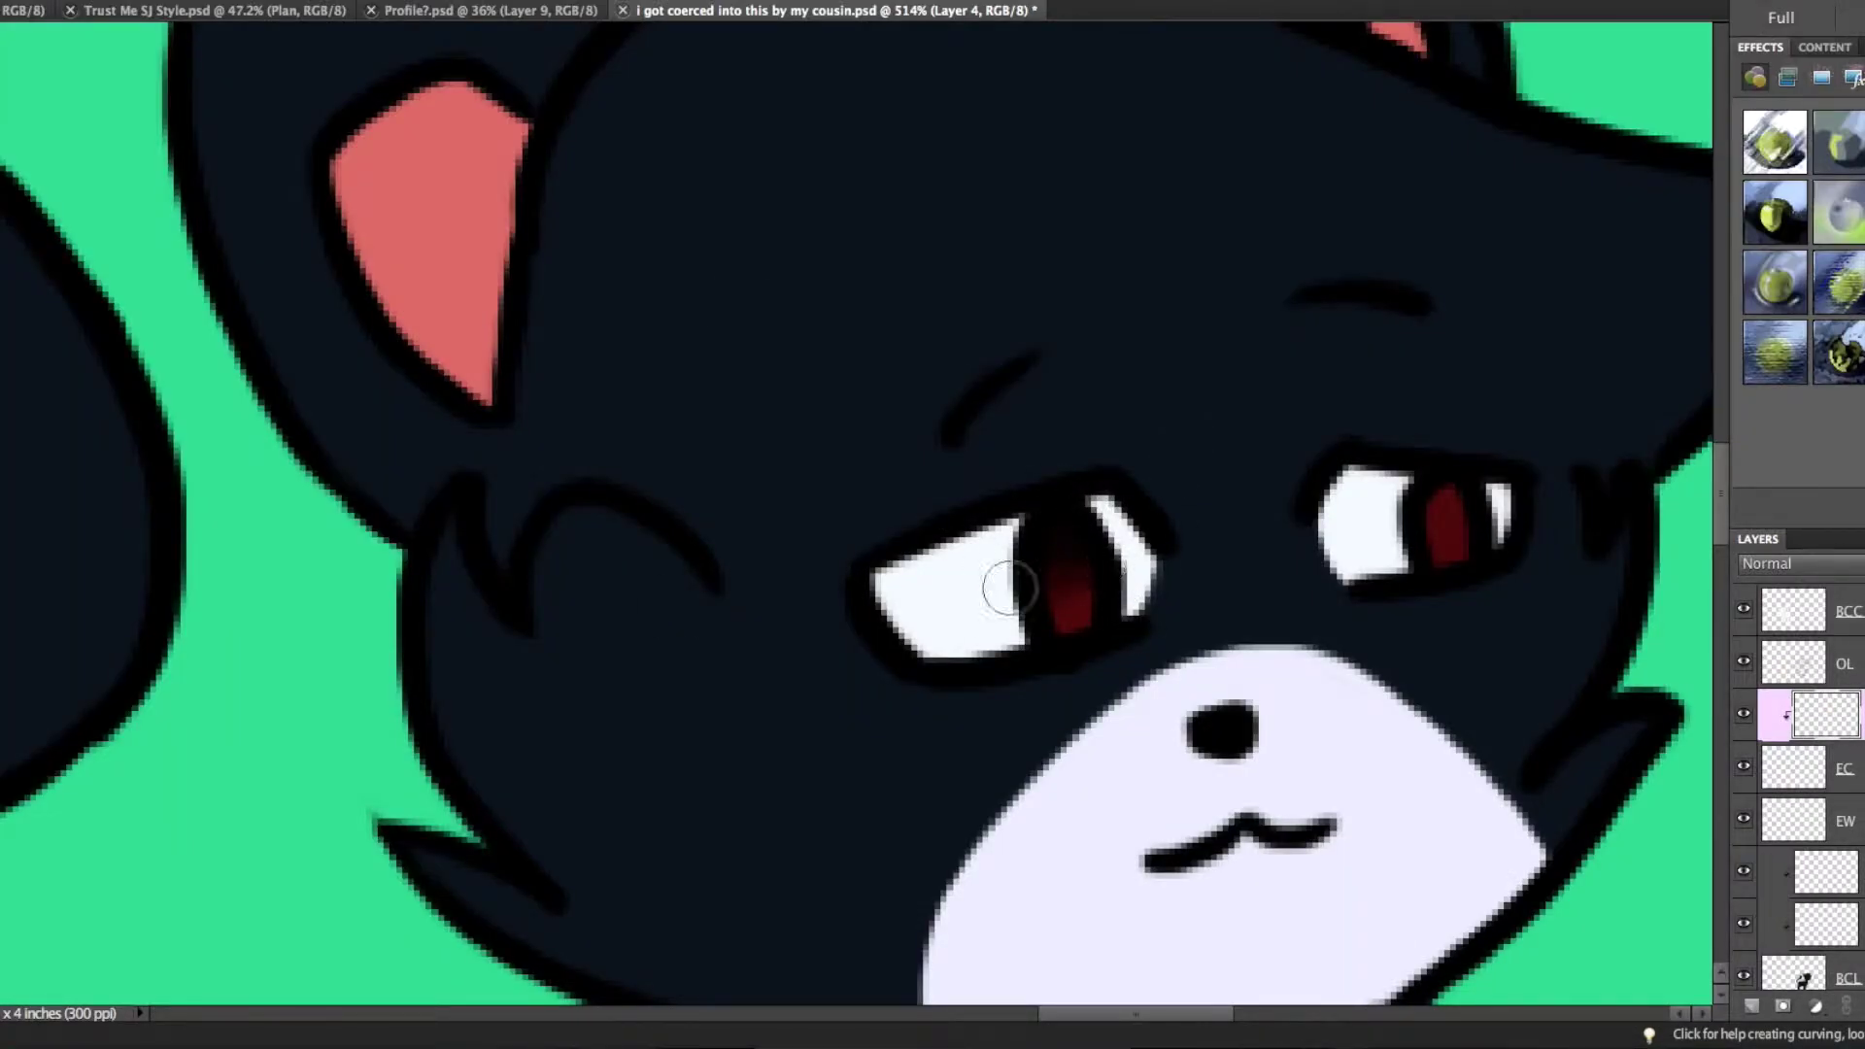
- Add another clipped layer and paint a bright red glow at the base of the black cat's left iris
key("ctrl+shift+alt+n")
right_click(950, 677)
key("Escape")
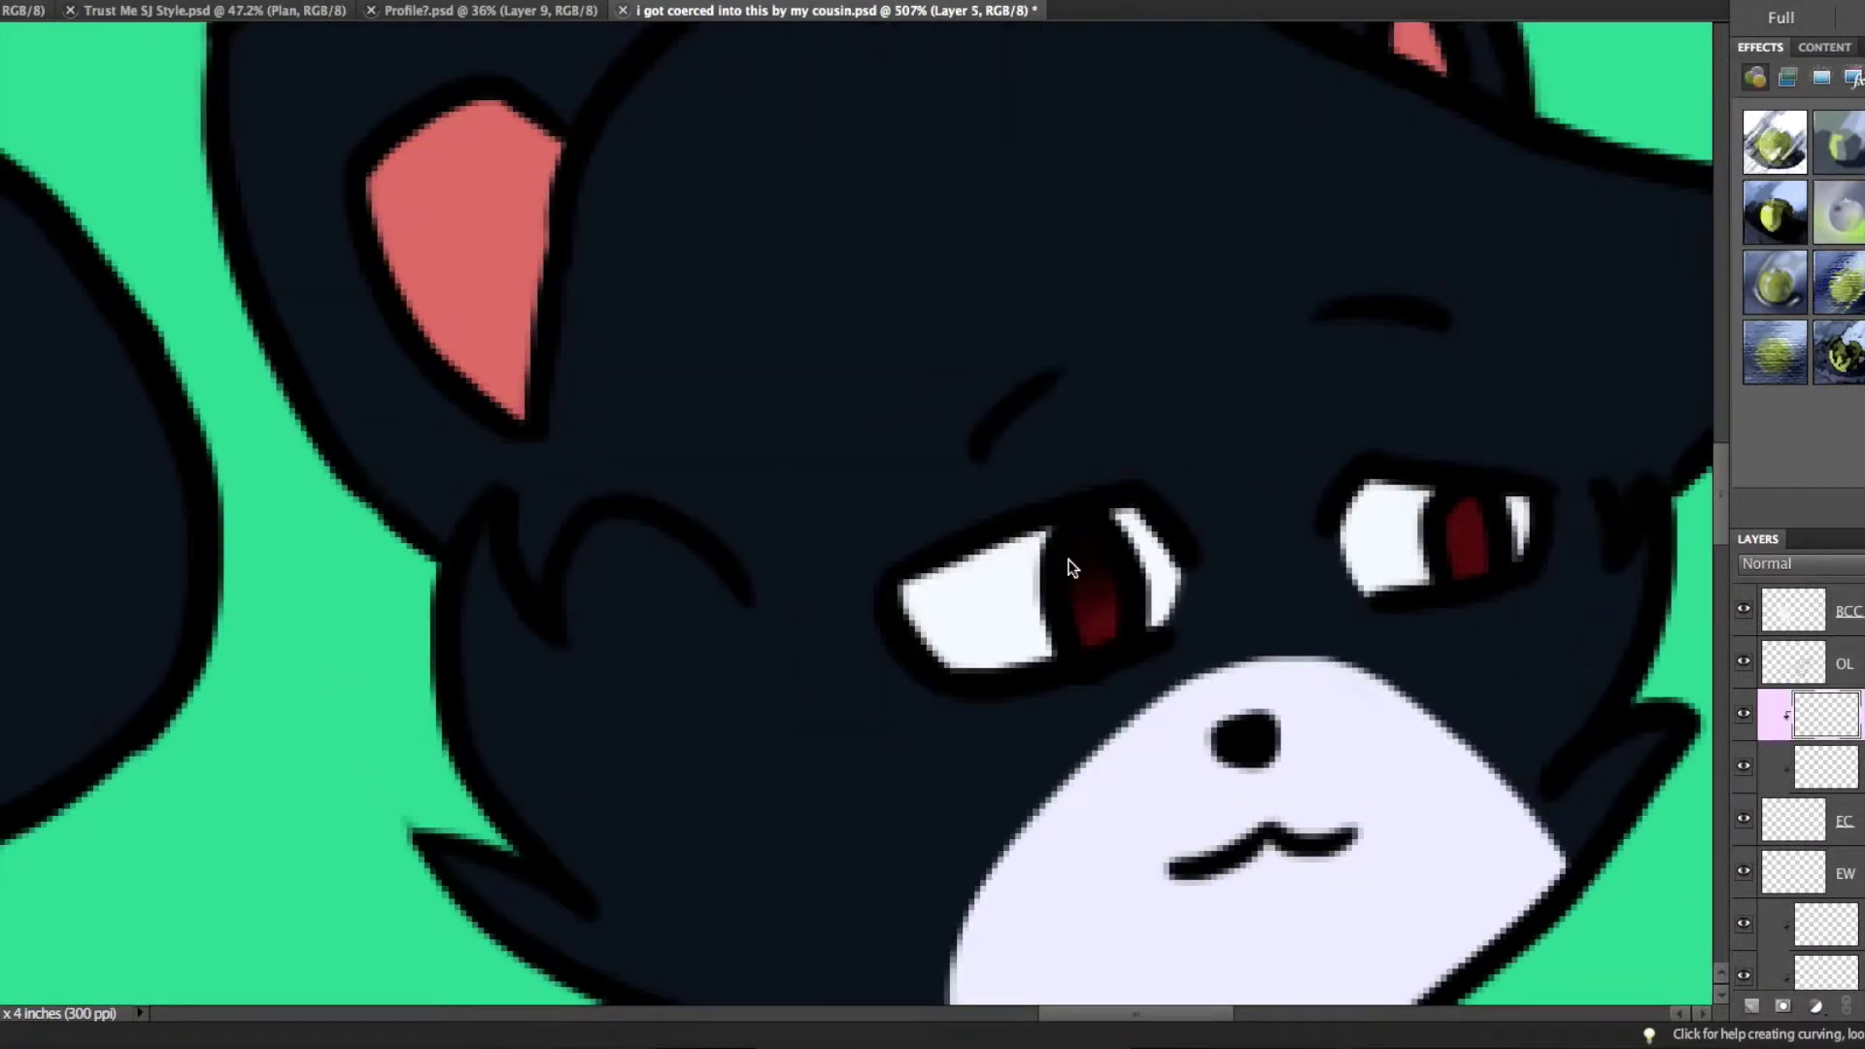
left_click(1096, 636)
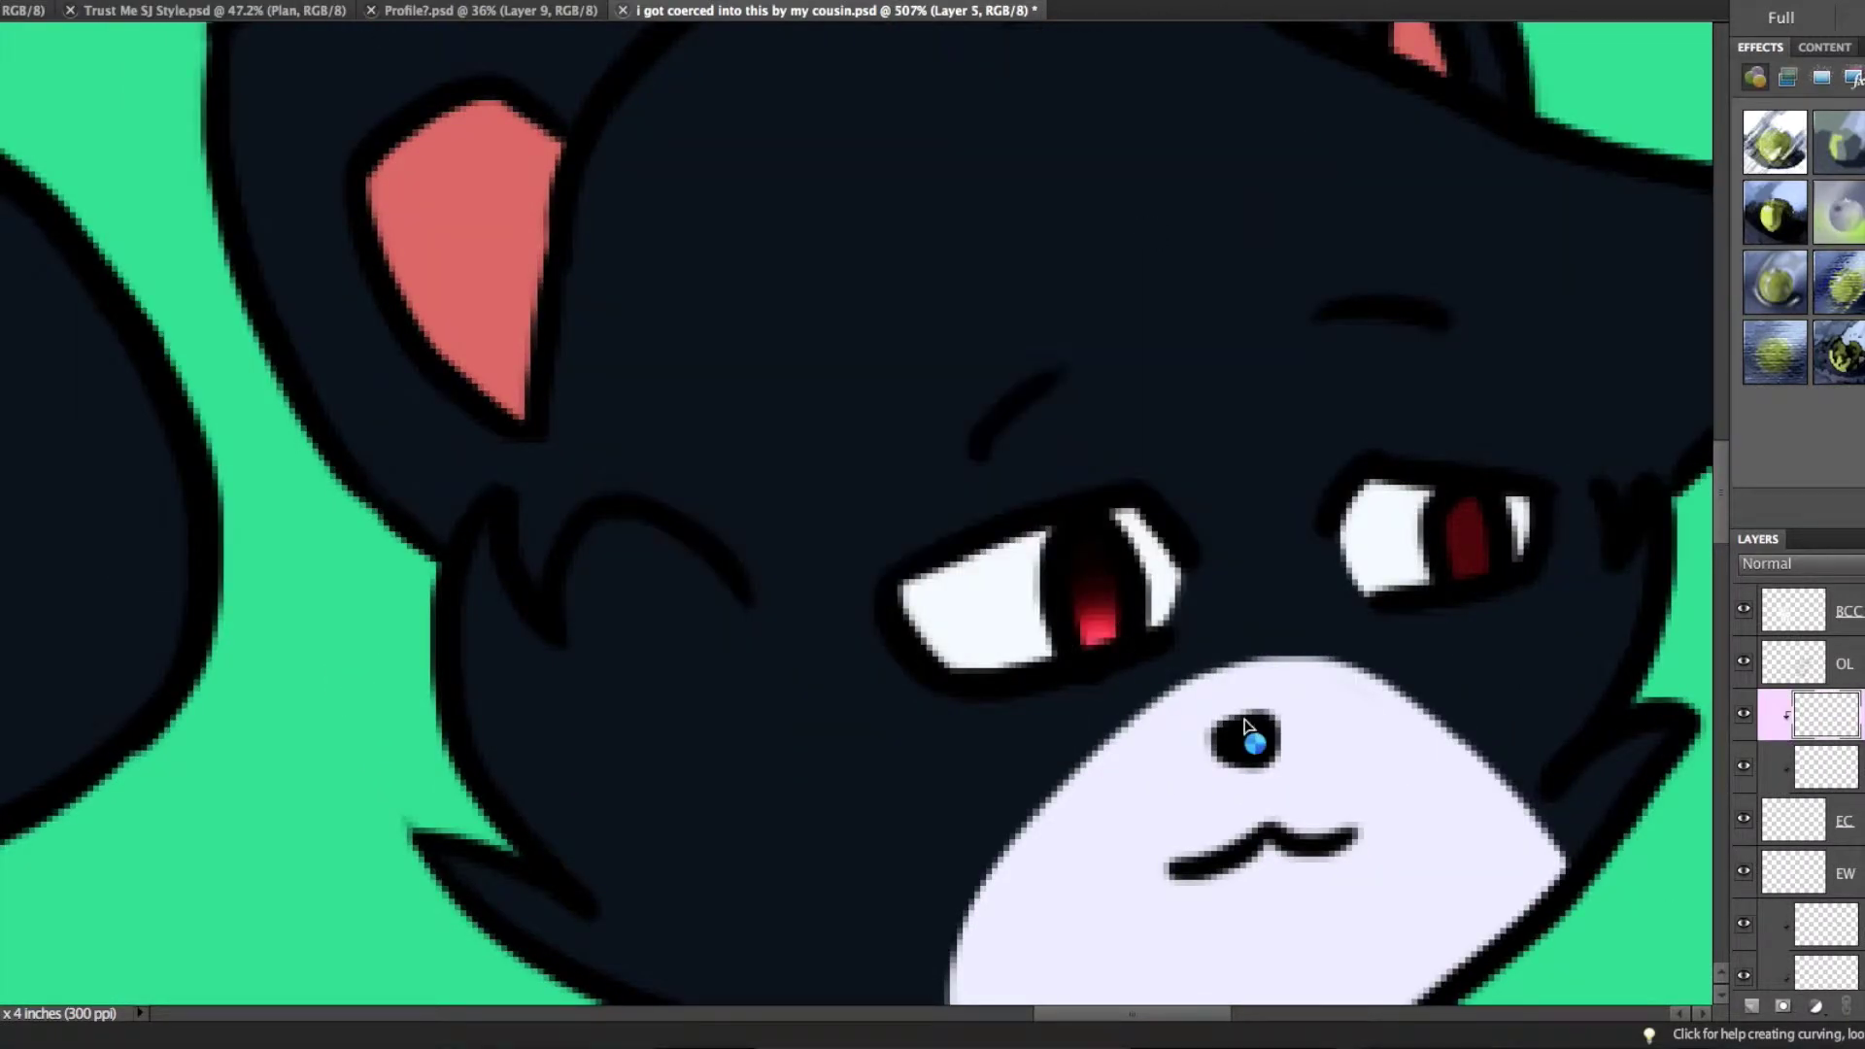
- Duplicate the black cat's left iris shading and move the copy onto the right iris
scroll(1246, 726, "down", 5)
scroll(1247, 726, "up", 5)
right_click(1851, 697)
left_click(1850, 697)
left_click_drag(1153, 659, 1202, 642)
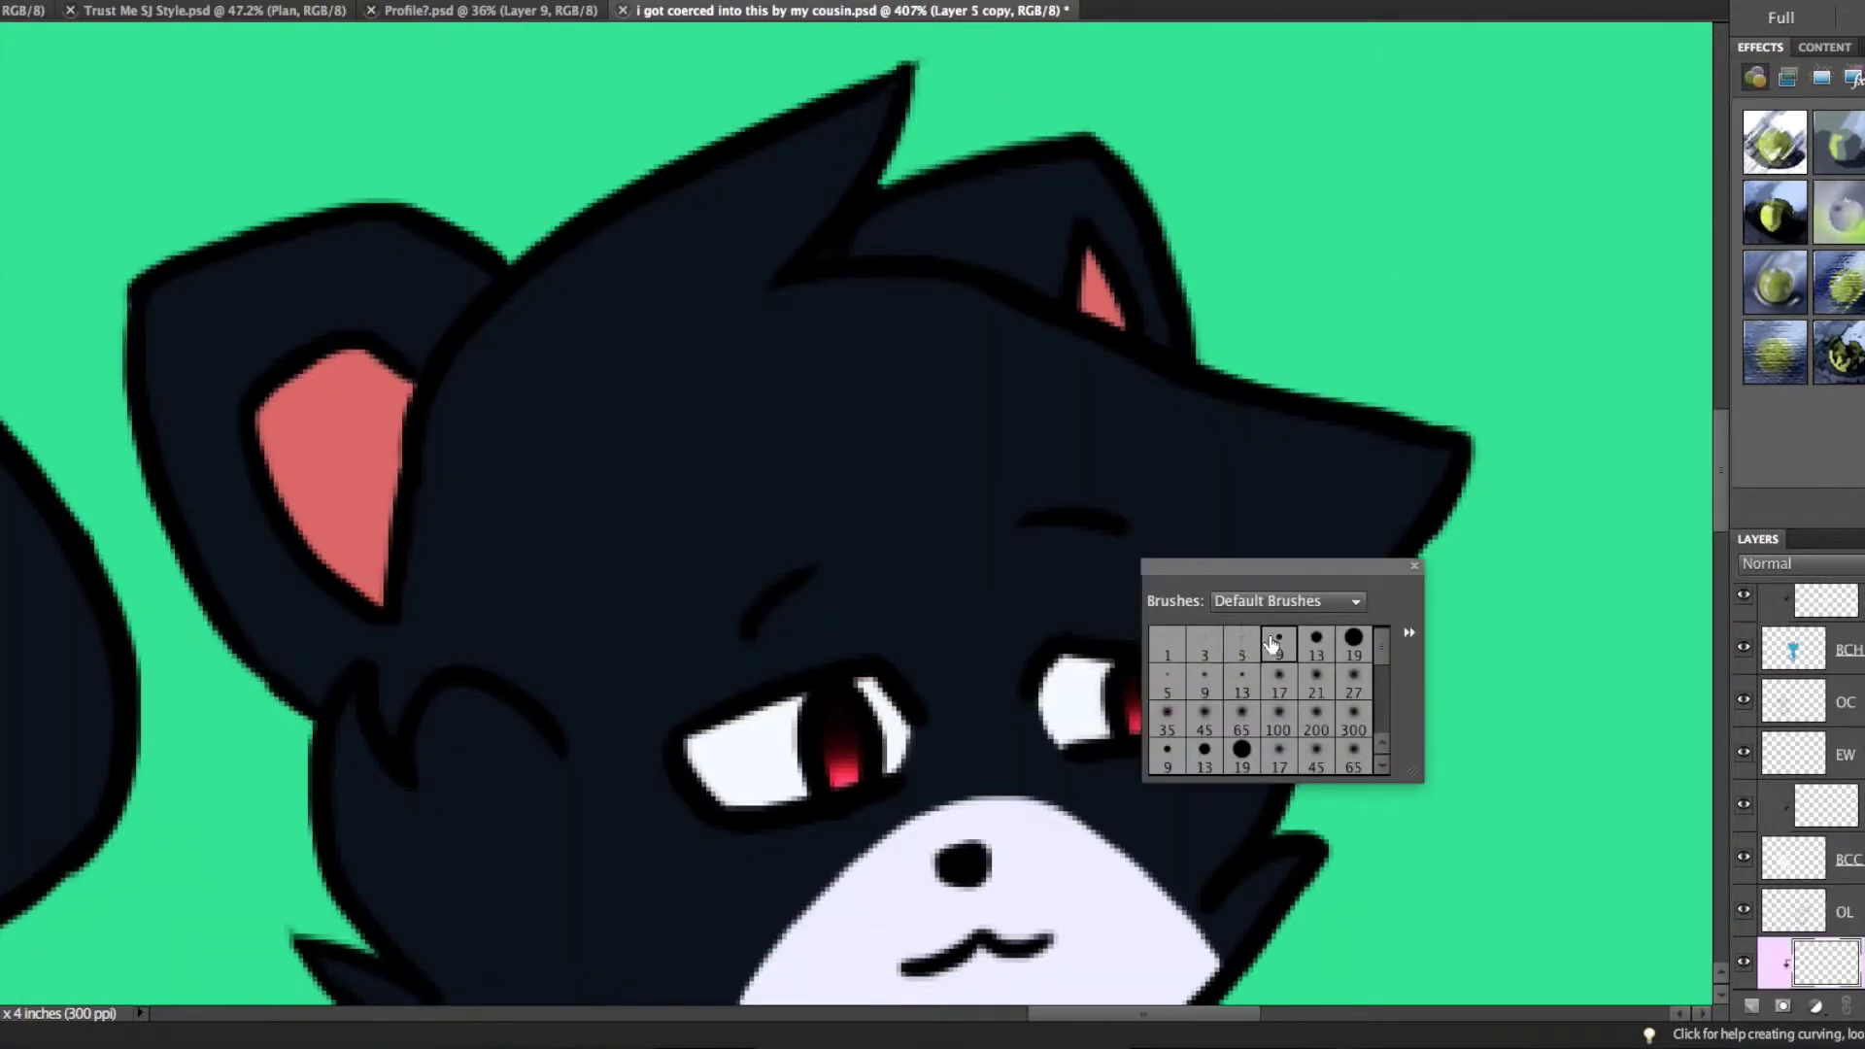
- Paint white highlights over both of the black cat's eyes on layer H with a hard 9 px brush
left_click(1850, 727)
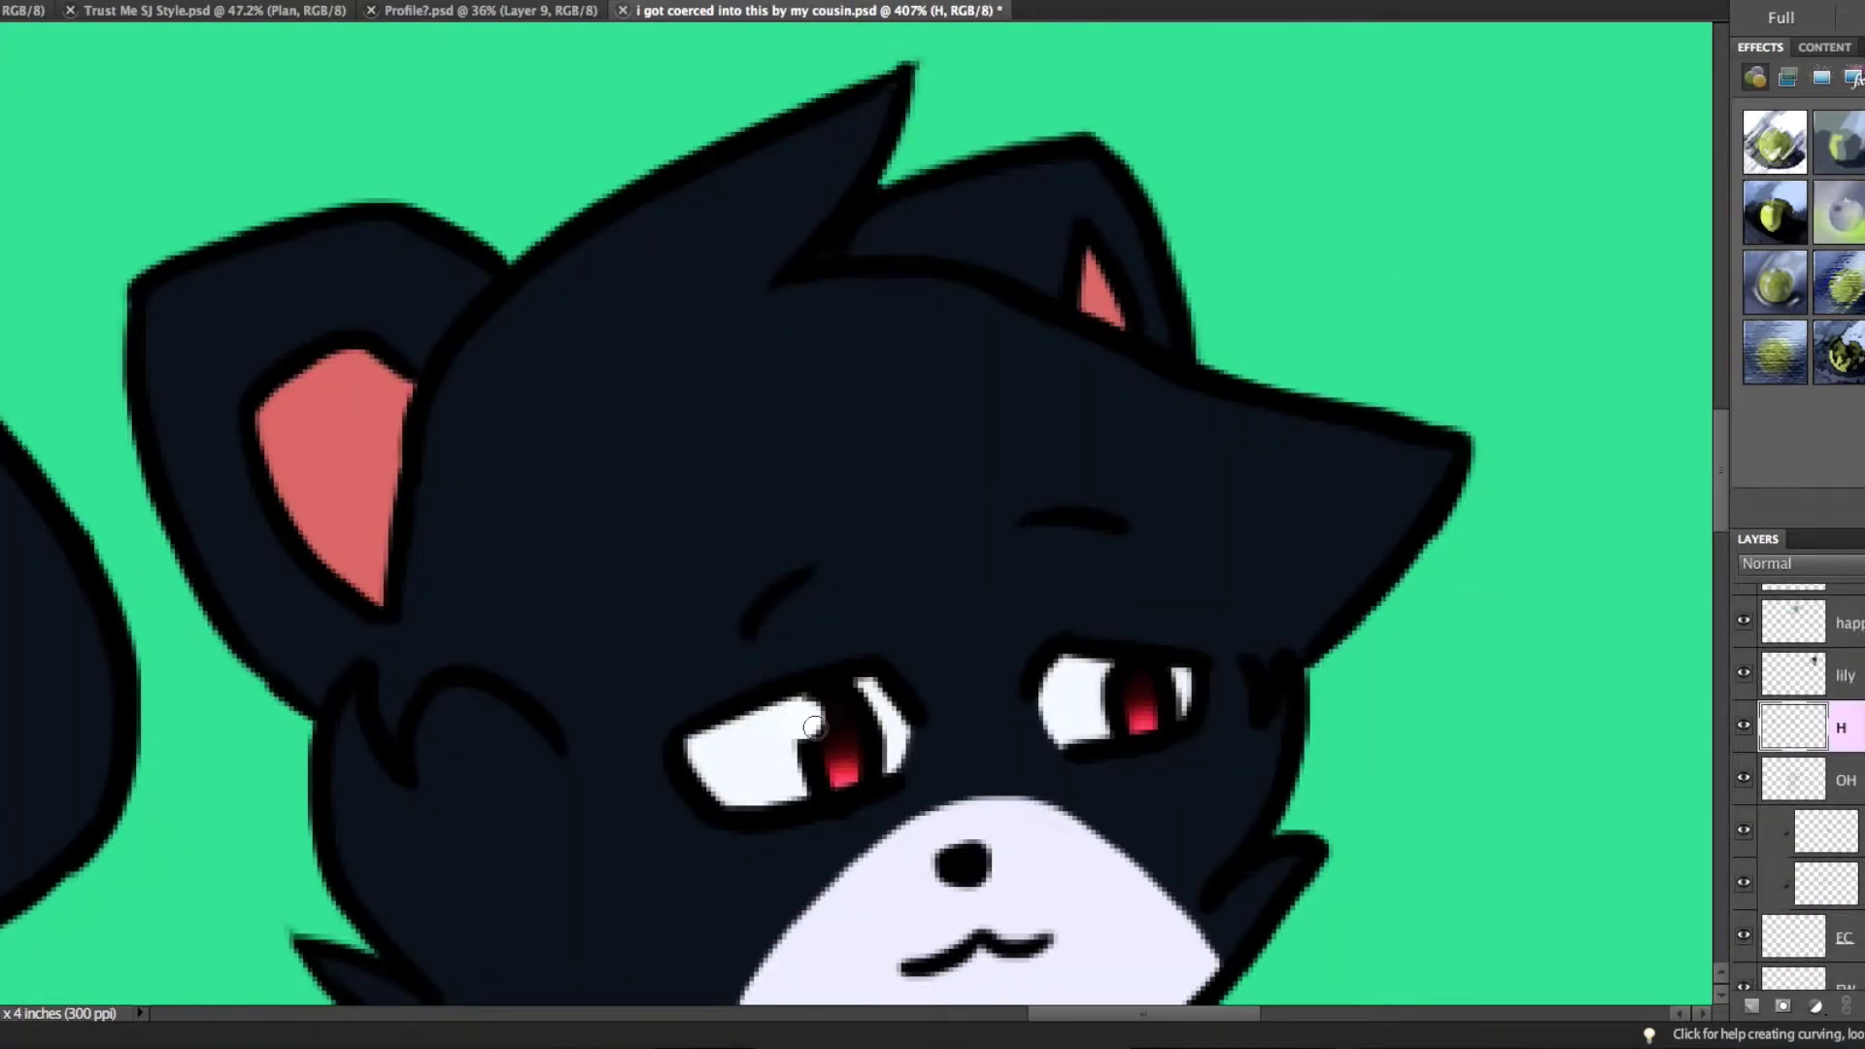
scroll(1253, 712, "down", 5)
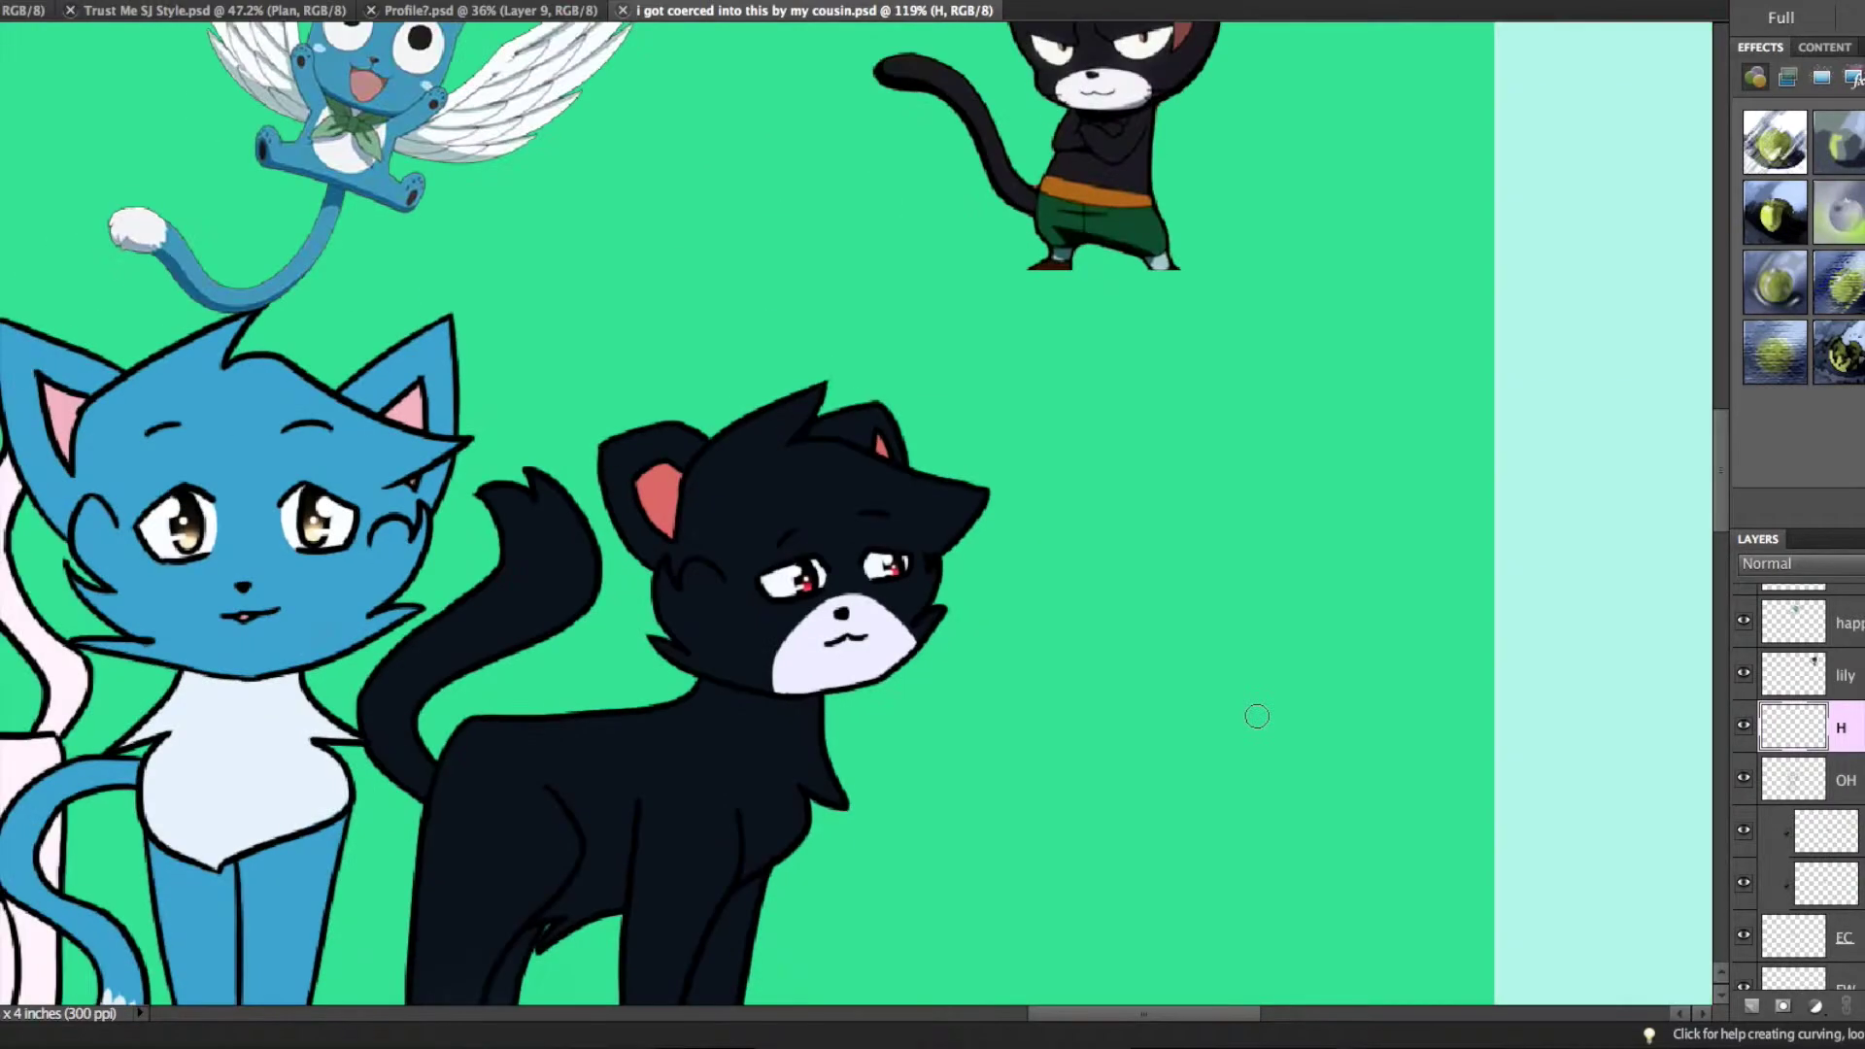
- Add a new layer named EC for the white cat's eye colour above its EW layer
scroll(1253, 712, "up", 5)
scroll(1108, 616, "down", 2)
scroll(1114, 619, "up", 1)
scroll(1107, 622, "down", 5)
scroll(1107, 622, "up", 4)
scroll(1831, 755, "down", 3)
key("ctrl+shift+alt+n")
double_click(1793, 825)
type("EC")
key("Return")
- Fill both of the white cat's irises with brown #7e6440 on EC
scroll(378, 360, "up", 5)
left_click(879, 321)
type("945b0a")
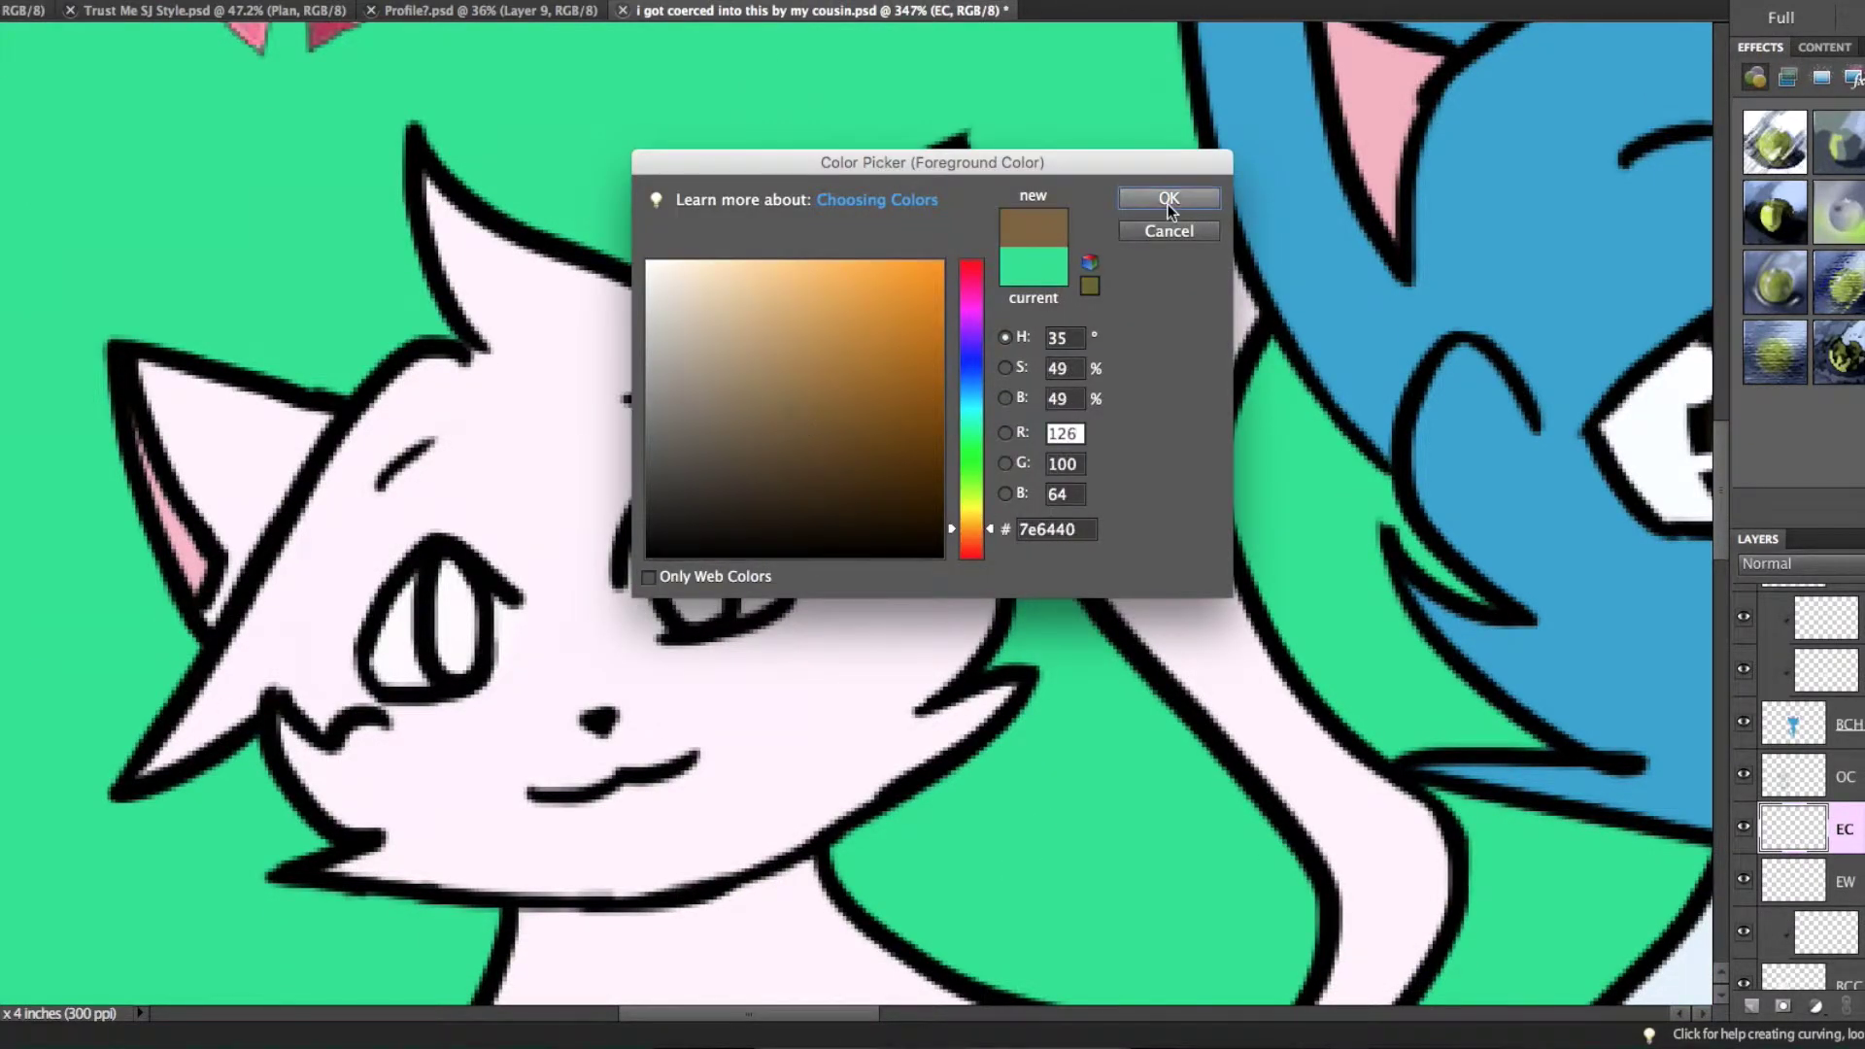
left_click(1170, 199)
left_click_drag(445, 565, 447, 656)
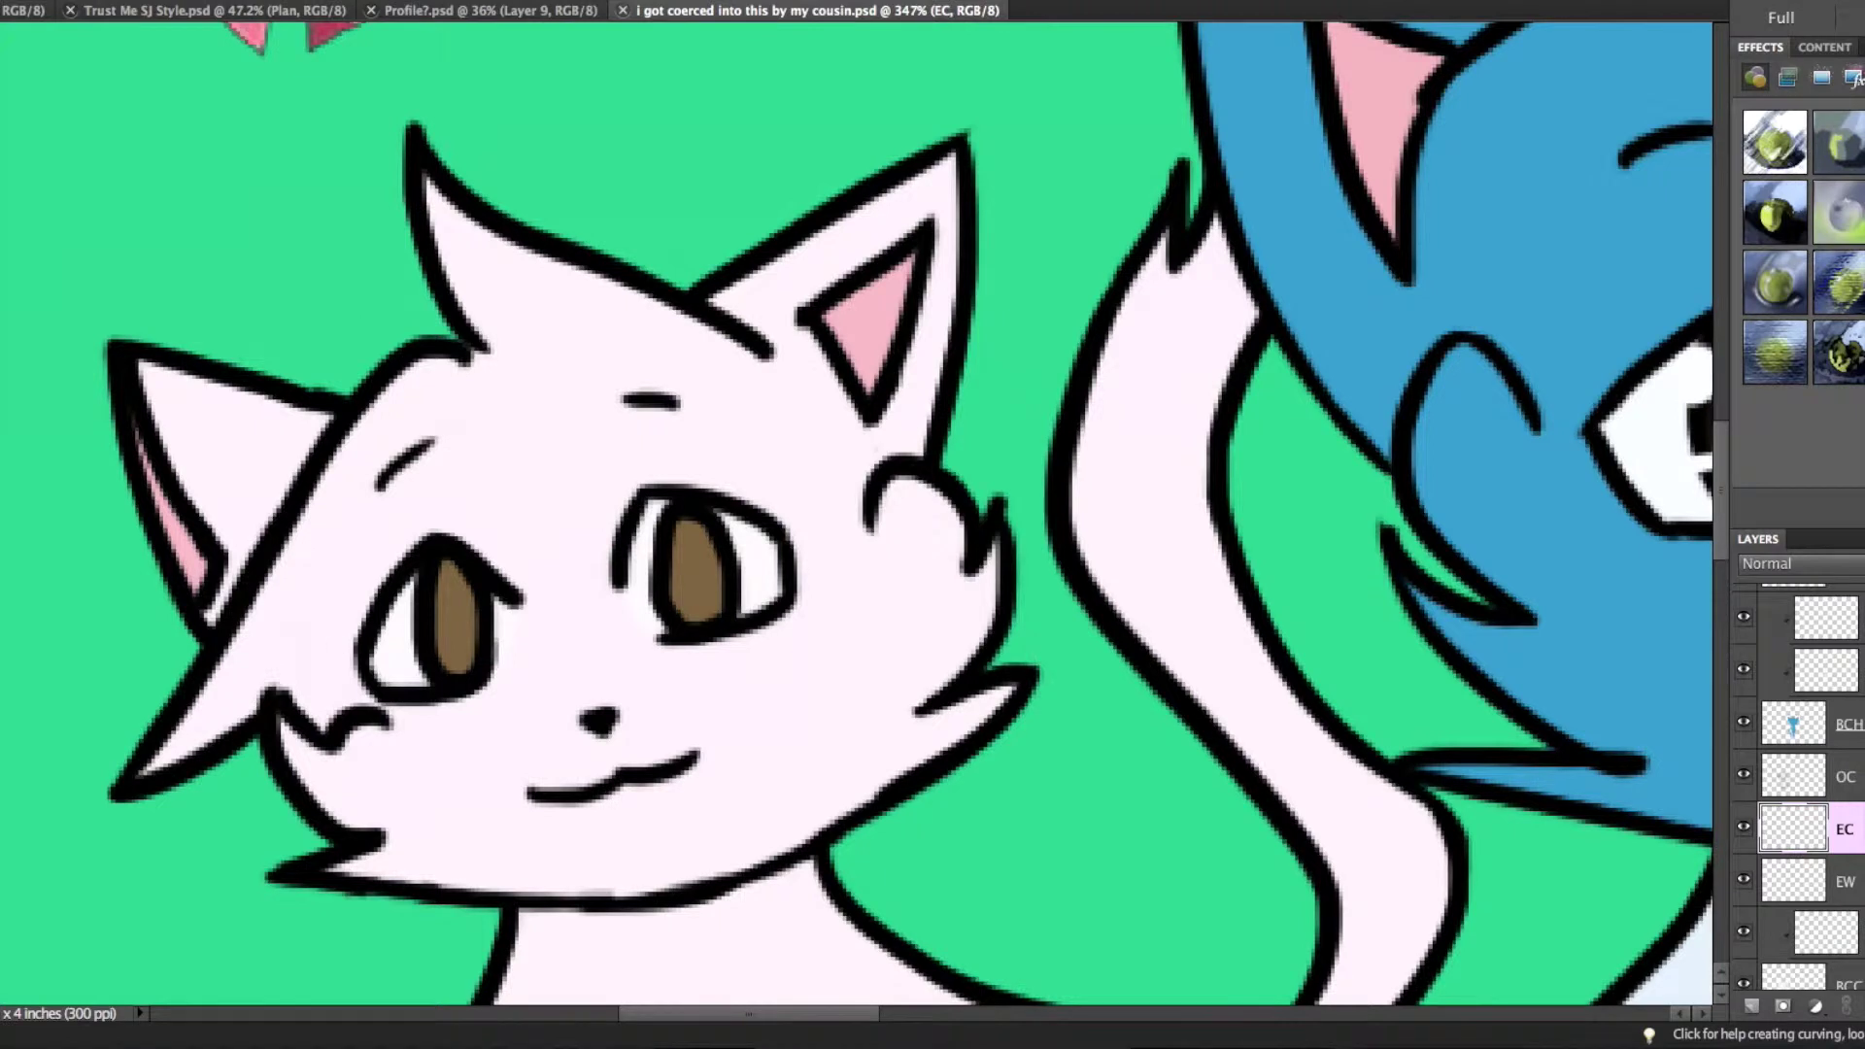
- Shade the upper part of the white cat's left iris dark on a new layer clipped to EC
key("ctrl+z")
key("ctrl+z")
key("ctrl+shift+alt+n")
left_click(1171, 198)
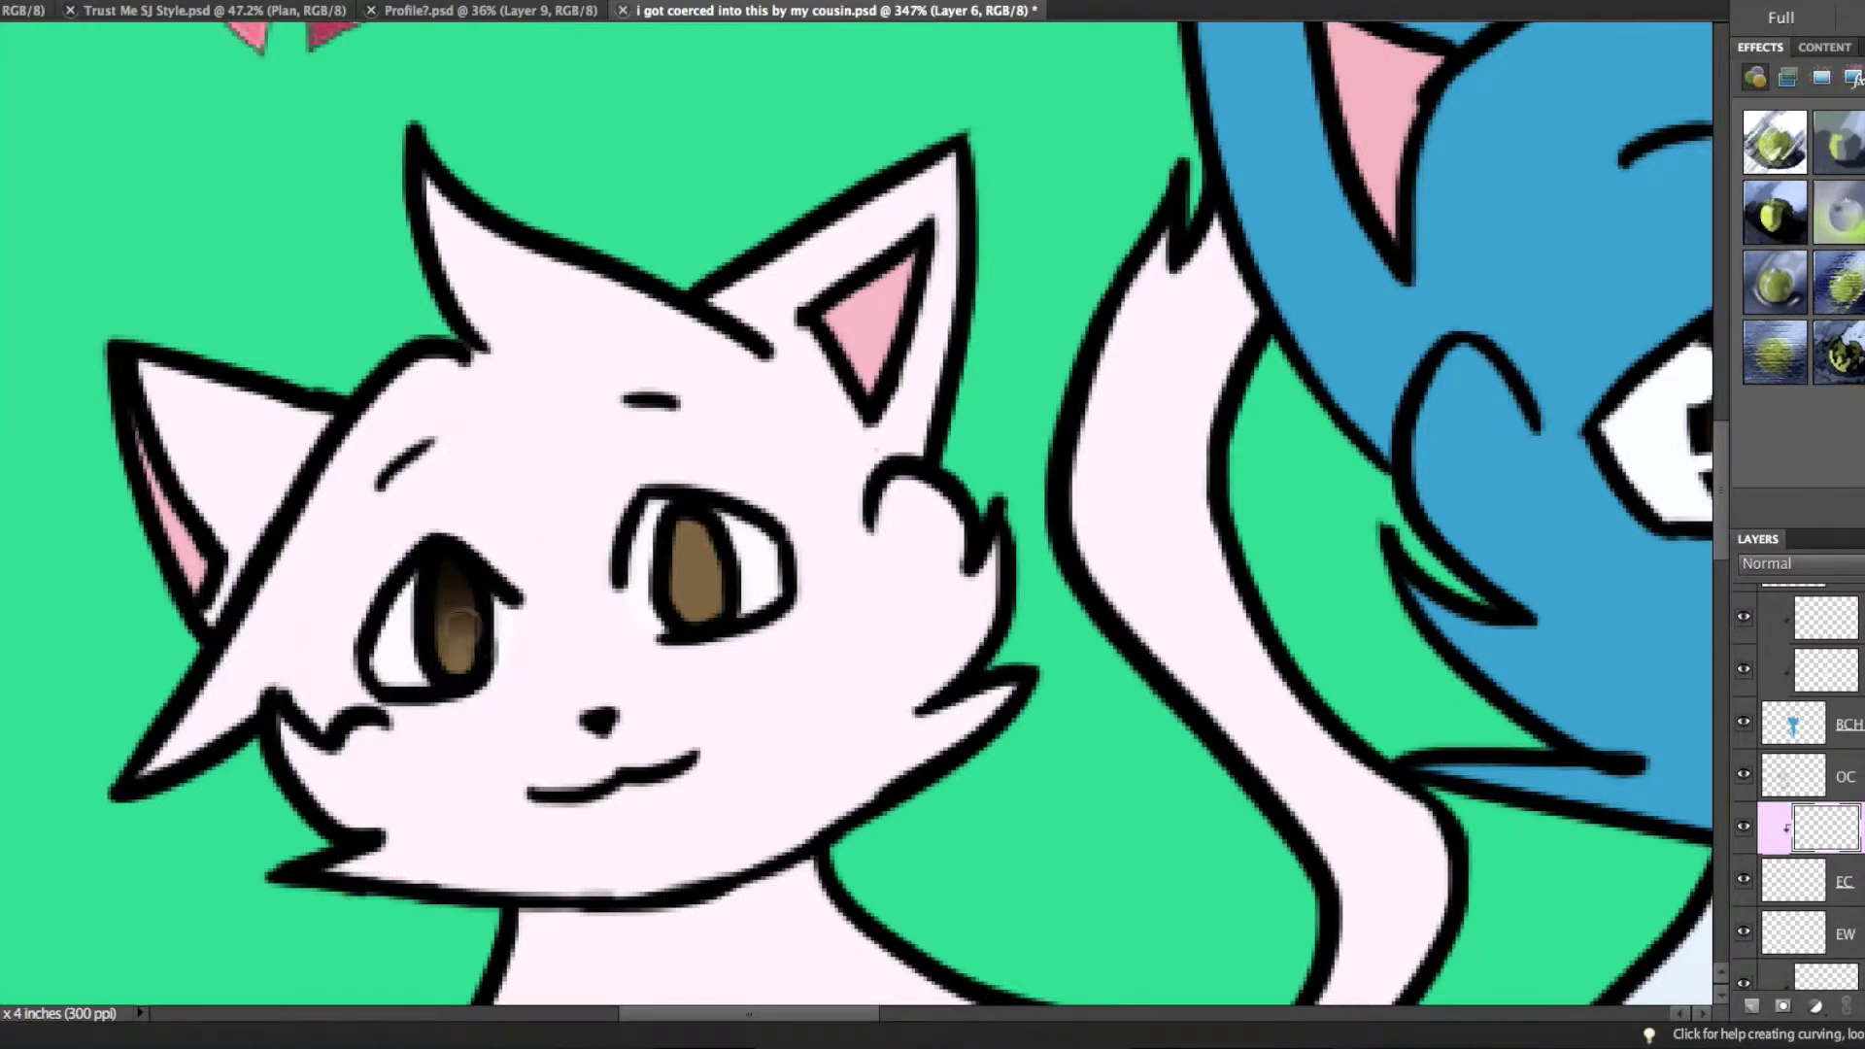
- Add another clipped layer and paint a pale cream glow at the base of the white cat's left iris
scroll(575, 502, "up", 1)
key("ctrl+shift+alt+n")
right_click(924, 708)
right_click(237, 137, "shift")
left_click(146, 133)
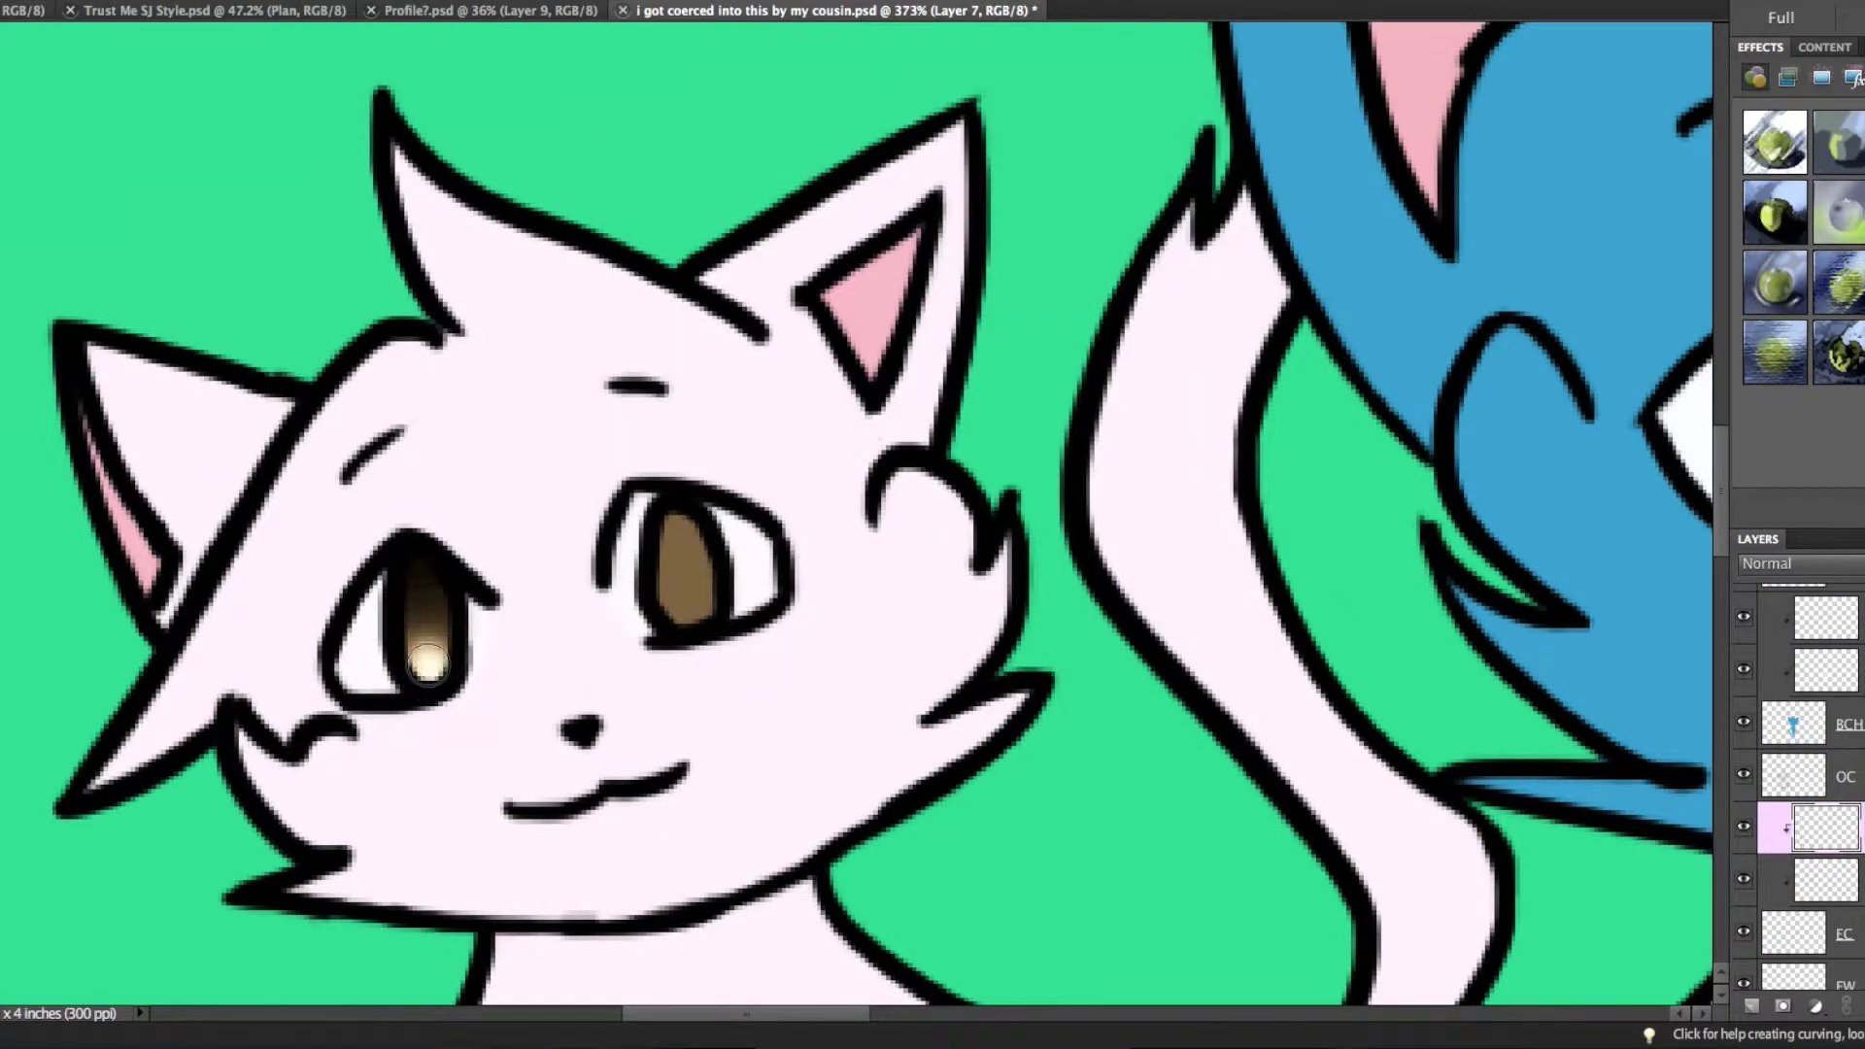
- Duplicate the white cat's left iris shading and move the copy onto the right iris
right_click(1826, 828)
left_click(1778, 864)
key("Return")
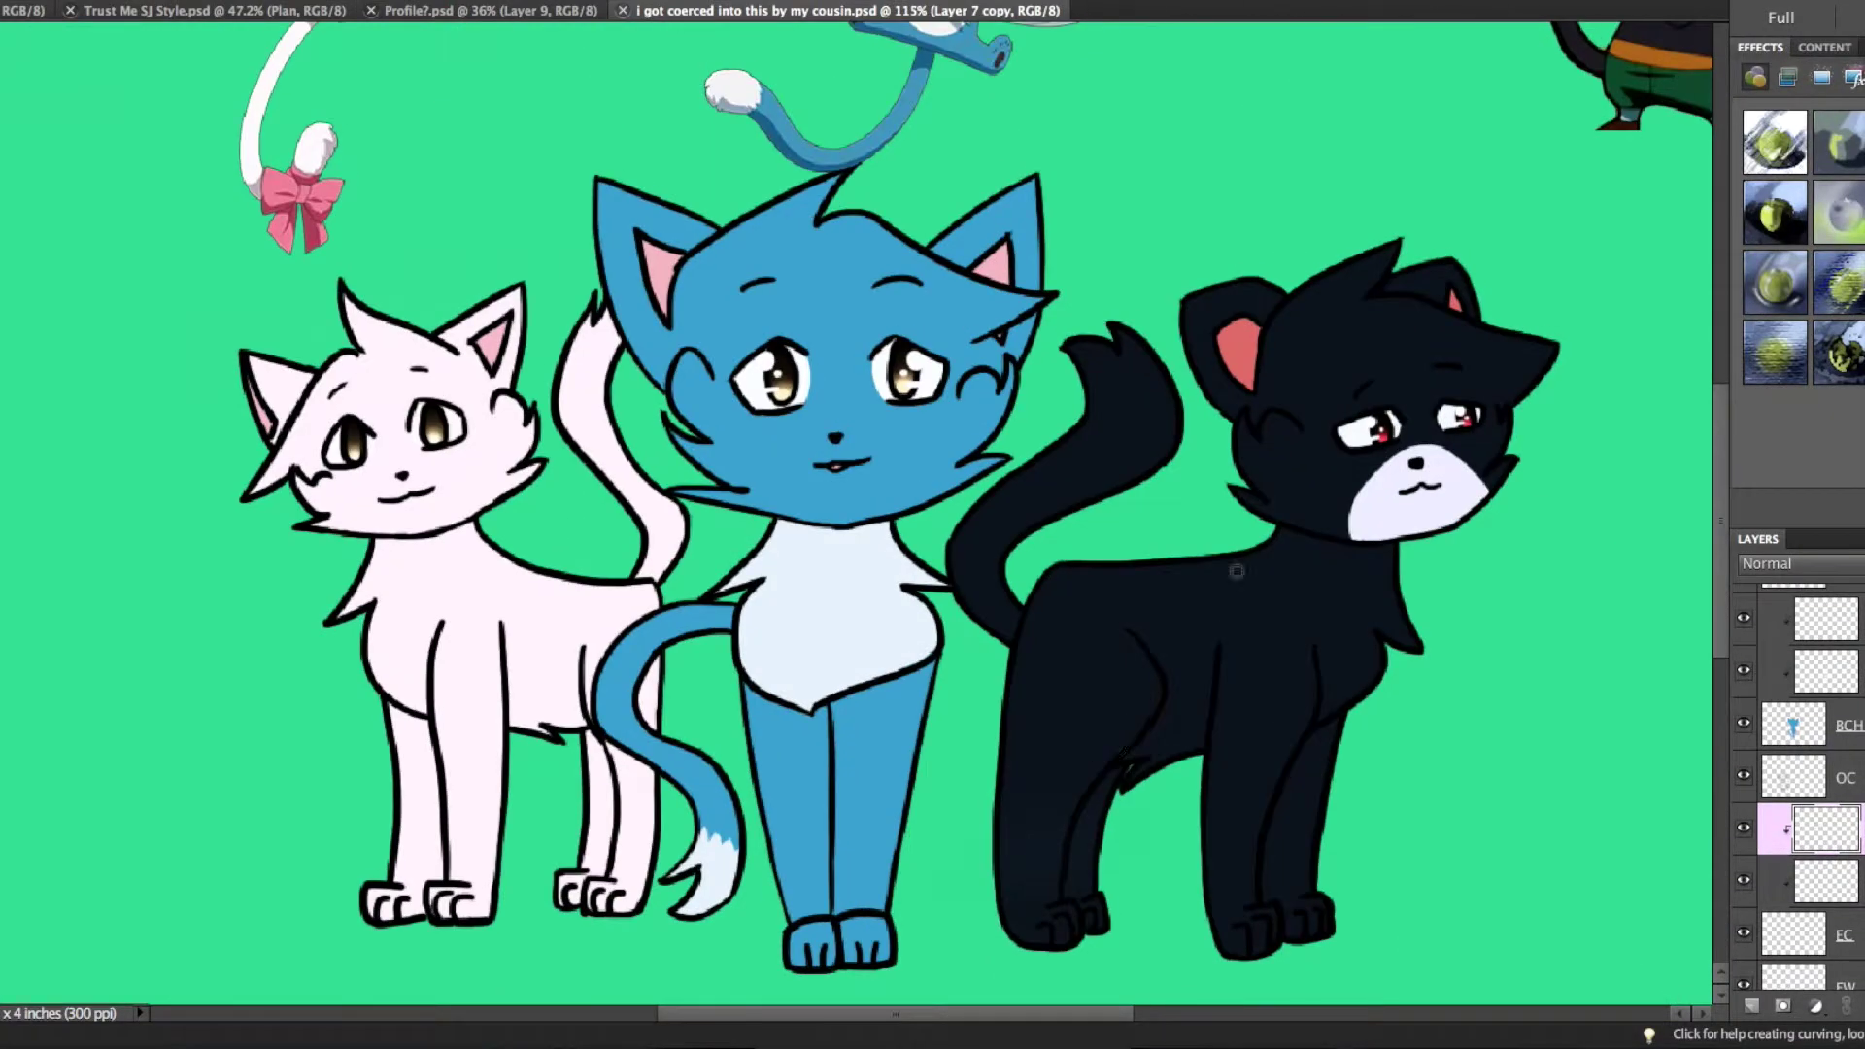
- Paint white highlights over both of the white cat's eyes on layer H
scroll(495, 452, "up", 5)
right_click(632, 512)
left_click(496, 452)
key("ctrl+0")
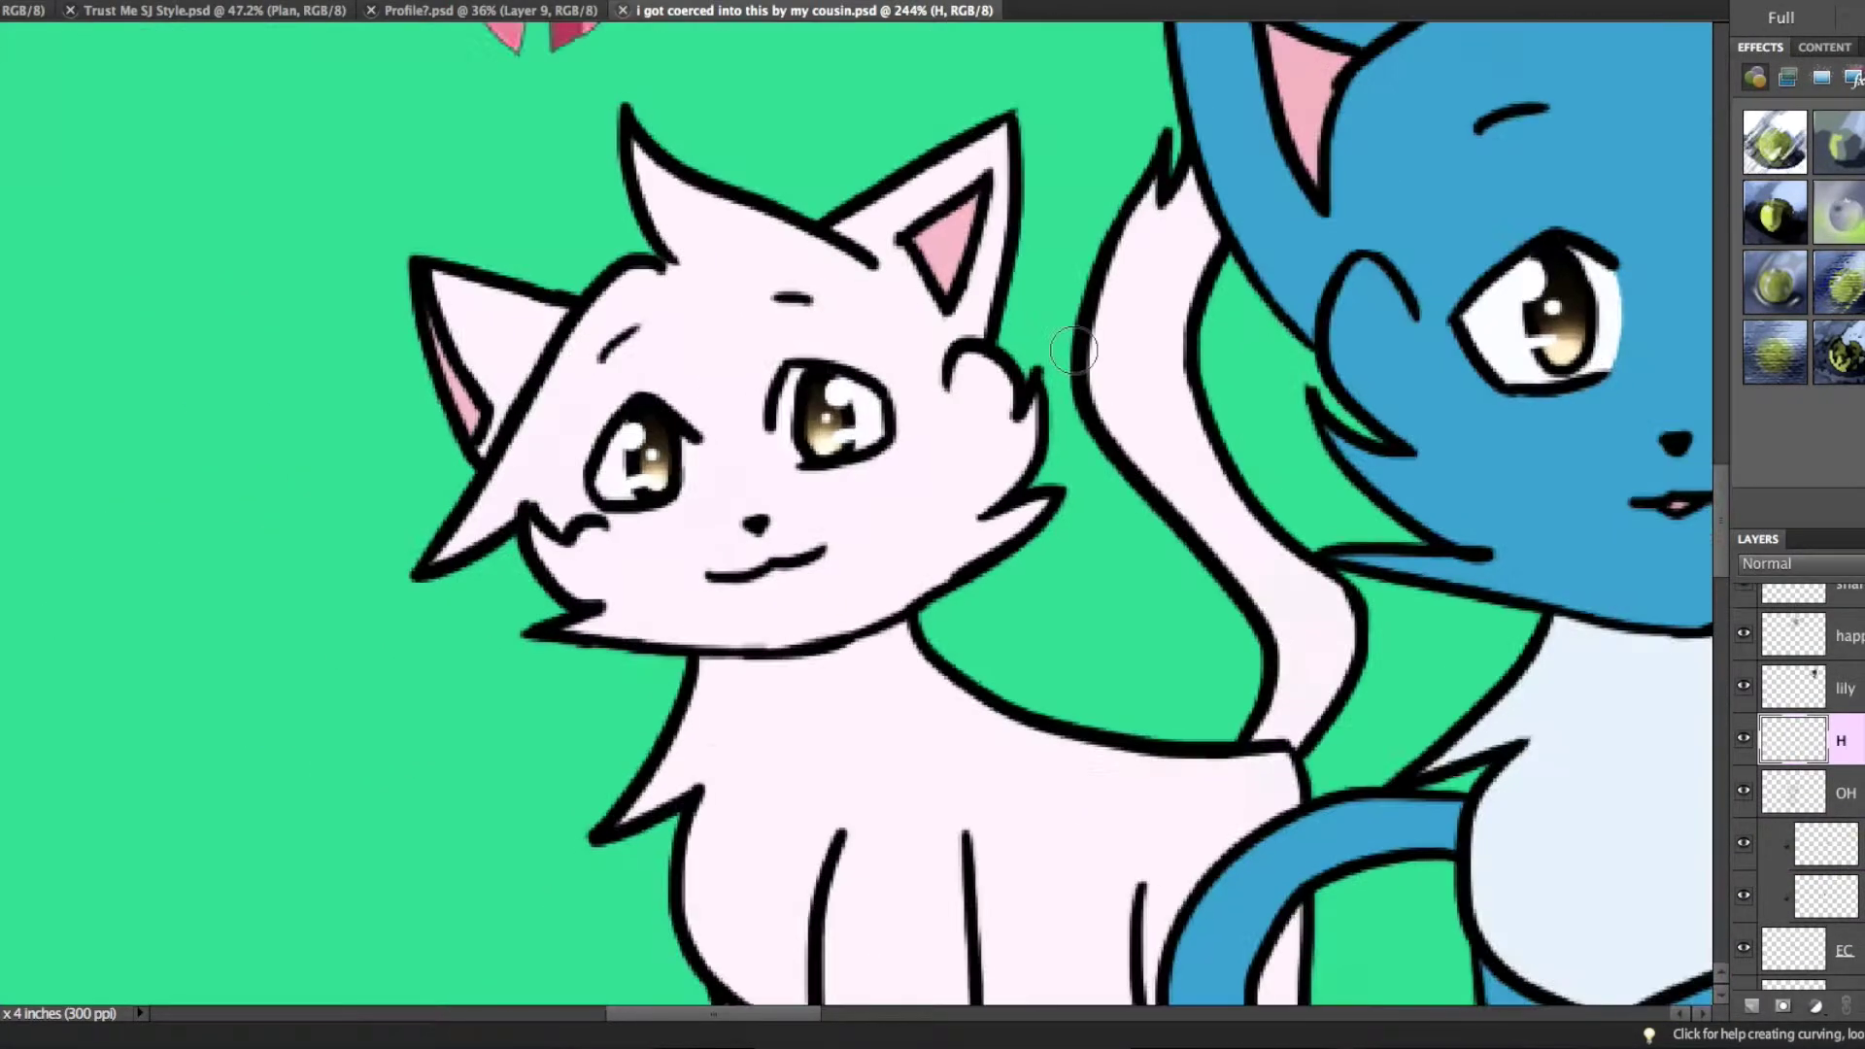
- Merge the clipped iris shading layers above each cat's EC into a single layer
scroll(622, 272, "up", 5)
scroll(1228, 200, "down", 10)
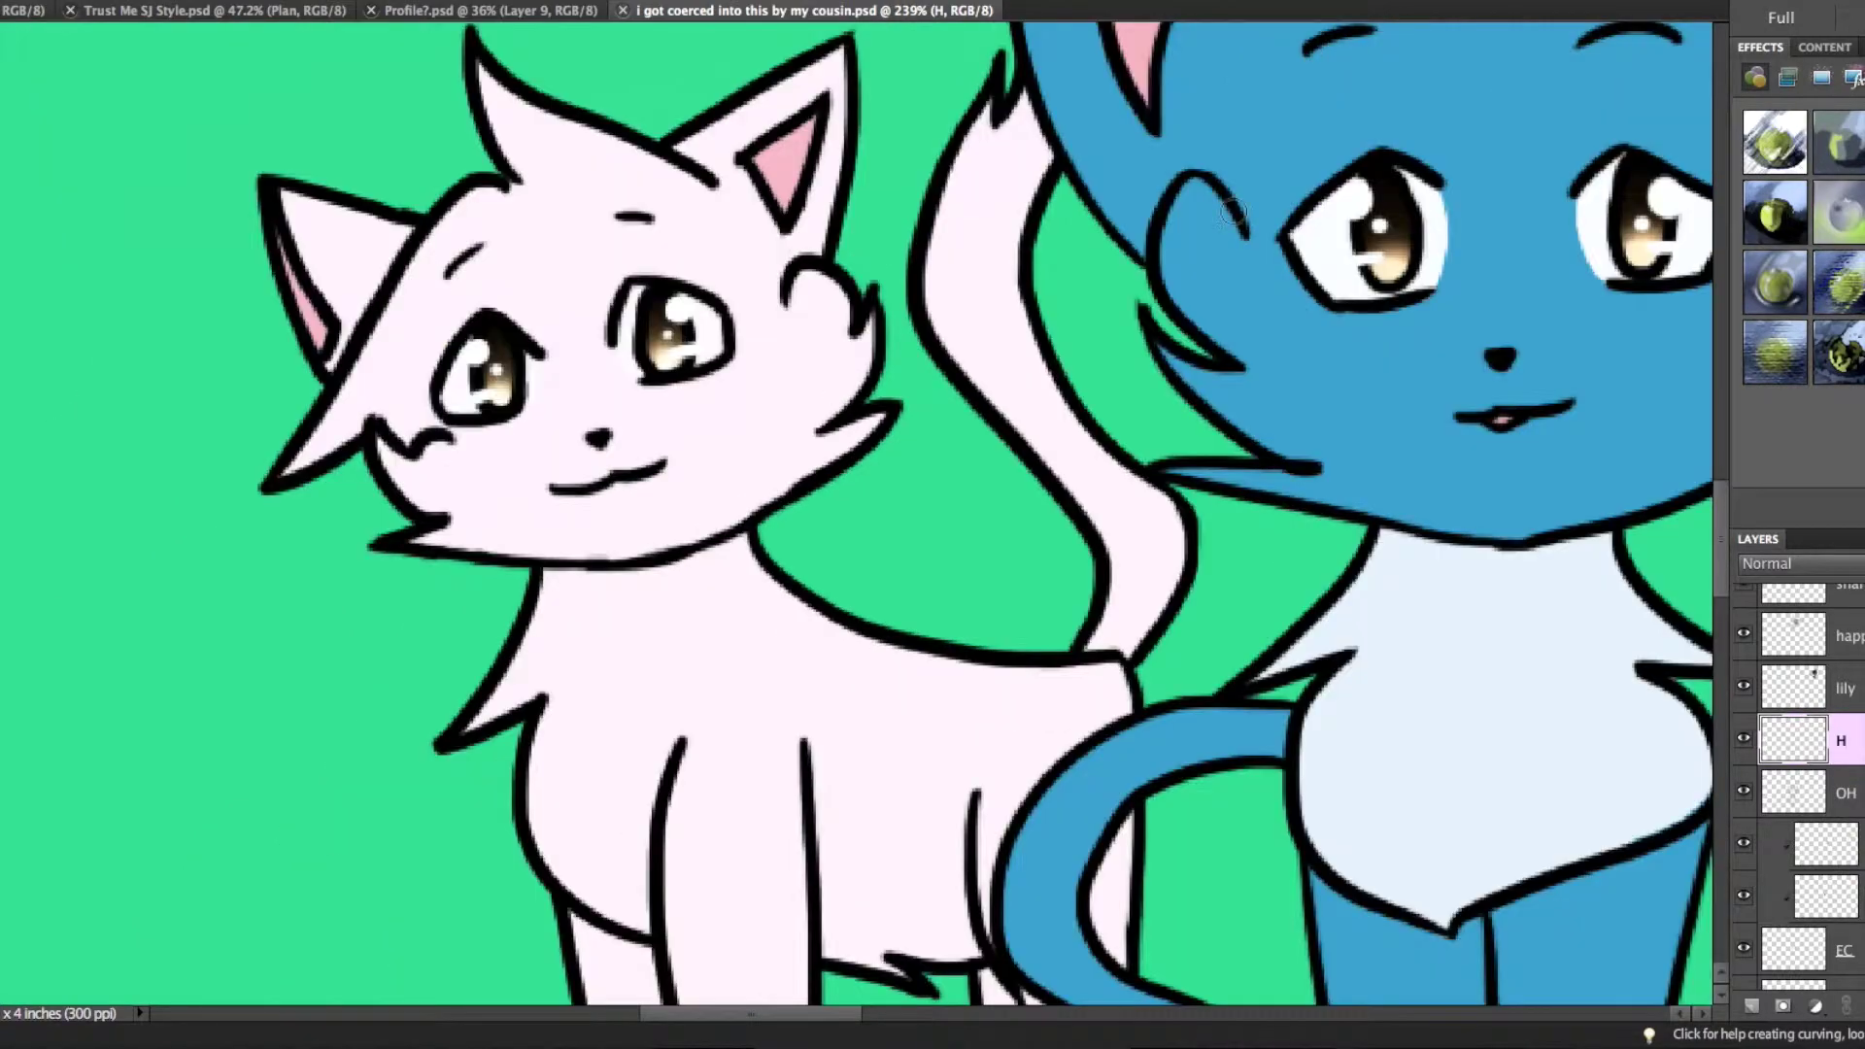
scroll(1797, 777, "down", 4)
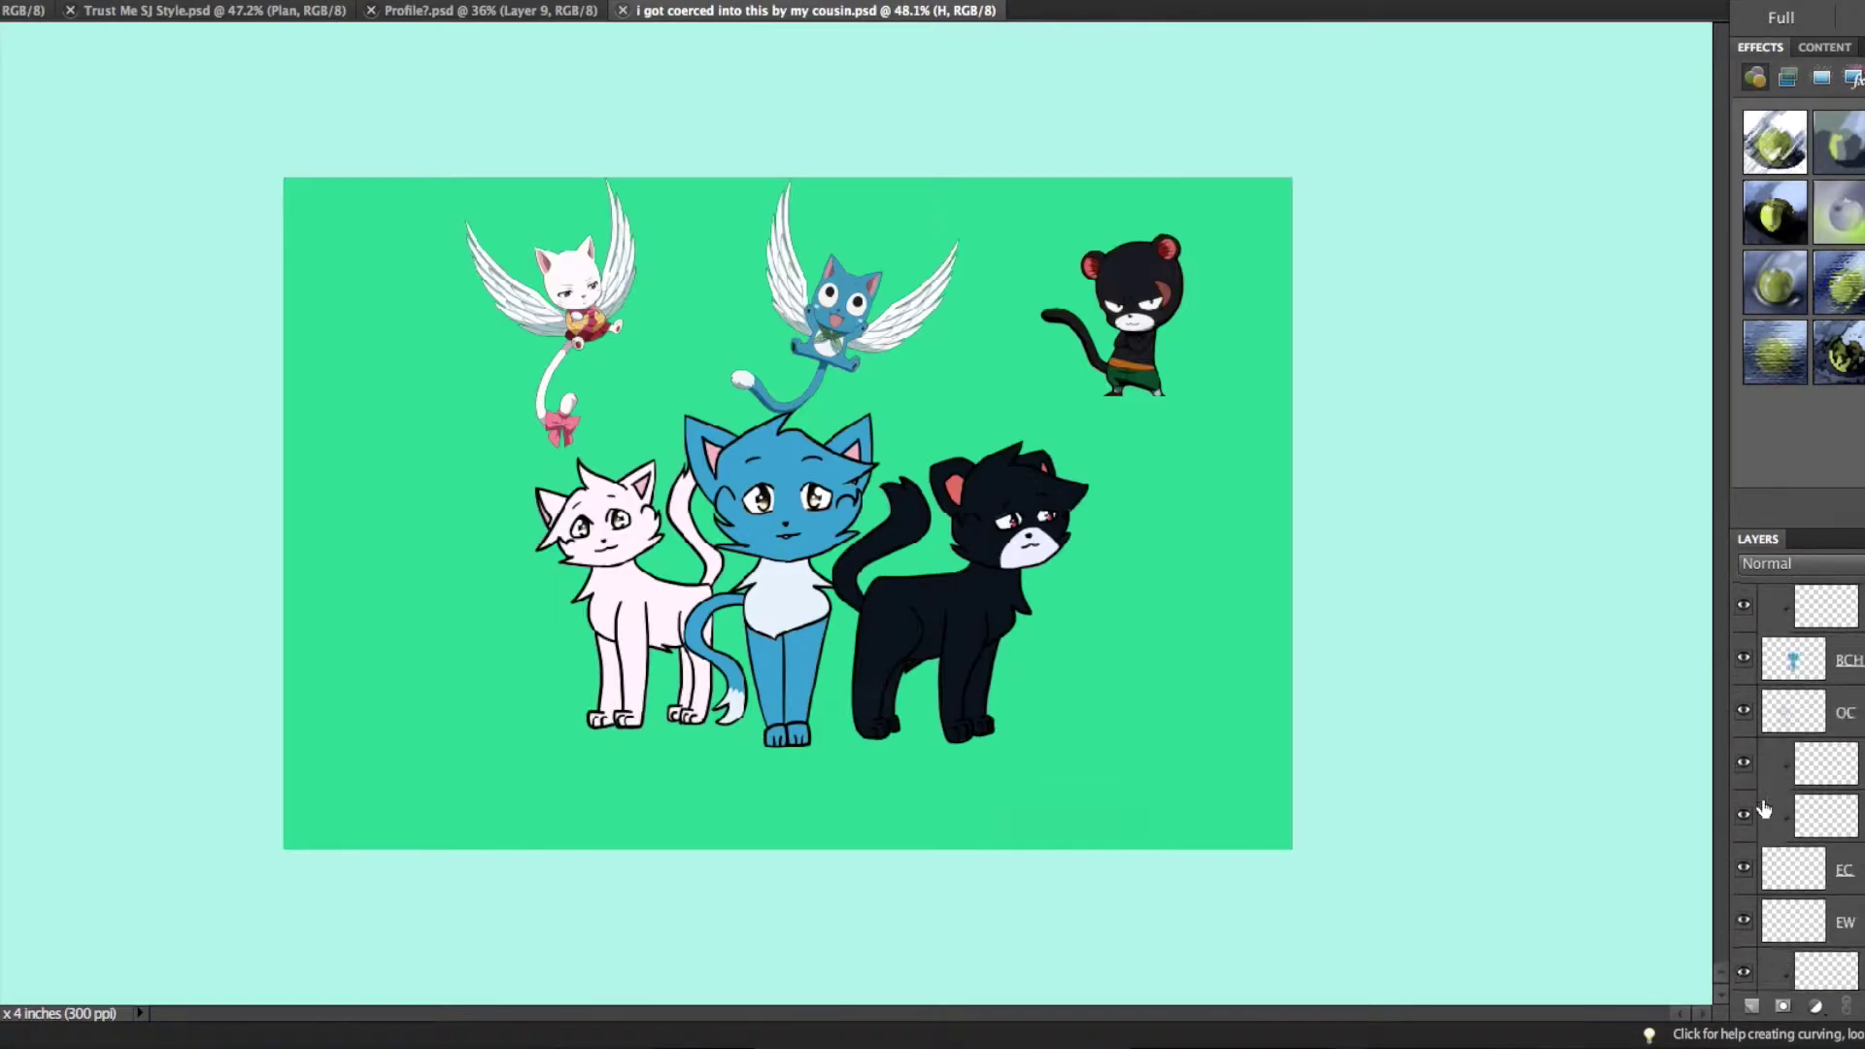
key("ctrl+shift+alt+n")
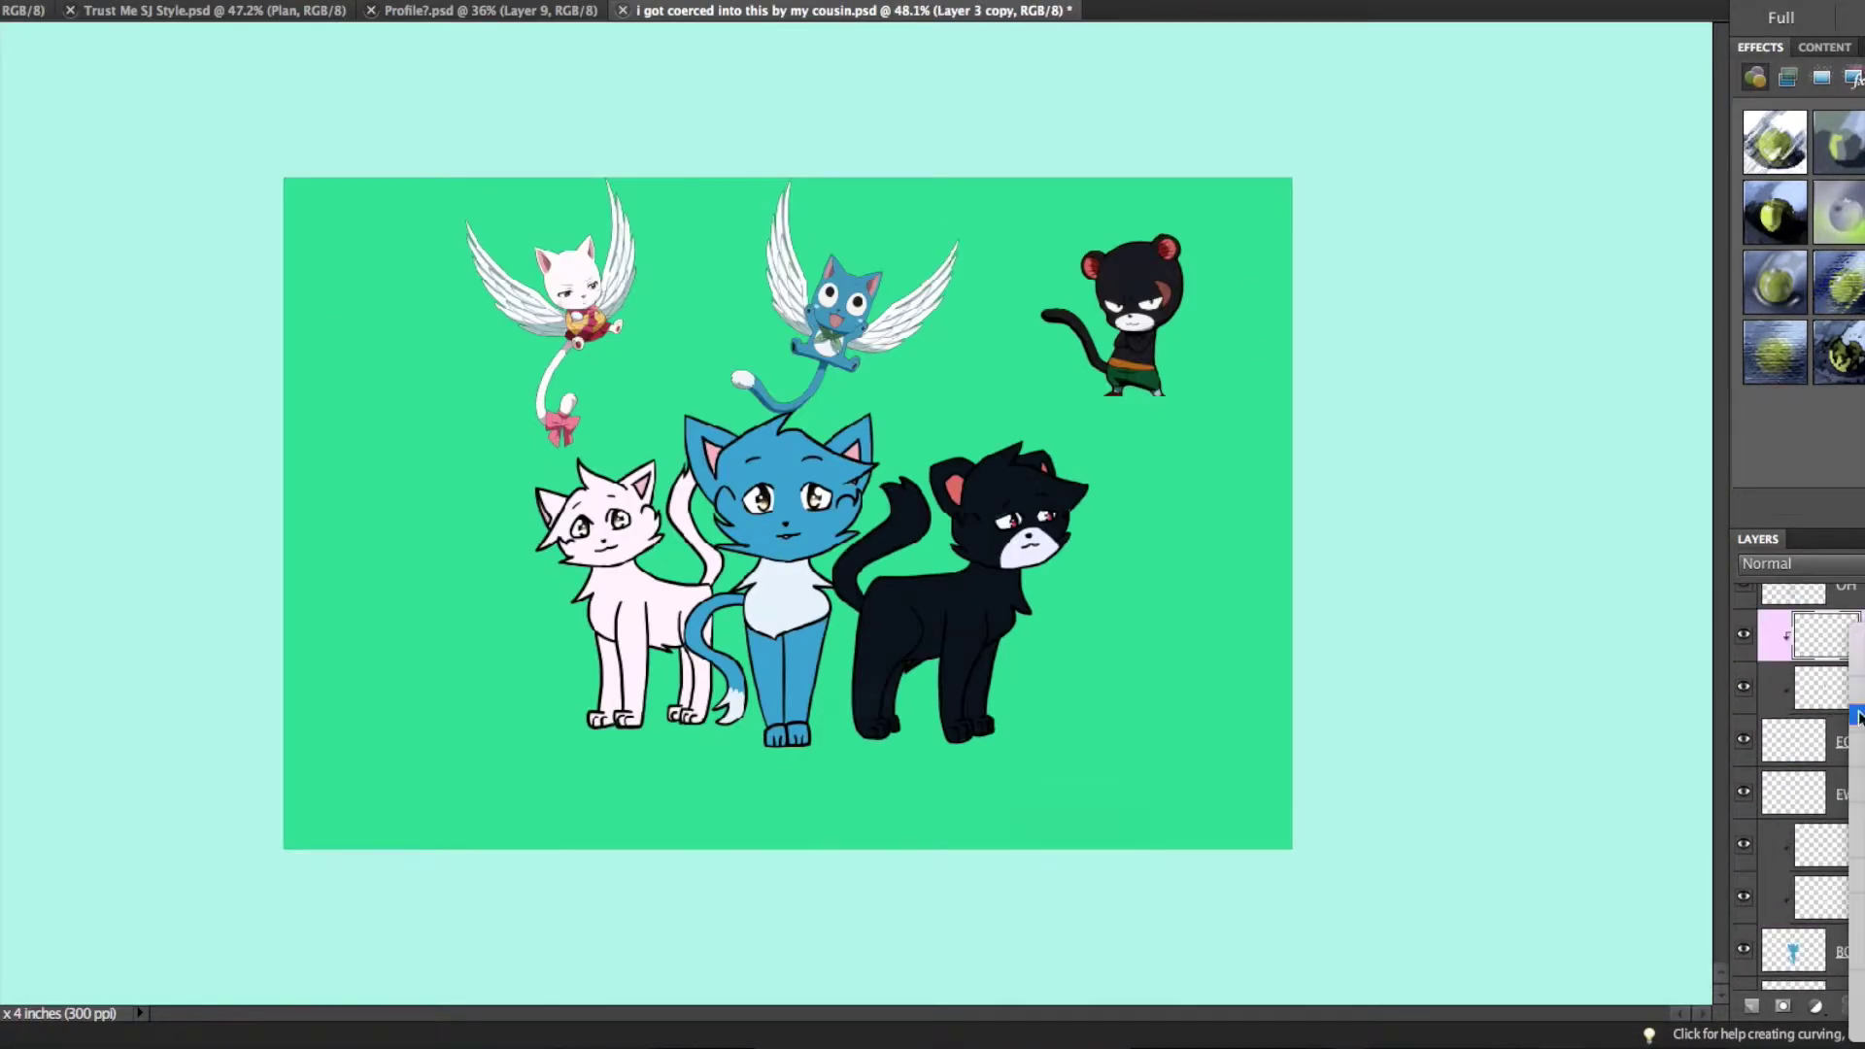
left_click(1744, 641)
key("alt+bracketright")
- Recolour the black cat's outline on OL from head to paws with a very dark grey
scroll(1020, 437, "up", 6)
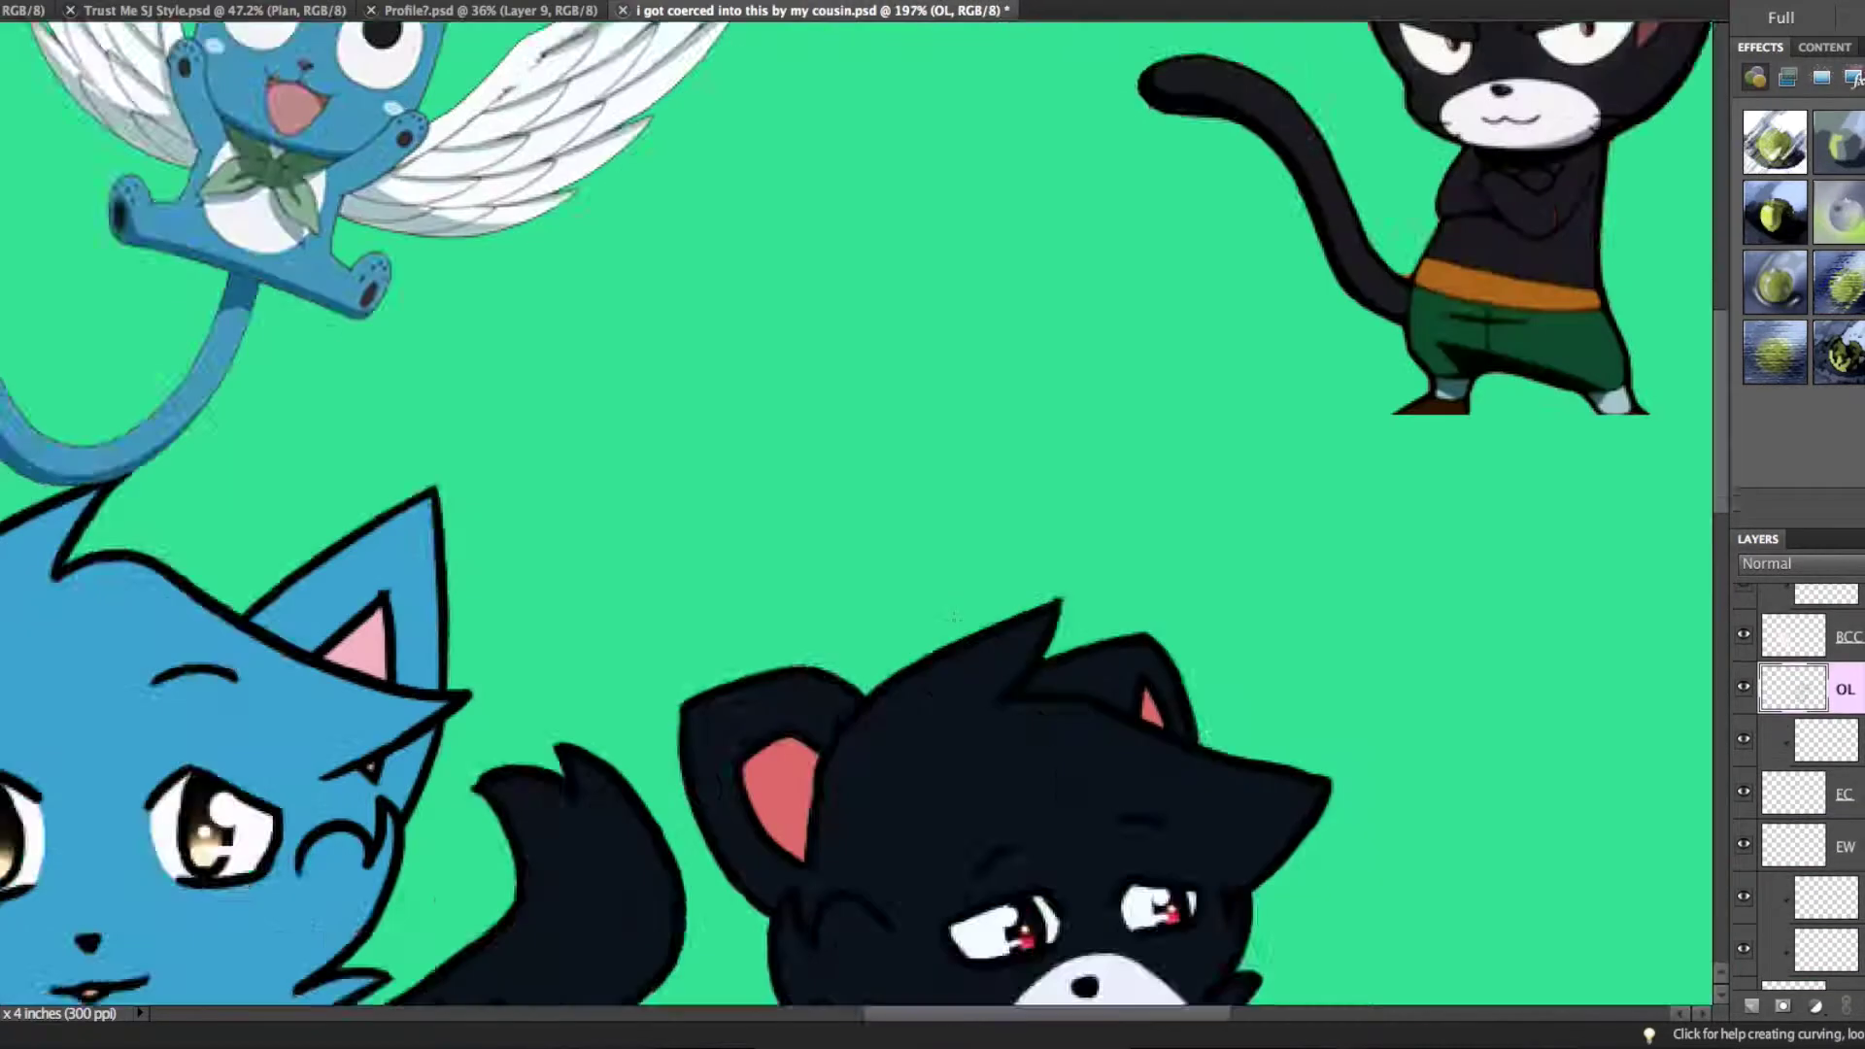
scroll(758, 583, "down", 3)
left_click(859, 644)
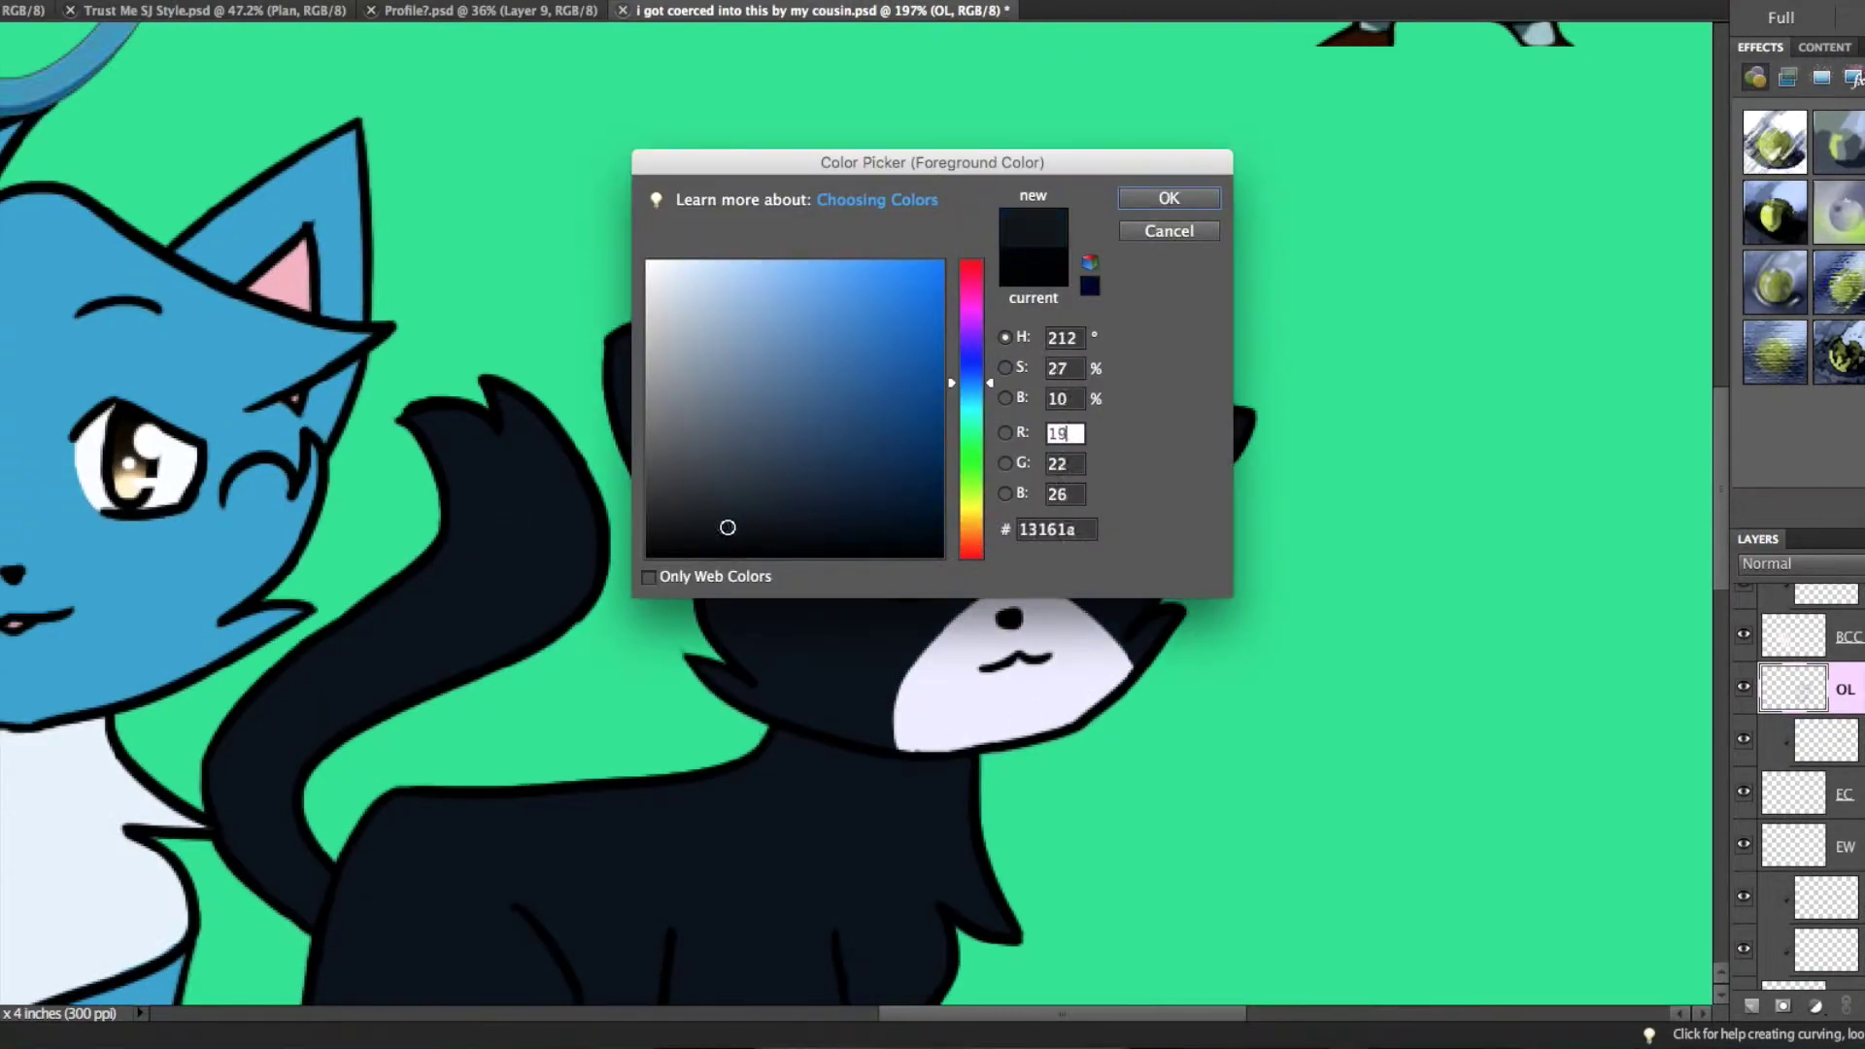
left_click(1130, 234)
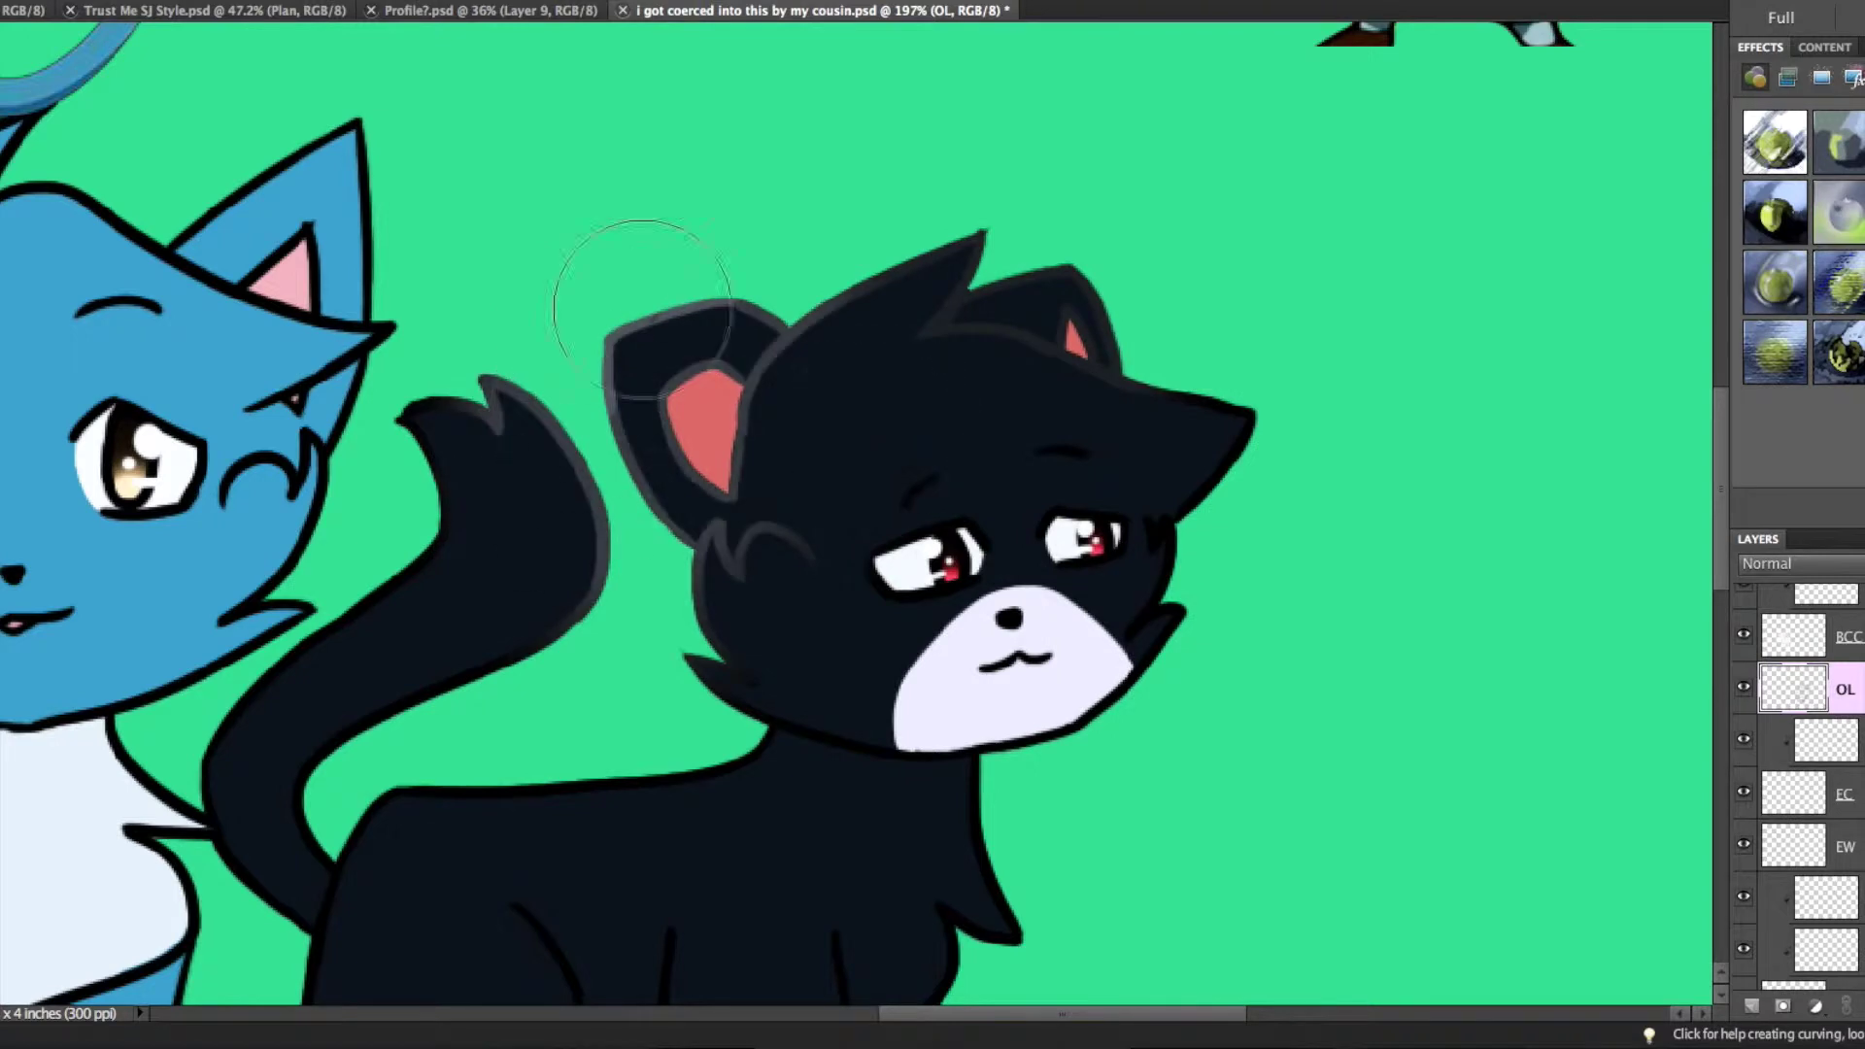
scroll(777, 457, "down", 5)
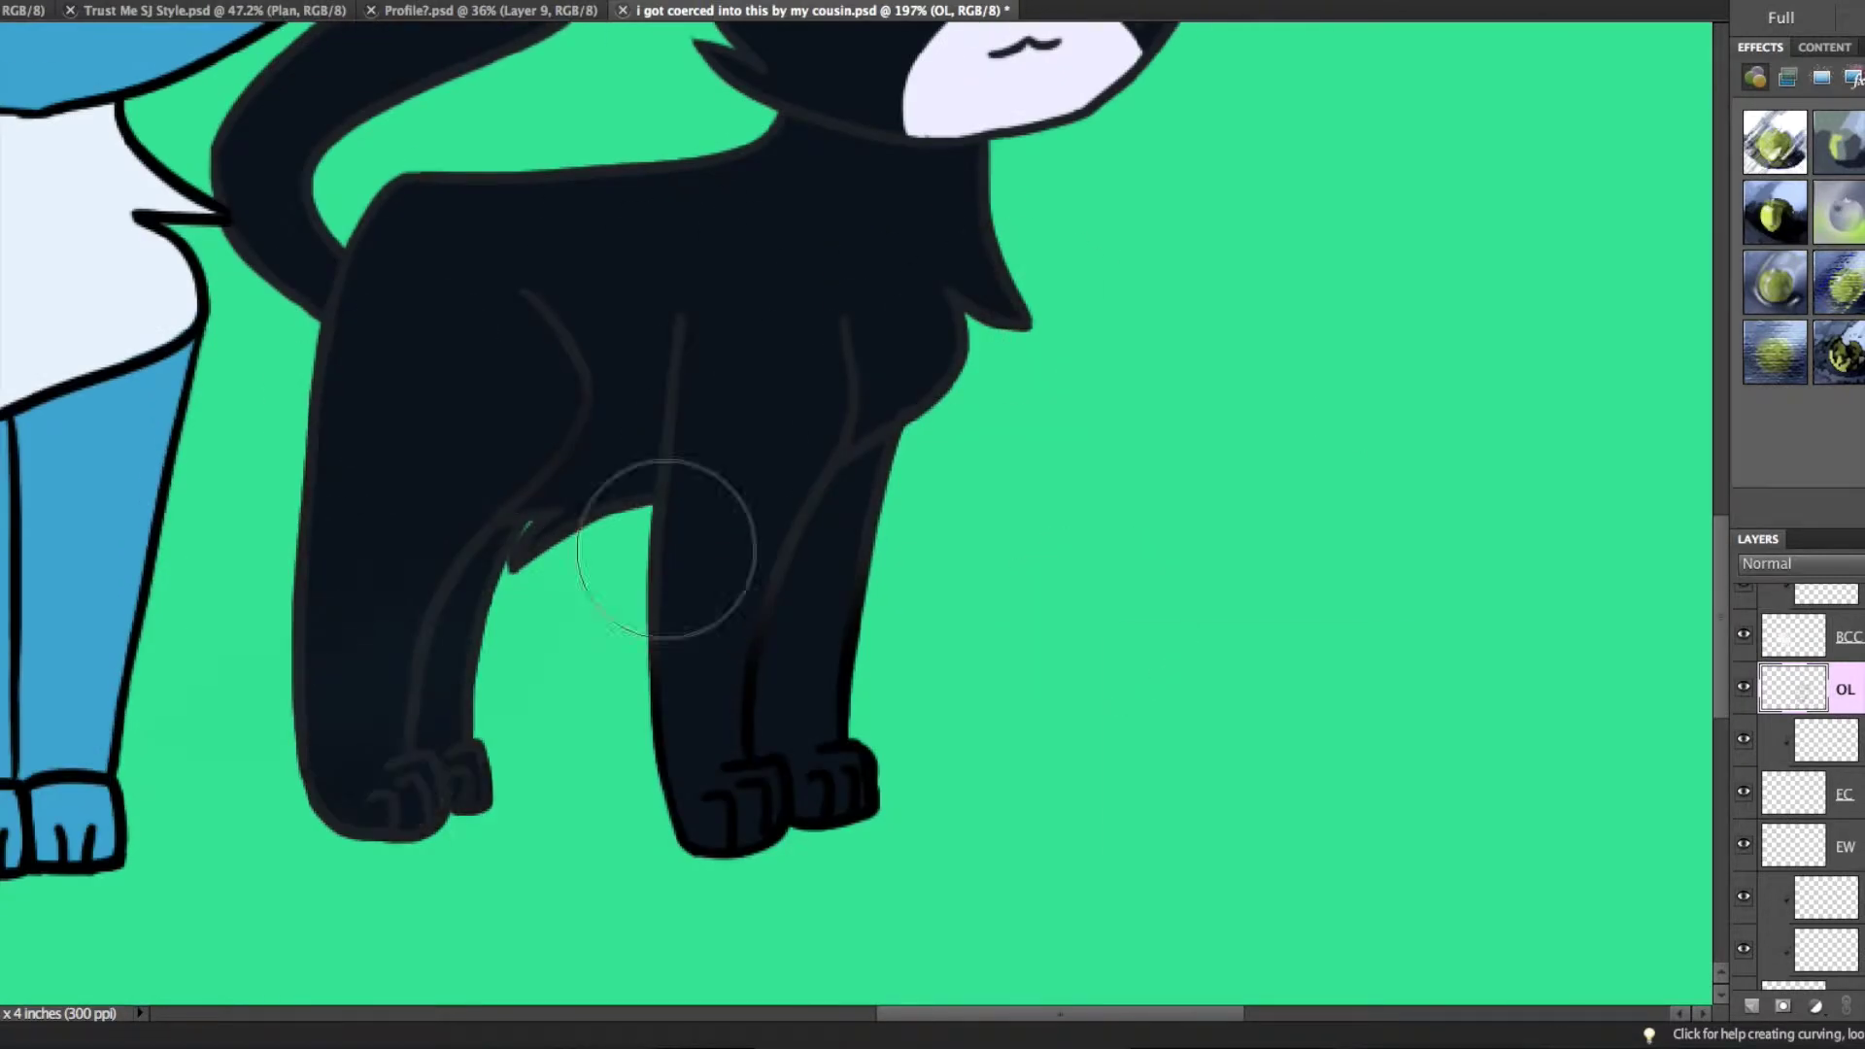
scroll(761, 499, "up", 2)
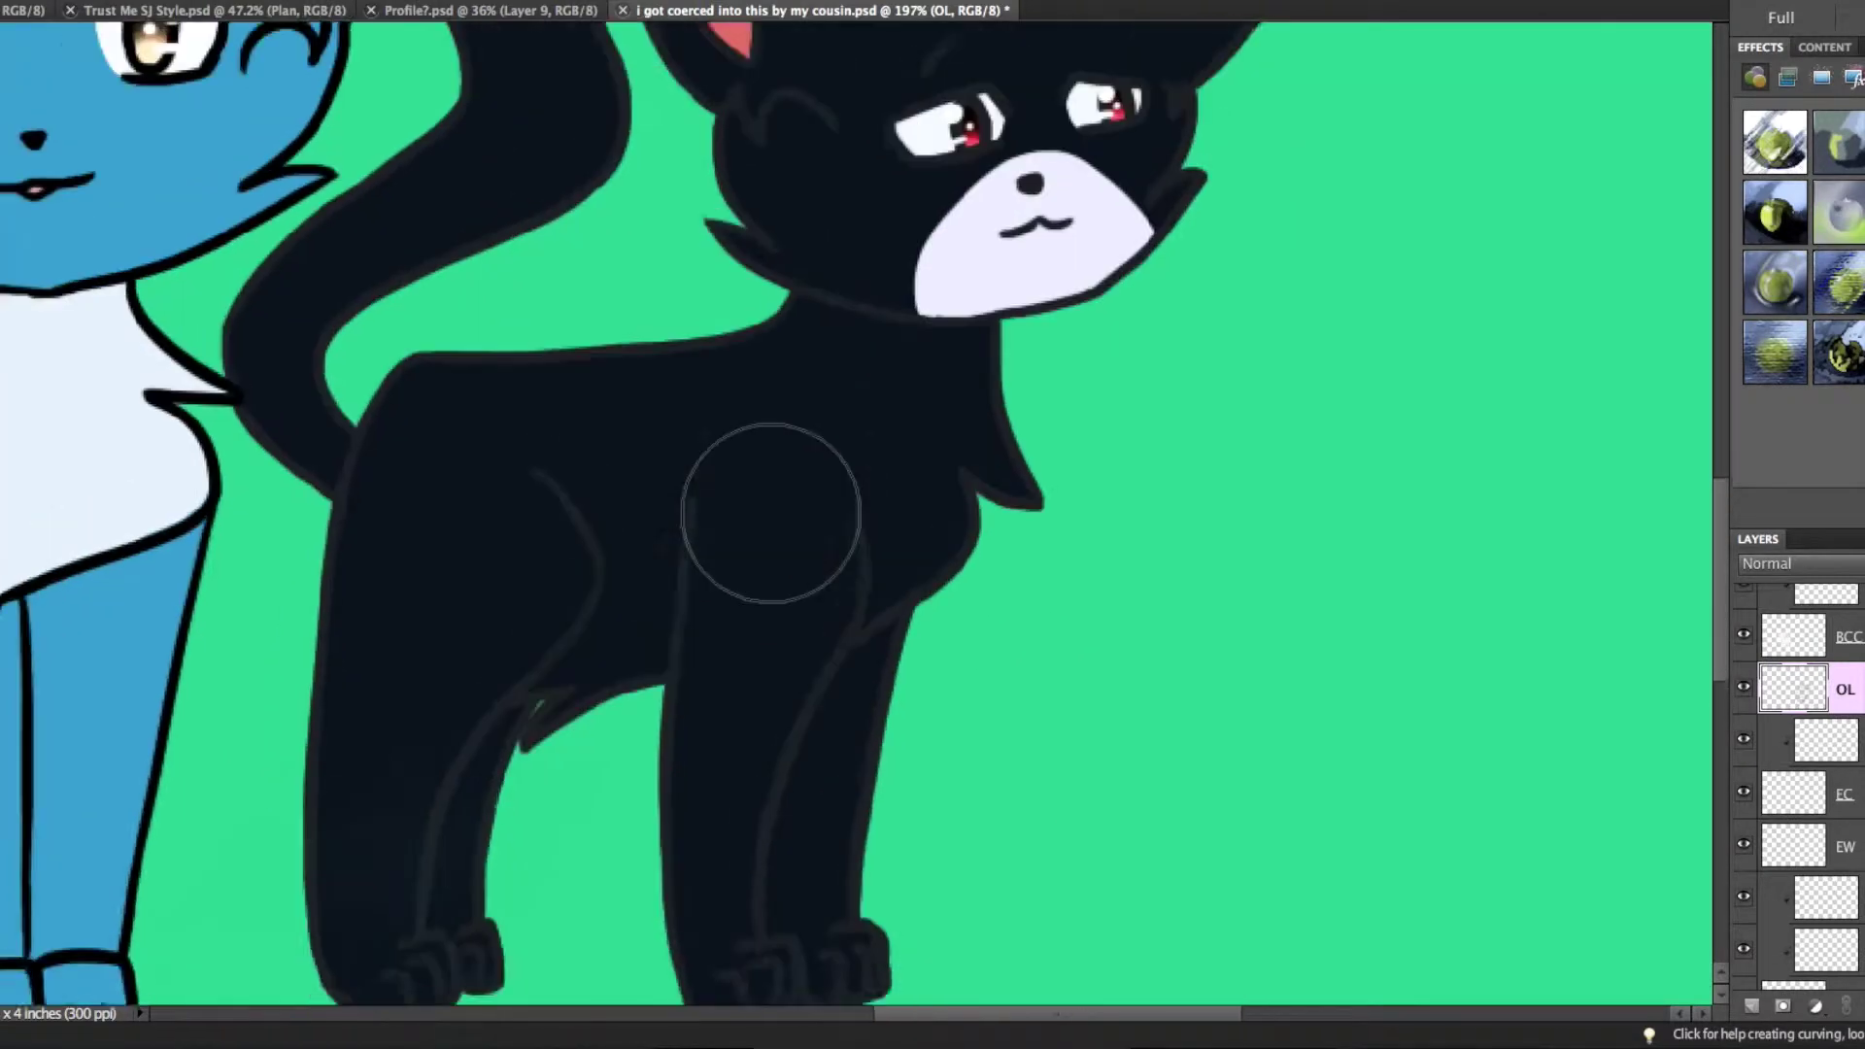
- Repaint the outlines of the black cat's eyes, nose and mouth in black on OL
scroll(767, 499, "up", 4)
right_click(1077, 561)
left_click(1077, 560)
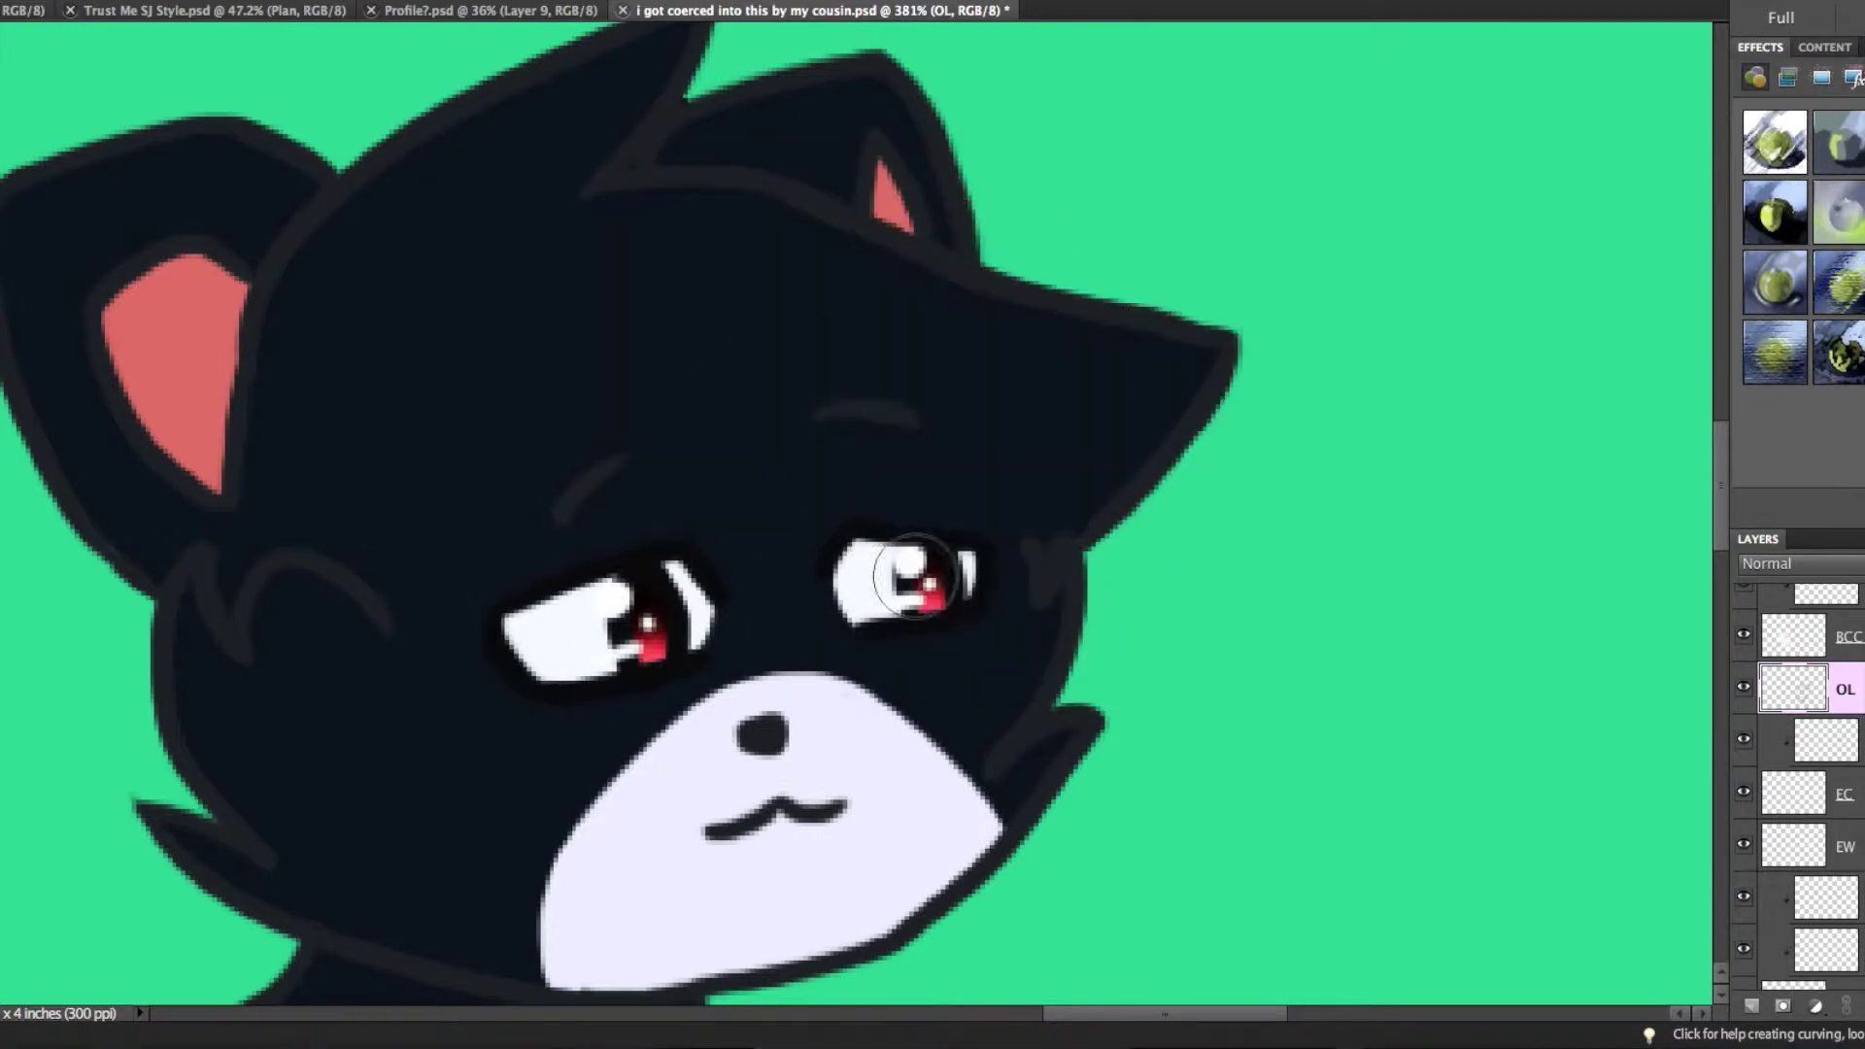
left_click(766, 723)
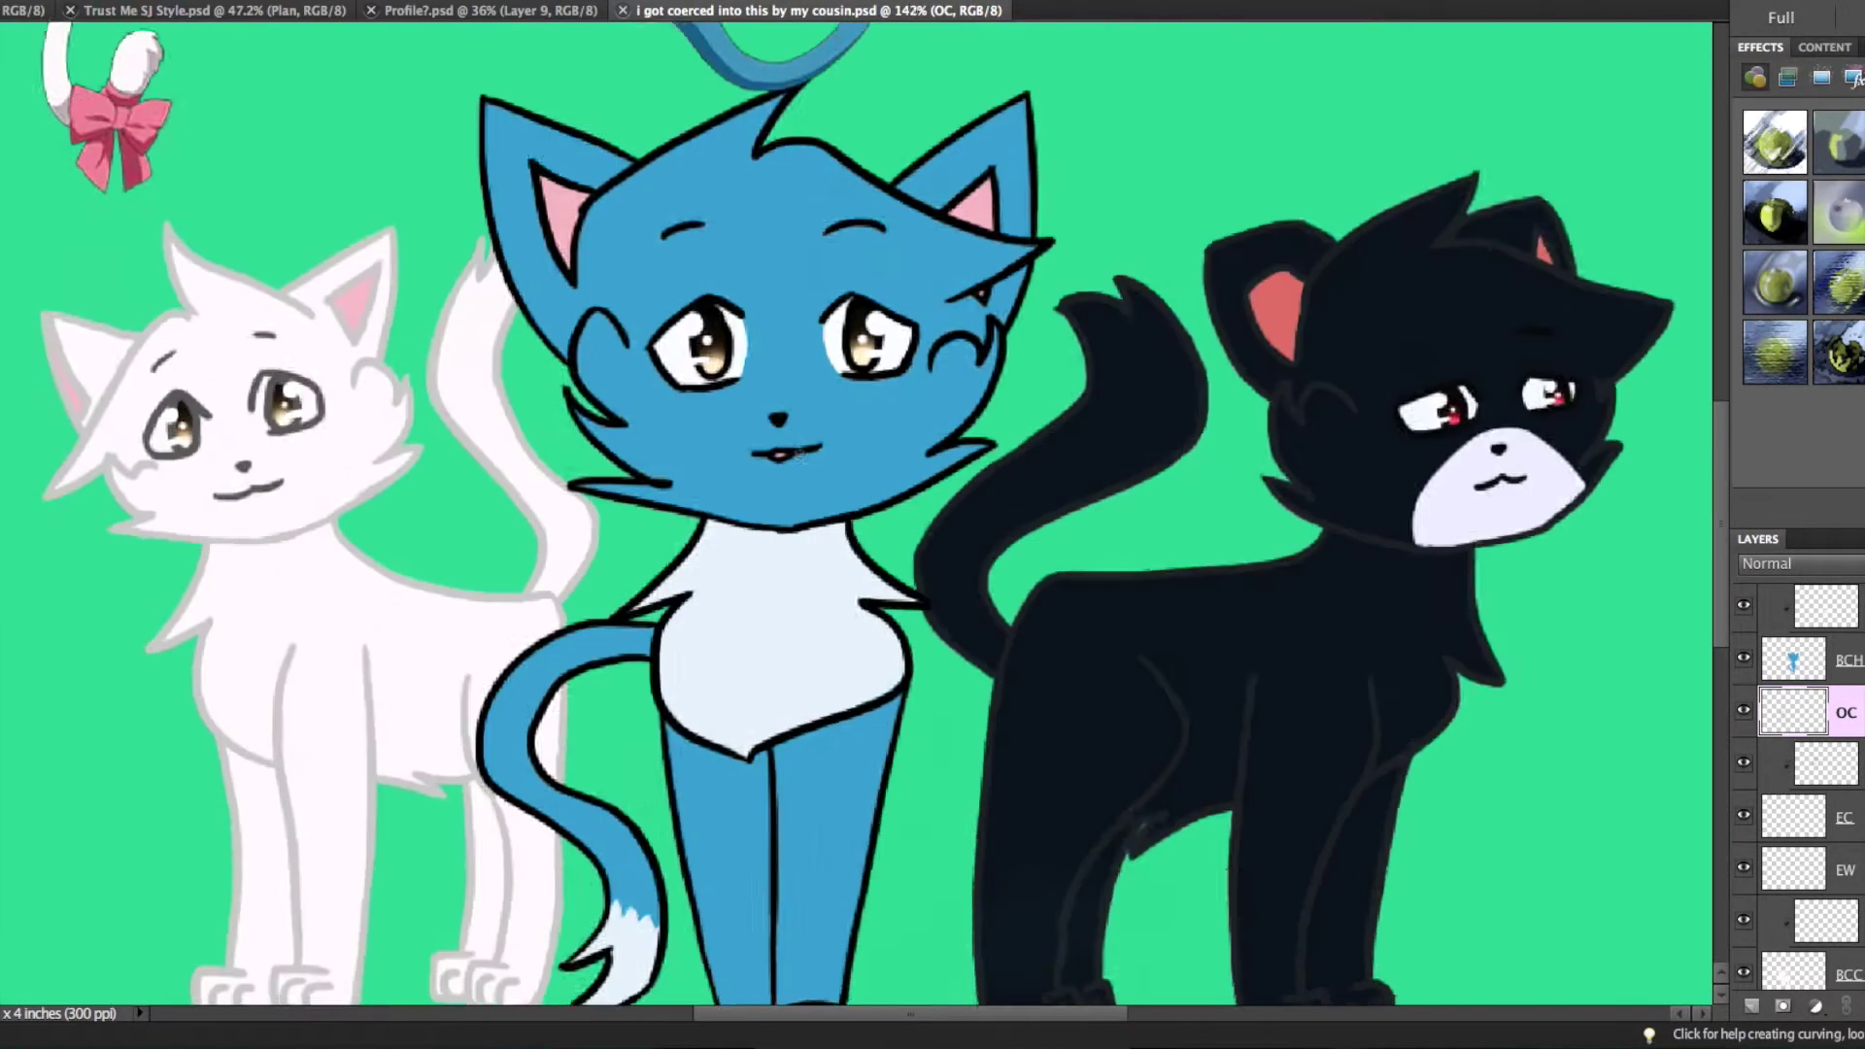
- Move all of the white cat's layers slightly down and enlarge them up and outward with a free transform
left_click_drag(535, 648, 536, 677)
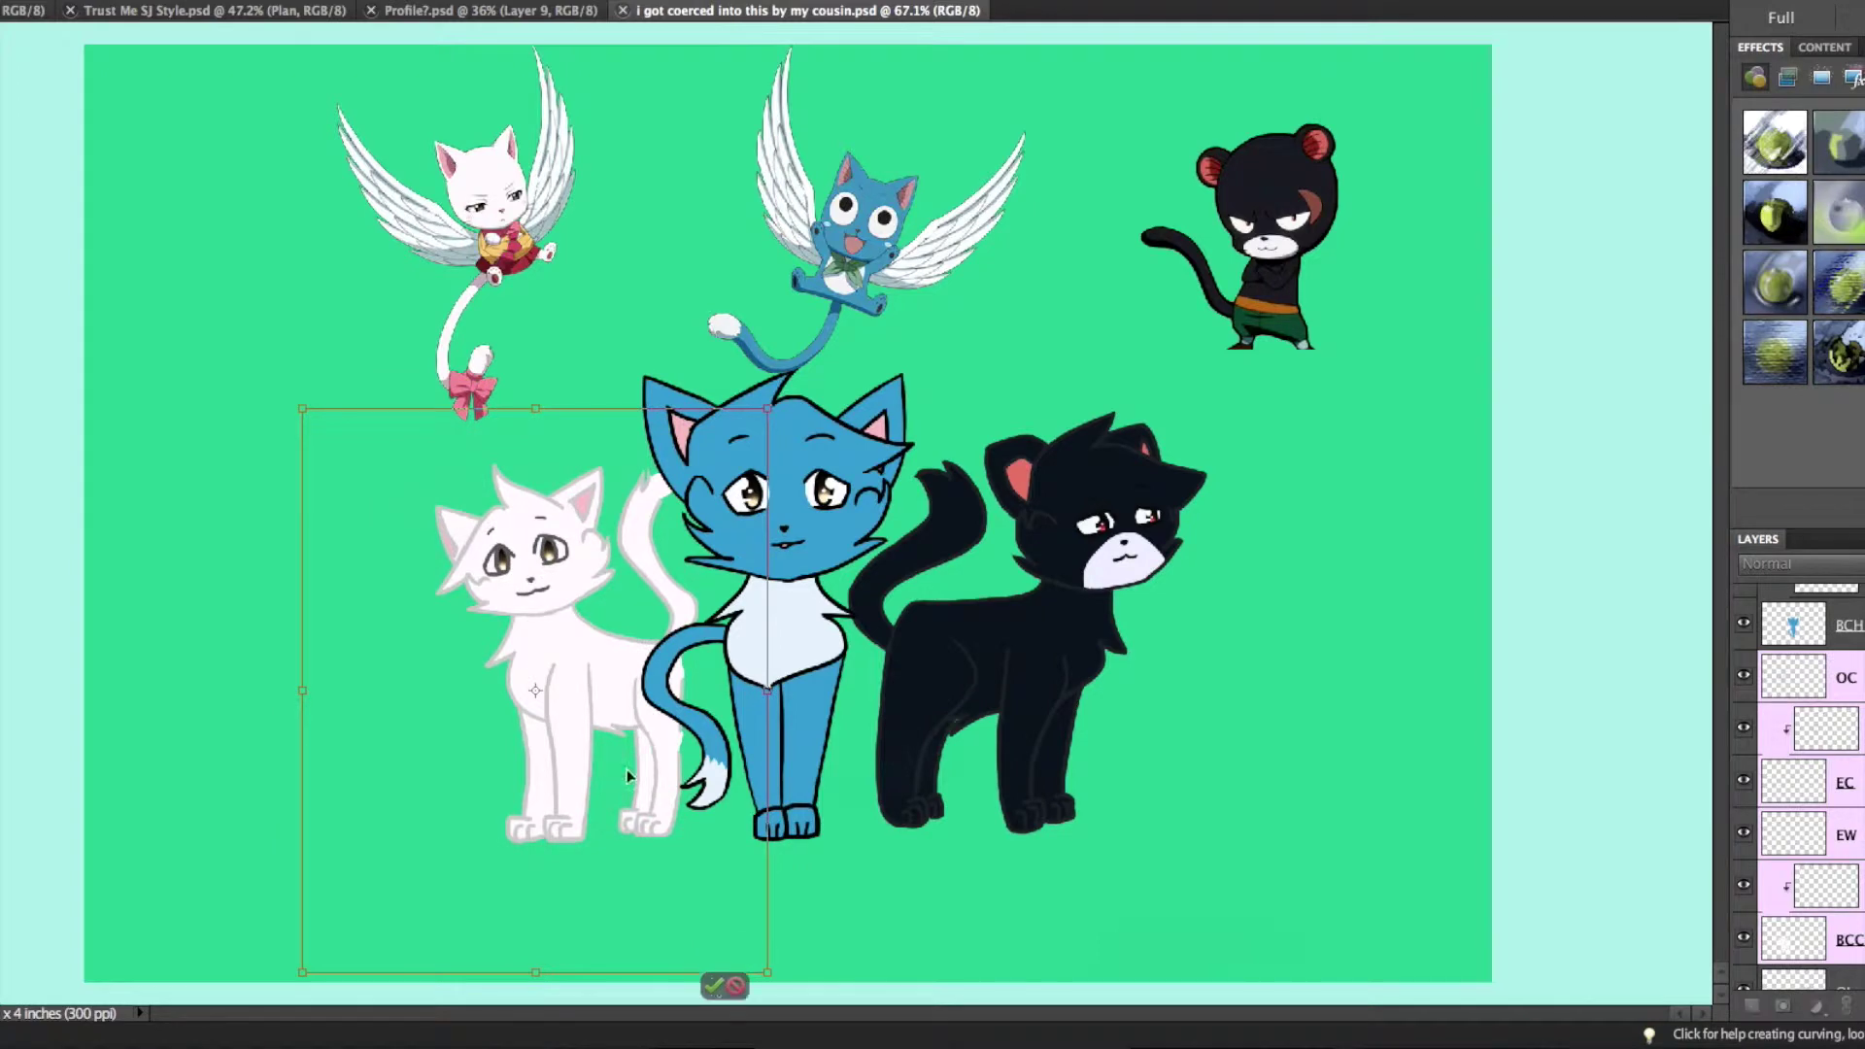
left_click_drag(302, 409, 262, 366)
left_click(714, 986)
- Complete the white cat's light grey outline on OC at the hind leg and the tail tip beside the blue cat
left_click(1793, 677)
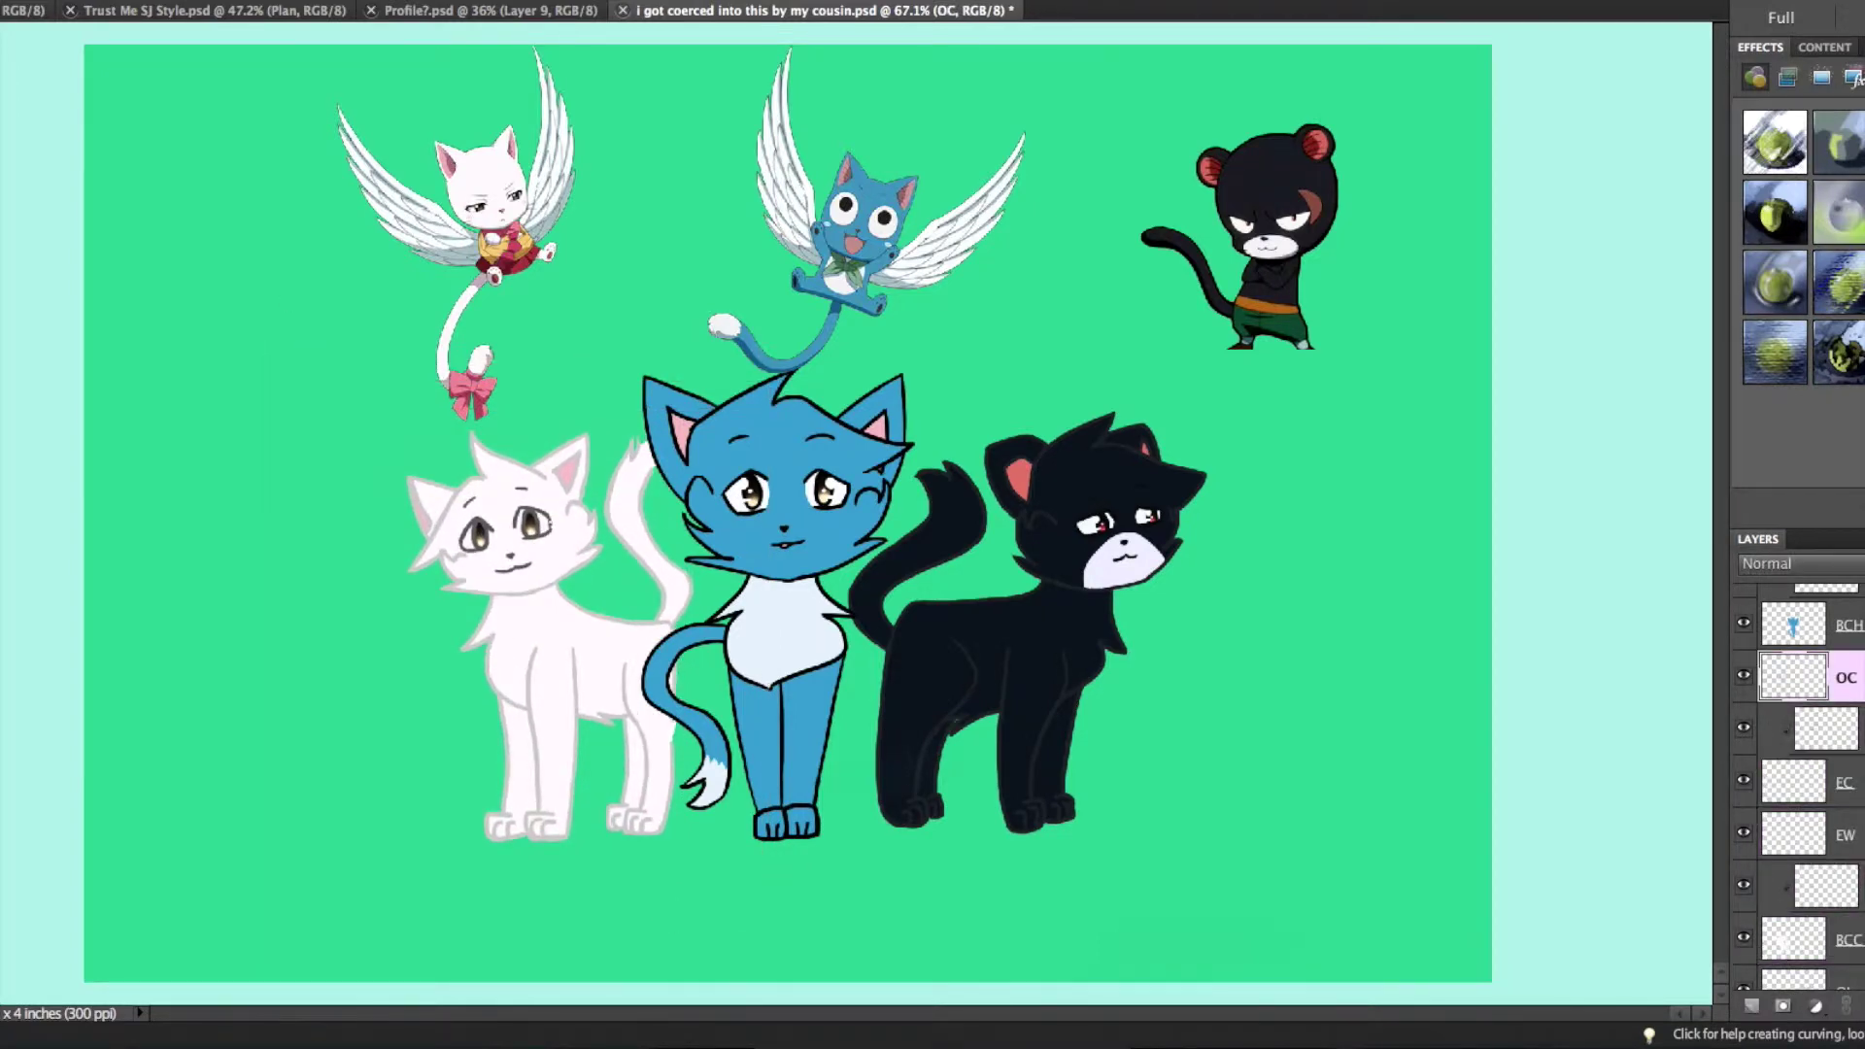
scroll(622, 801, "up", 5)
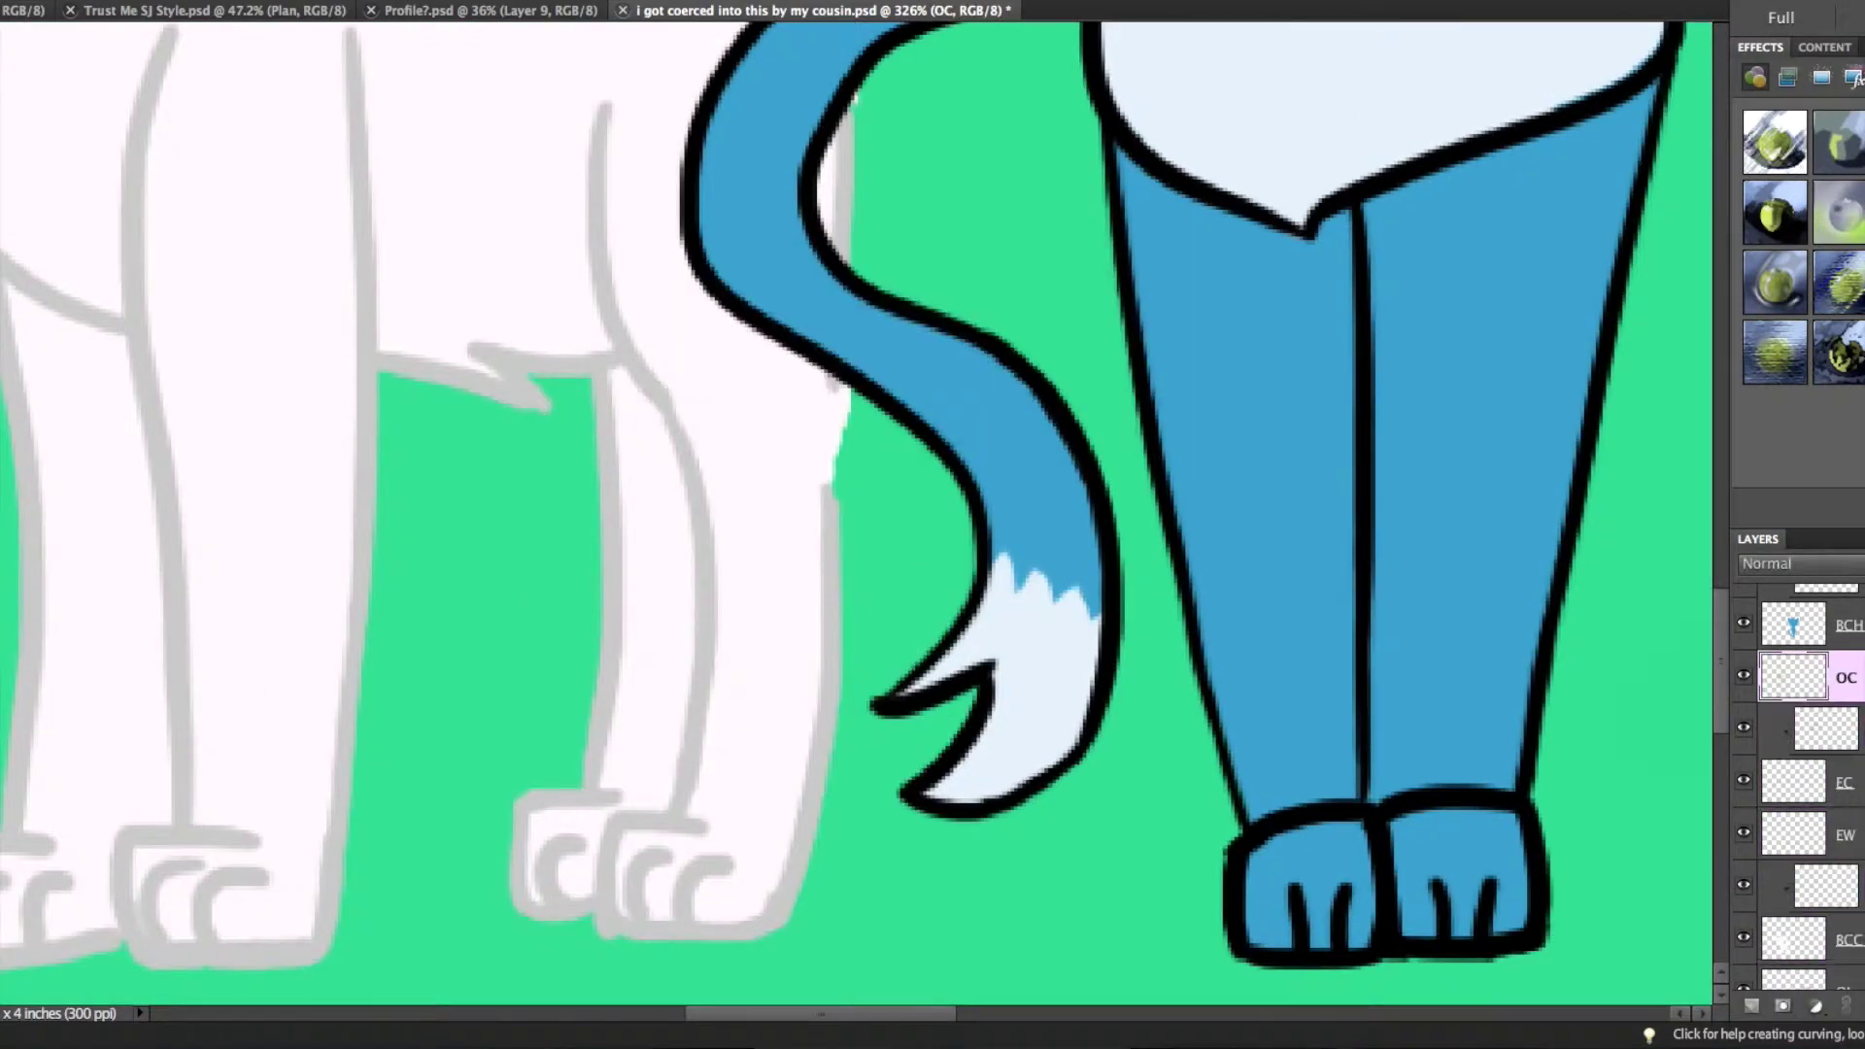
scroll(845, 243, "up", 10)
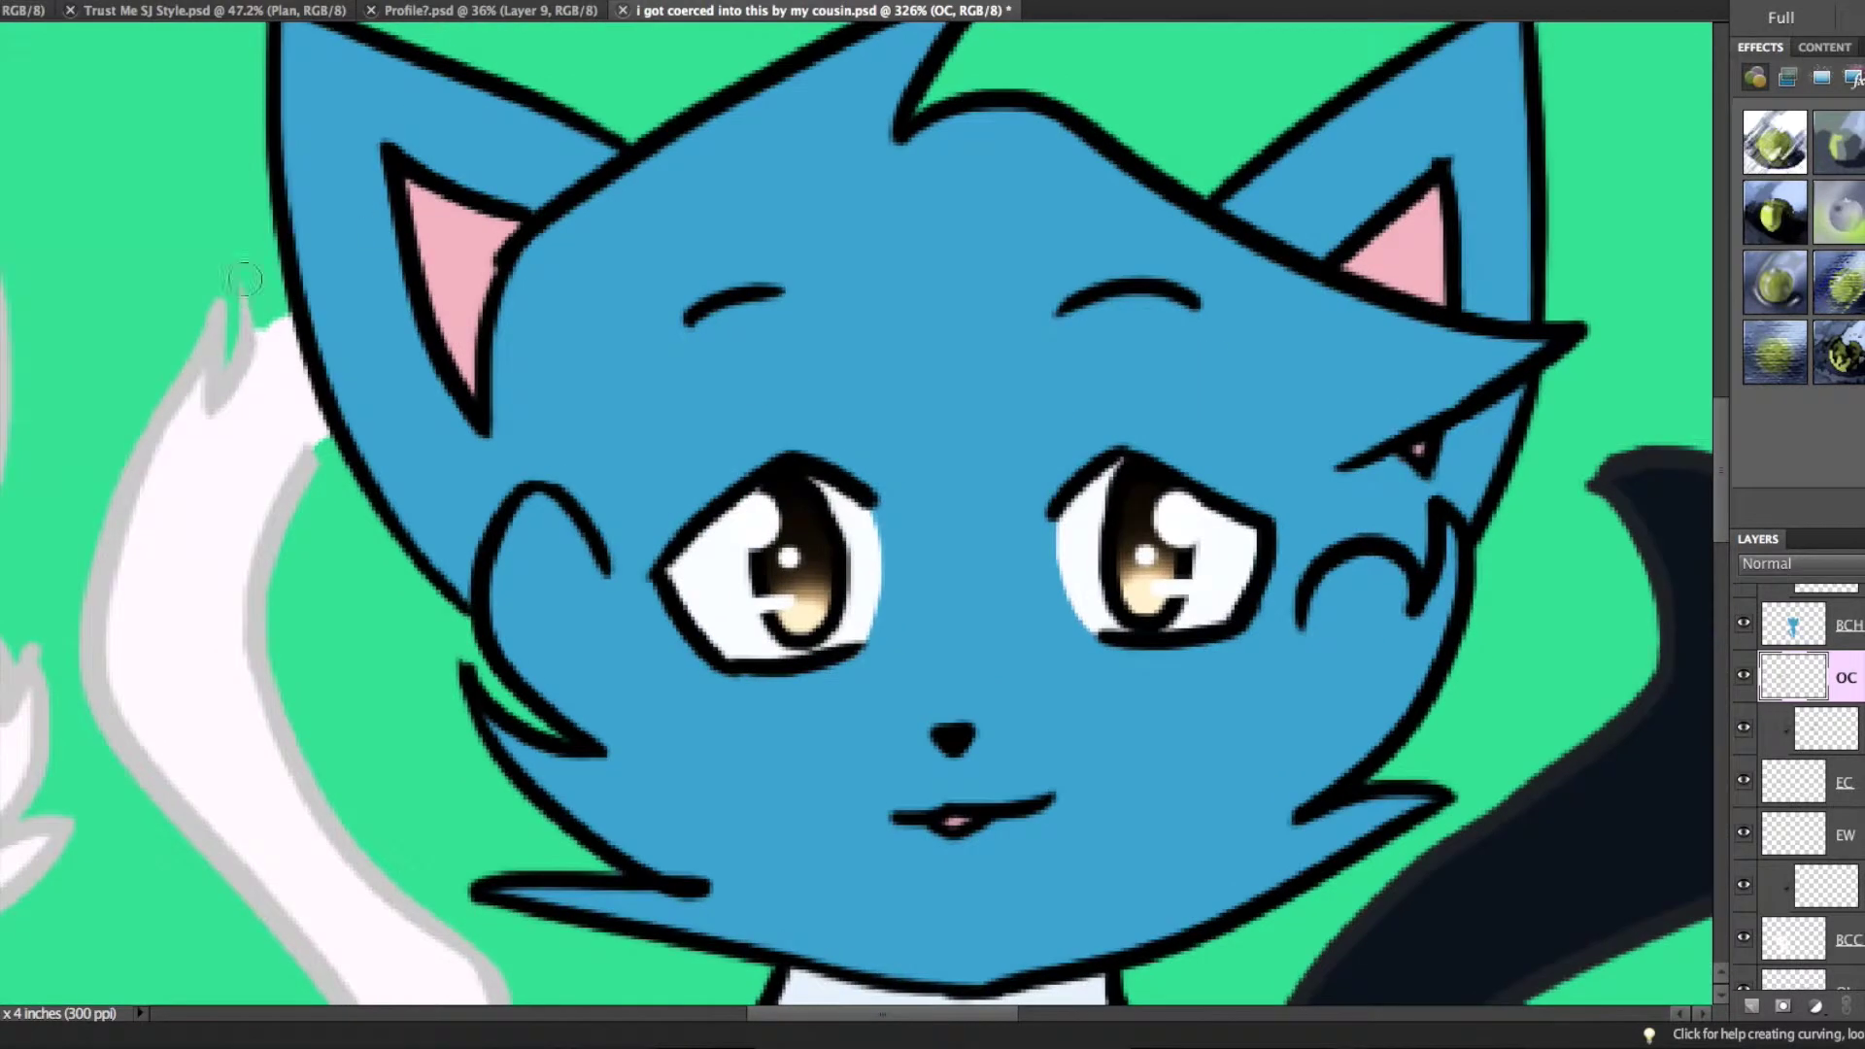
key("ctrl+s")
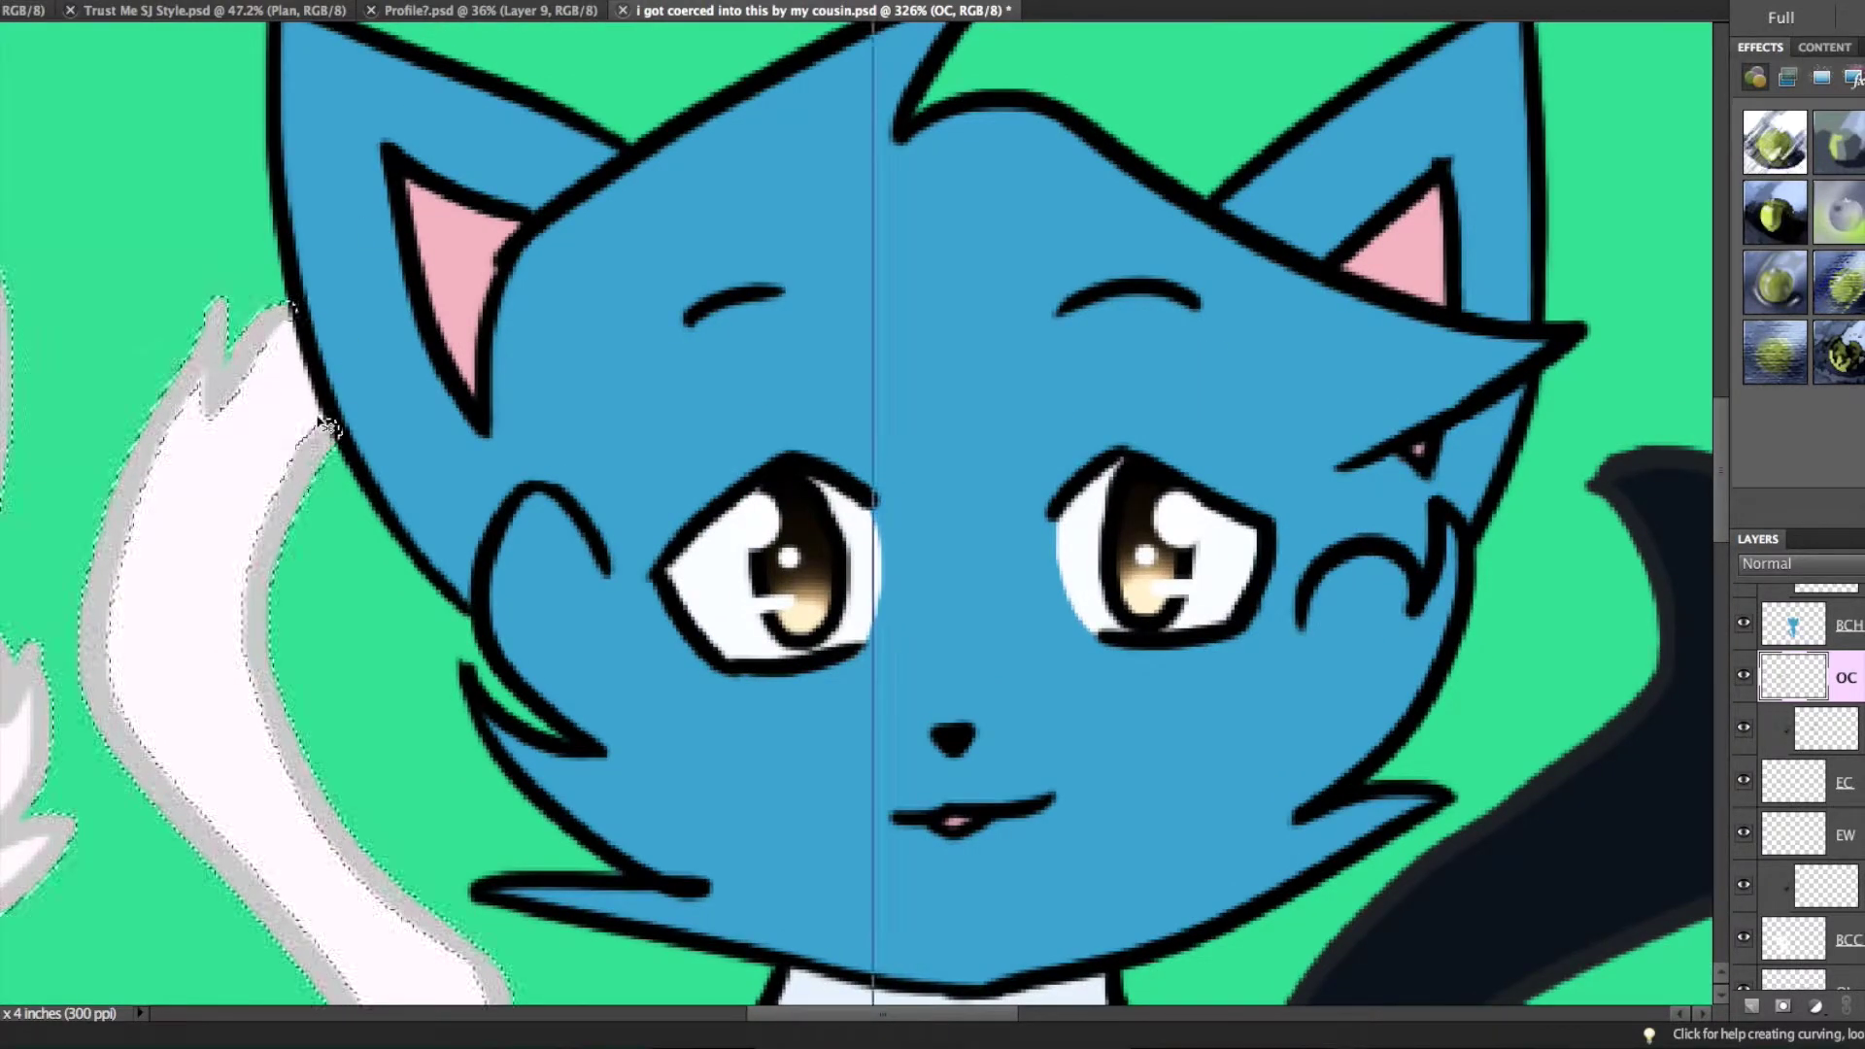
- Recolour the blue cat's outline on OH with dark blue #155b77, keeping the eye outlines black
scroll(358, 258, "down", 8)
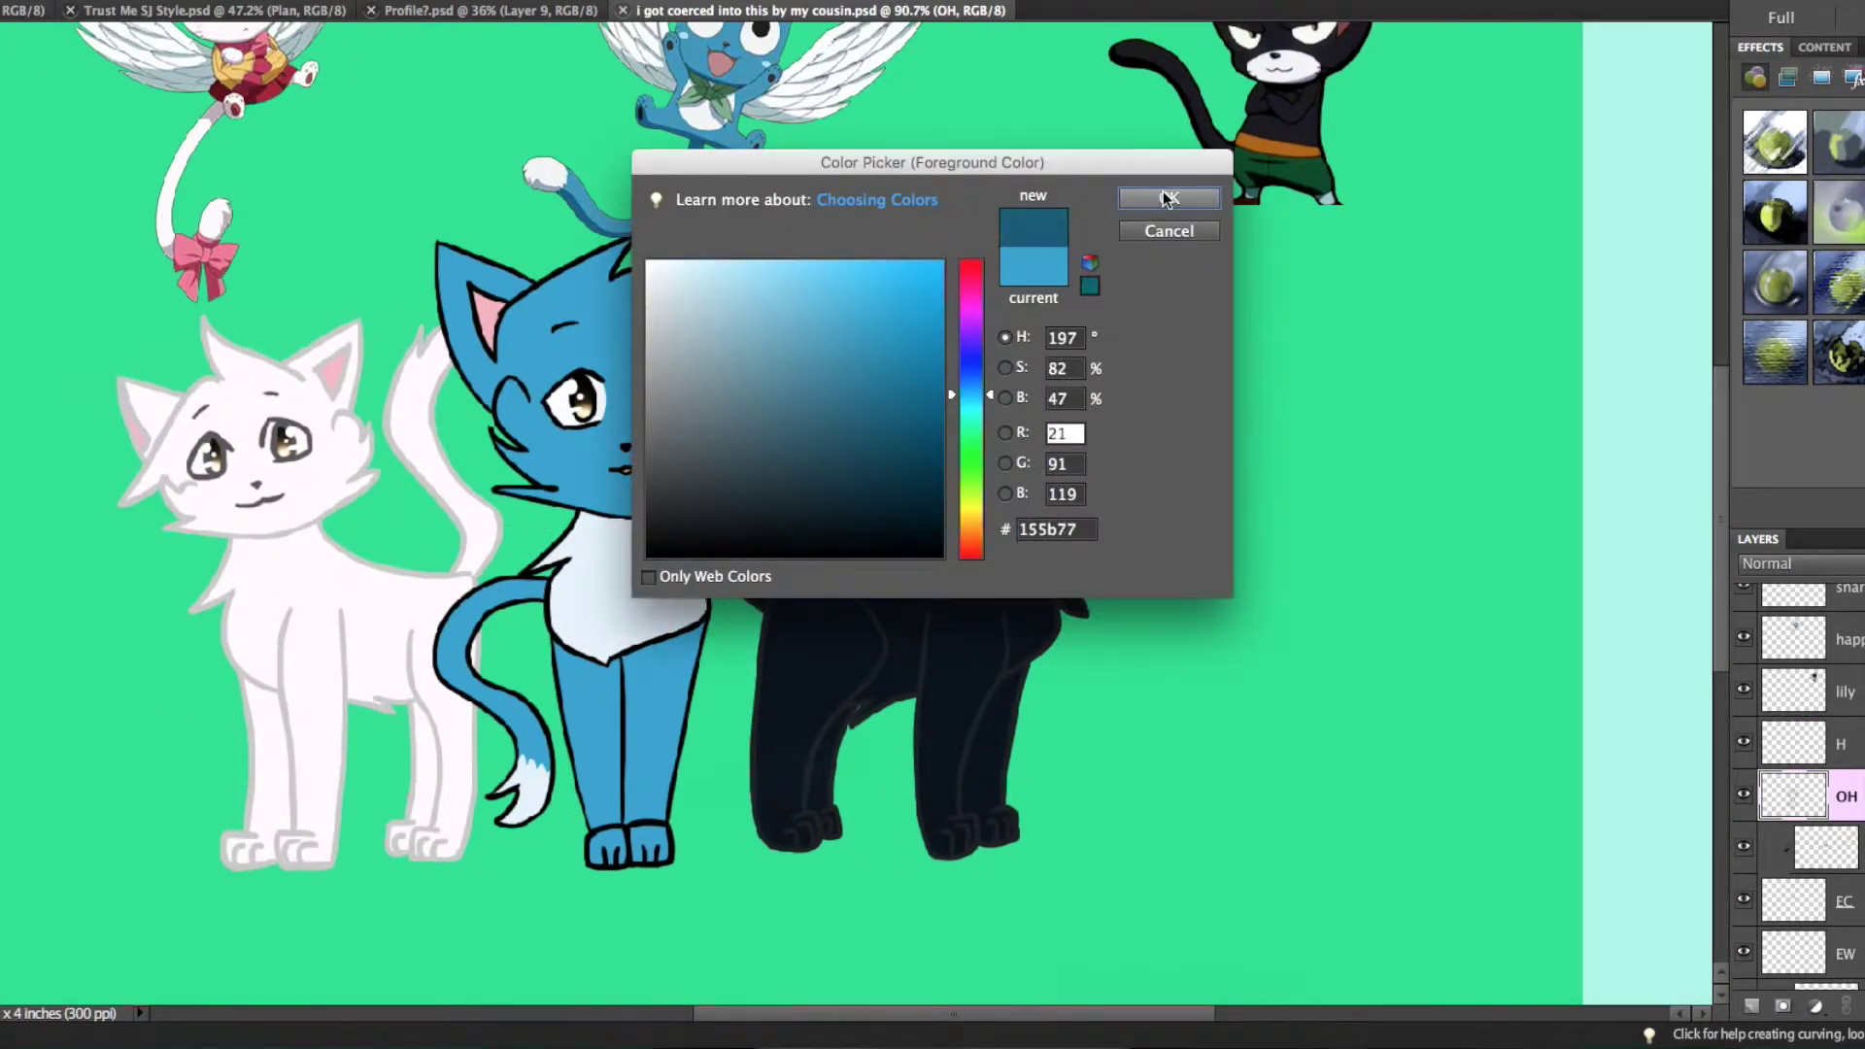
left_click(1169, 199)
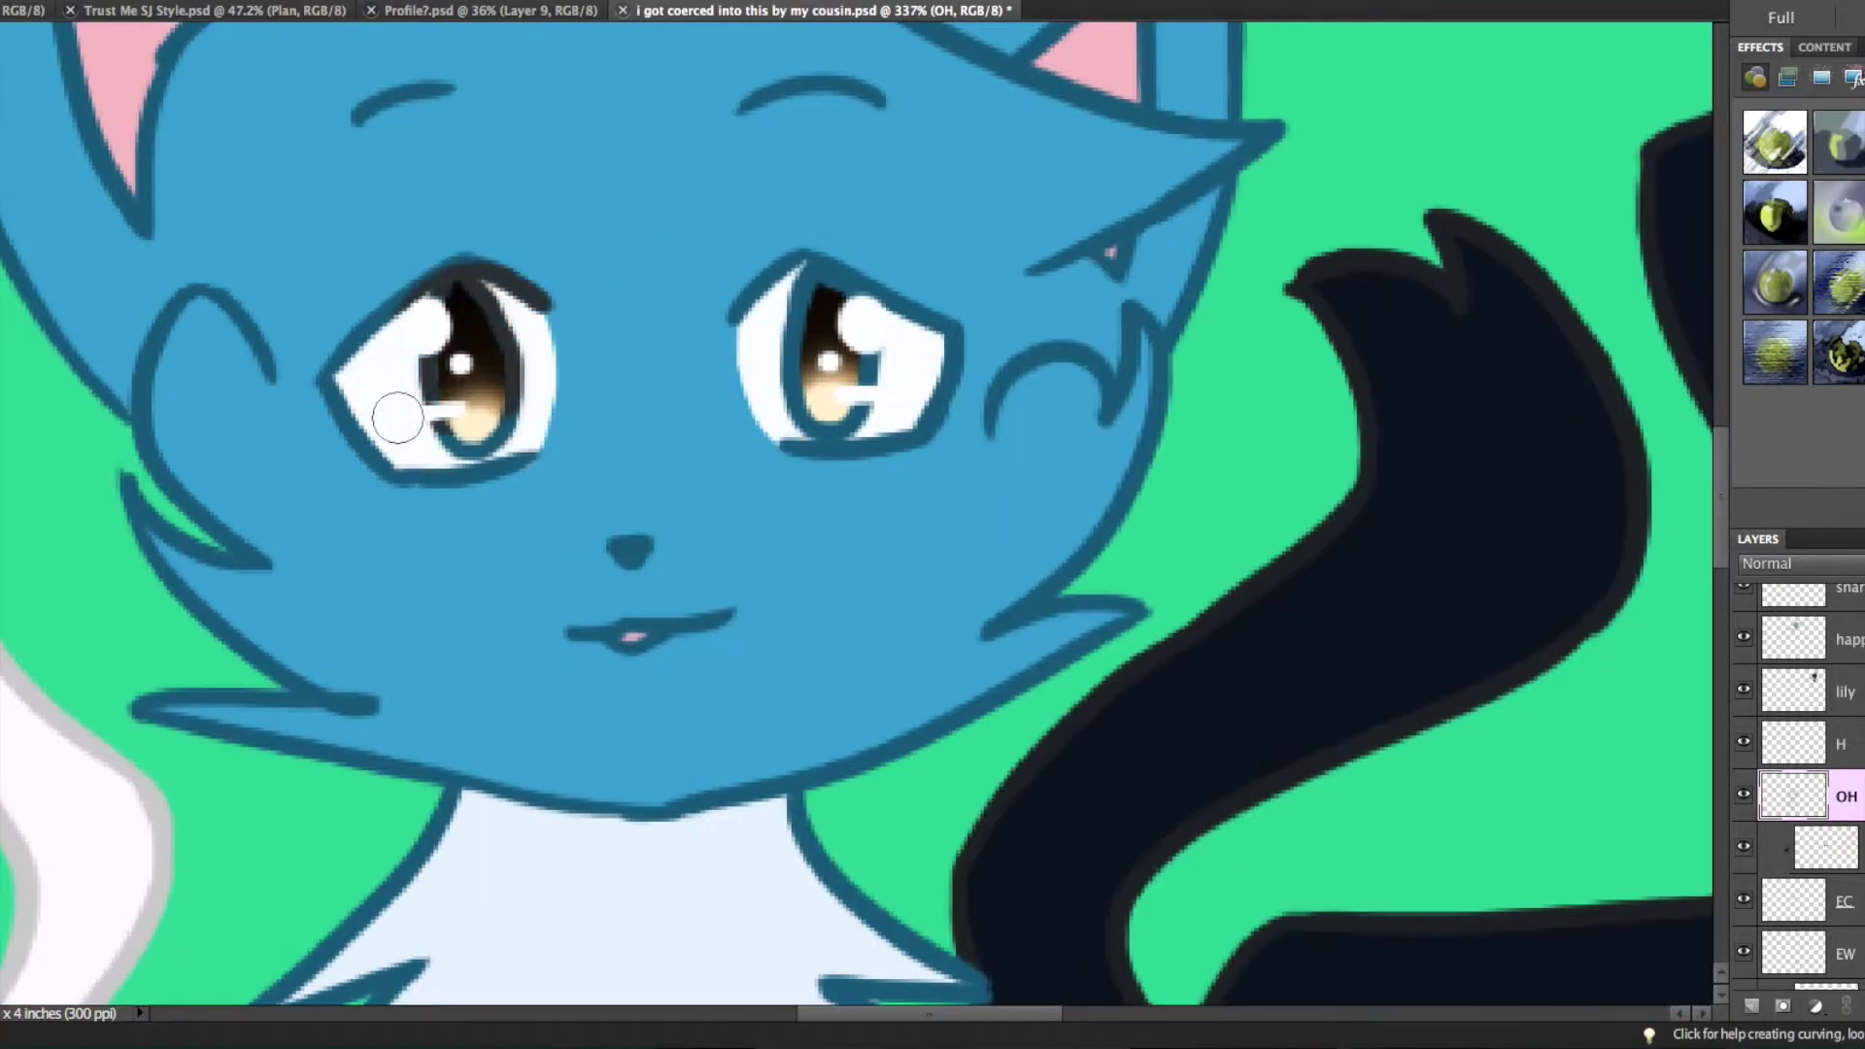
key("ctrl+0")
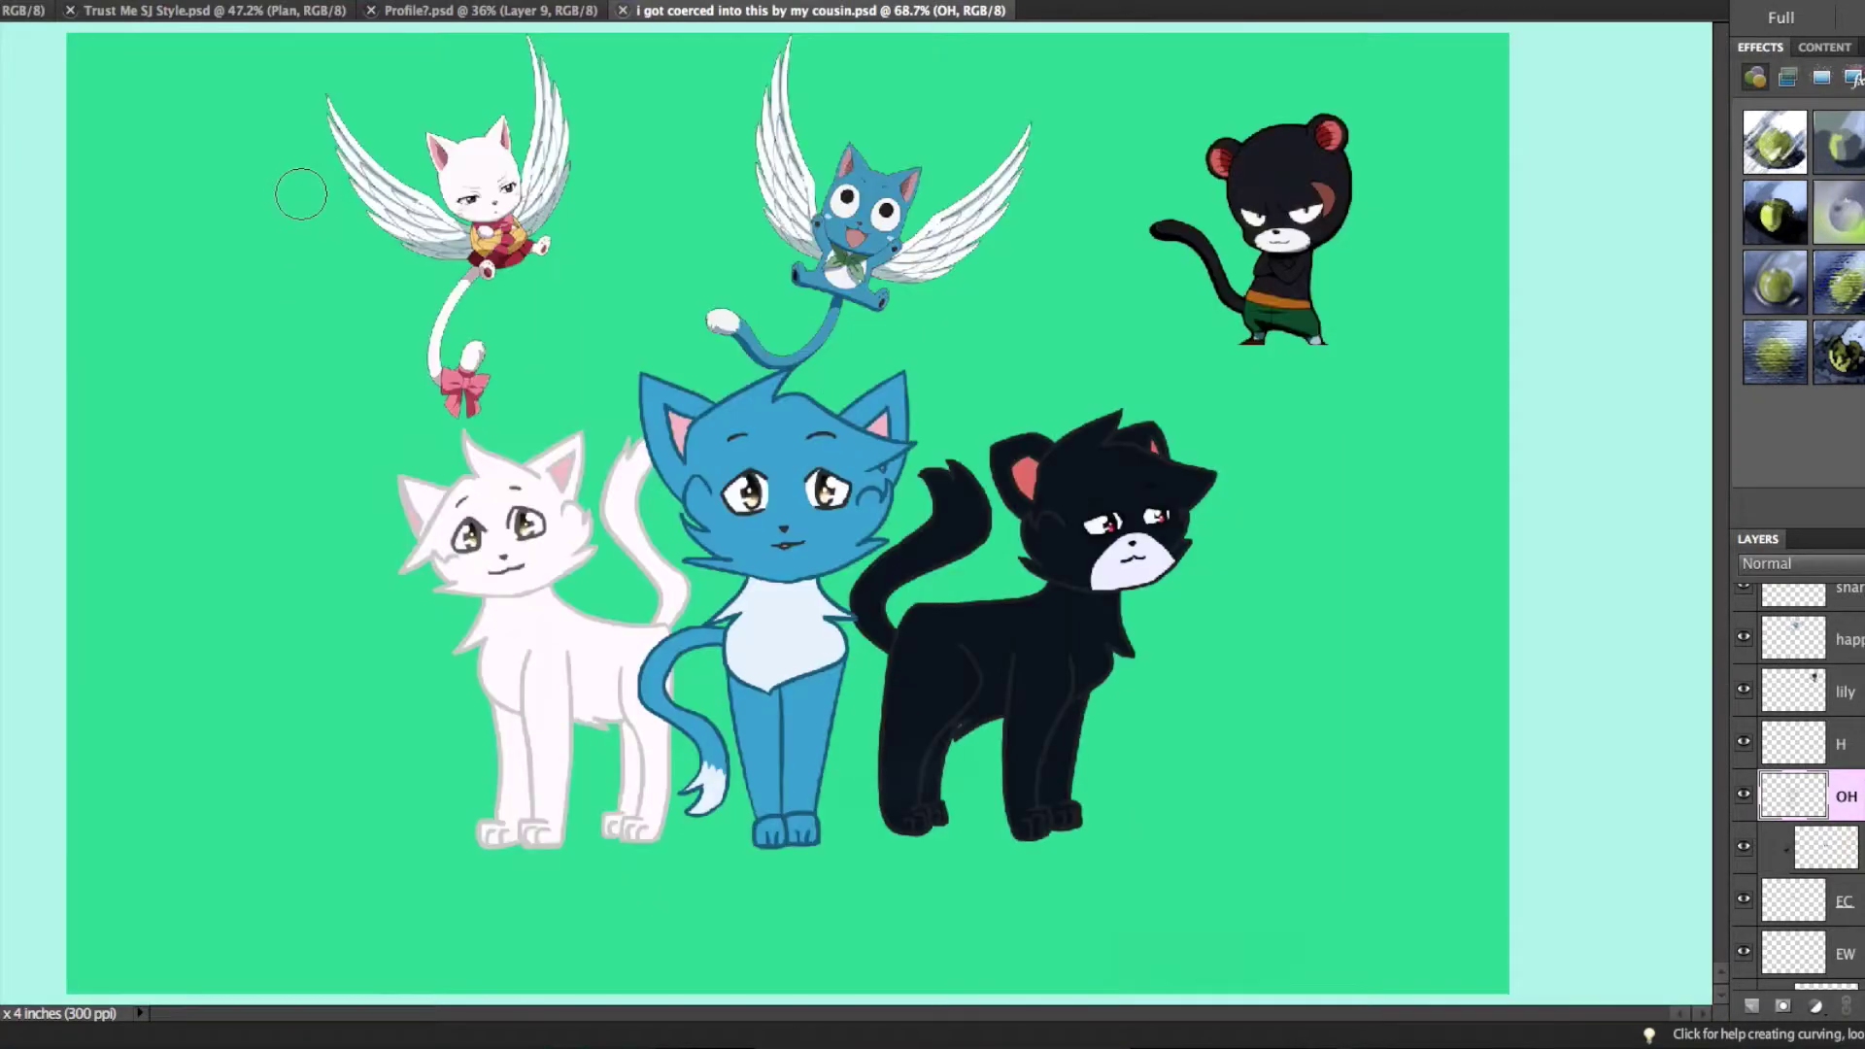
- Paint a reddish-brown crescent marking around the black cat's right eye on a new layer named 3, clipped to BCL
key("ctrl+shift+alt+n")
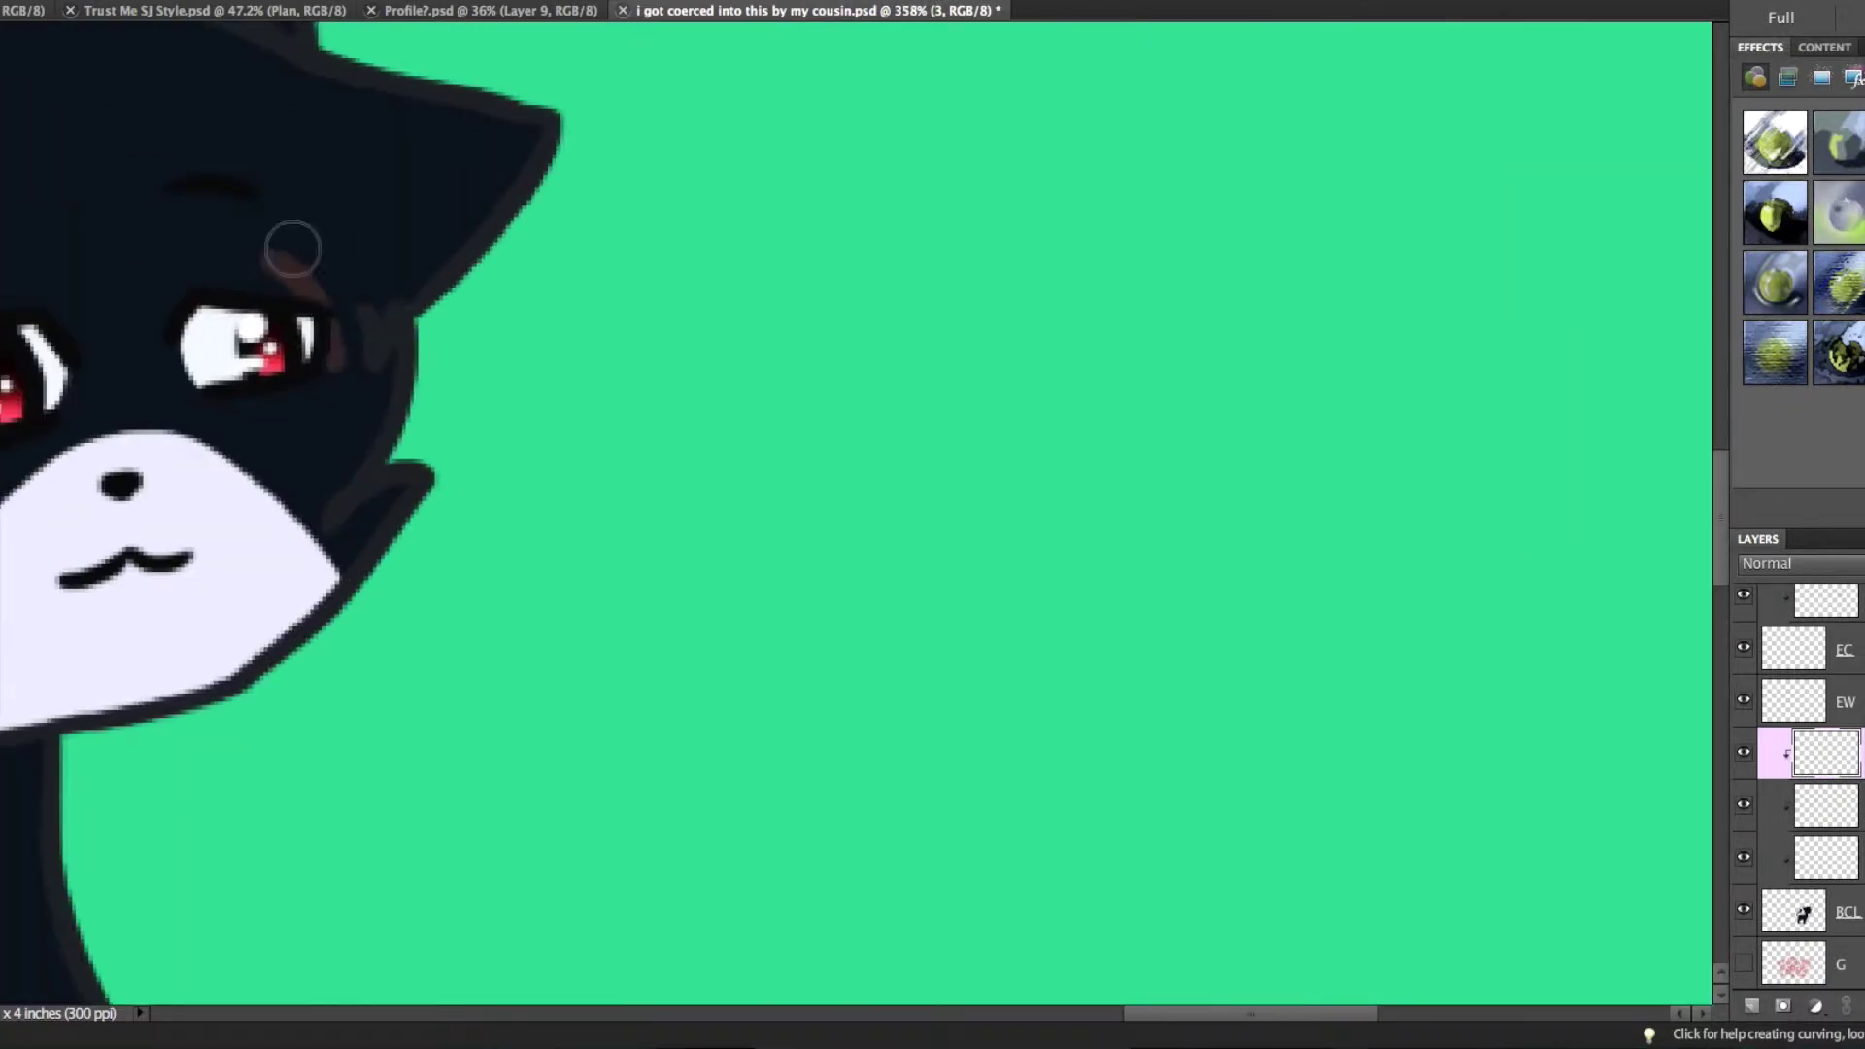
key("ctrl+z")
key("ctrl+z")
left_click_drag(287, 256, 319, 421)
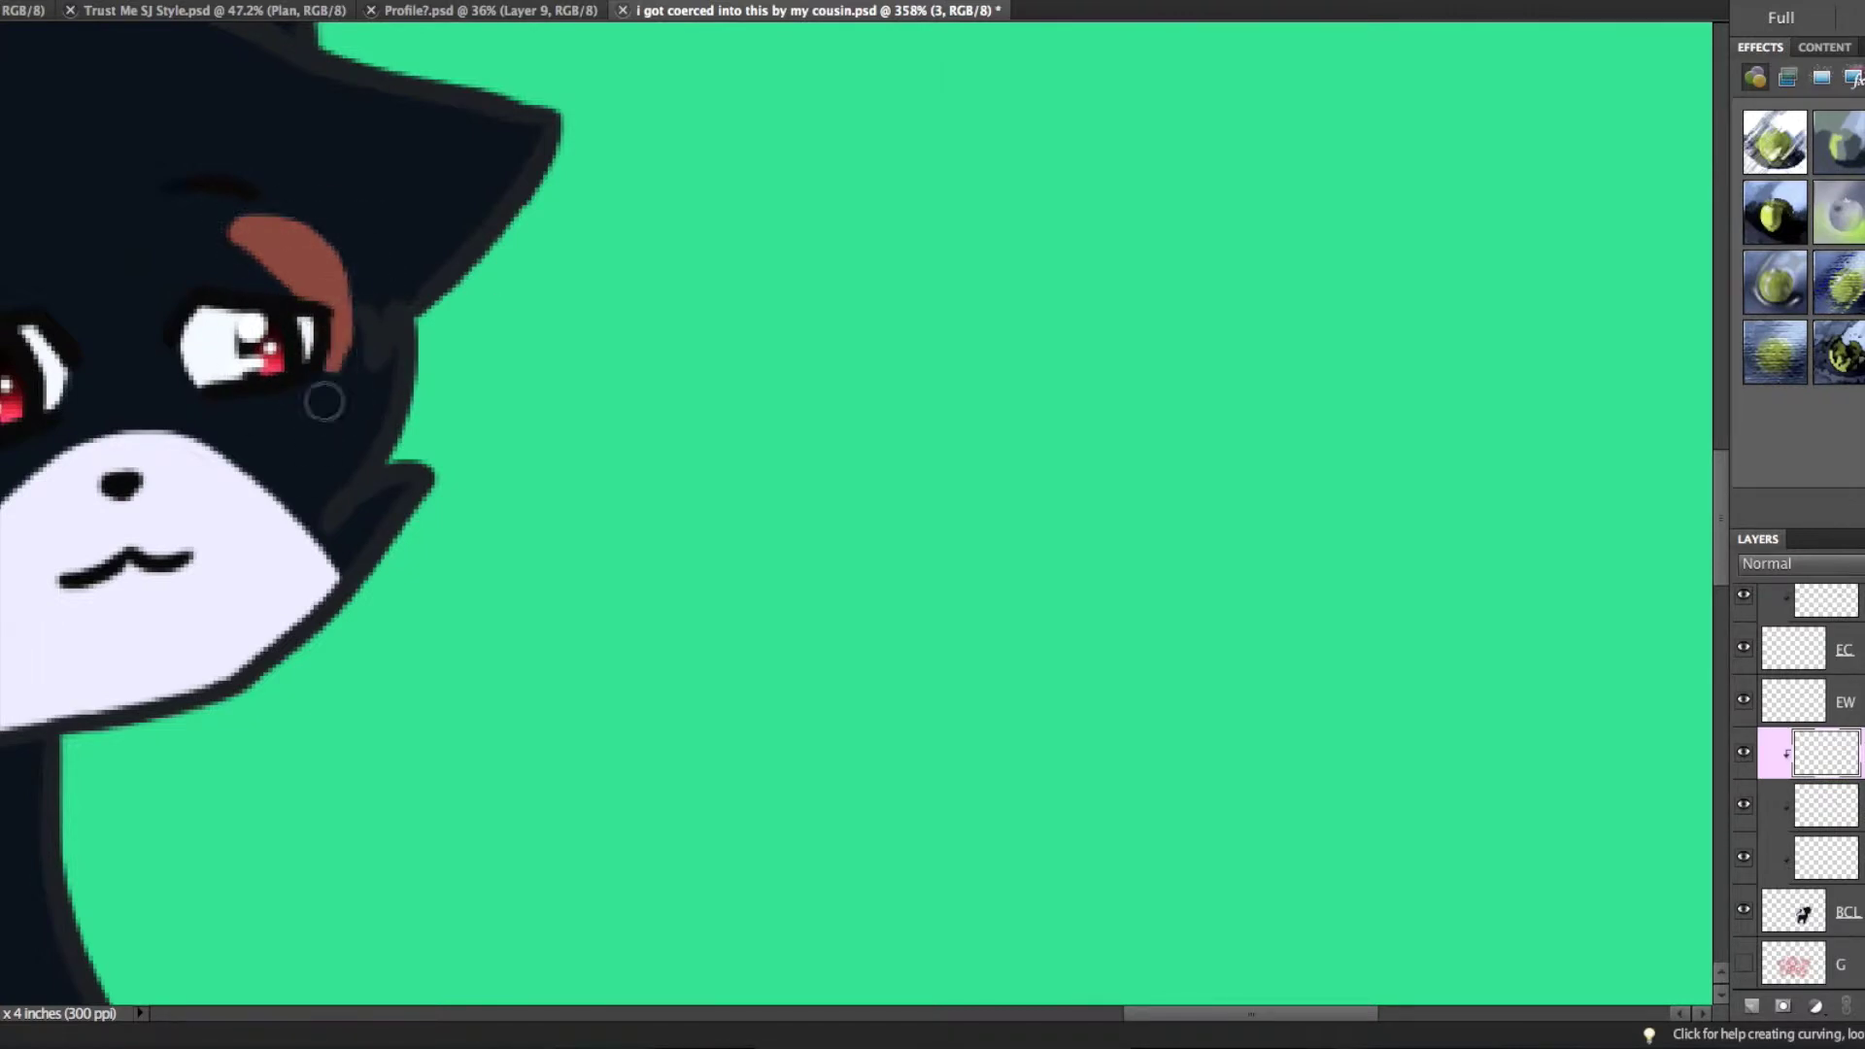
key("ctrl+z")
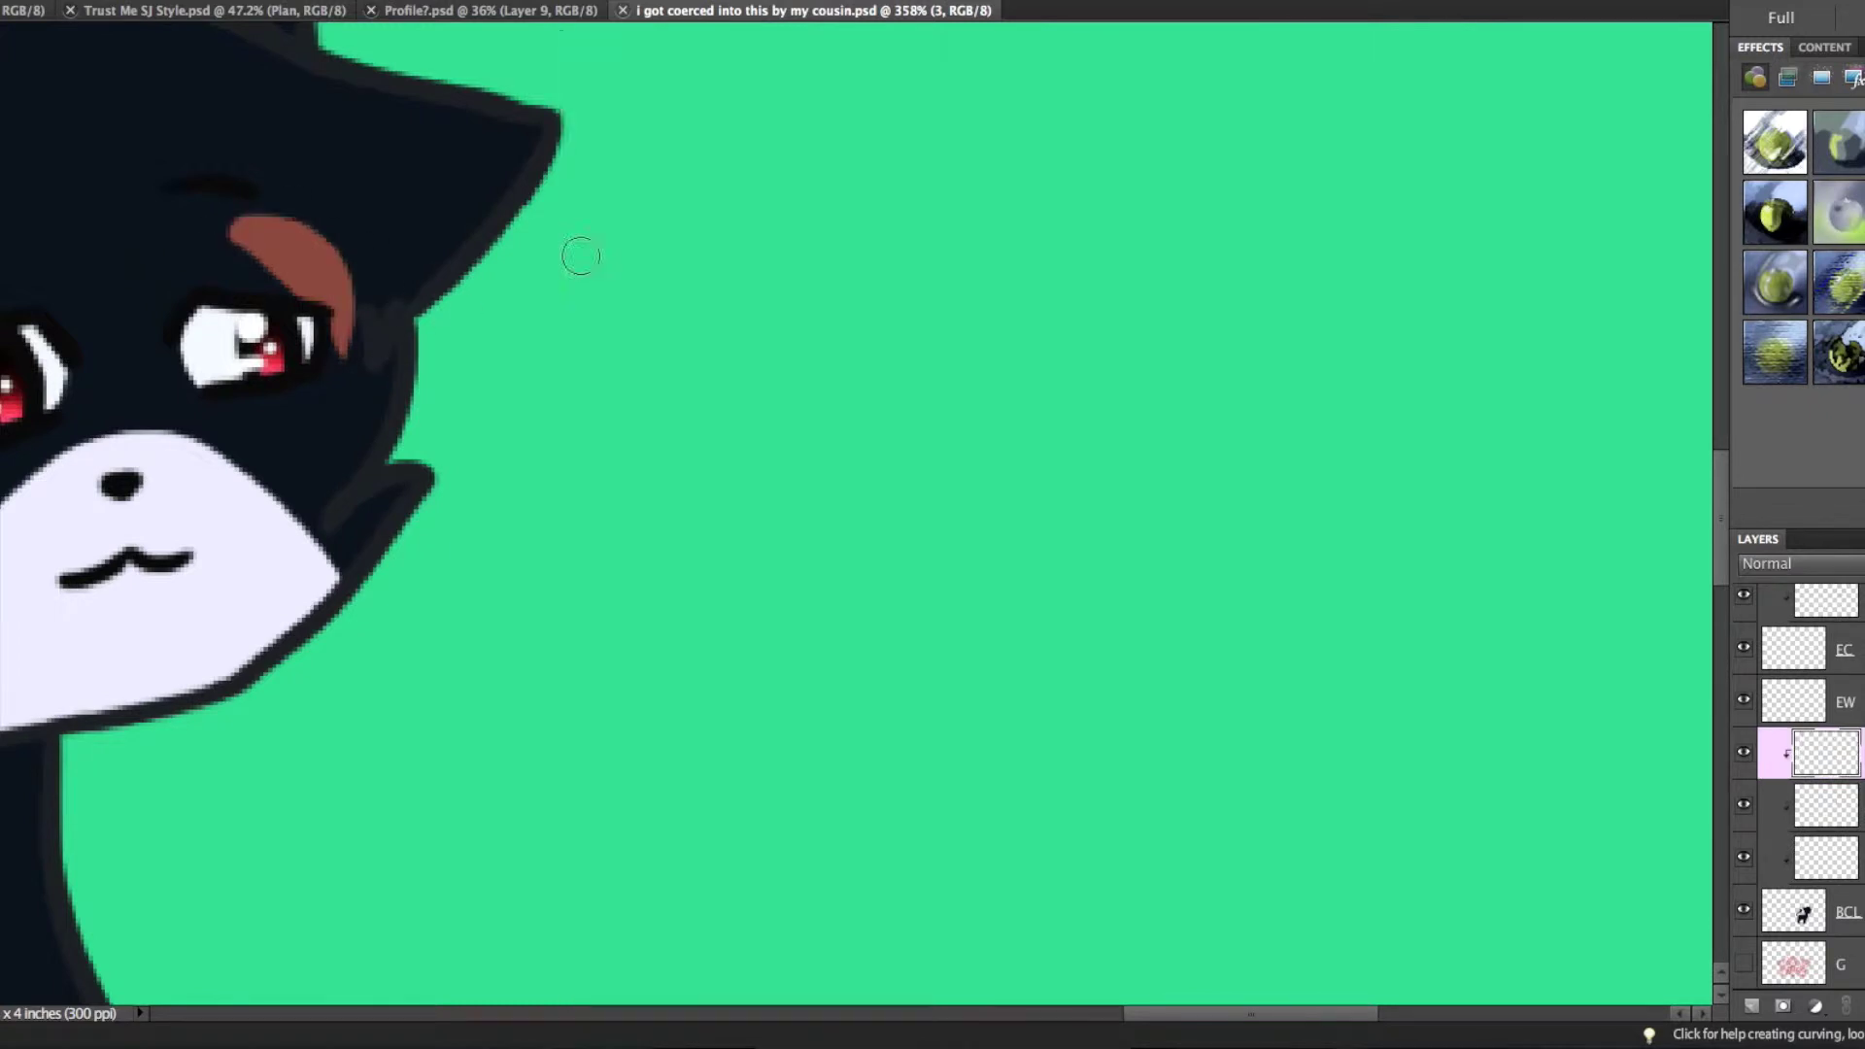
- Clean up the edge between the black cat's white muzzle and its chin outline on OL and BCL
scroll(578, 254, "down", 3)
scroll(506, 700, "up", 4)
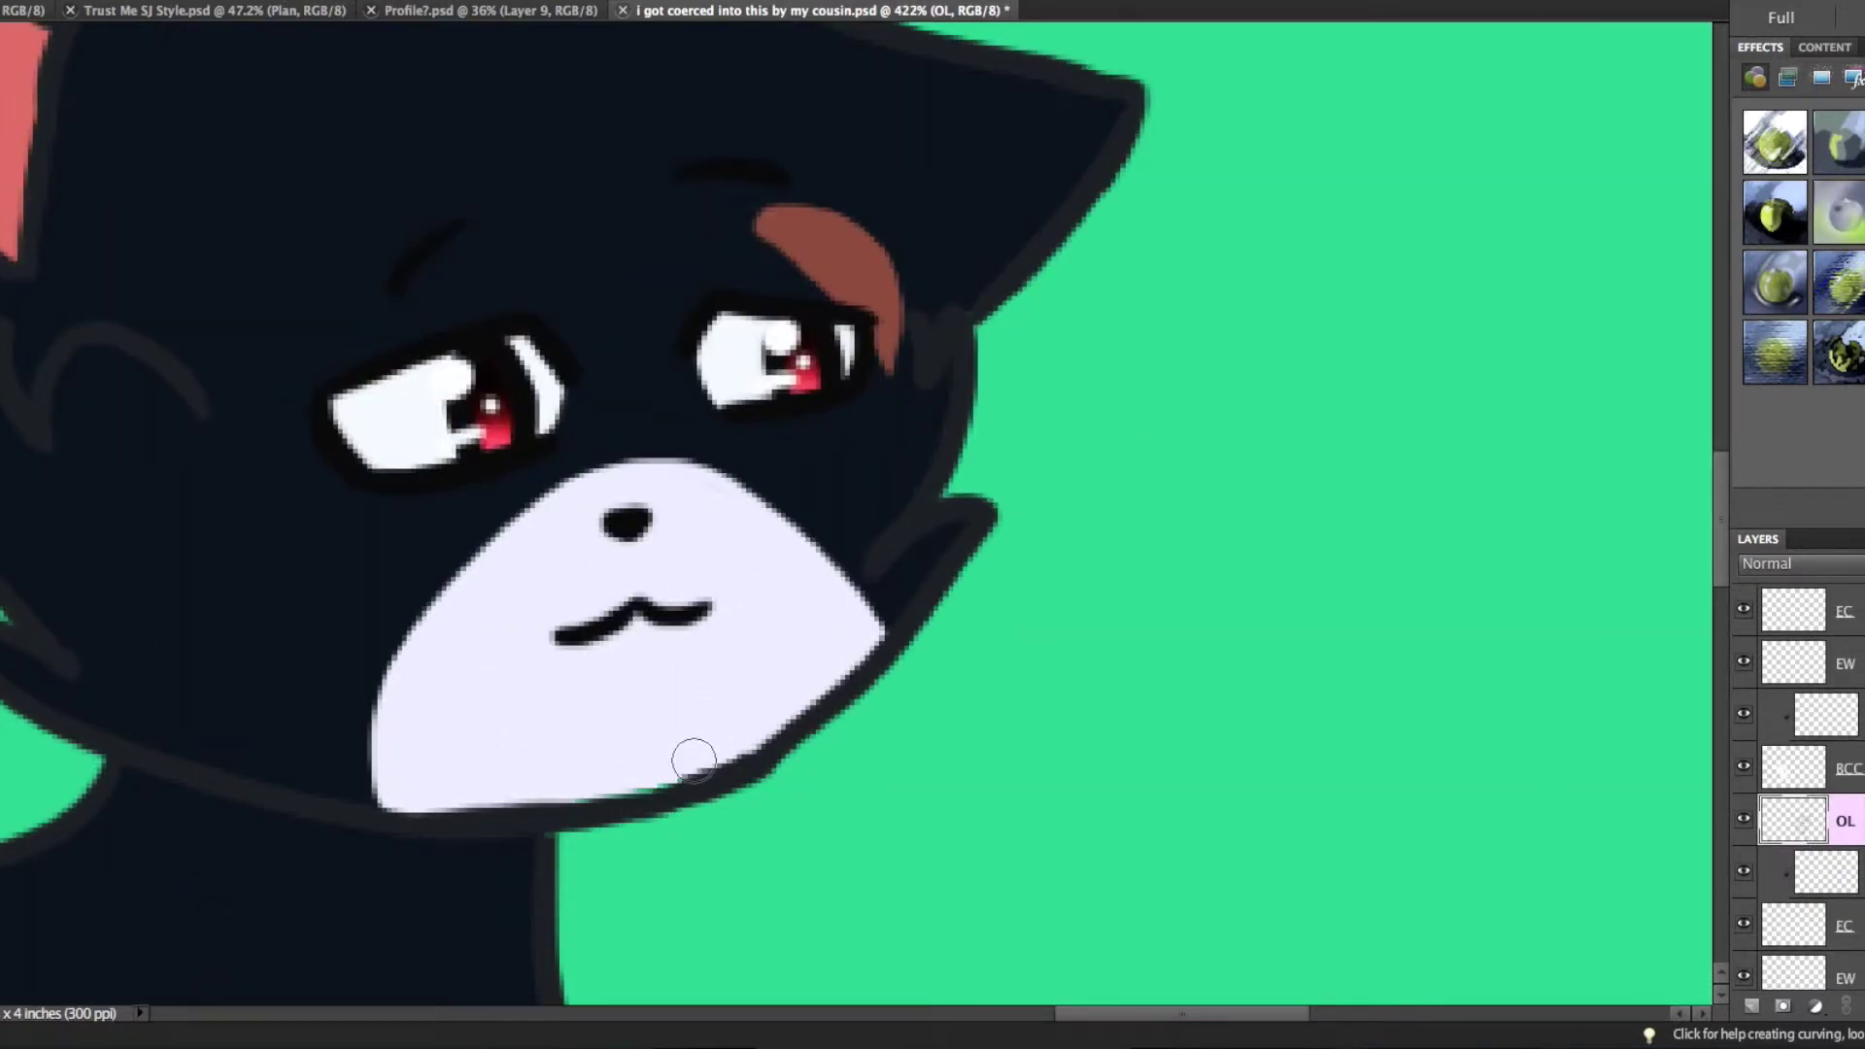
key("ctrl+z")
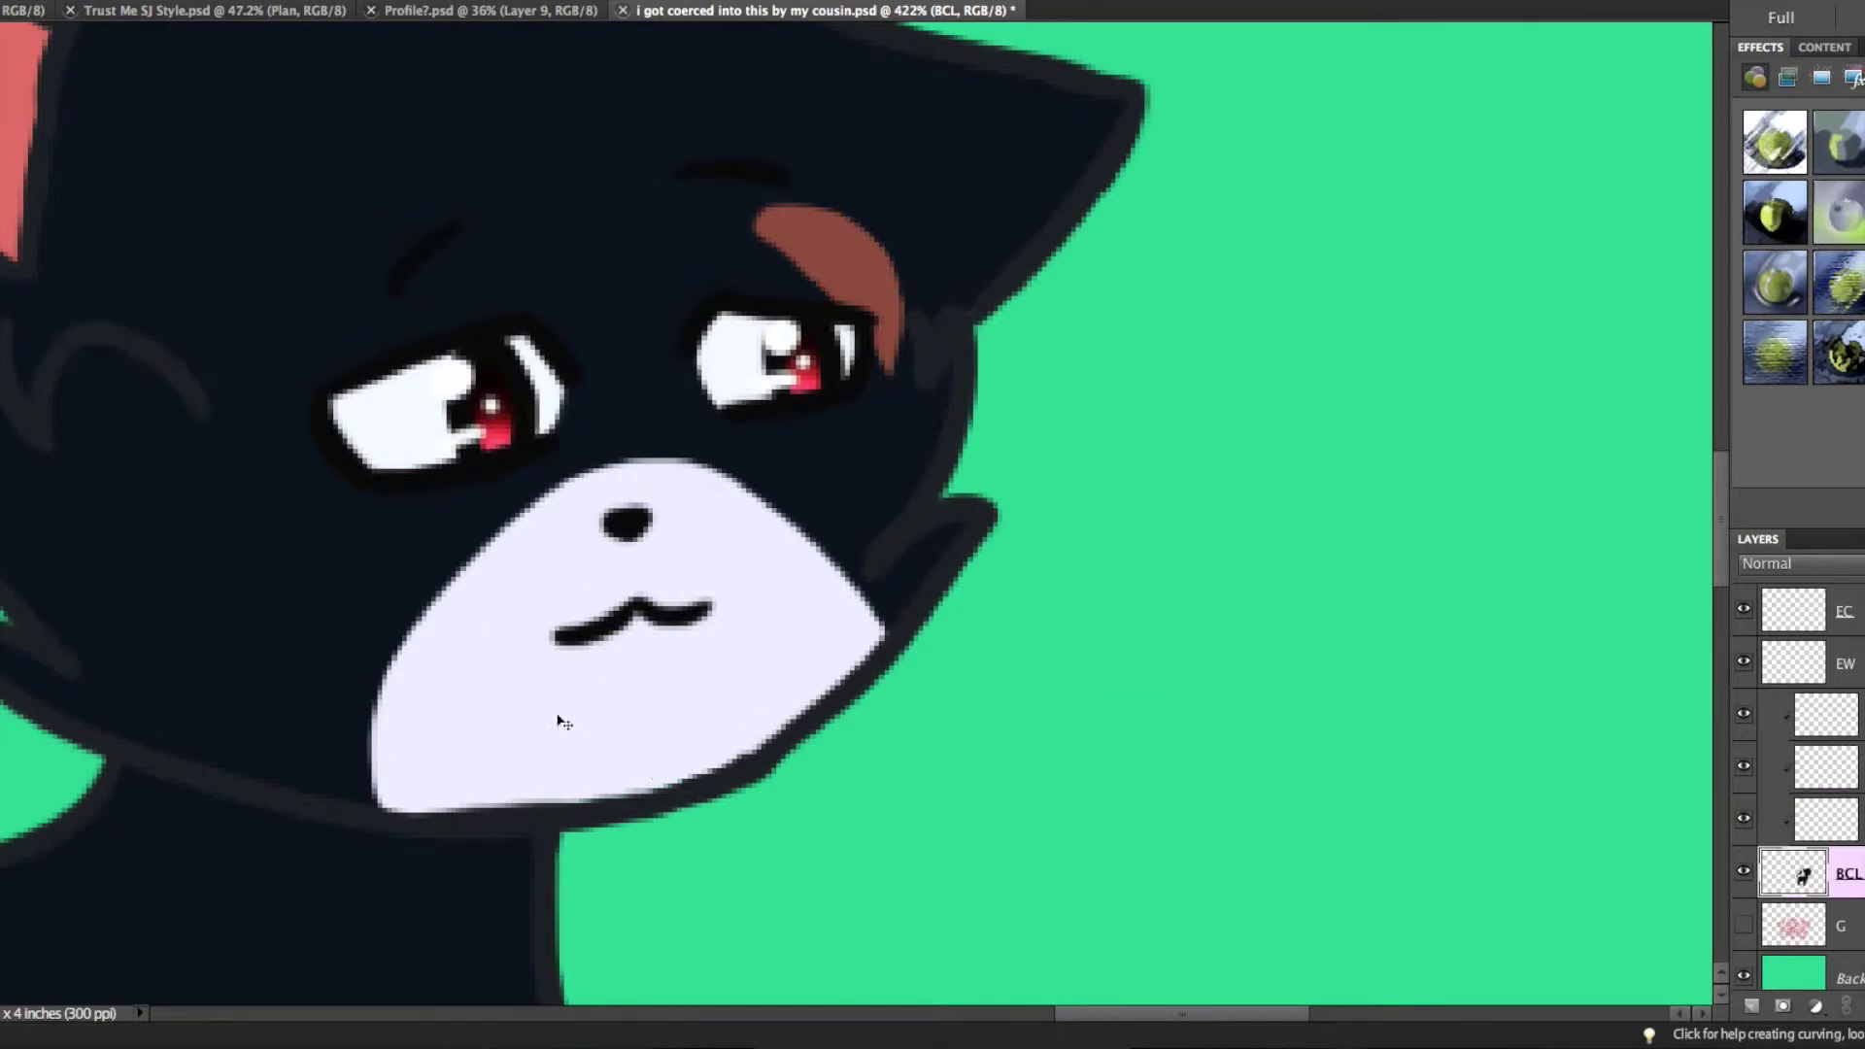
scroll(562, 721, "down", 3)
right_click(845, 674)
key("Escape")
key("ctrl+y")
scroll(1075, 716, "up", 2)
scroll(1091, 636, "down", 4)
scroll(1091, 631, "up", 1)
scroll(1797, 777, "up", 3)
- Show sketch layer G and draw a red feathered wing behind the white cat plus a cursive Fairy Tail title above the cats
left_click(1743, 715)
left_click_drag(1743, 609, 1744, 661)
left_click(1751, 1006)
scroll(1797, 777, "down", 3)
scroll(748, 505, "down", 4)
scroll(748, 505, "up", 5)
scroll(748, 505, "down", 3)
left_click(588, 464, "ctrl")
left_click_drag(589, 465, 381, 275)
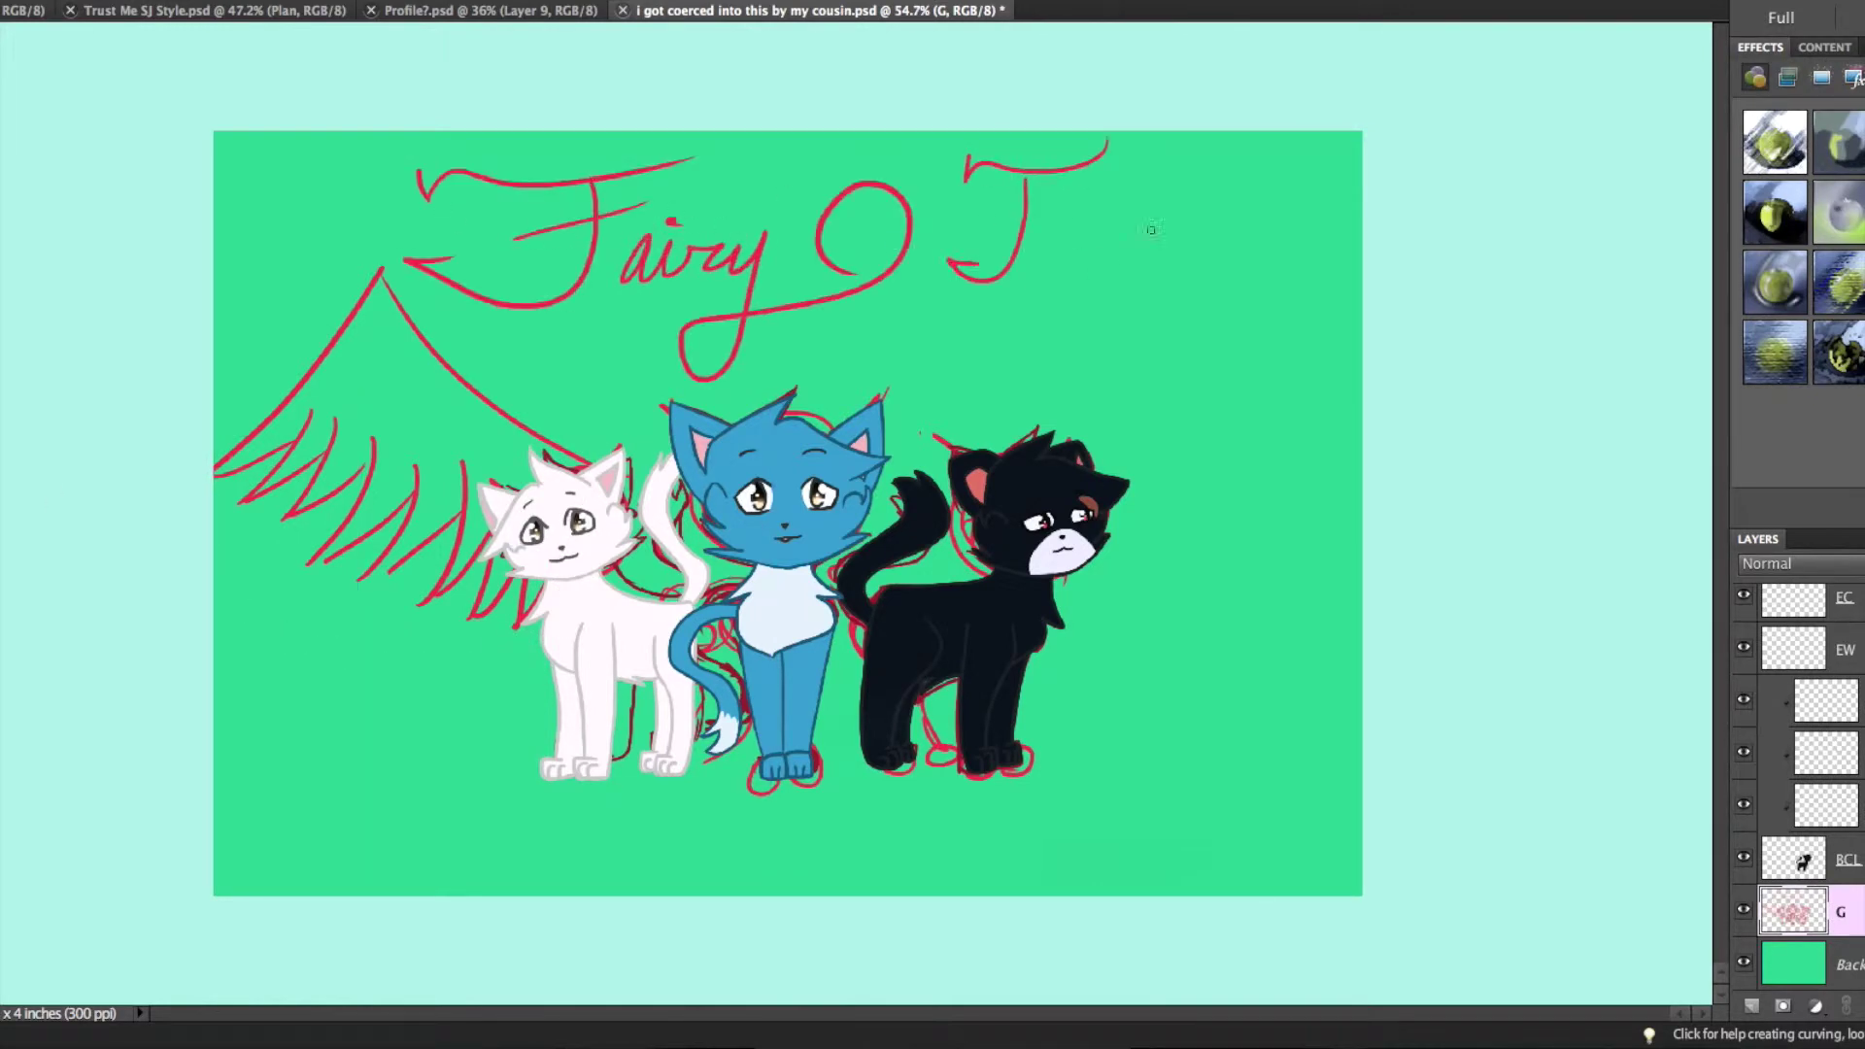
- Add a new Layer 8, flip the canvas horizontally and try a black stroke along the sketched wing's inner upper edge
scroll(314, 408, "up", 4)
left_click(291, 0)
left_click(745, 47)
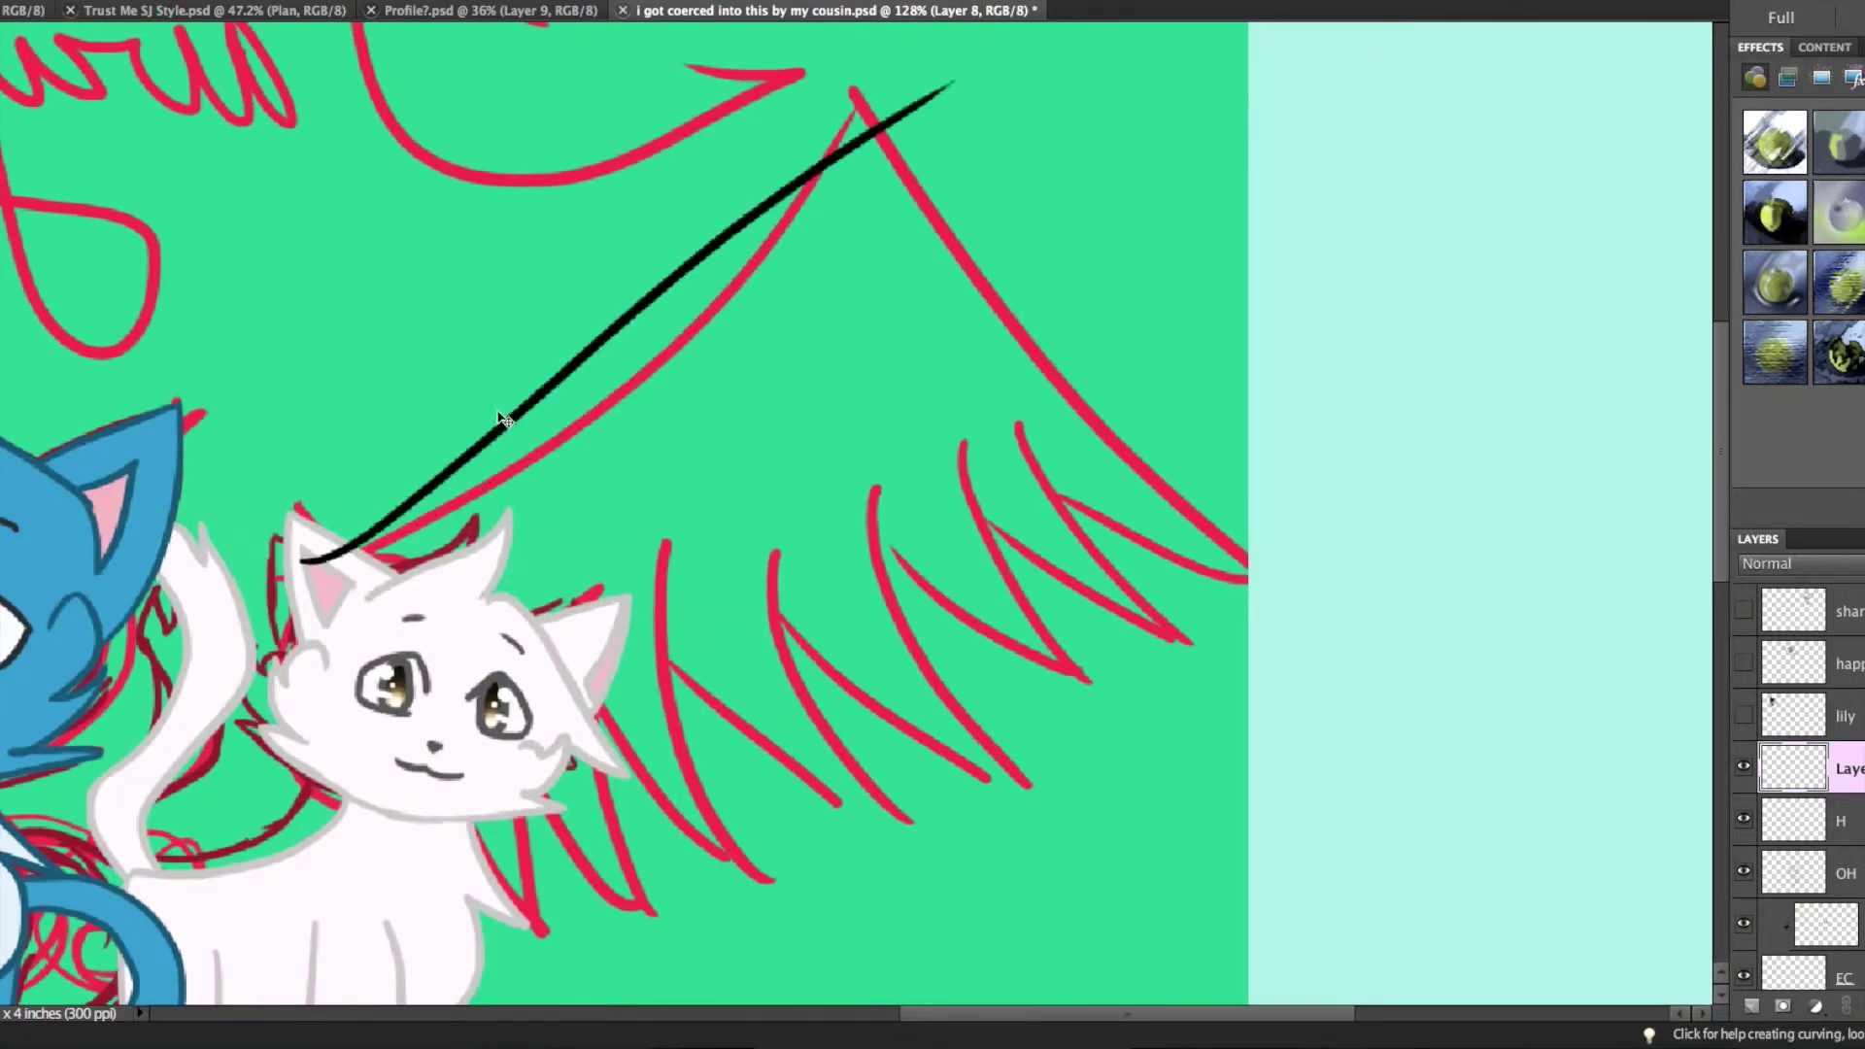
right_click(319, 461)
left_click(146, 486)
key("Return")
- Rotate a black ellipse on Layer 8 to follow the wing's inner upper edge and erase everything beyond the peak
key("ctrl+t")
left_click_drag(816, 408, 497, 240)
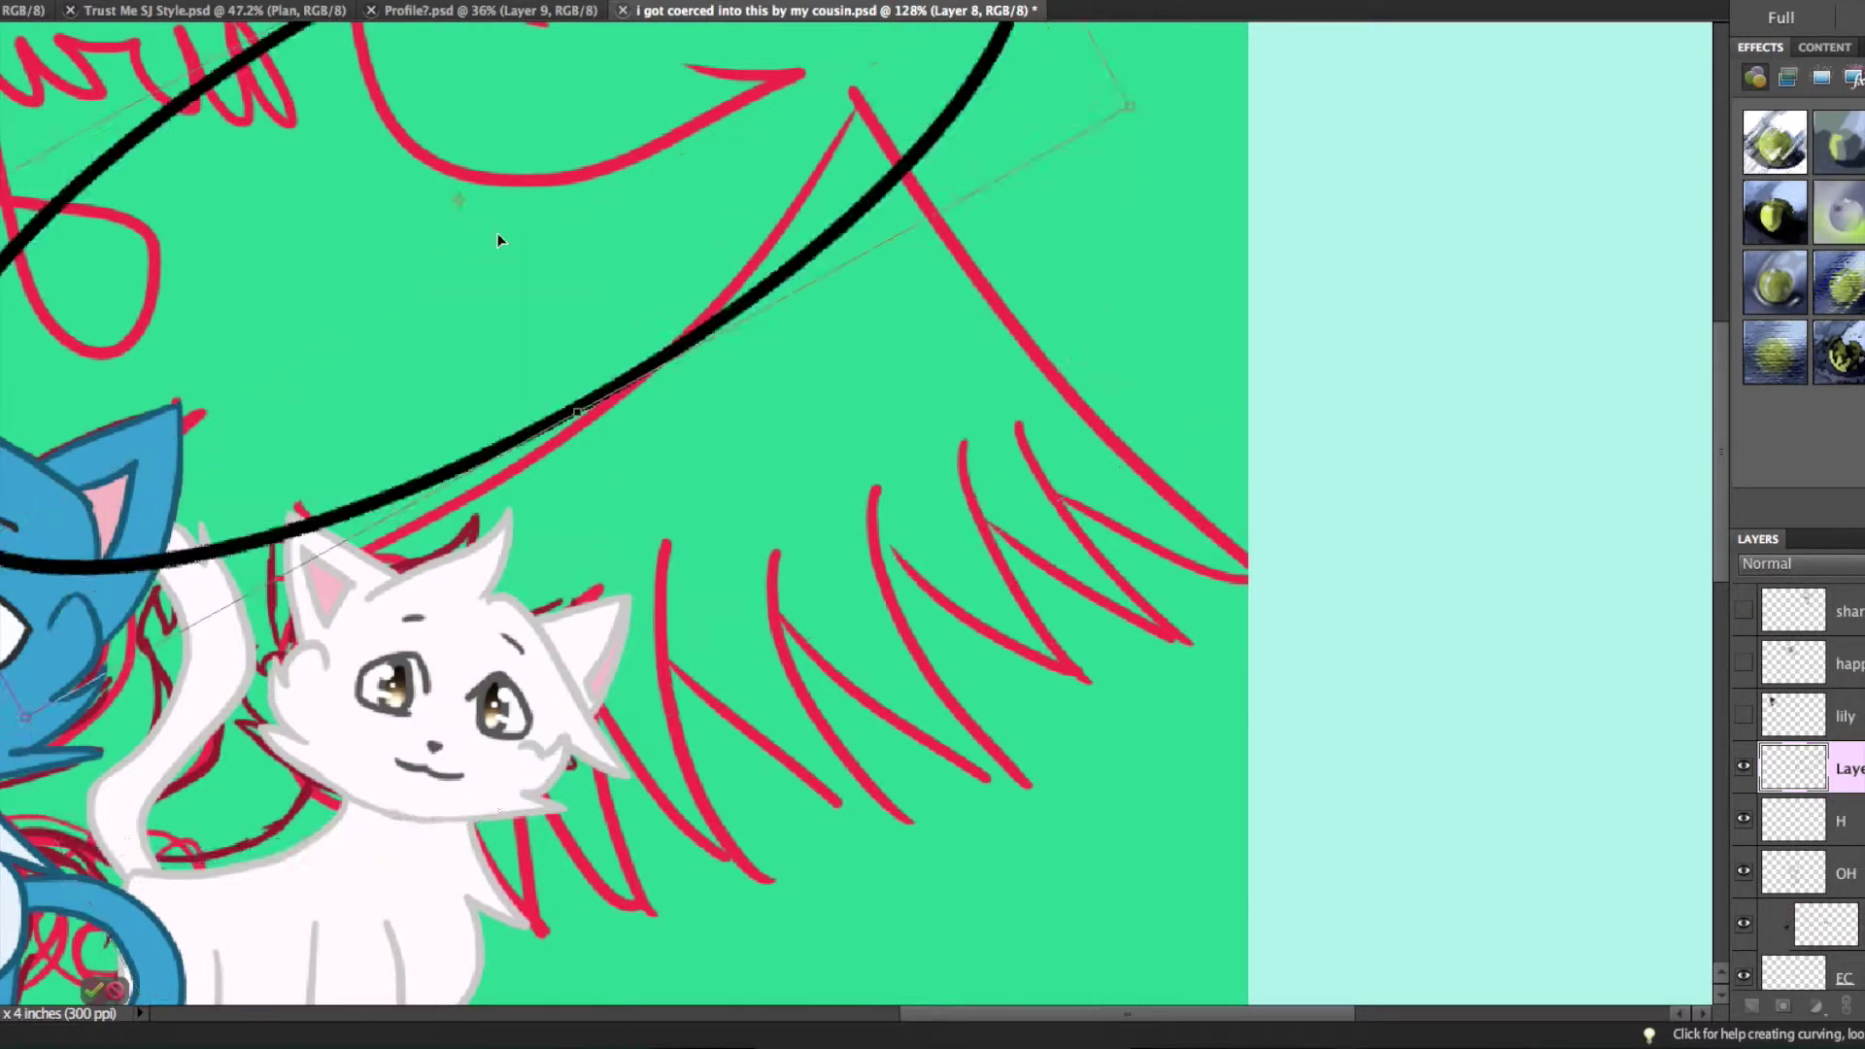
key("Return")
scroll(497, 240, "up", 2)
right_click(352, 413)
key("Escape")
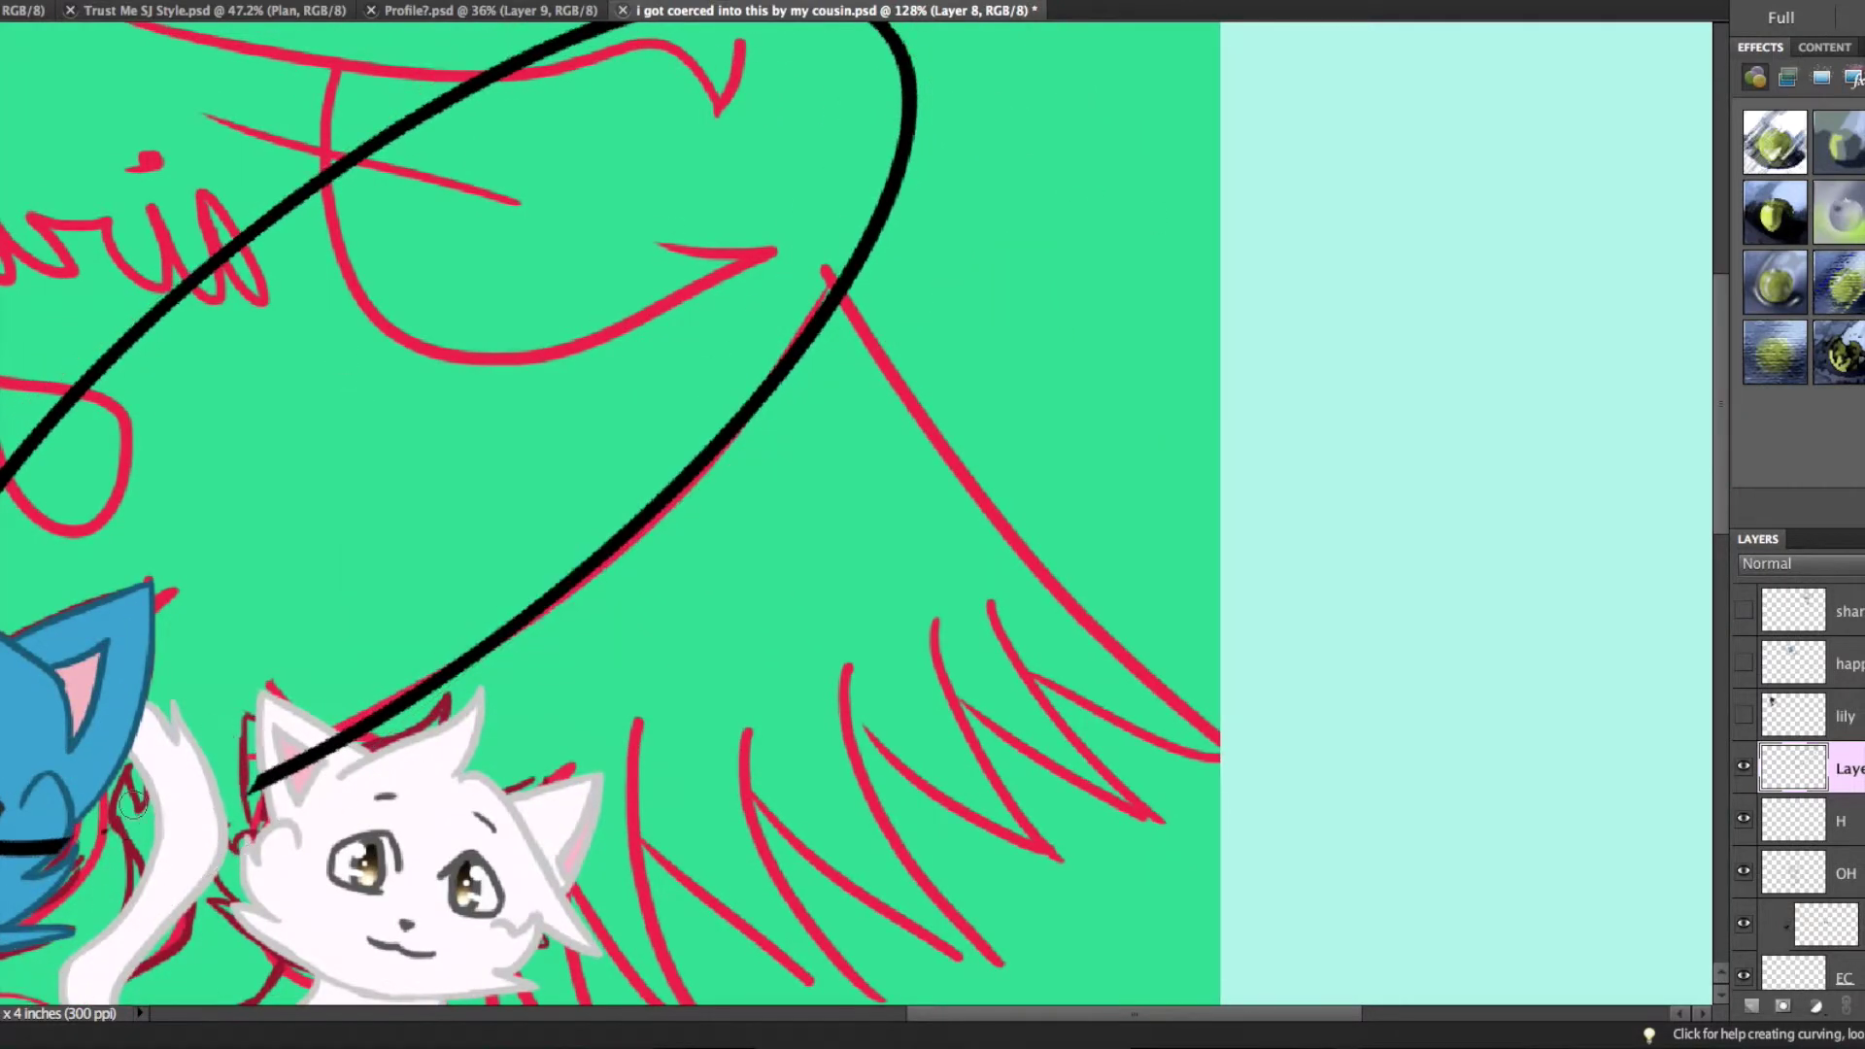
left_click_drag(85, 387, 911, 155)
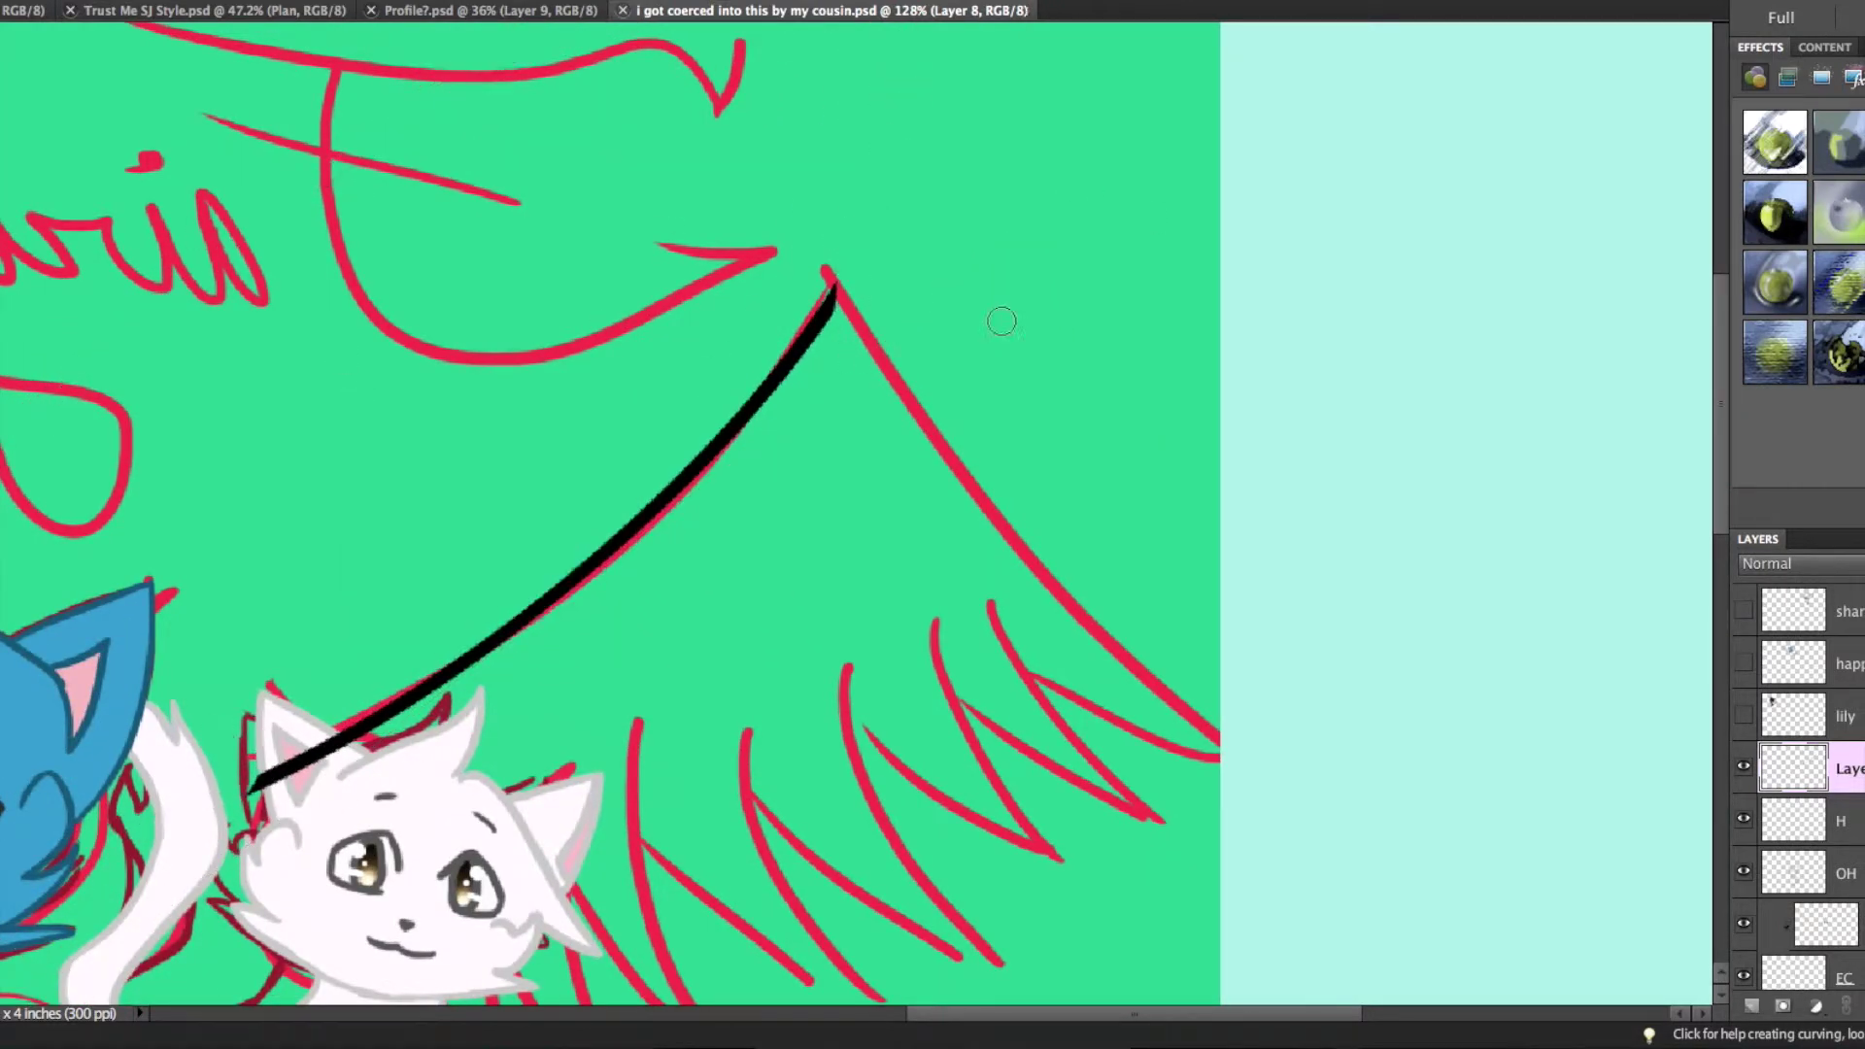
- Flip the canvas back and ink the wing's outer edge from the peak plus the first outer feathers in black
scroll(1001, 321, "right", 5)
scroll(1461, 167, "up", 3)
scroll(1027, 528, "up", 3)
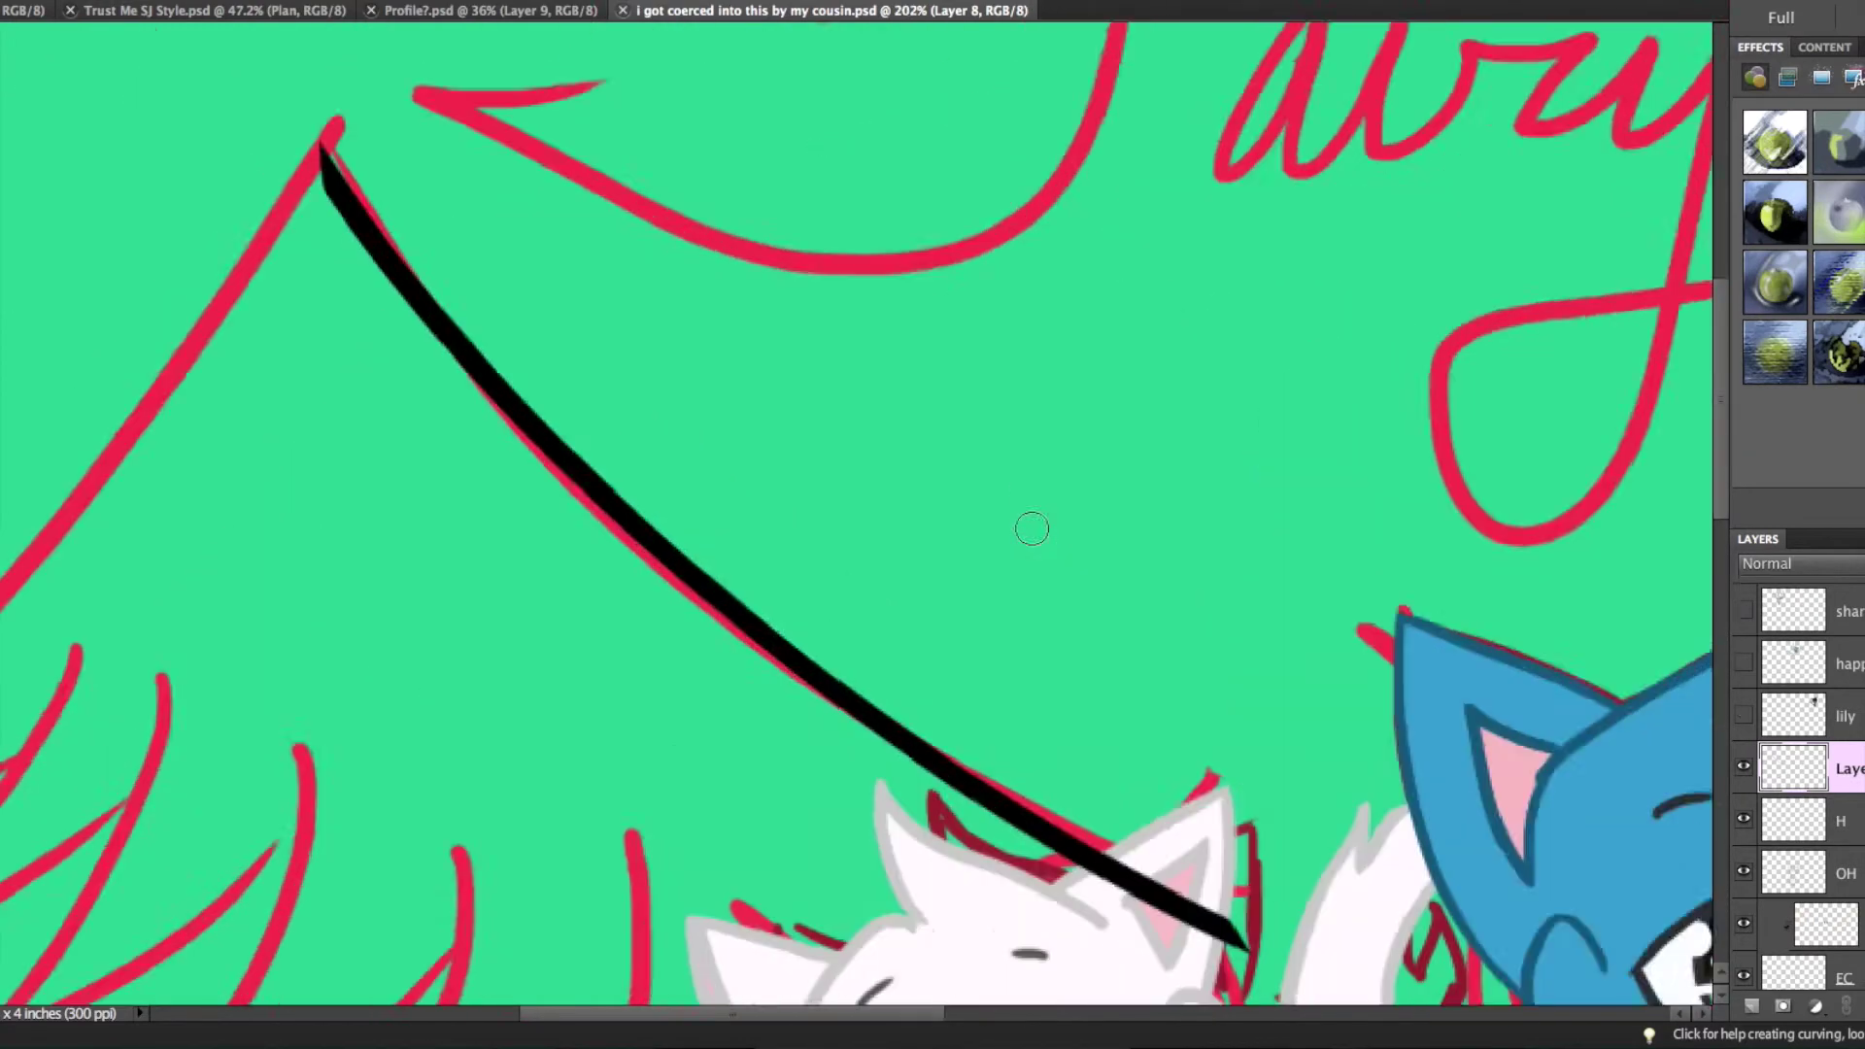
scroll(1031, 529, "left", 4)
scroll(1032, 529, "down", 2)
mouse_move(529, 44)
left_mouse_down()
mouse_move(4, 690)
mouse_move(10, 777)
mouse_move(277, 520)
mouse_move(351, 575)
left_mouse_up()
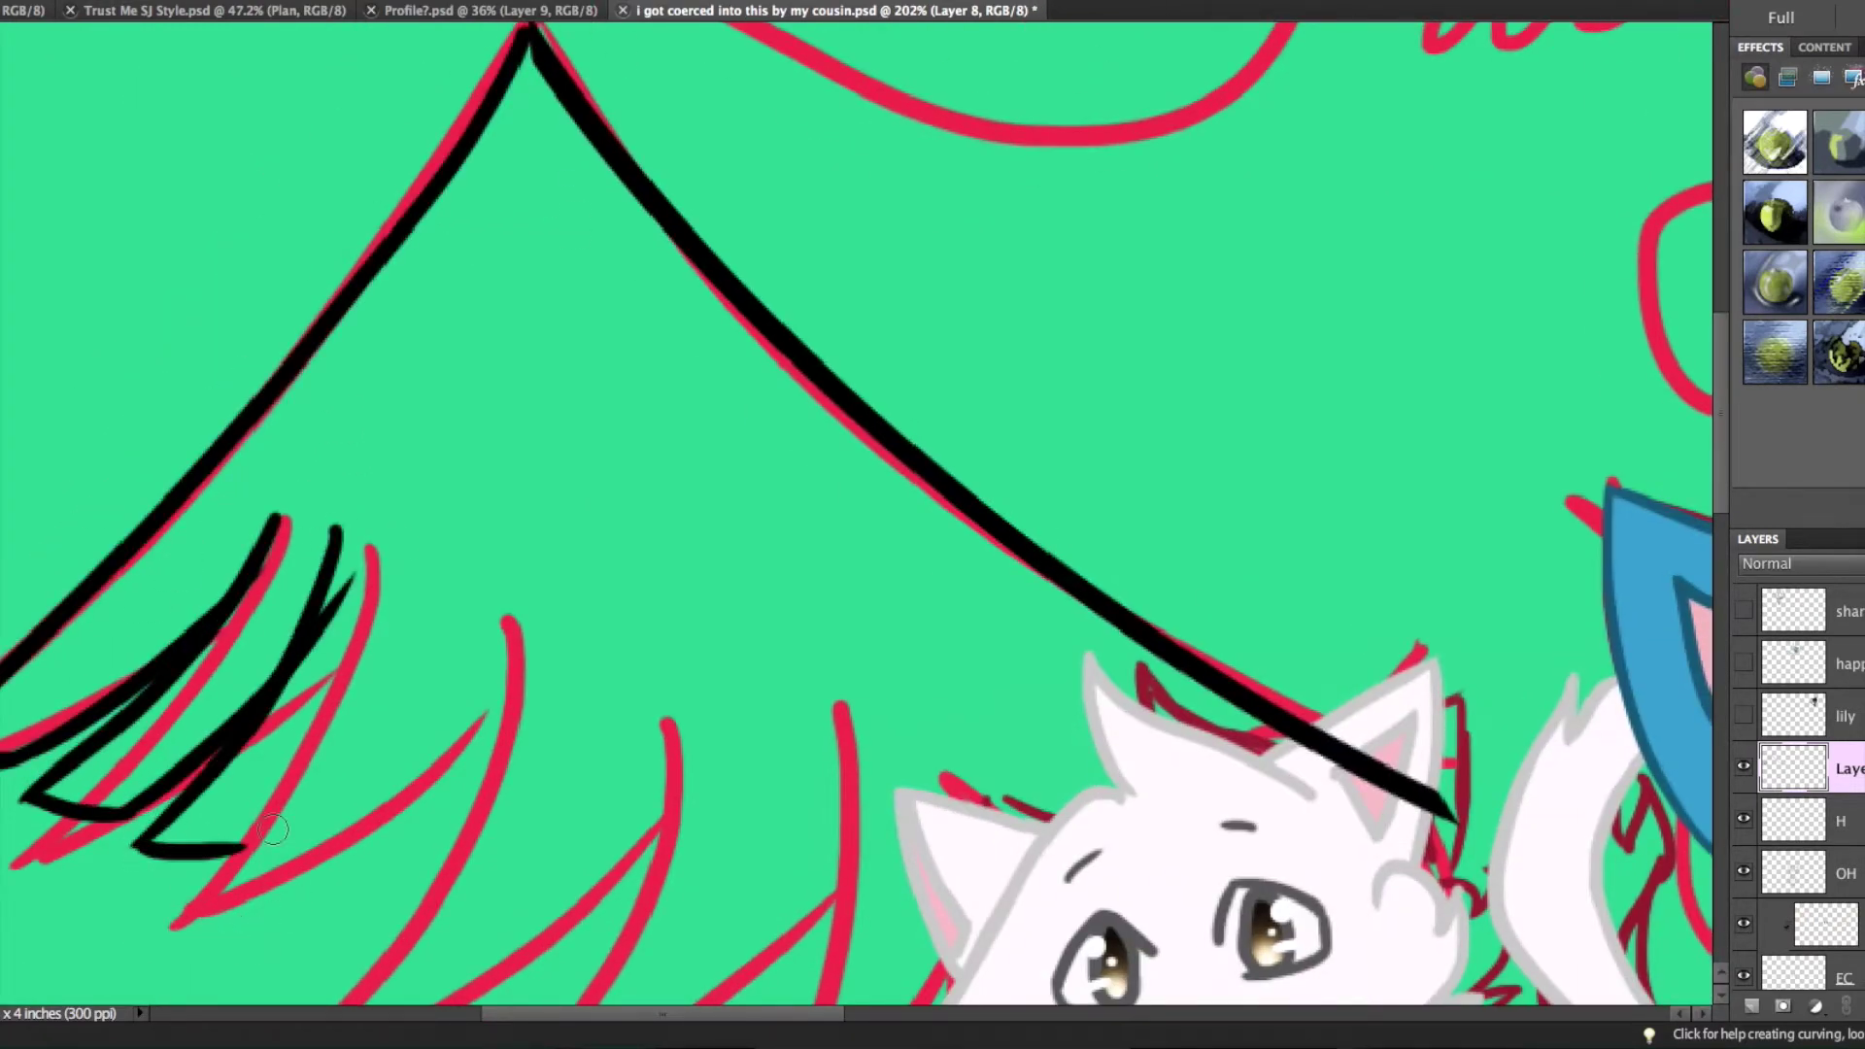
- Ink the remaining scalloped feathers in black along the wing's lower edge, continuing across the white cat's face and chest
scroll(459, 653, "down", 3)
scroll(459, 653, "right", 2)
left_click_drag(264, 292, 126, 651)
mouse_move(372, 398)
left_mouse_down()
mouse_move(229, 699)
mouse_move(480, 607)
left_mouse_up()
key("ctrl+z")
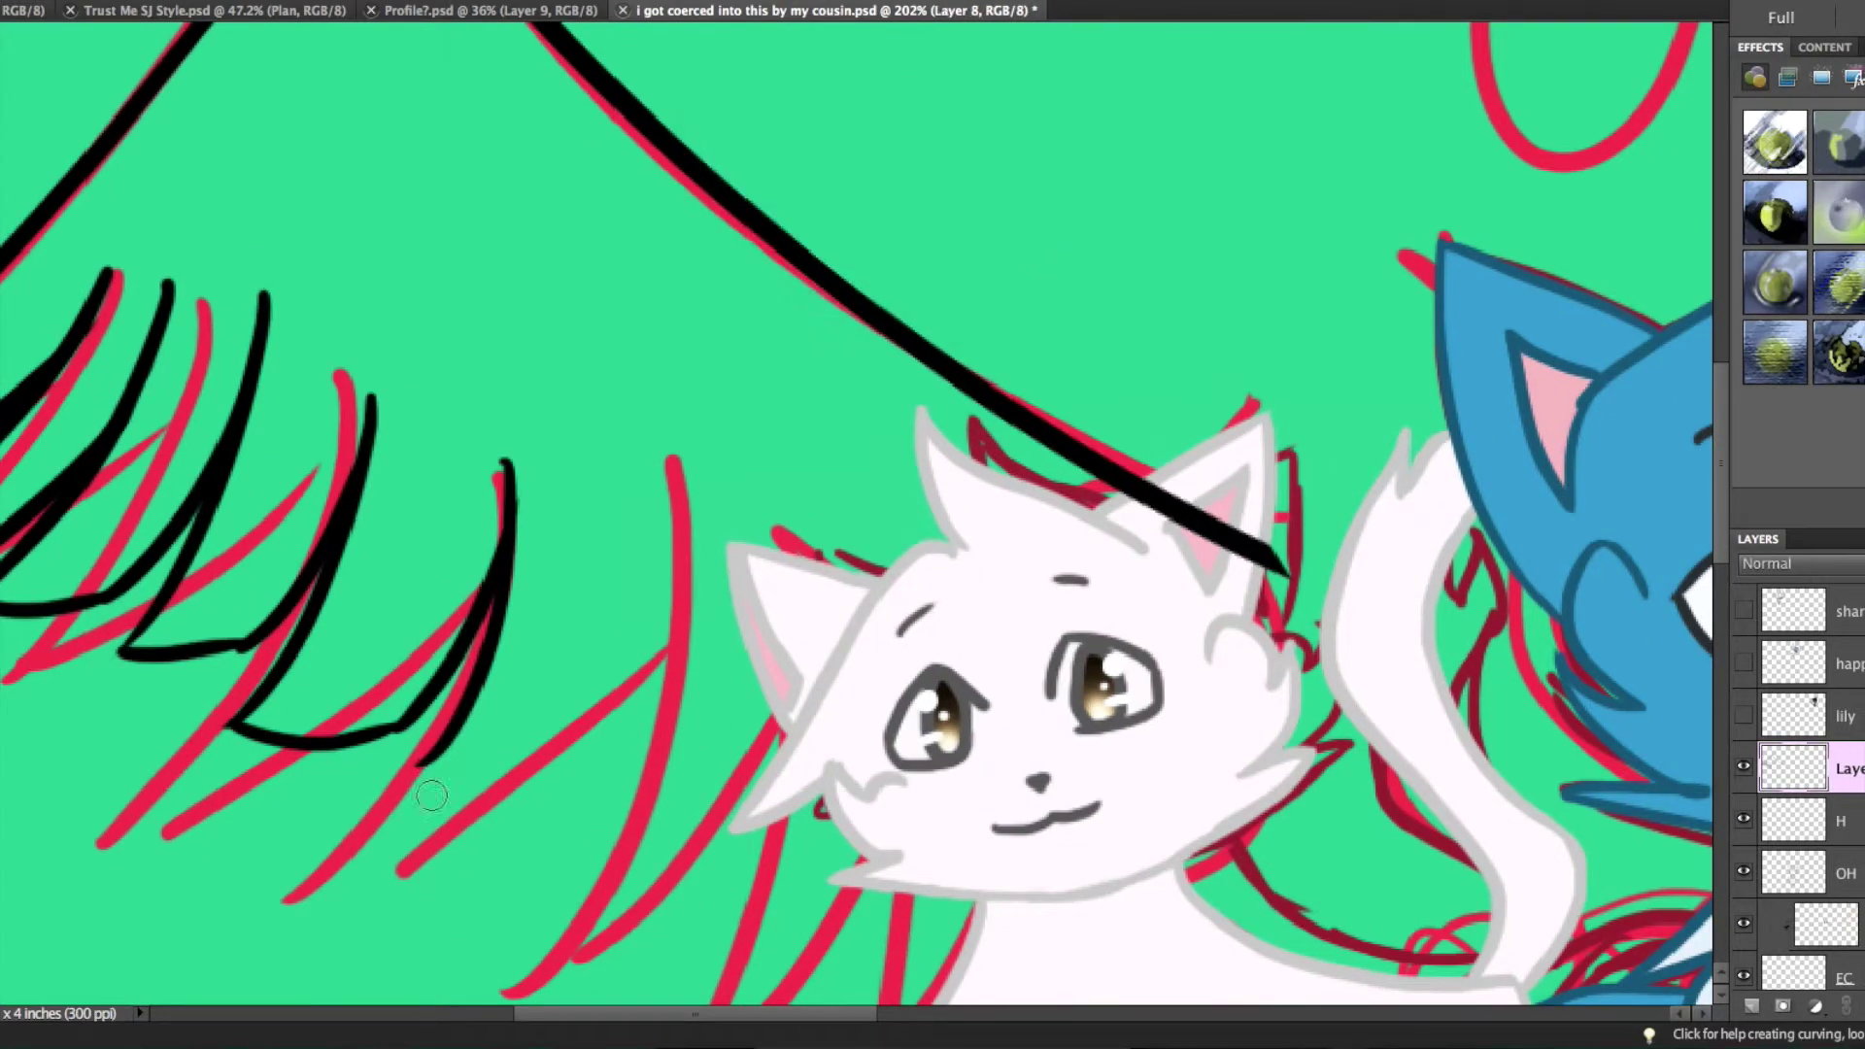
mouse_move(418, 762)
left_mouse_down()
mouse_move(729, 588)
mouse_move(547, 792)
left_mouse_up()
scroll(691, 819, "down", 3)
scroll(691, 819, "right", 2)
left_click_drag(692, 318, 602, 527)
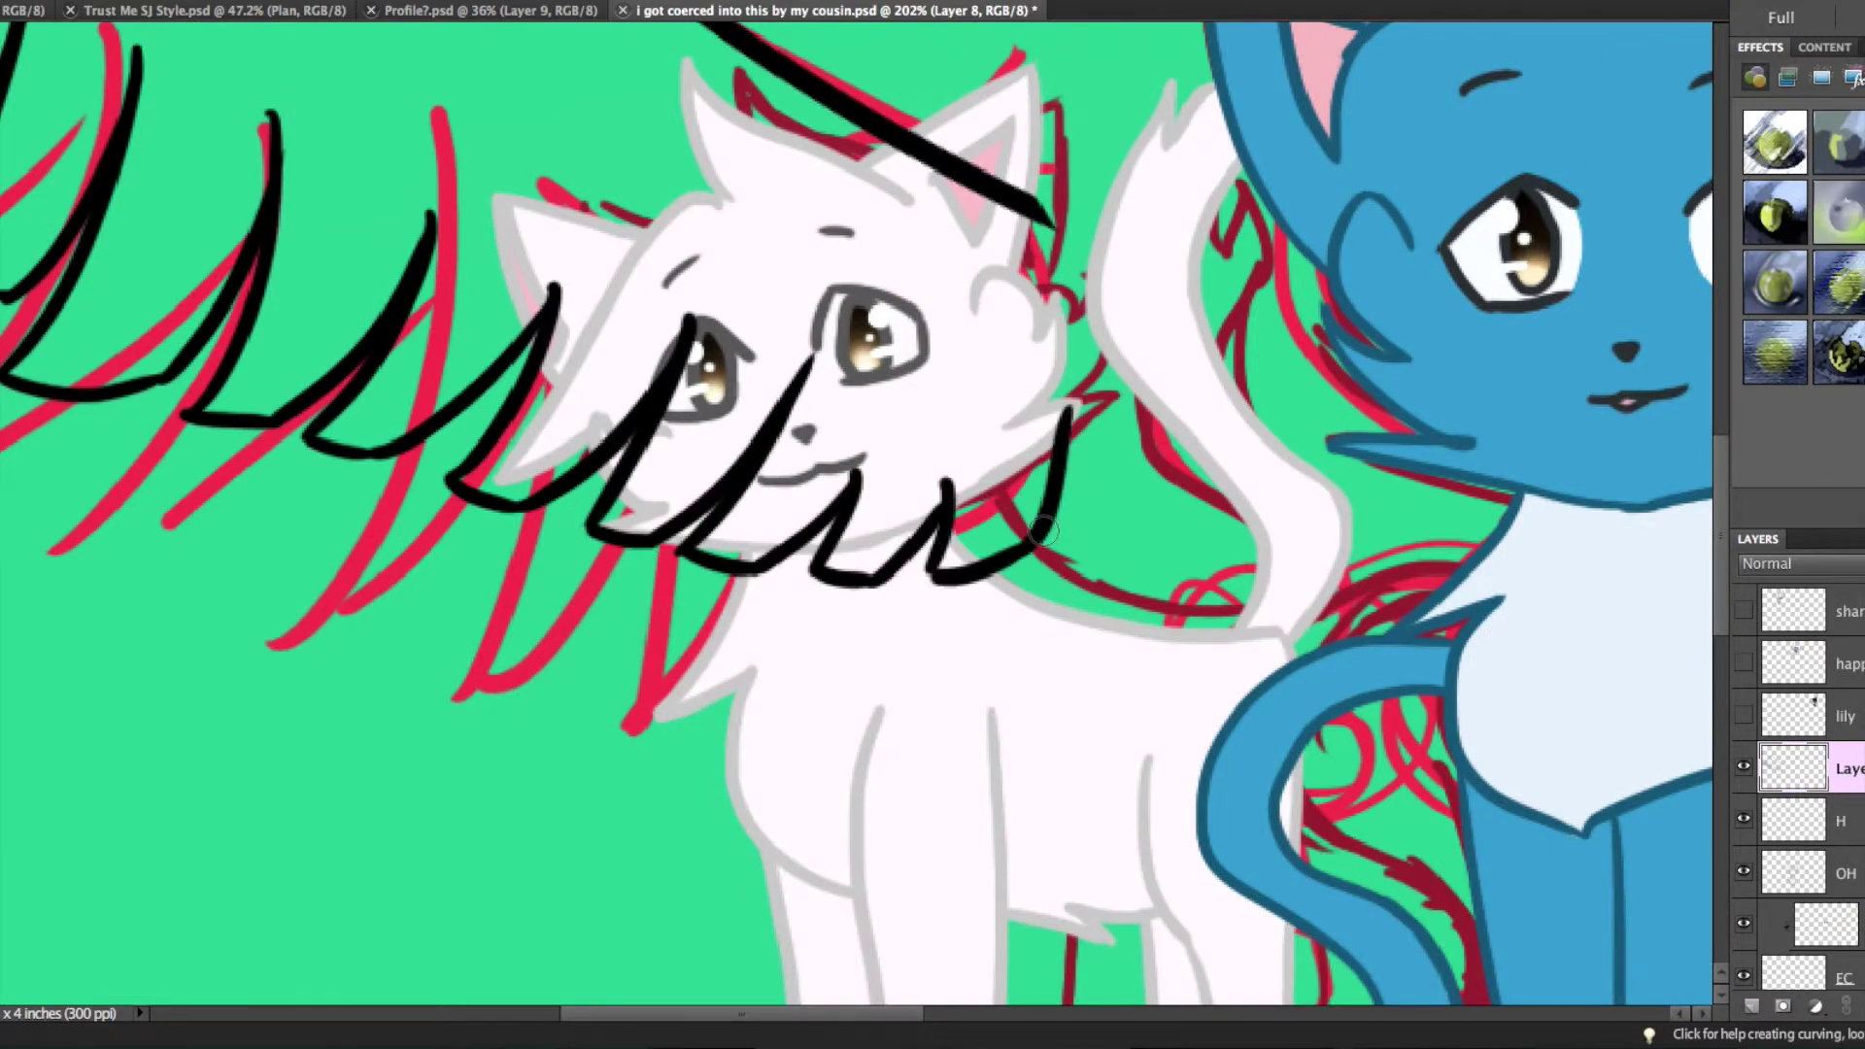
- Erase the rounded upper ends of the wing's feather strokes into sharp, tapered points
scroll(1156, 420, "up", 3)
scroll(239, 378, "down", 2)
scroll(239, 379, "right", 3)
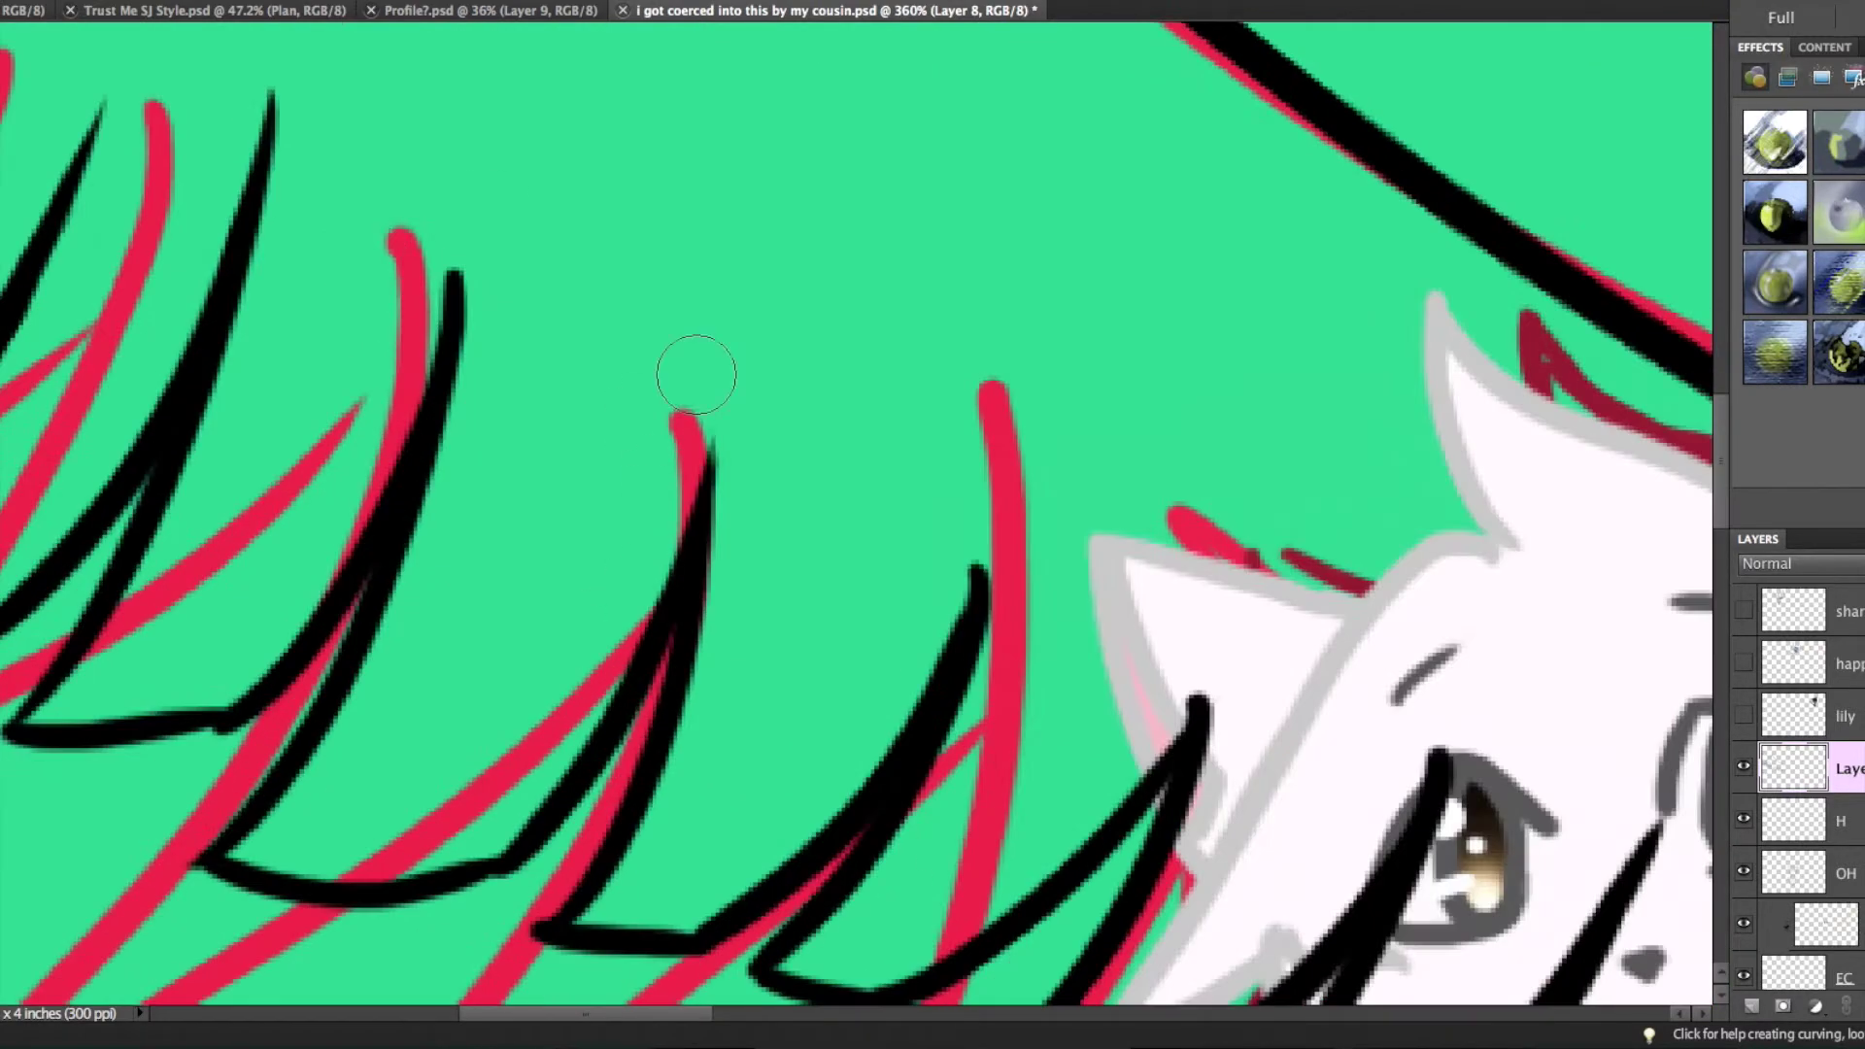
scroll(986, 516, "down", 3)
scroll(986, 517, "right", 4)
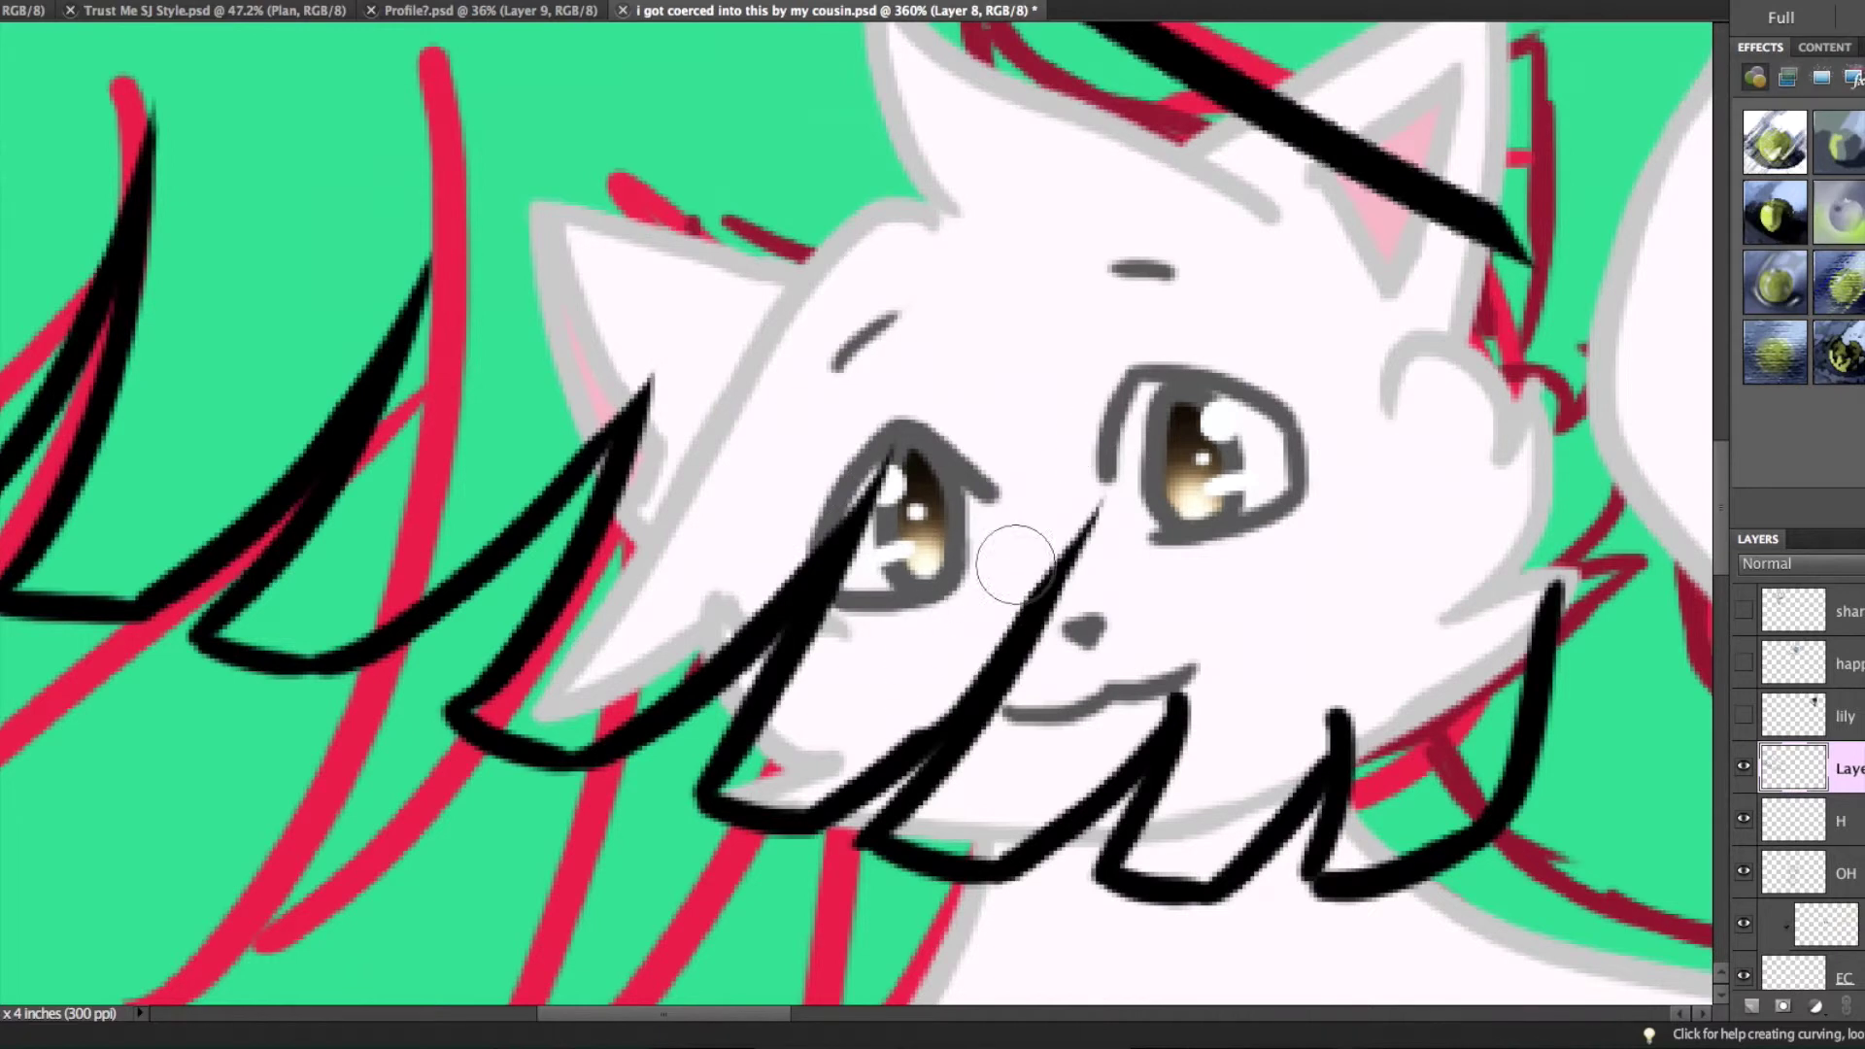
scroll(1340, 610, "down", 8)
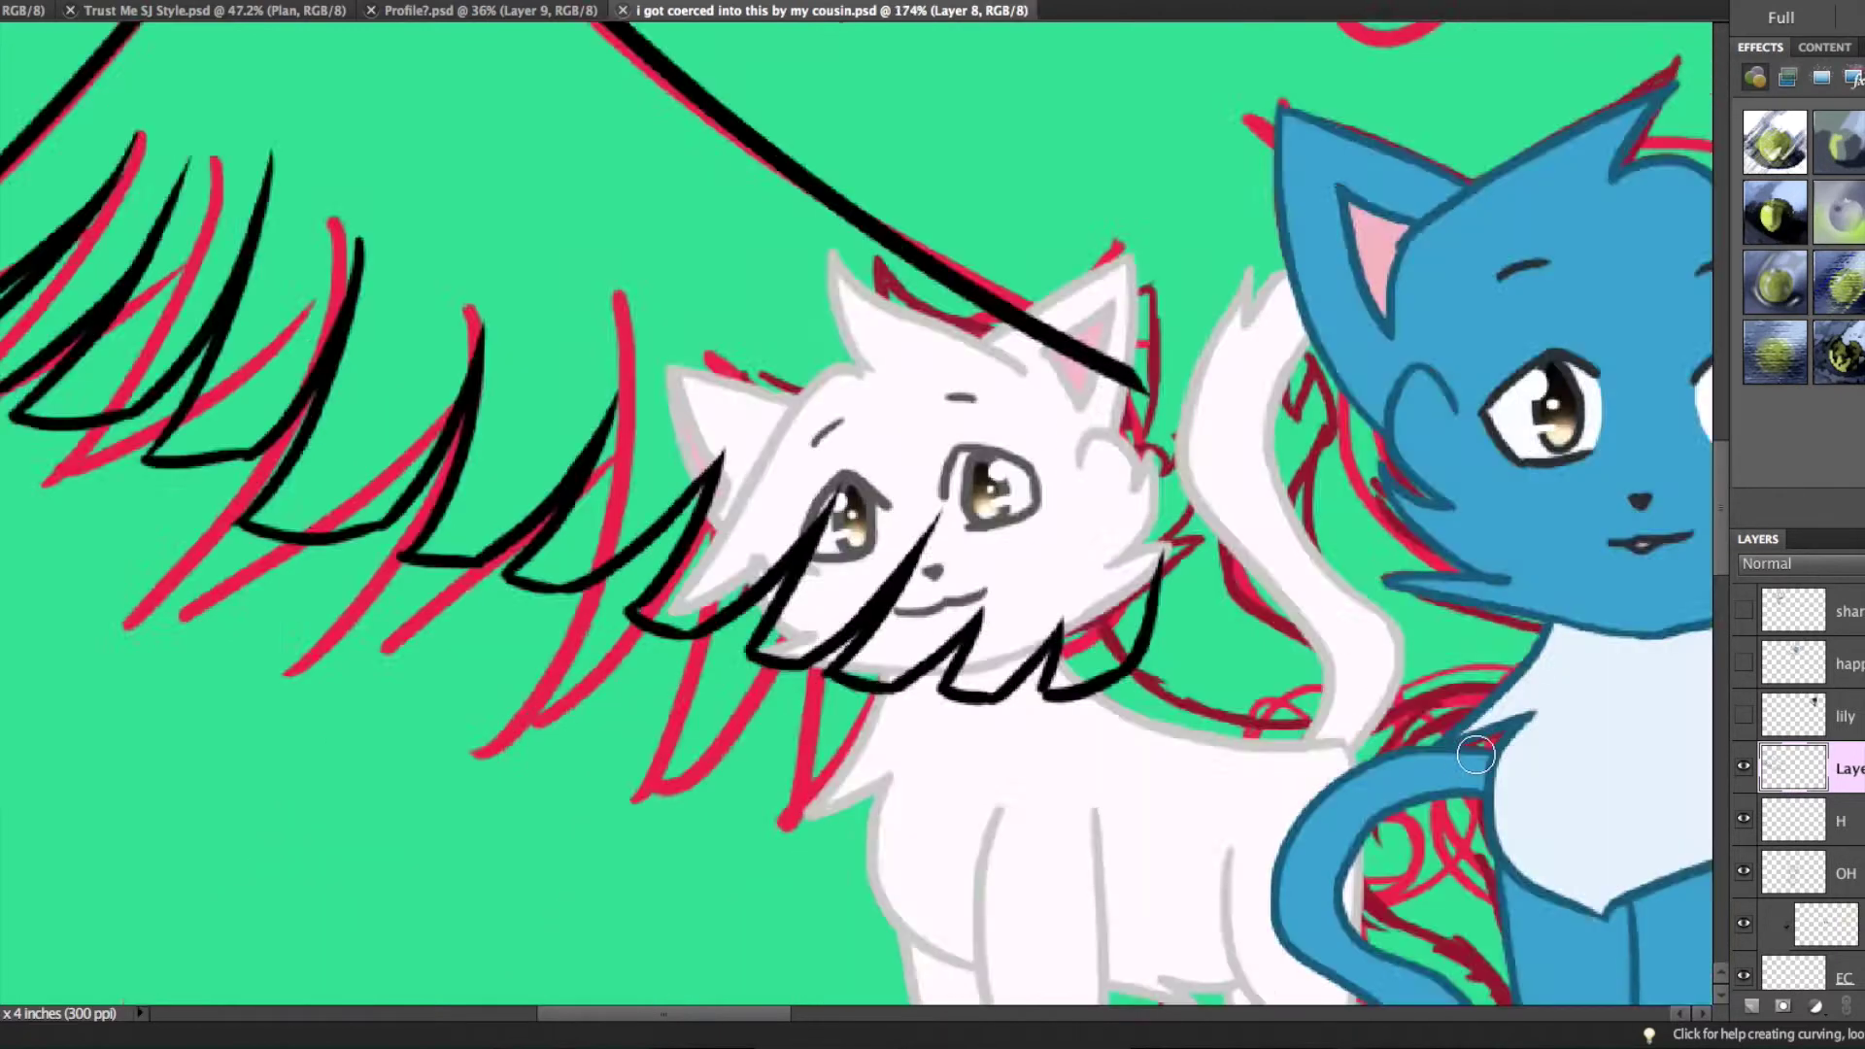
- Hide sketch layer G and move the inked wing right and slightly down so its inner end meets the blue cat
key("ctrl+t")
left_click_drag(762, 399, 874, 389)
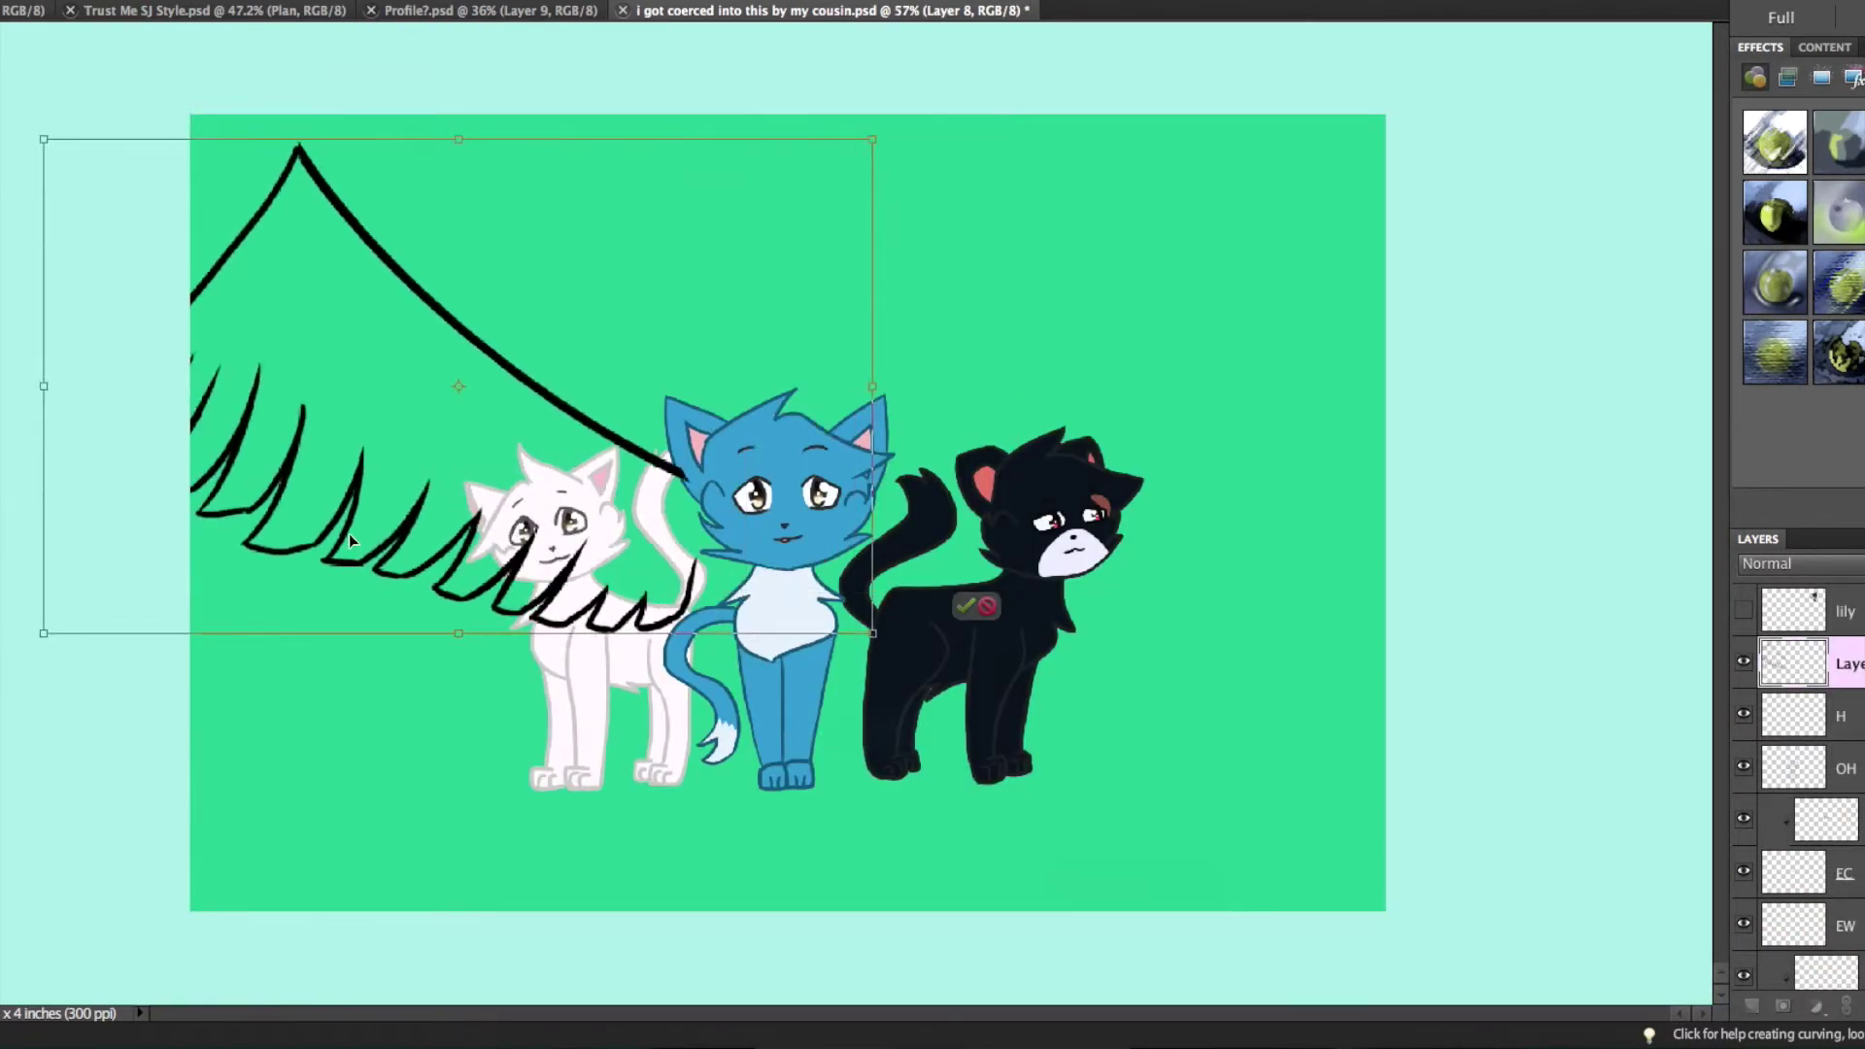
left_click_drag(346, 533, 429, 554)
key("Return")
- Duplicate the wing, mirror the copy to the black cat's side and merge both wings into one layer
key("ctrl+j")
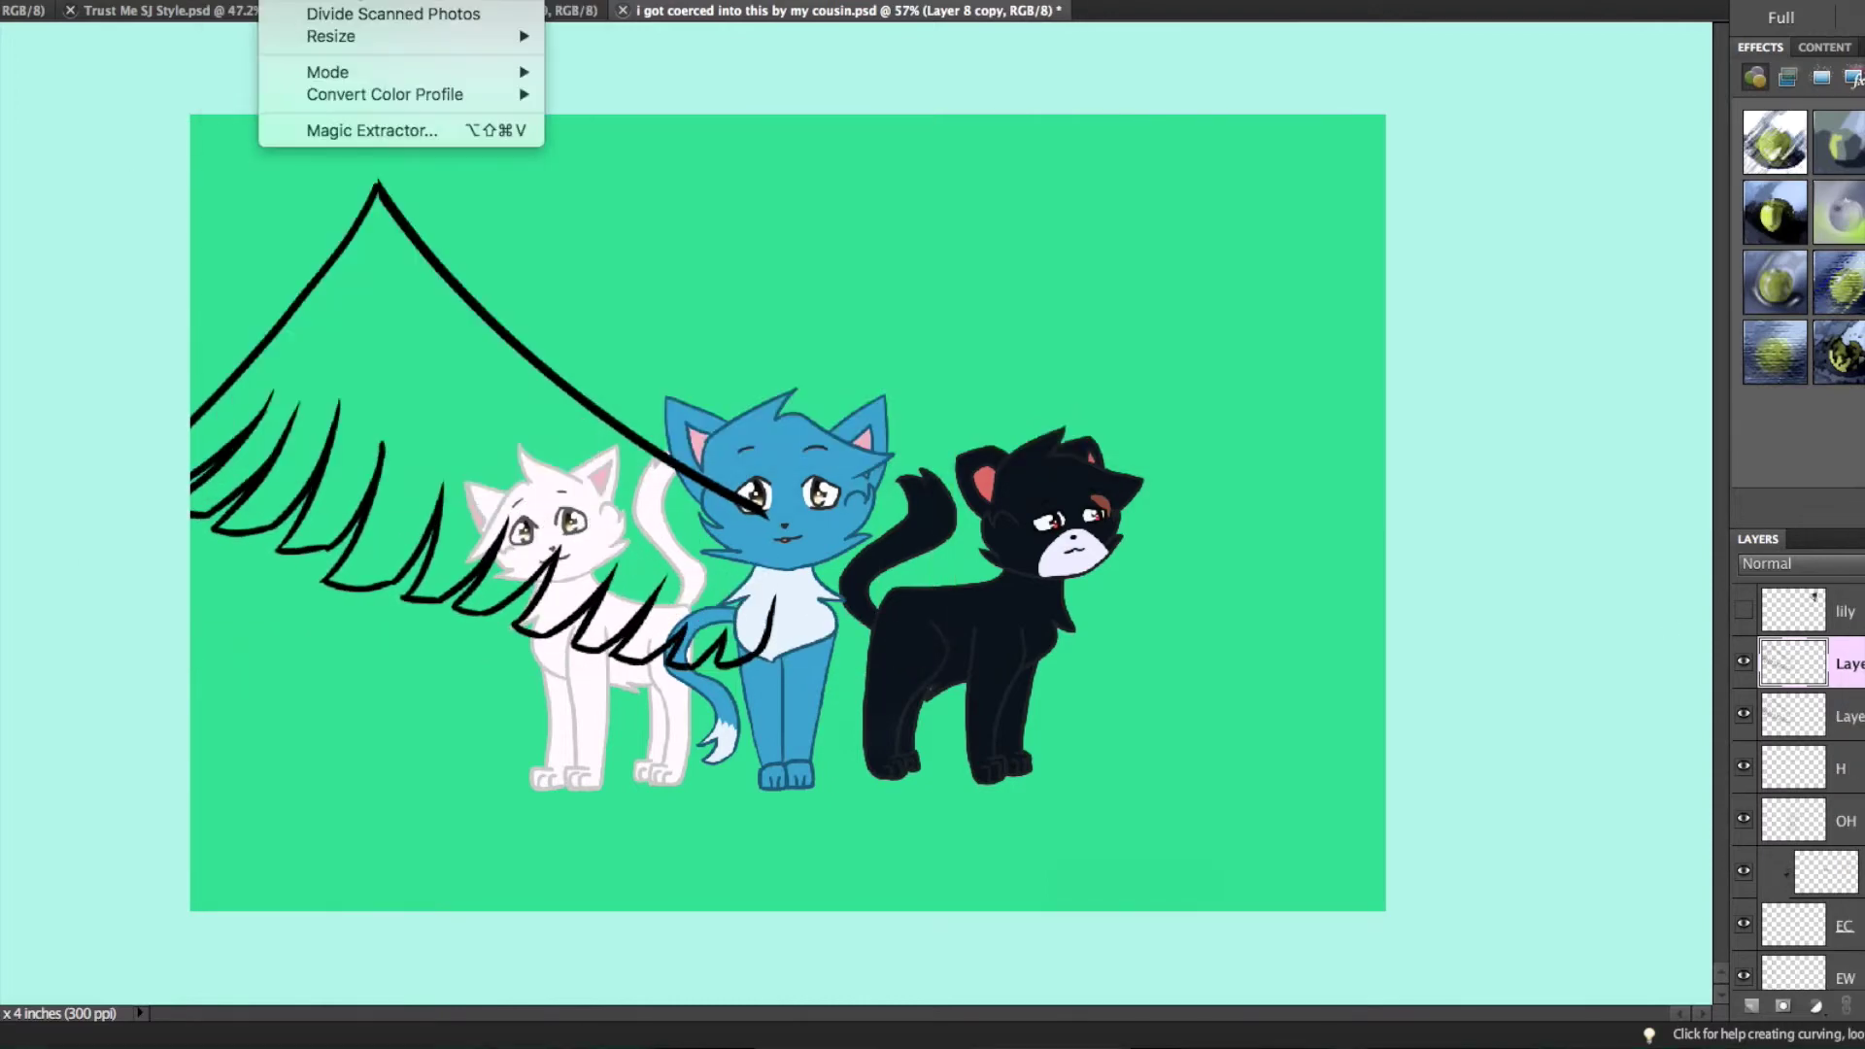
left_click_drag(425, 476, 1081, 473)
key("Return")
key("ctrl+e")
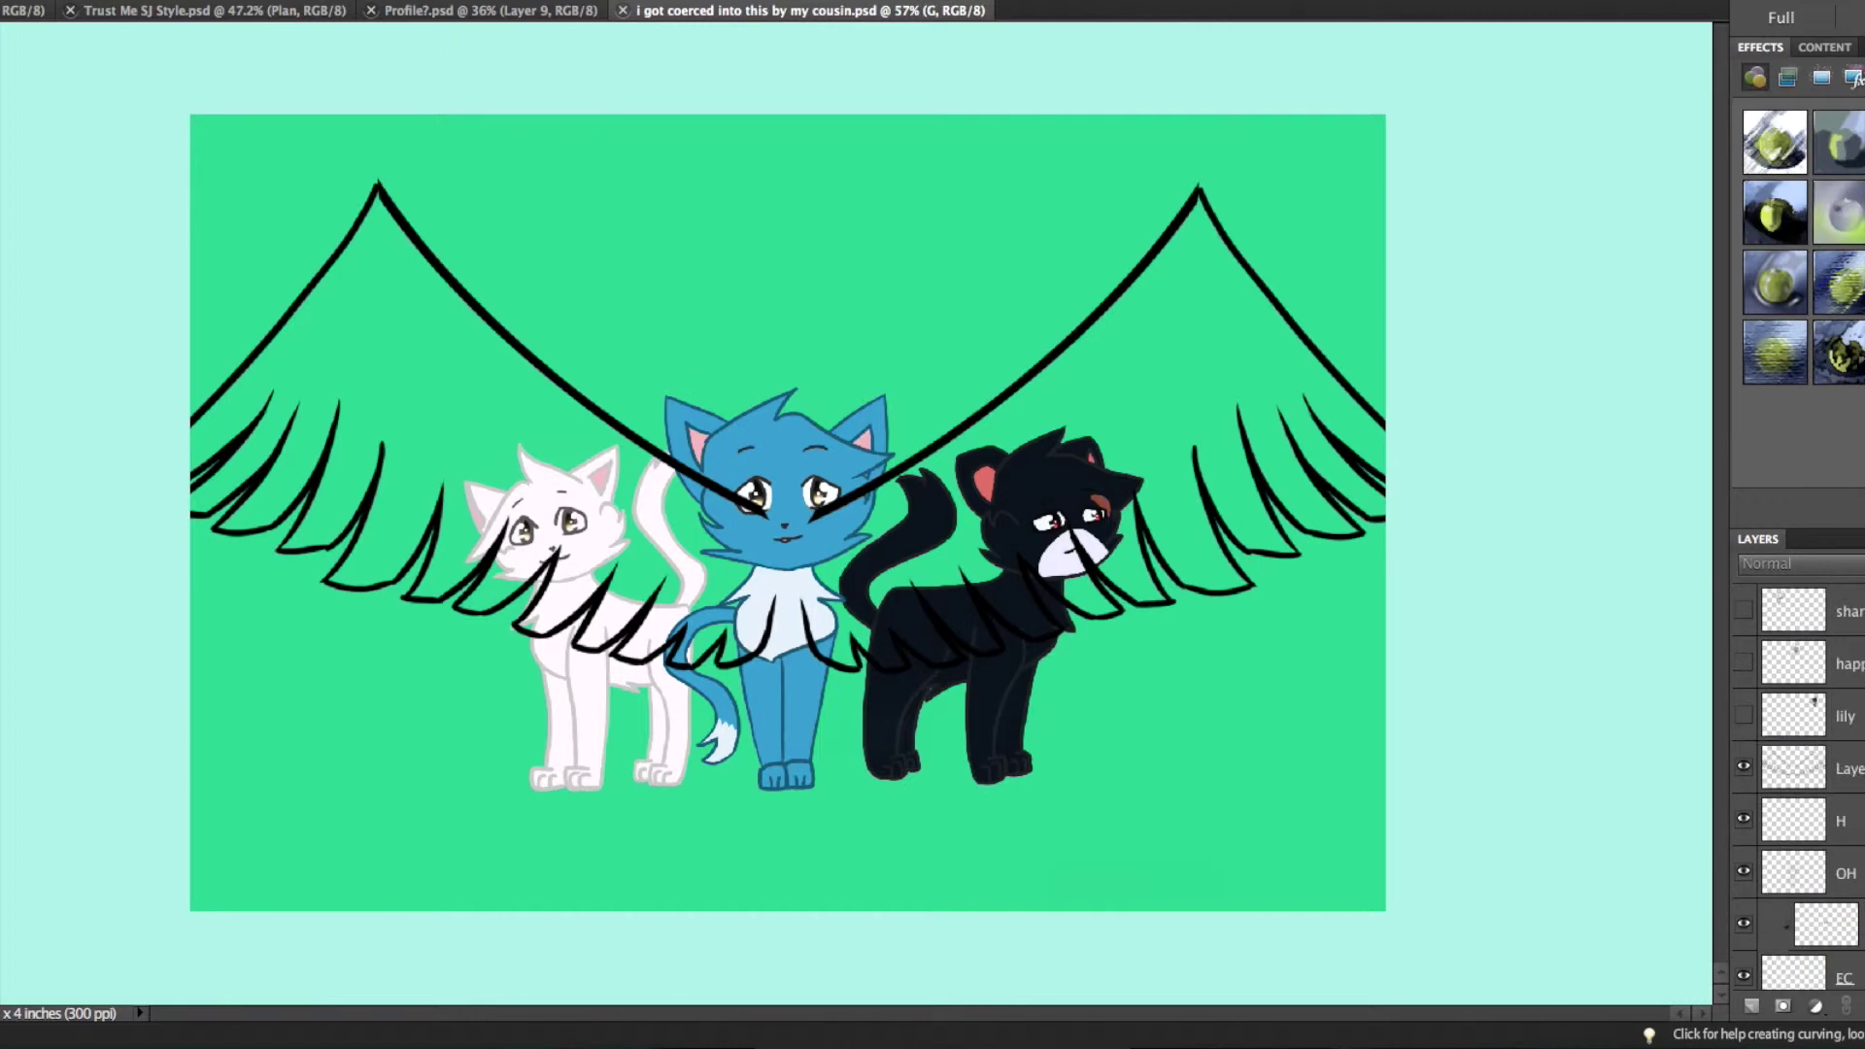
- Add a soft light glow around the wing lines on a new Layer 9 below them, using a feathered selection of the wings
key("alt+ctrl+d")
key("Return")
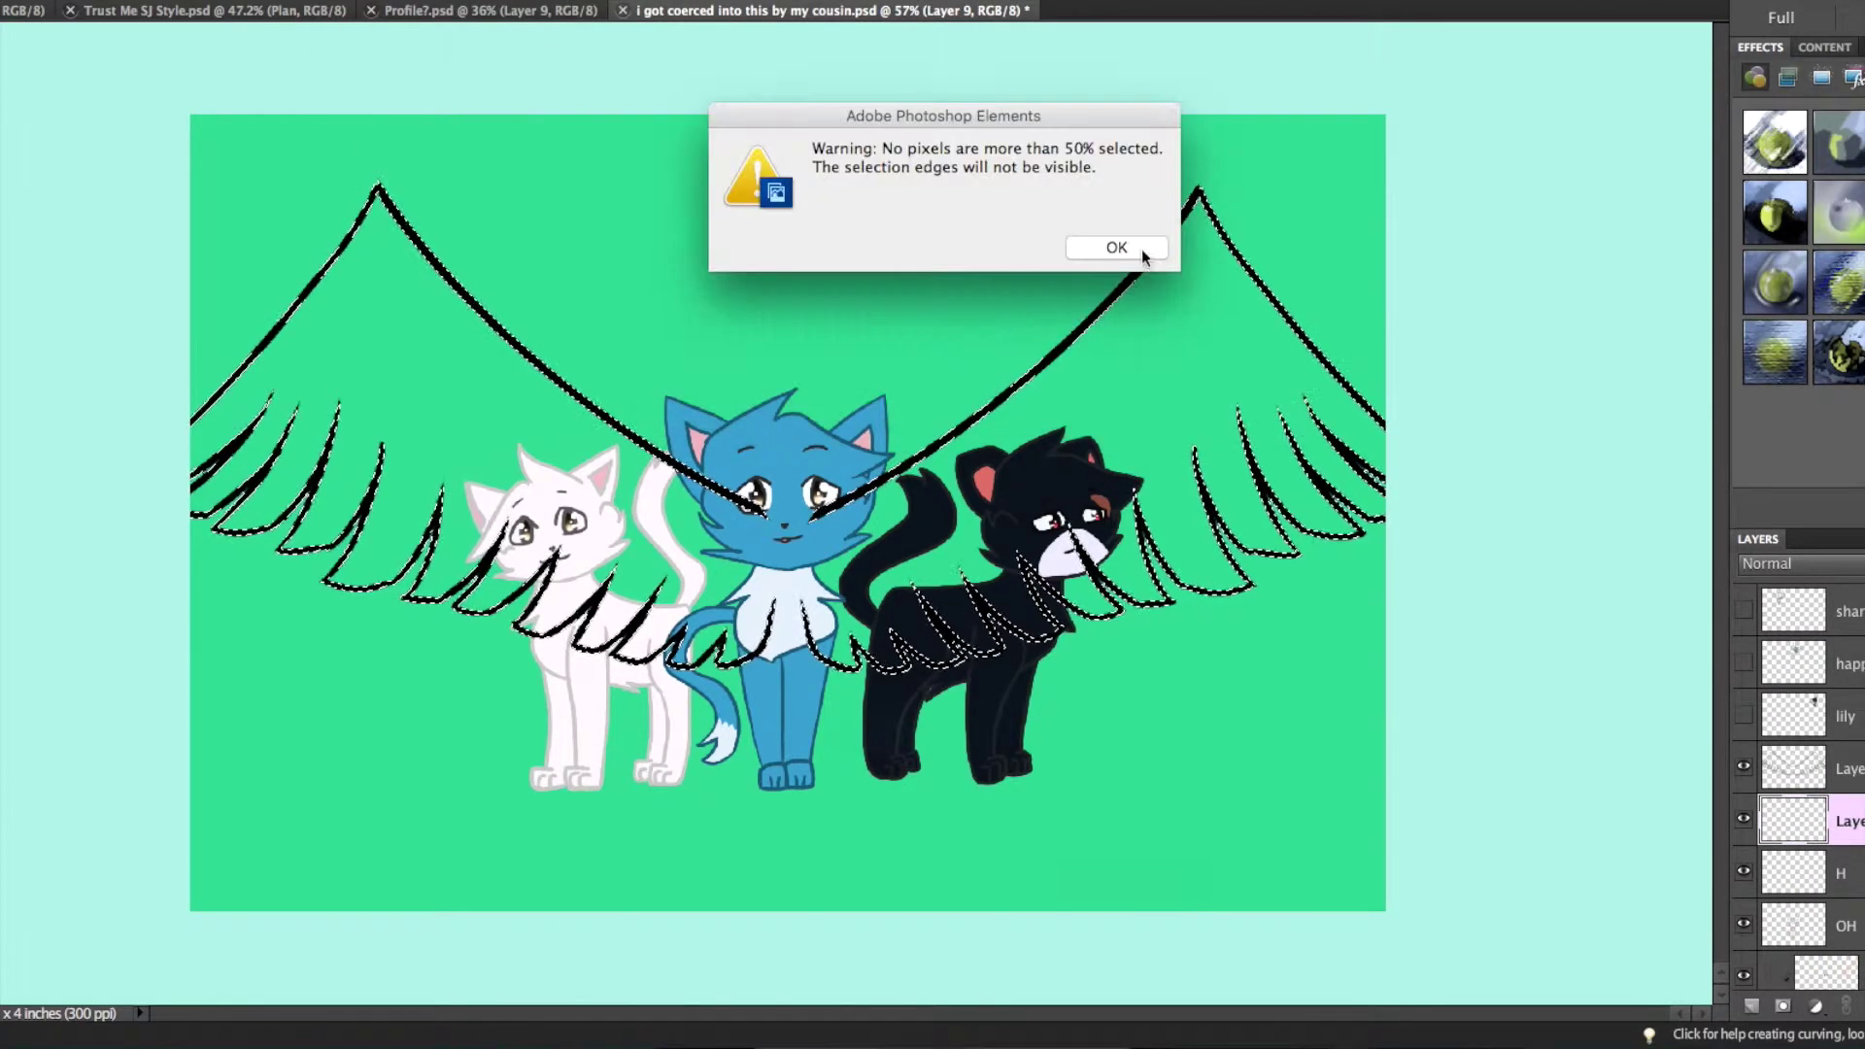
left_click(1140, 248)
key("Return")
key("ctrl+z")
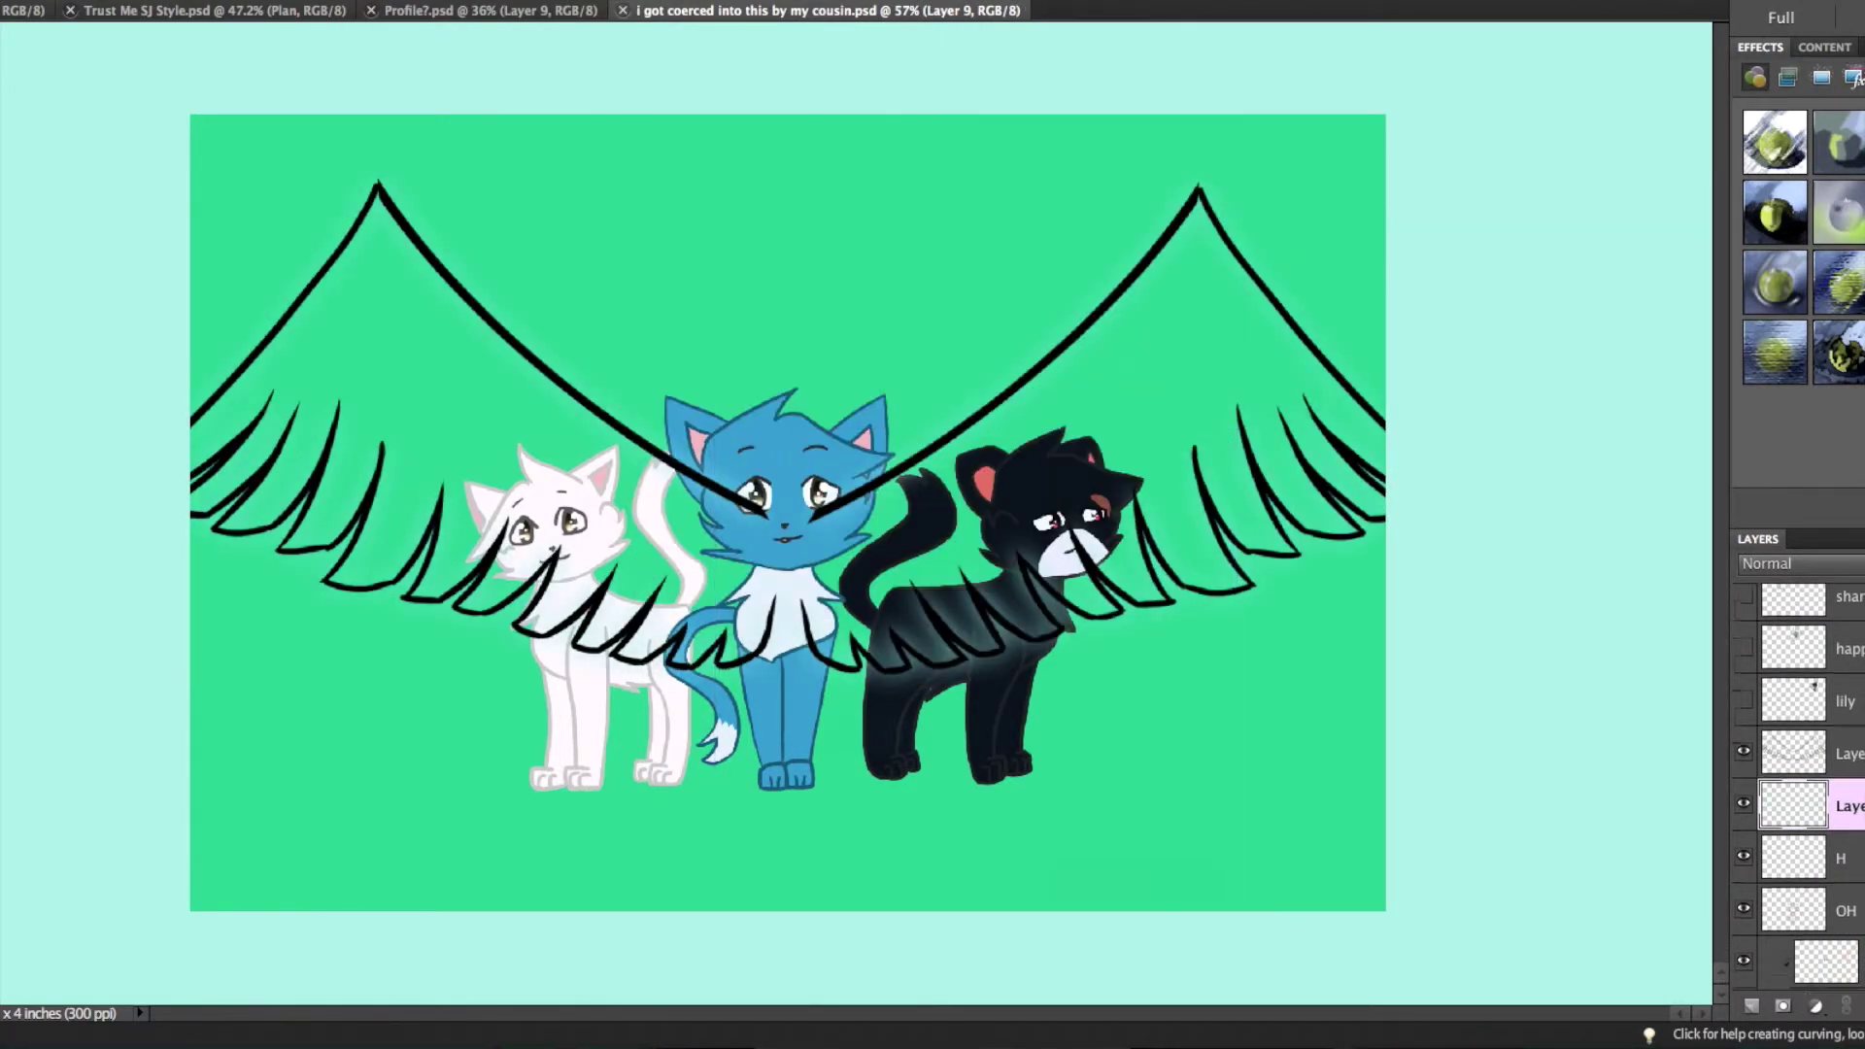
- Recolour both wings' black lines on Layer 8 light cyan-blue with the green background hidden
left_click(1846, 770)
key("shift+alt+BackSpace")
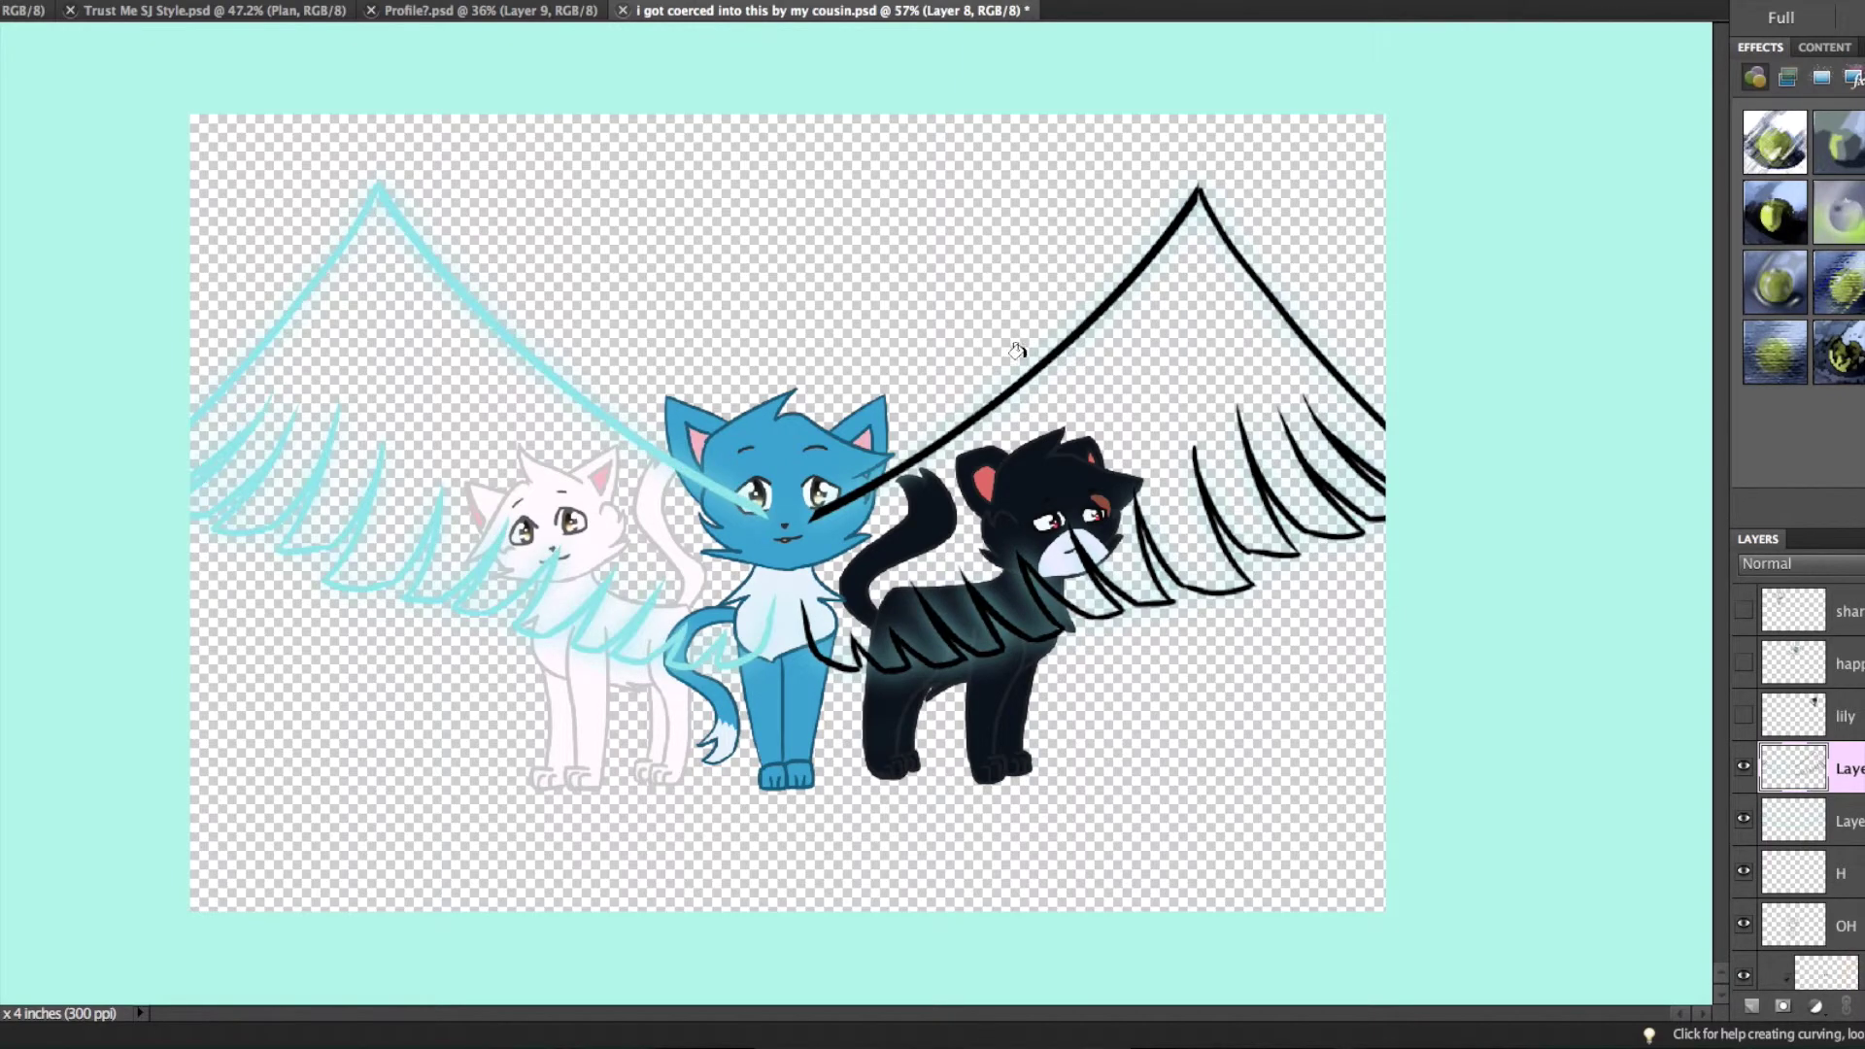
scroll(931, 377, "up", 3)
scroll(845, 534, "down", 5)
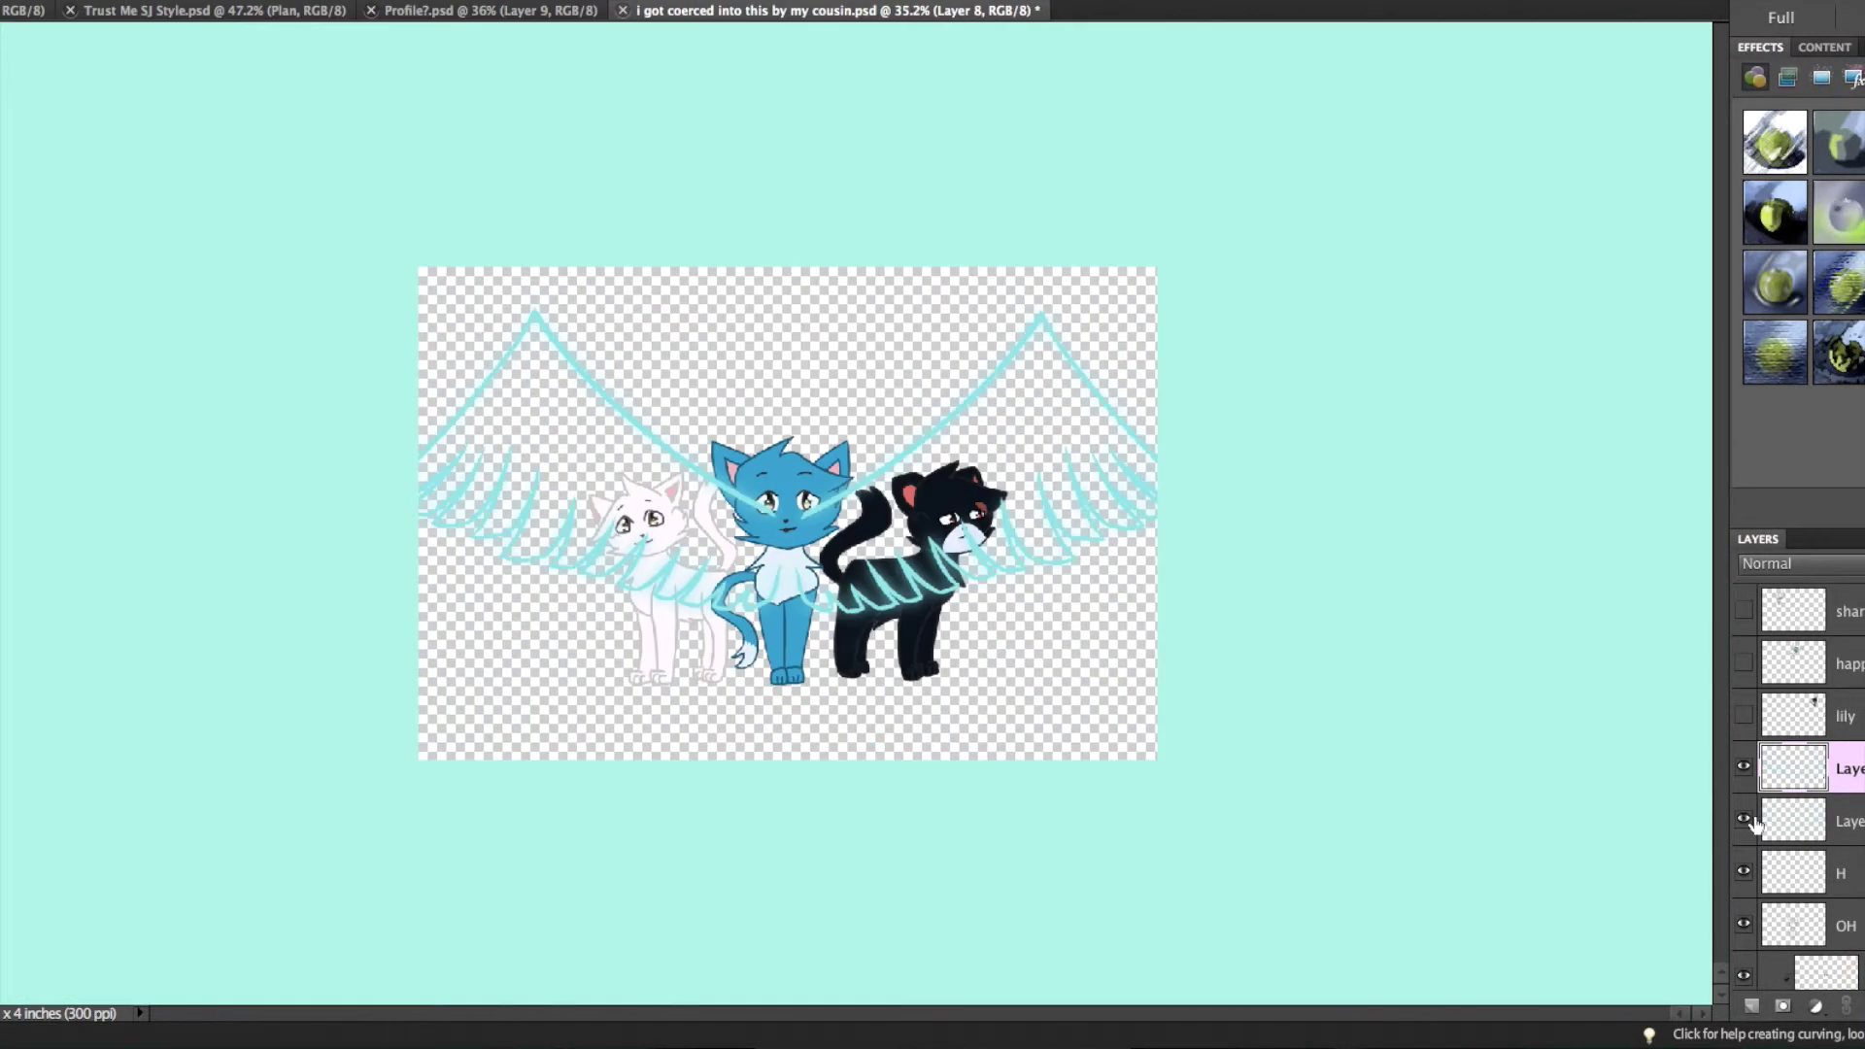
- Move the wing line layer and its glow layer below BCL so the wings sit behind the cats, toggling the background to check
key("ctrl+bracketleft")
scroll(757, 691, "up", 3)
scroll(758, 692, "down", 3)
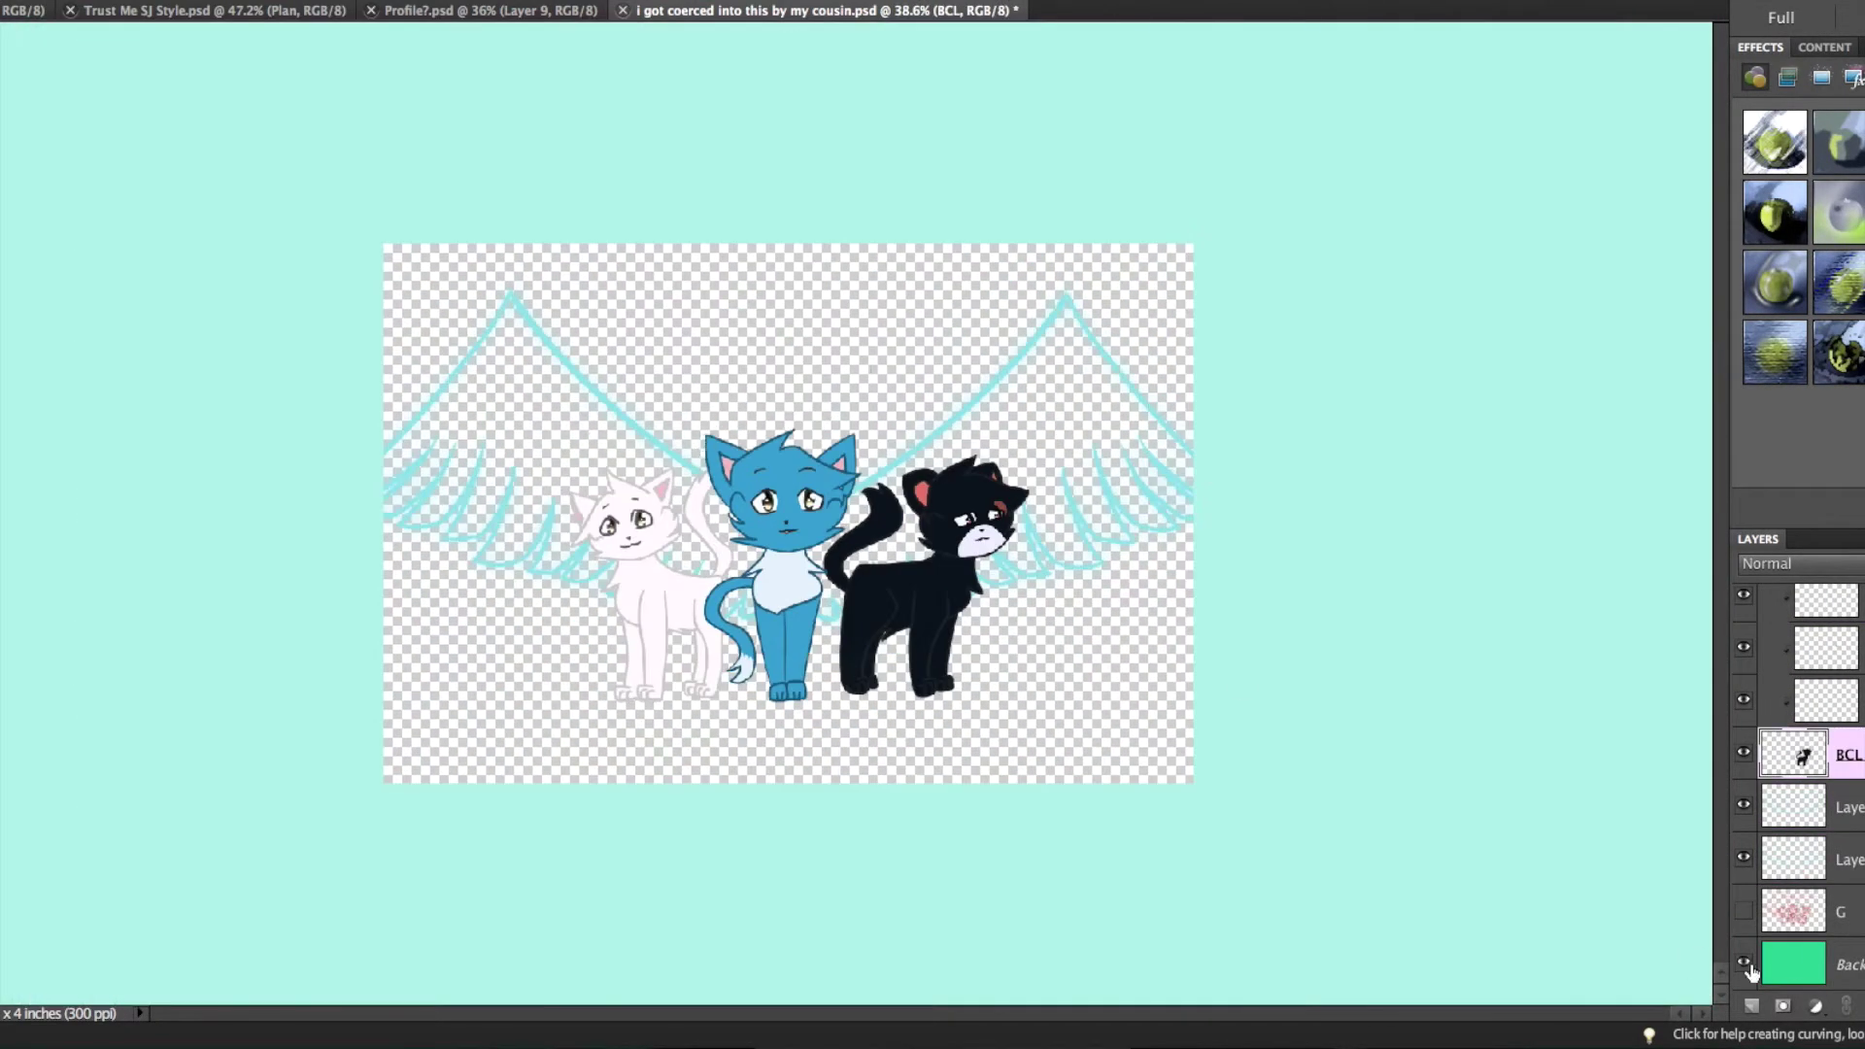
left_click(1744, 963)
key("ctrl+plus")
left_click(1743, 964)
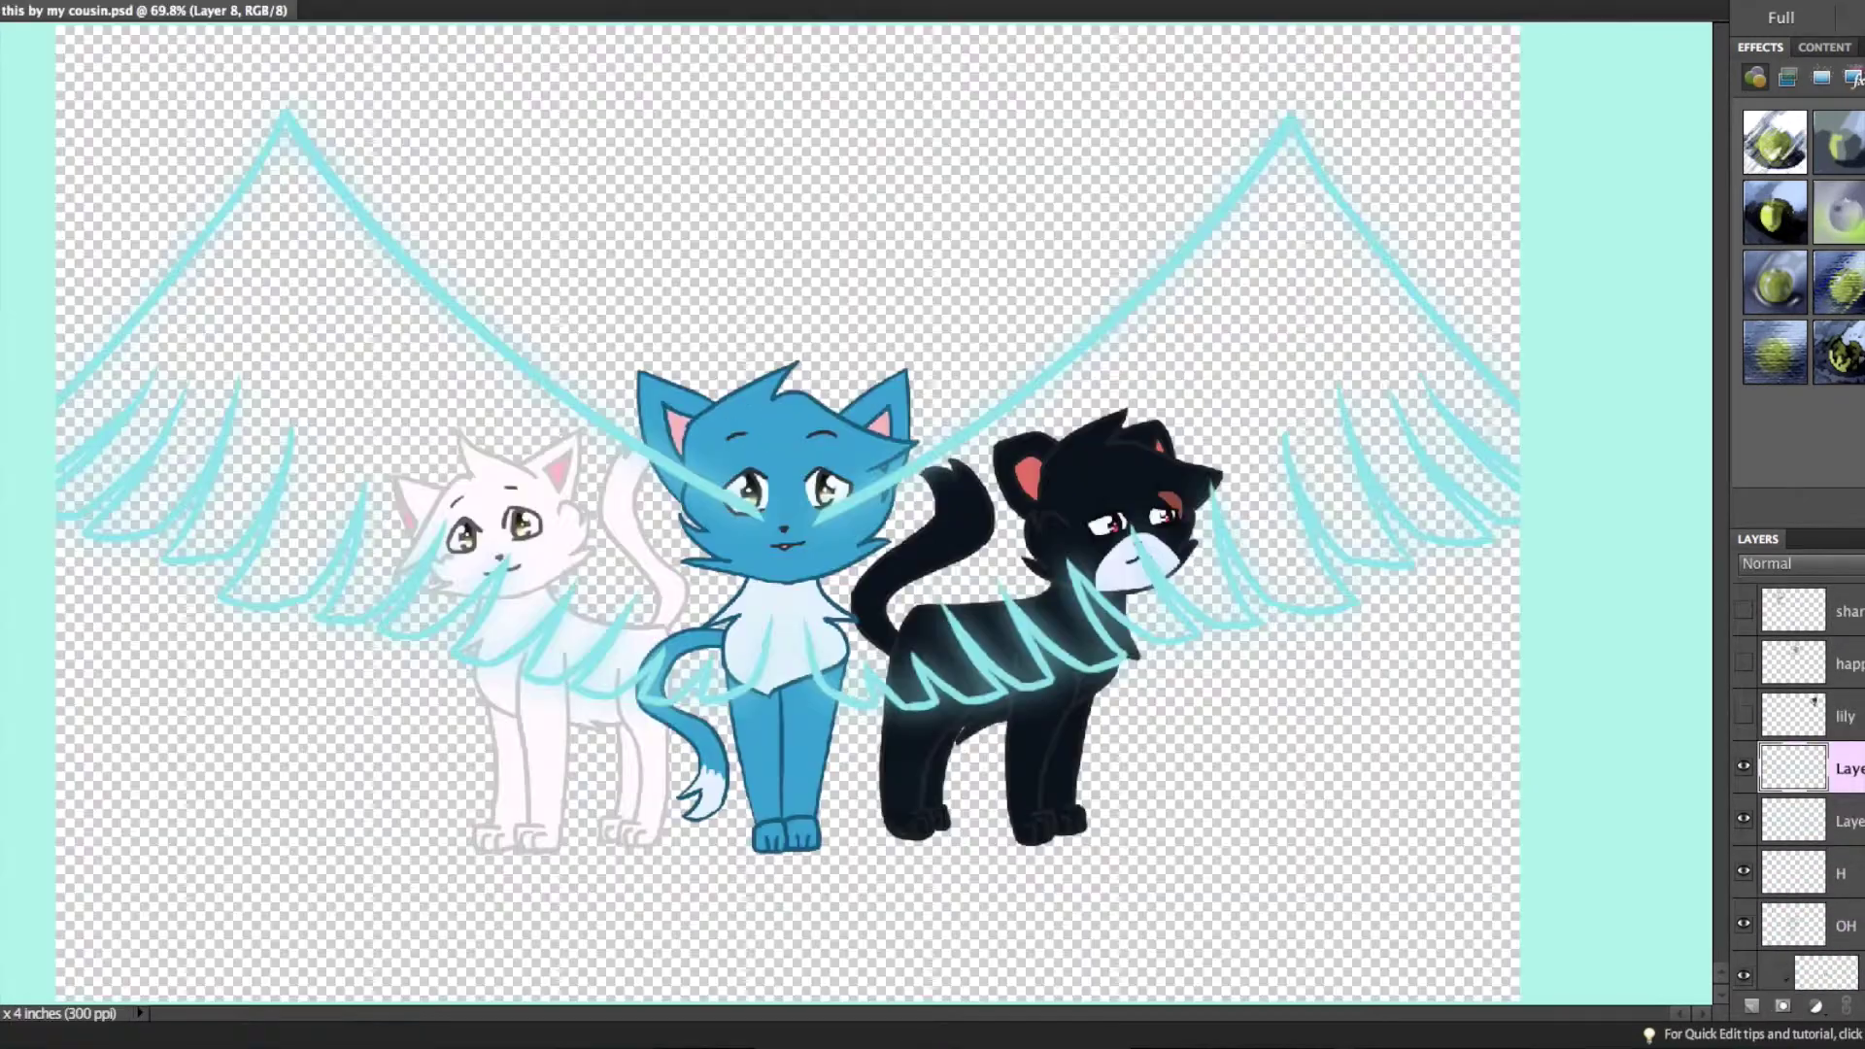
- Show the background in teal and position the large black Fairy Tail emblem on Layer 11, centred on the canvas
left_click(1812, 858, "ctrl")
left_click(1745, 964)
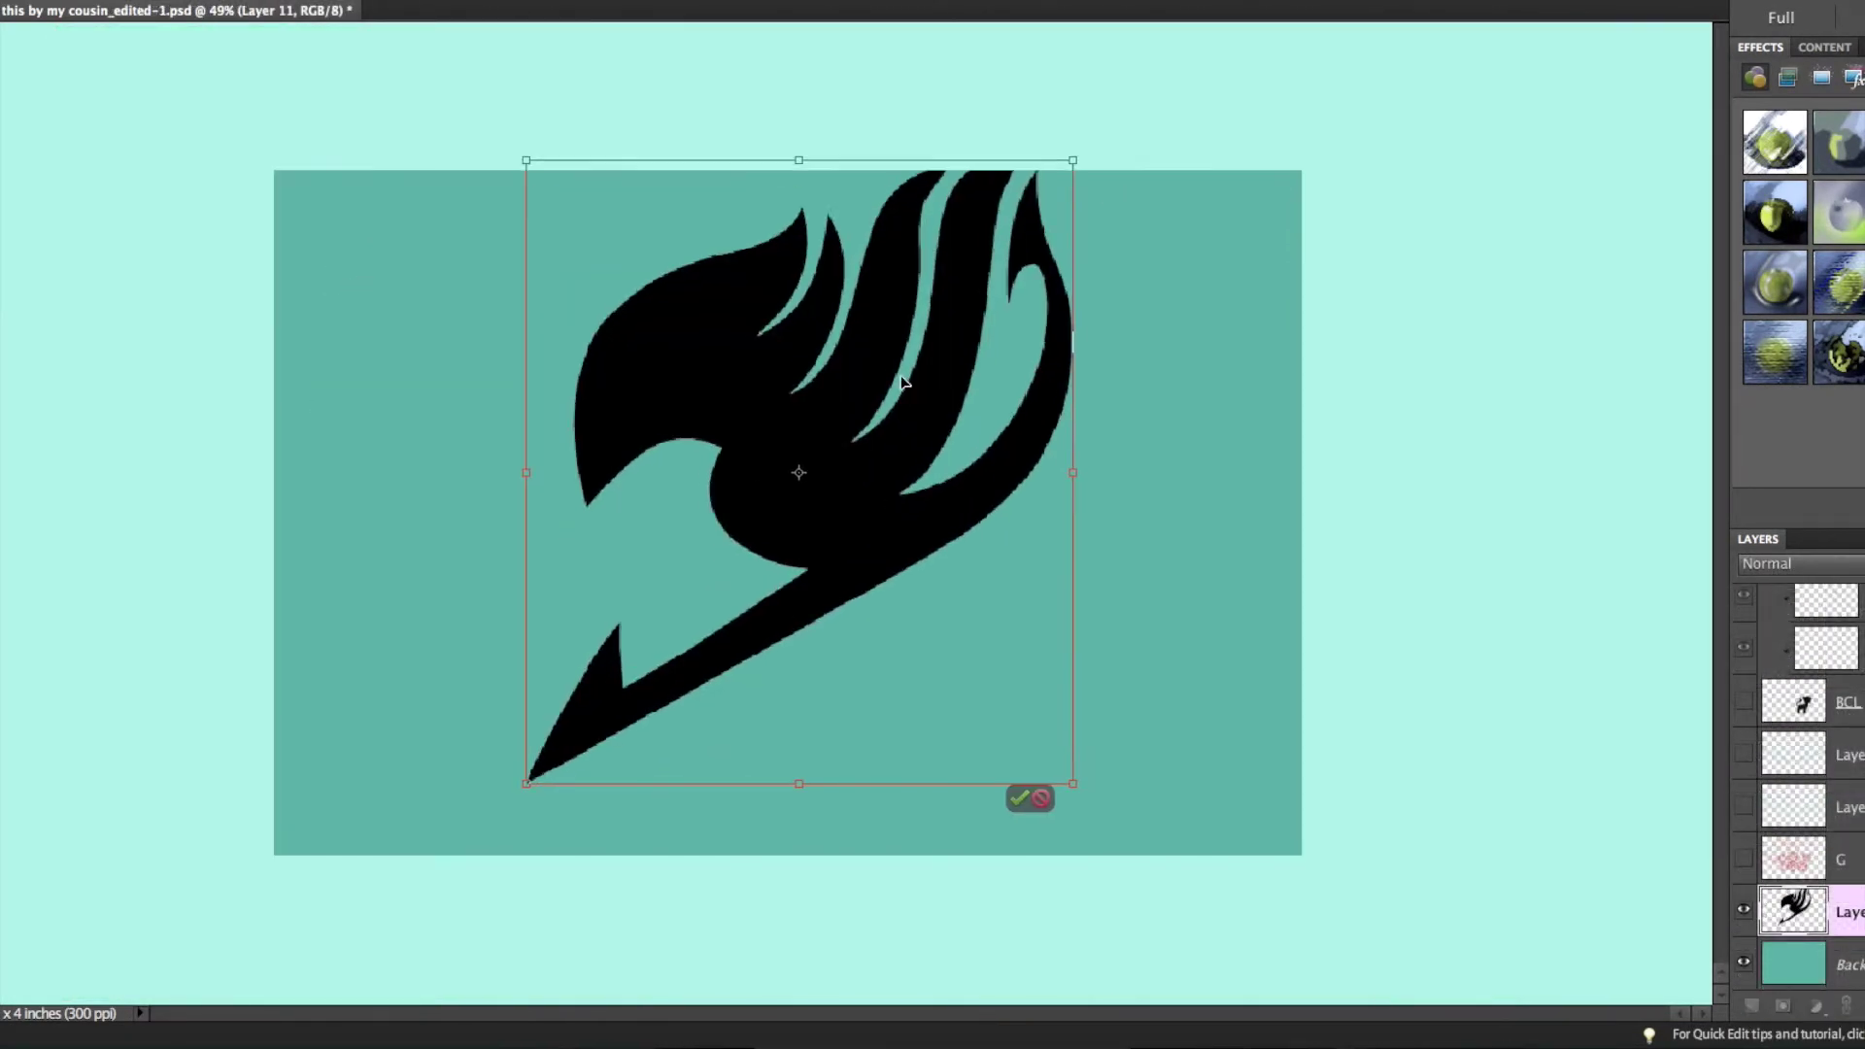
left_click_drag(901, 381, 837, 366)
key("Return")
- Show the wing line and glow layers and set Layer 8's blending mode to Multiply
left_click(1744, 807)
left_click(1744, 755)
left_click(1793, 755)
left_click(1777, 563)
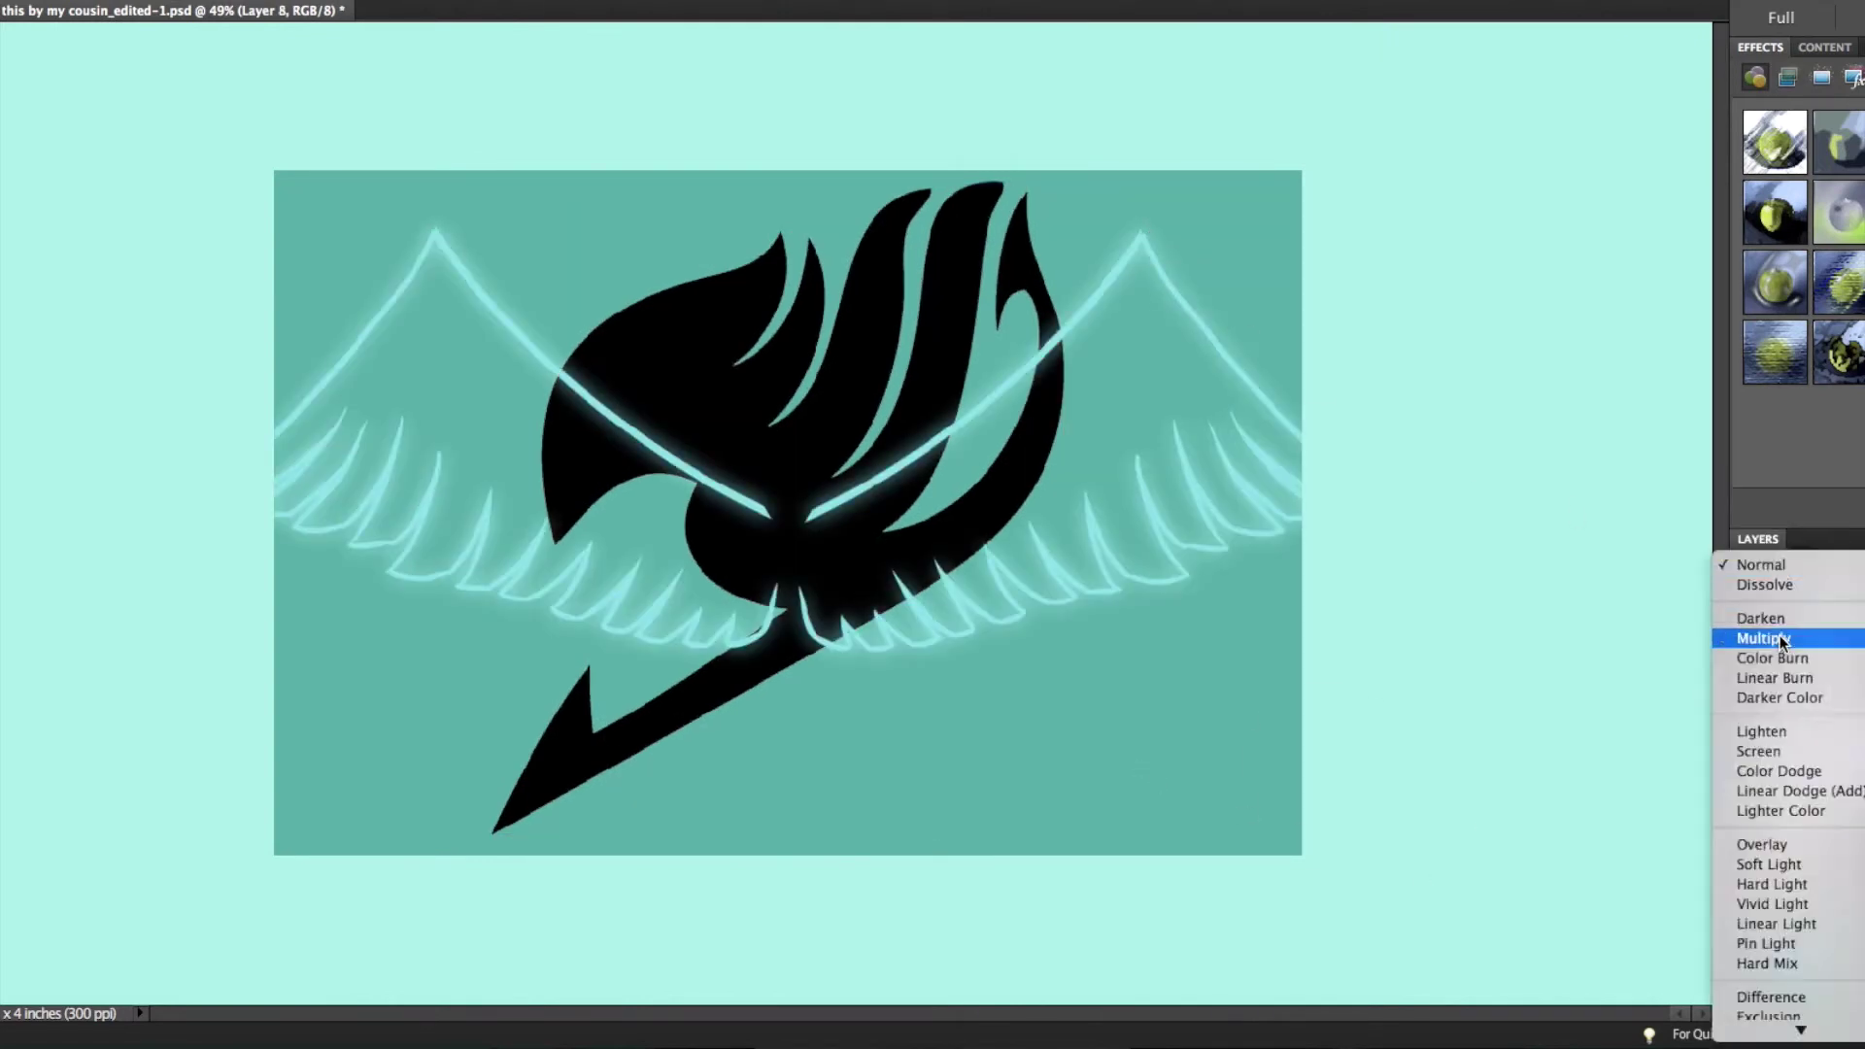
left_click(1778, 620)
- Recolour the emblem on Layer 11 light blue and show the three cats' layers and the AERA text layer
left_click(1745, 715)
scroll(1742, 709, "up", 3)
left_click(1743, 724)
scroll(1743, 706, "up", 2)
left_click(1741, 734)
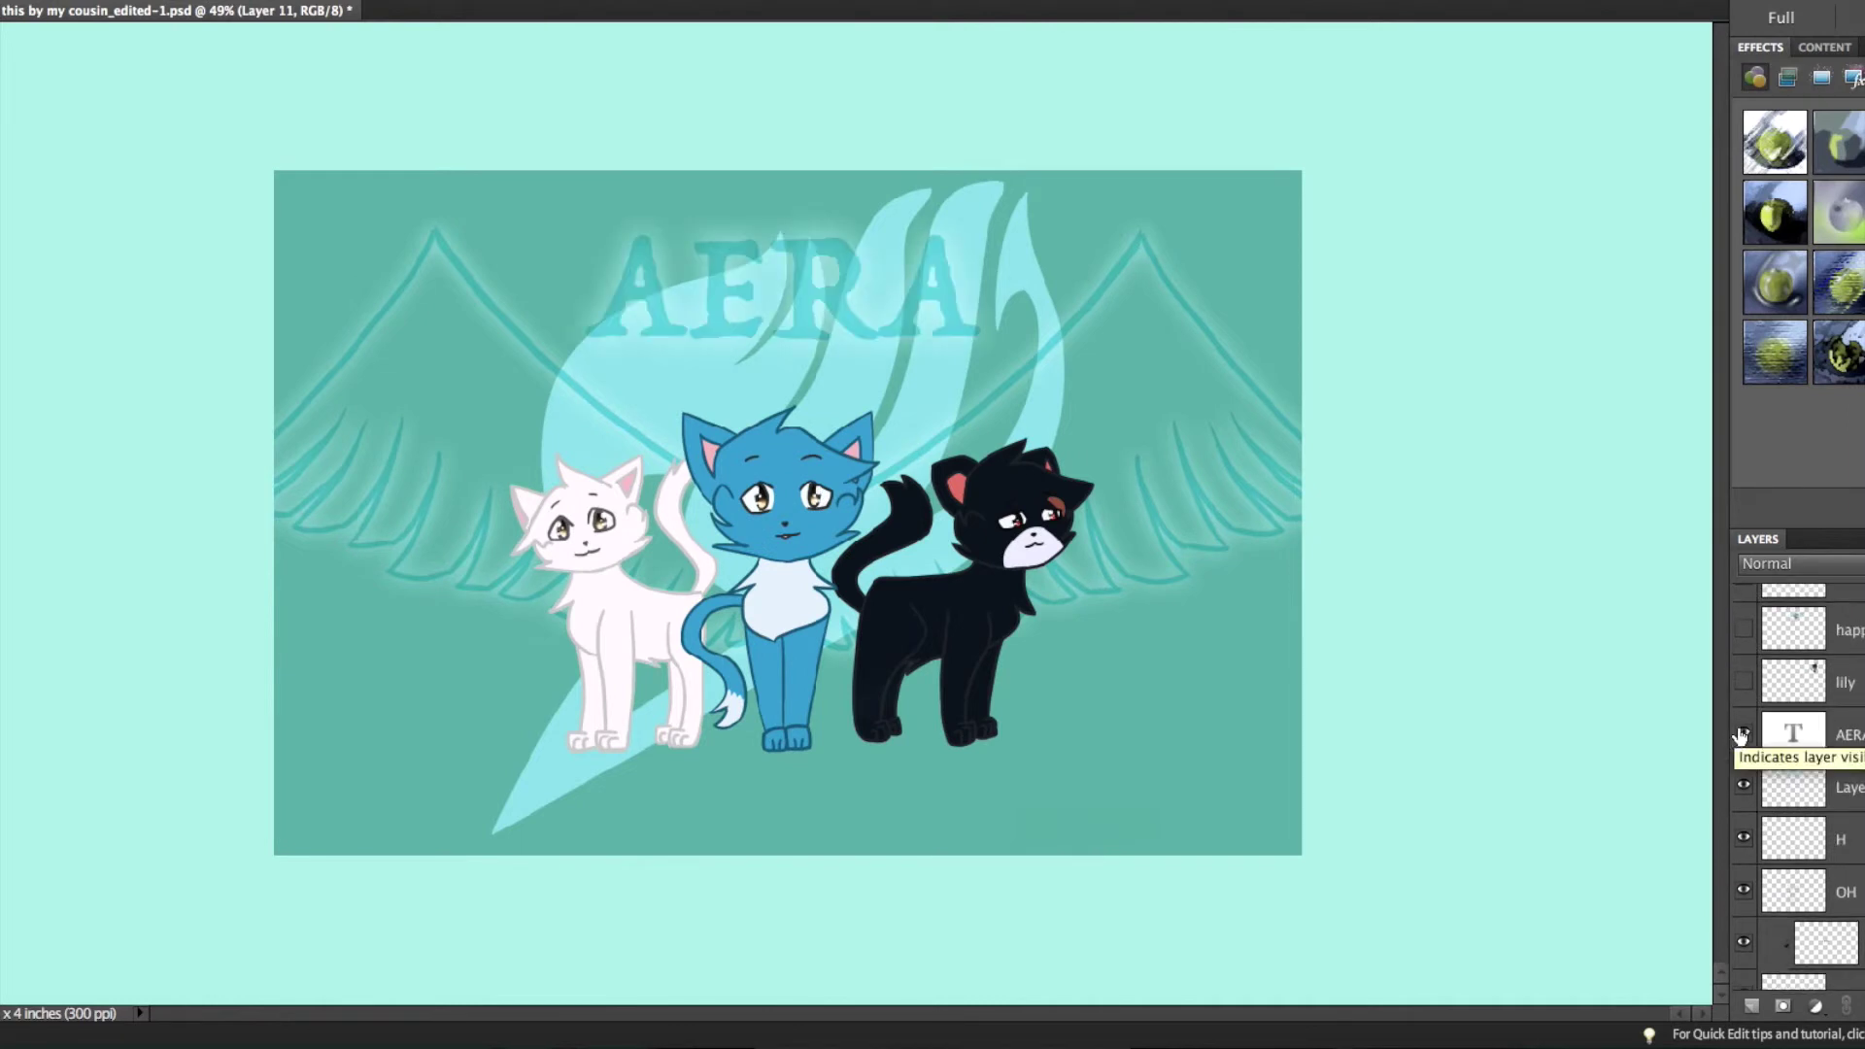
- Delete the layer below the AERA text, replace the text with FAIRY TAIL and centre it above the cats
key("Delete")
left_click(1048, 246)
left_click(591, 272)
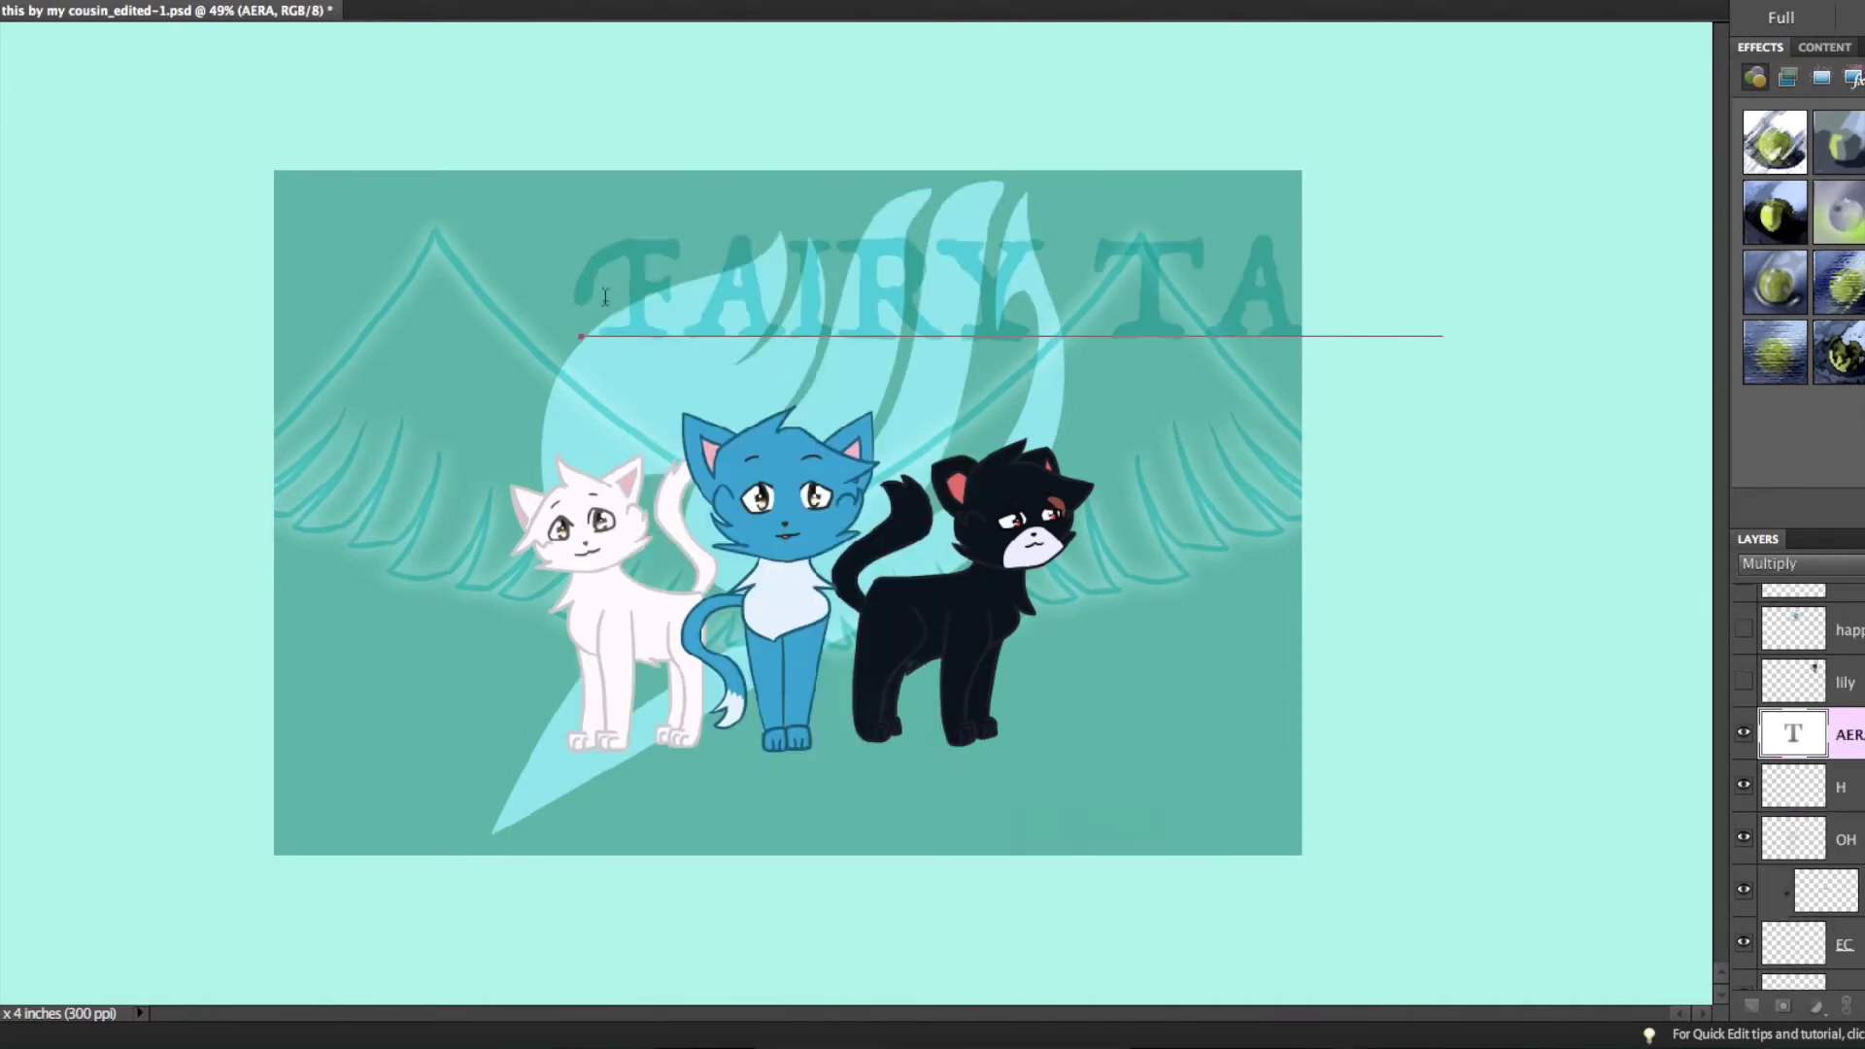
key("ctrl+Return")
left_click_drag(1395, 808, 1183, 809)
- Add a soft light glow around the FAIRY TAIL lettering on a new Layer 12 below it, from a feathered text selection
left_click(1741, 735)
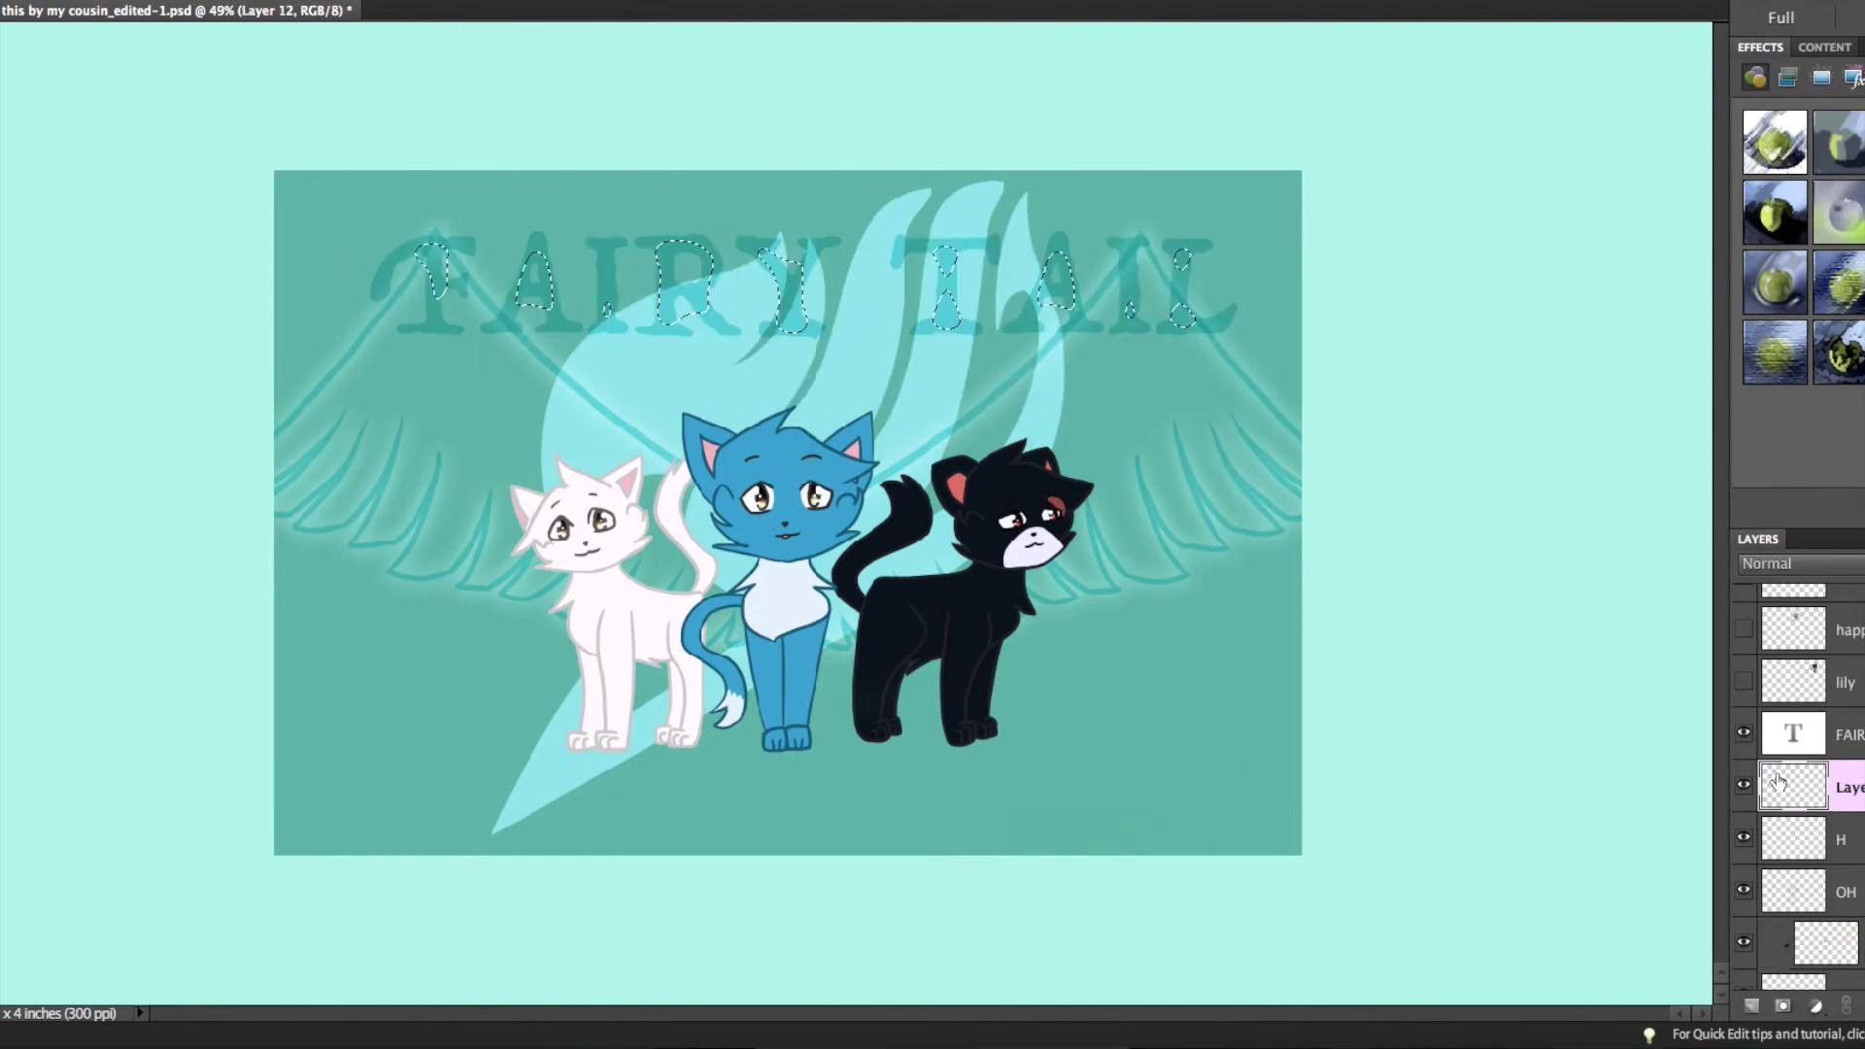
key("ctrl+d")
key("v")
key("alt+shift+s")
left_click(1802, 563)
left_click(1771, 629)
- Hand-letter the signature SITD with a heart in light blue at the canvas's lower-right corner on a new Layer 13
key("ctrl+shift+alt+n")
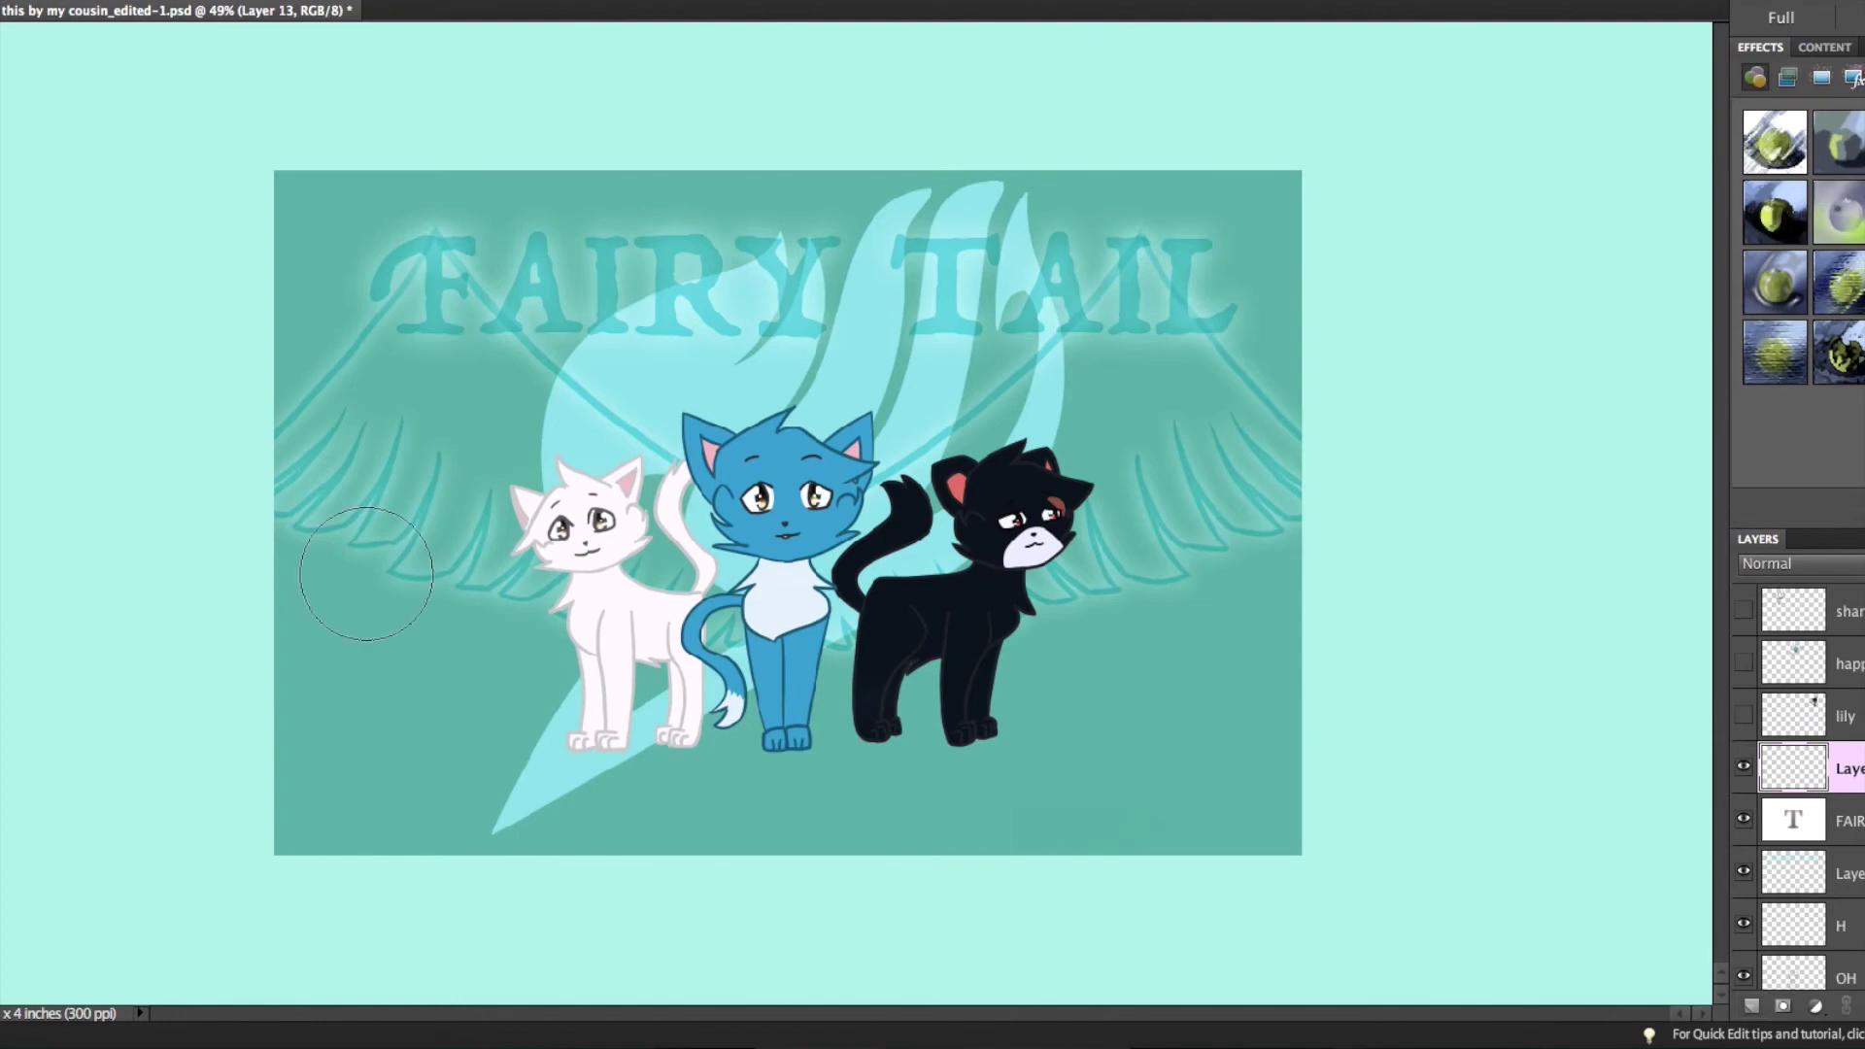
scroll(854, 513, "up", 5)
left_click_drag(991, 682, 941, 671)
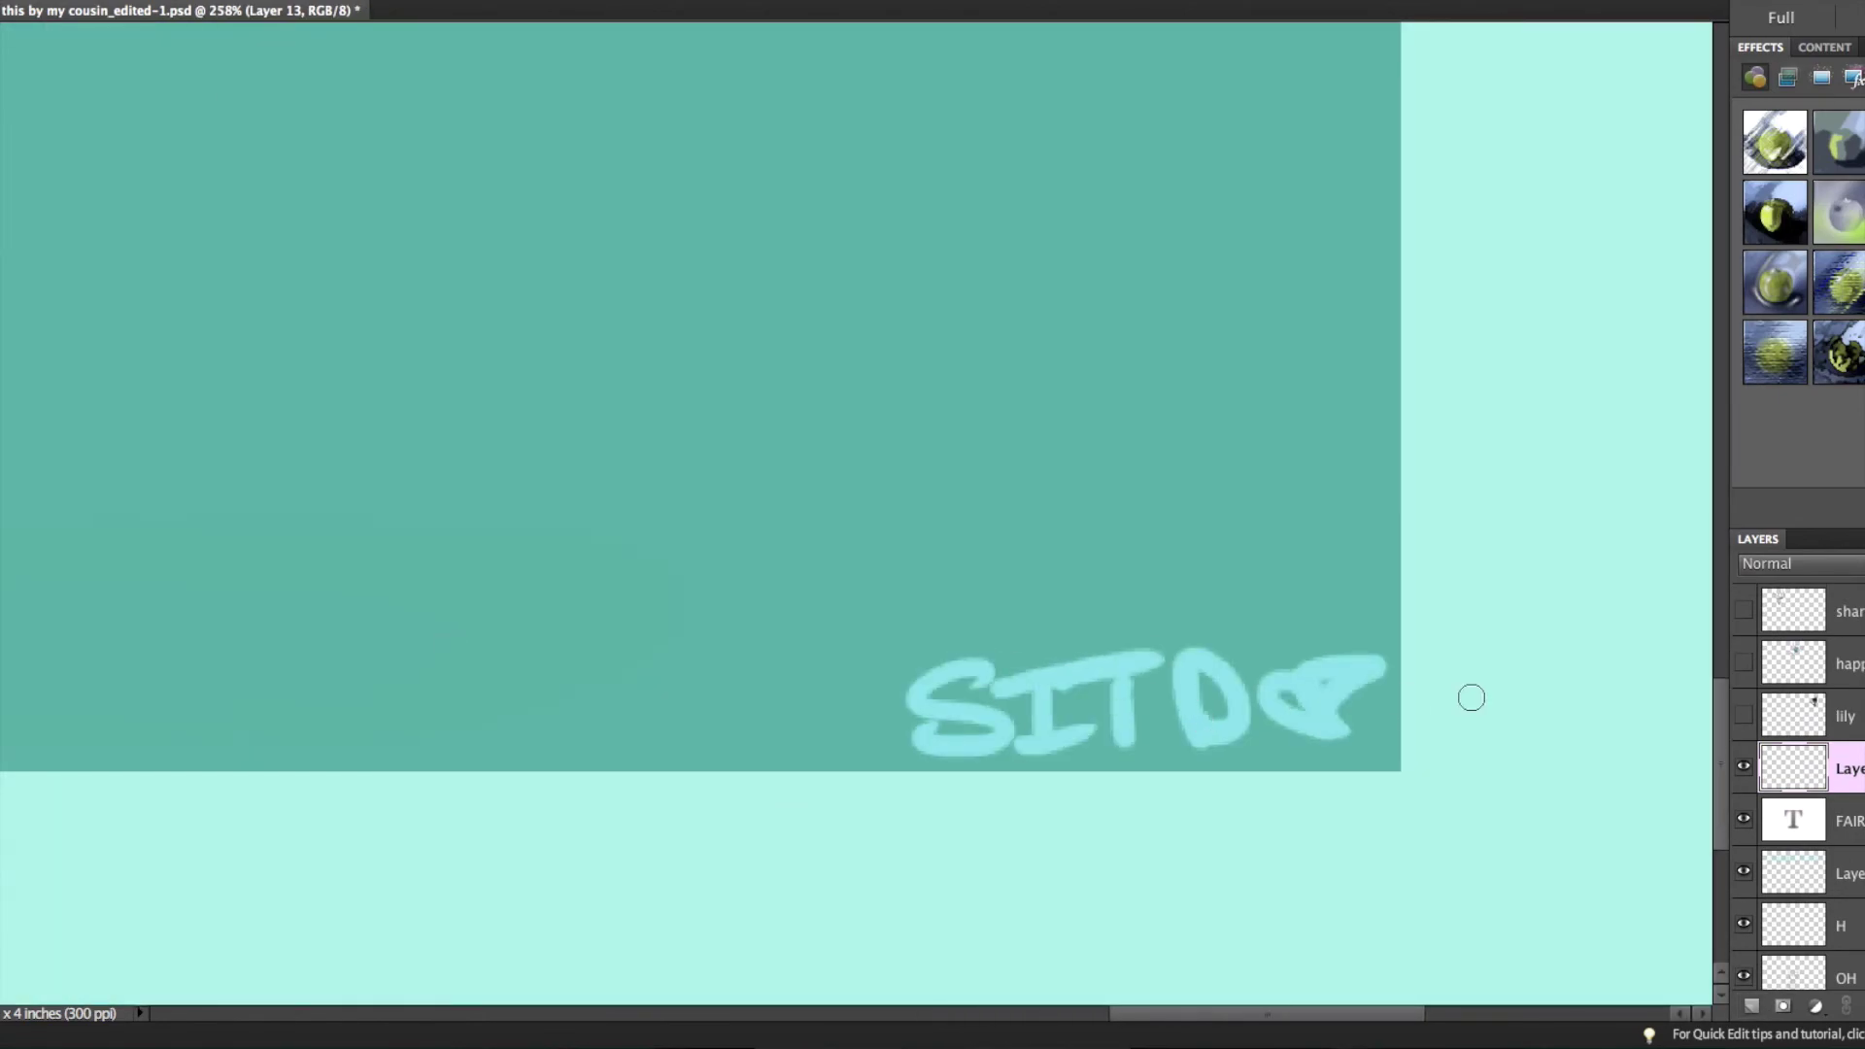